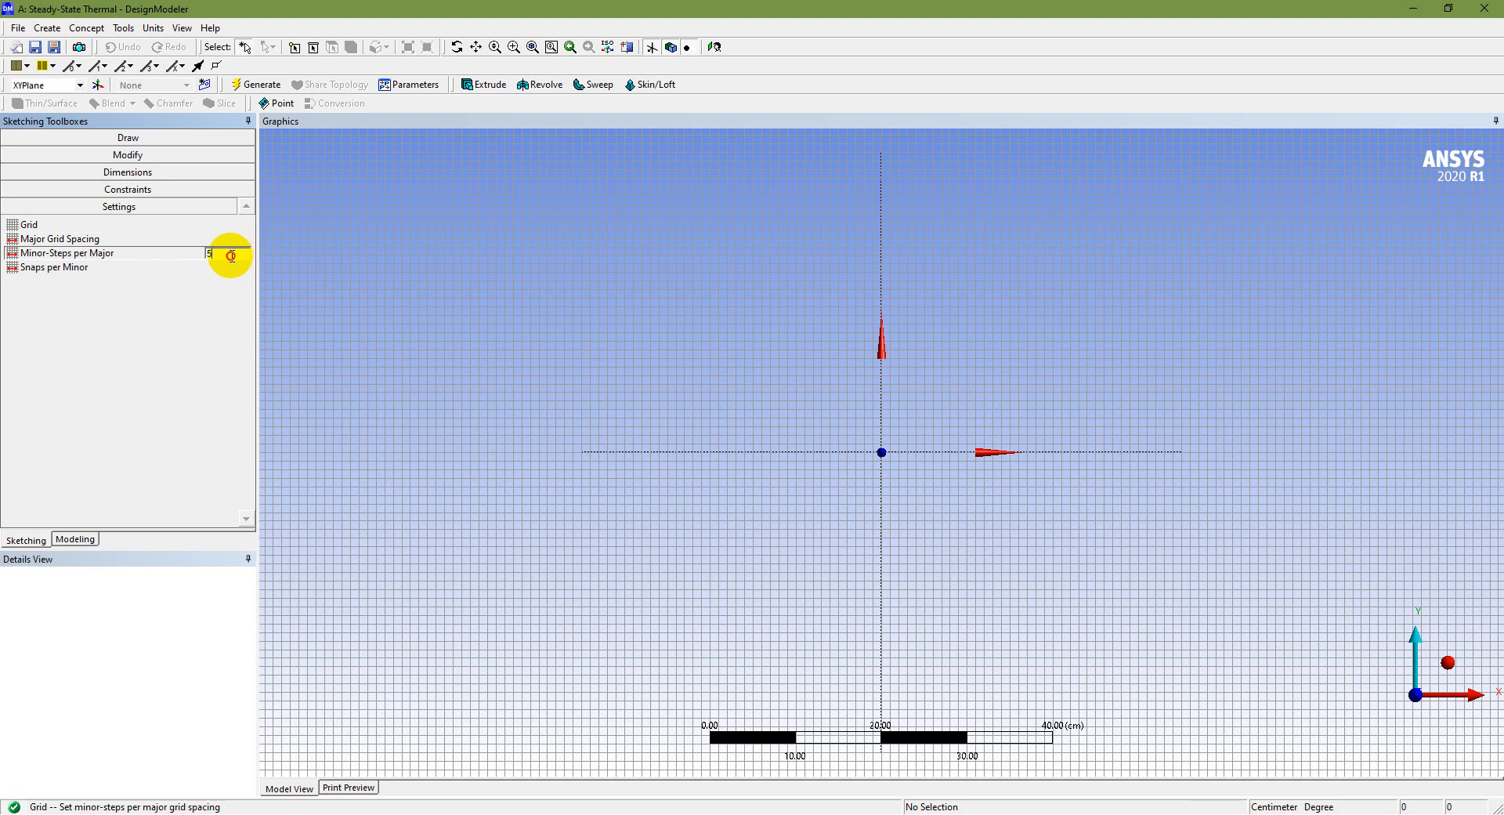
Step: Set the sketch grid's minor steps per major to 4
drag(228, 252, 196, 264)
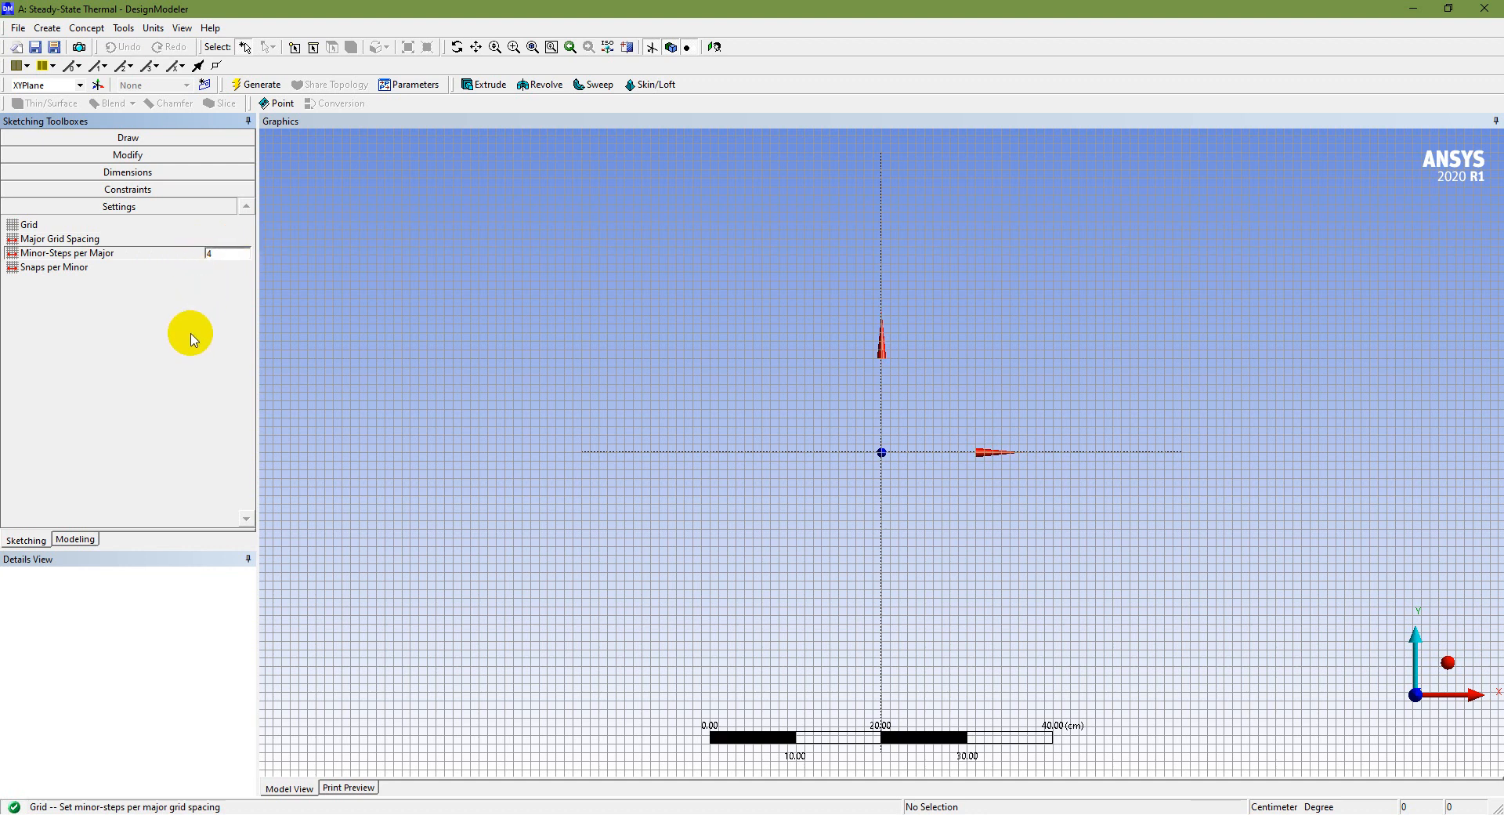
scroll(897, 456, up, 3)
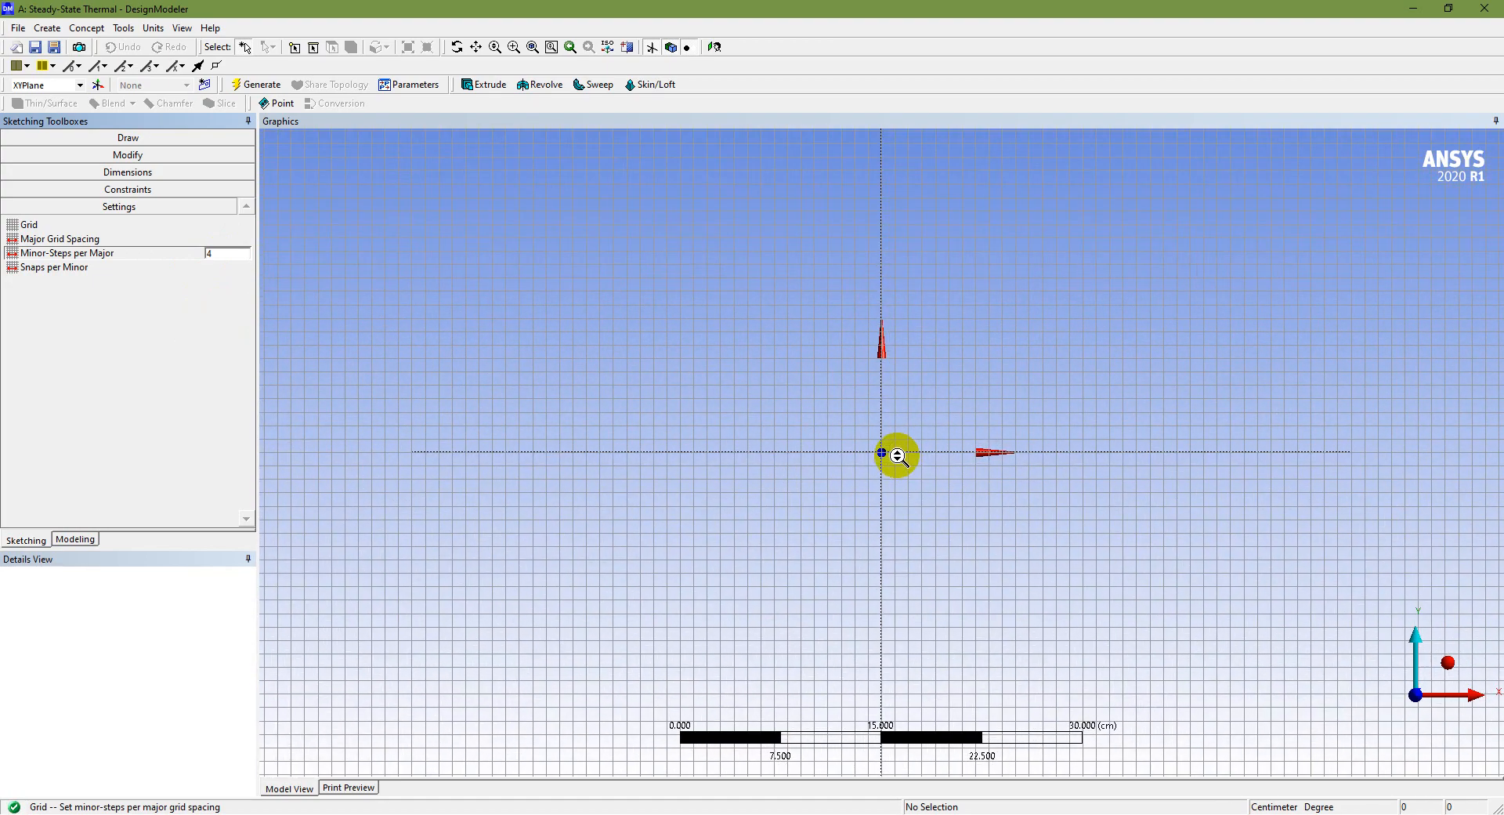
scroll(897, 456, up, 6)
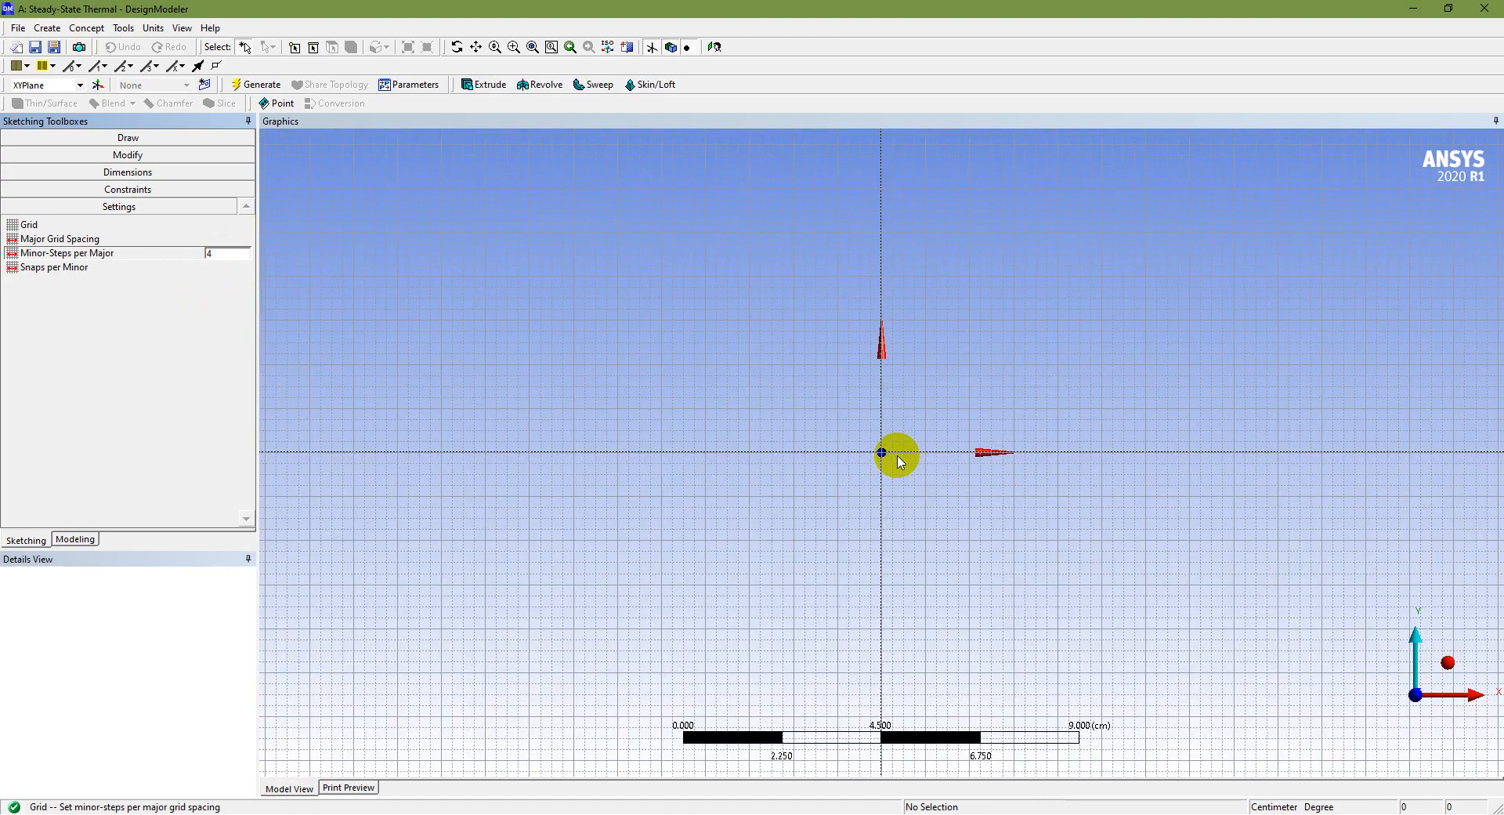
scroll(898, 457, up, 4)
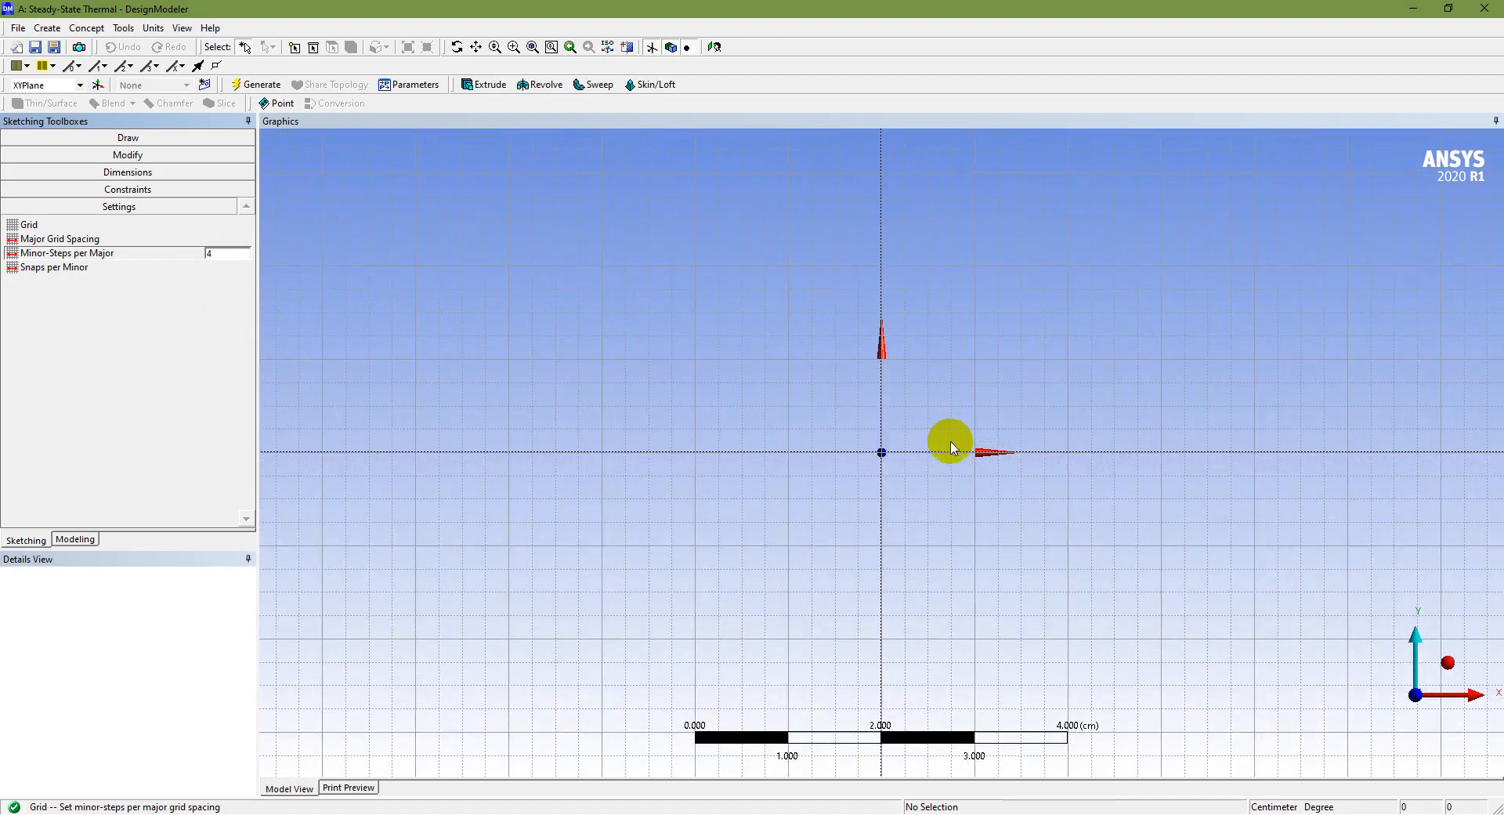
scroll(925, 442, down, 2)
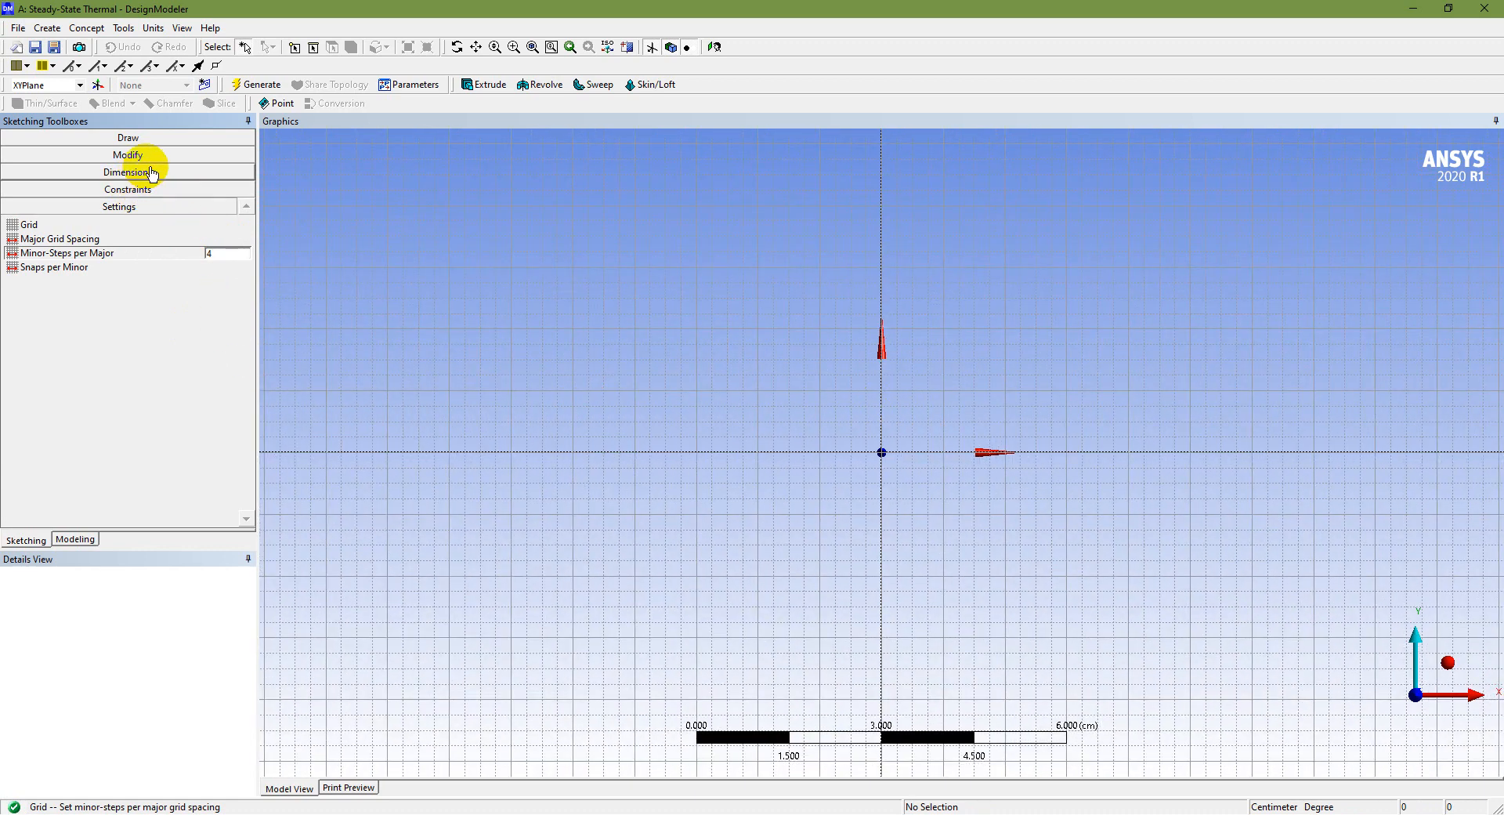
Step: Draw a rectangle about 2.5 cm wide and 3 cm high on the XY plane, with its lower-left corner at the origin
click(157, 138)
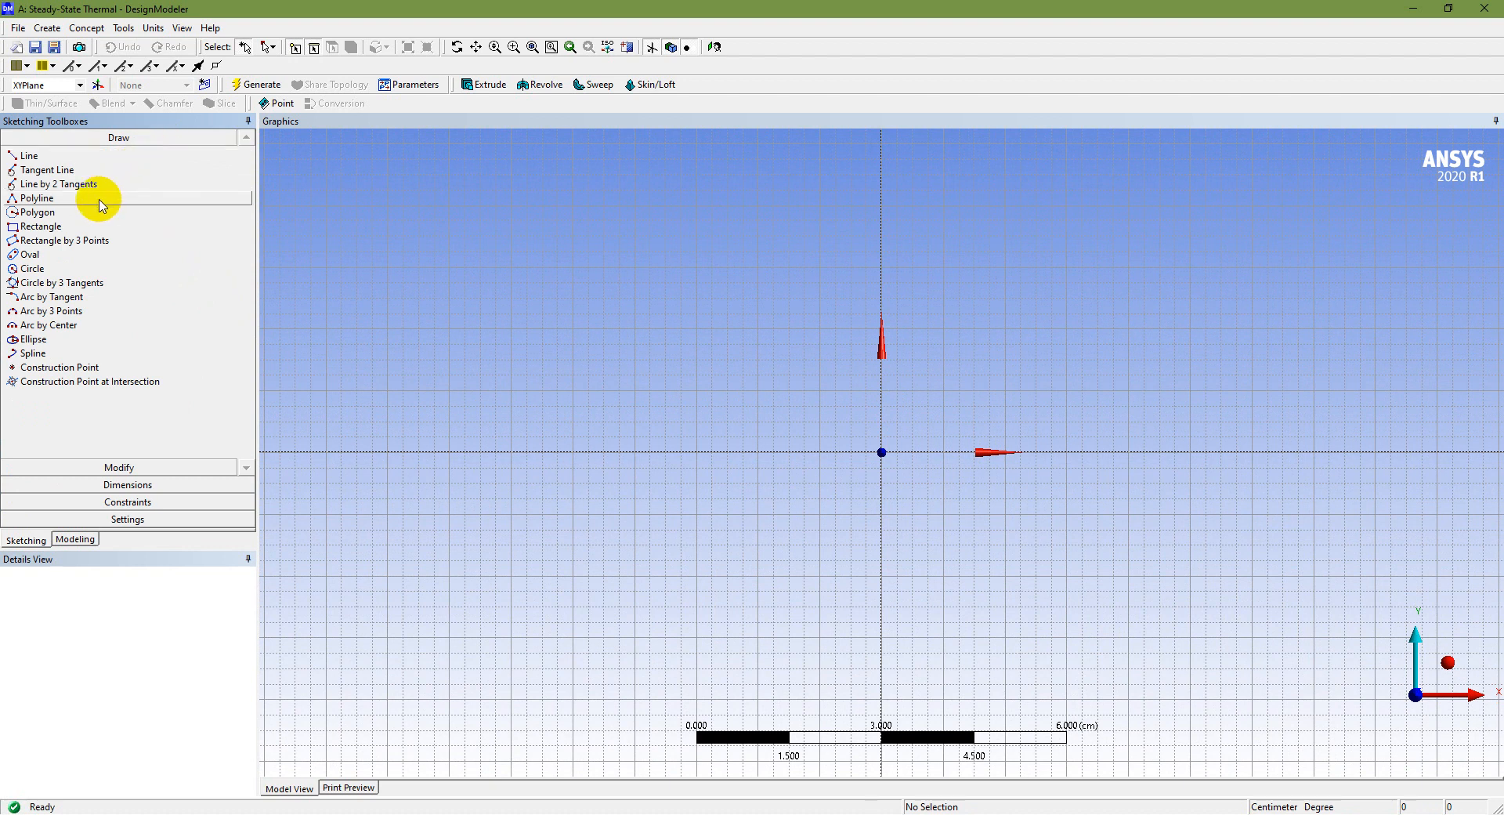
click(882, 452)
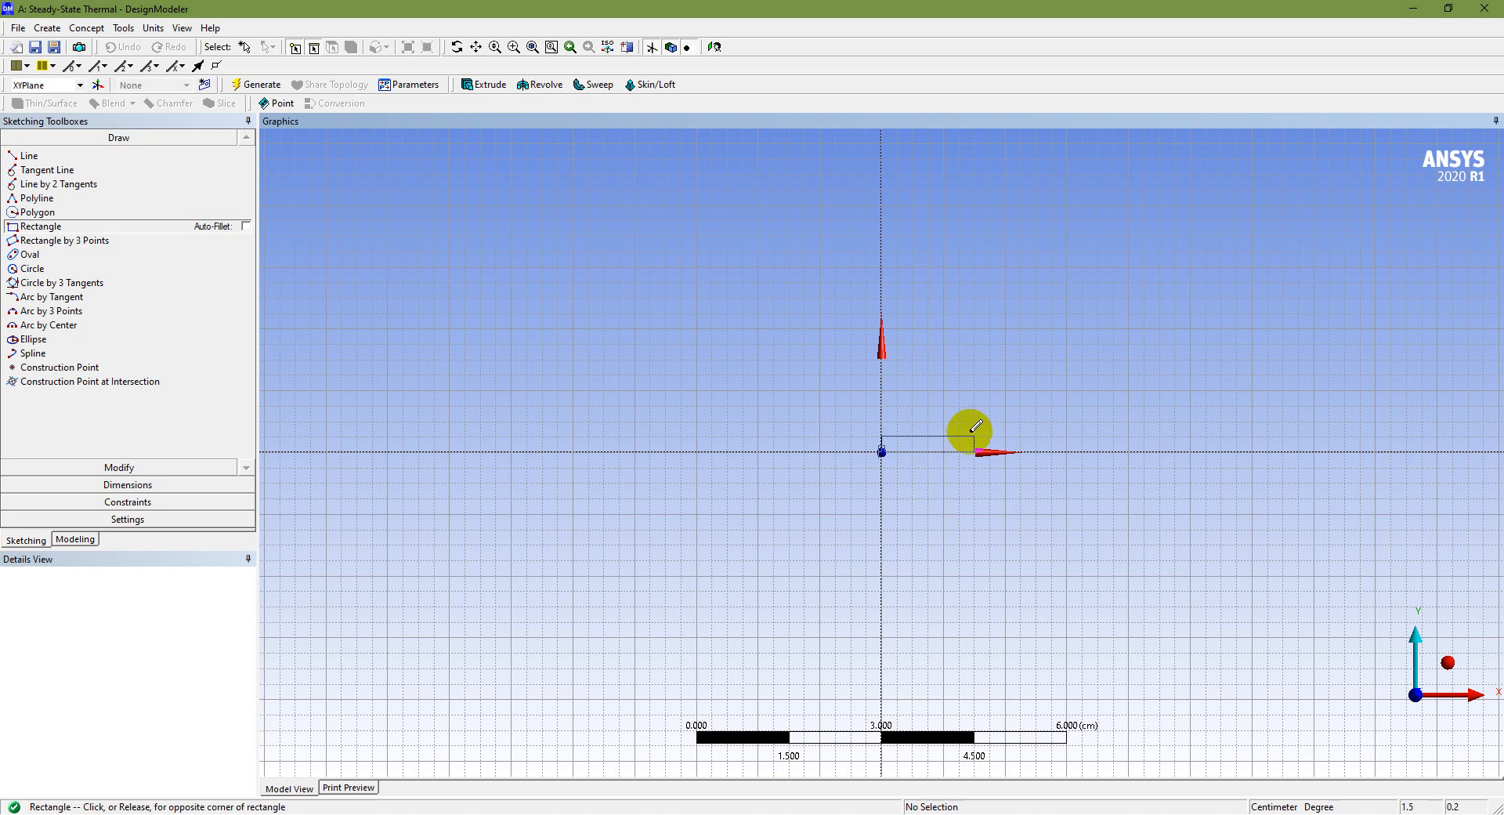
scroll(975, 427, up, 3)
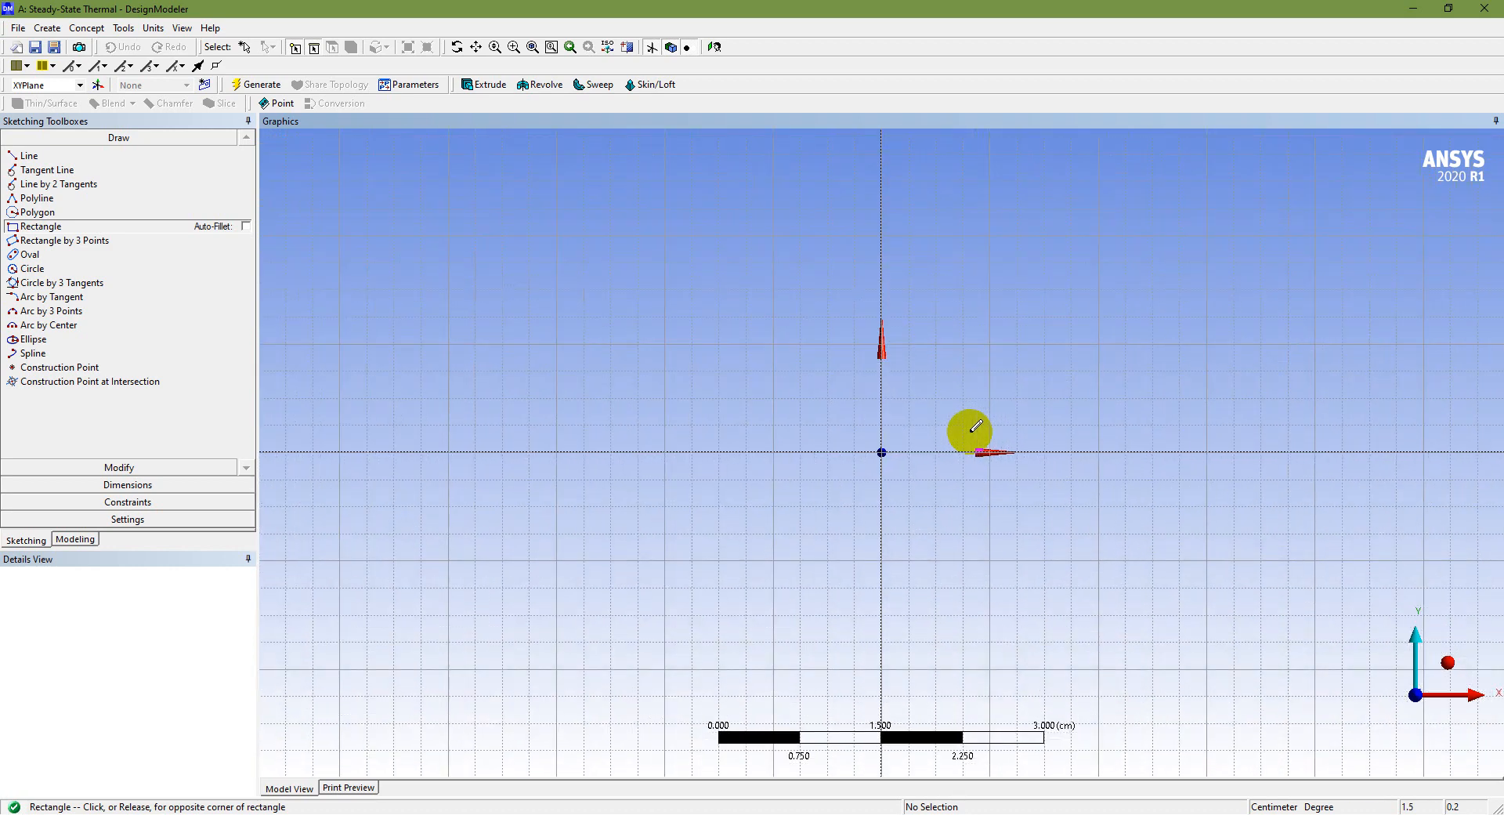
scroll(976, 427, up, 1)
scroll(975, 427, down, 1)
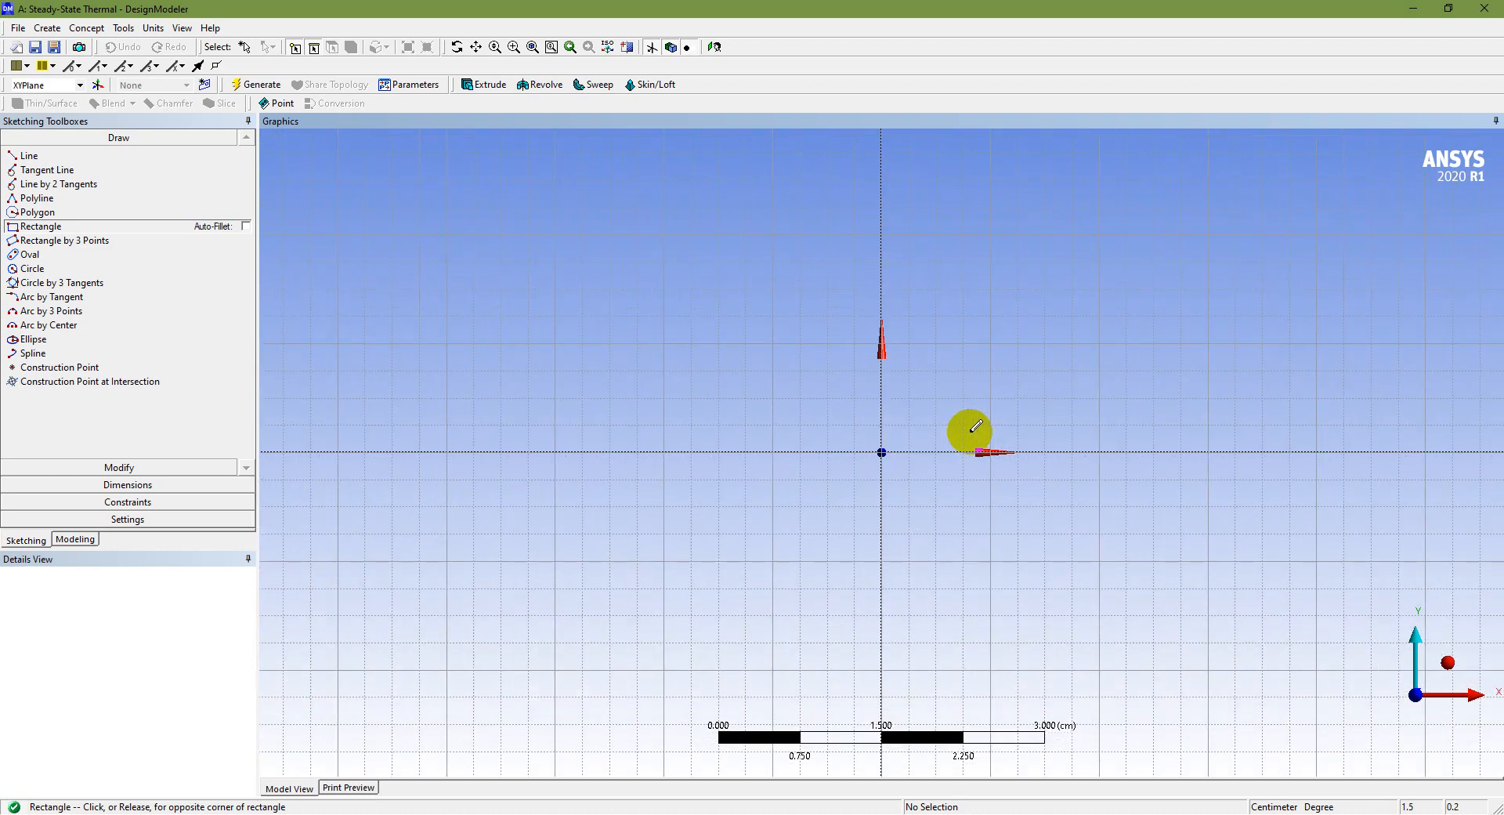
scroll(975, 427, up, 1)
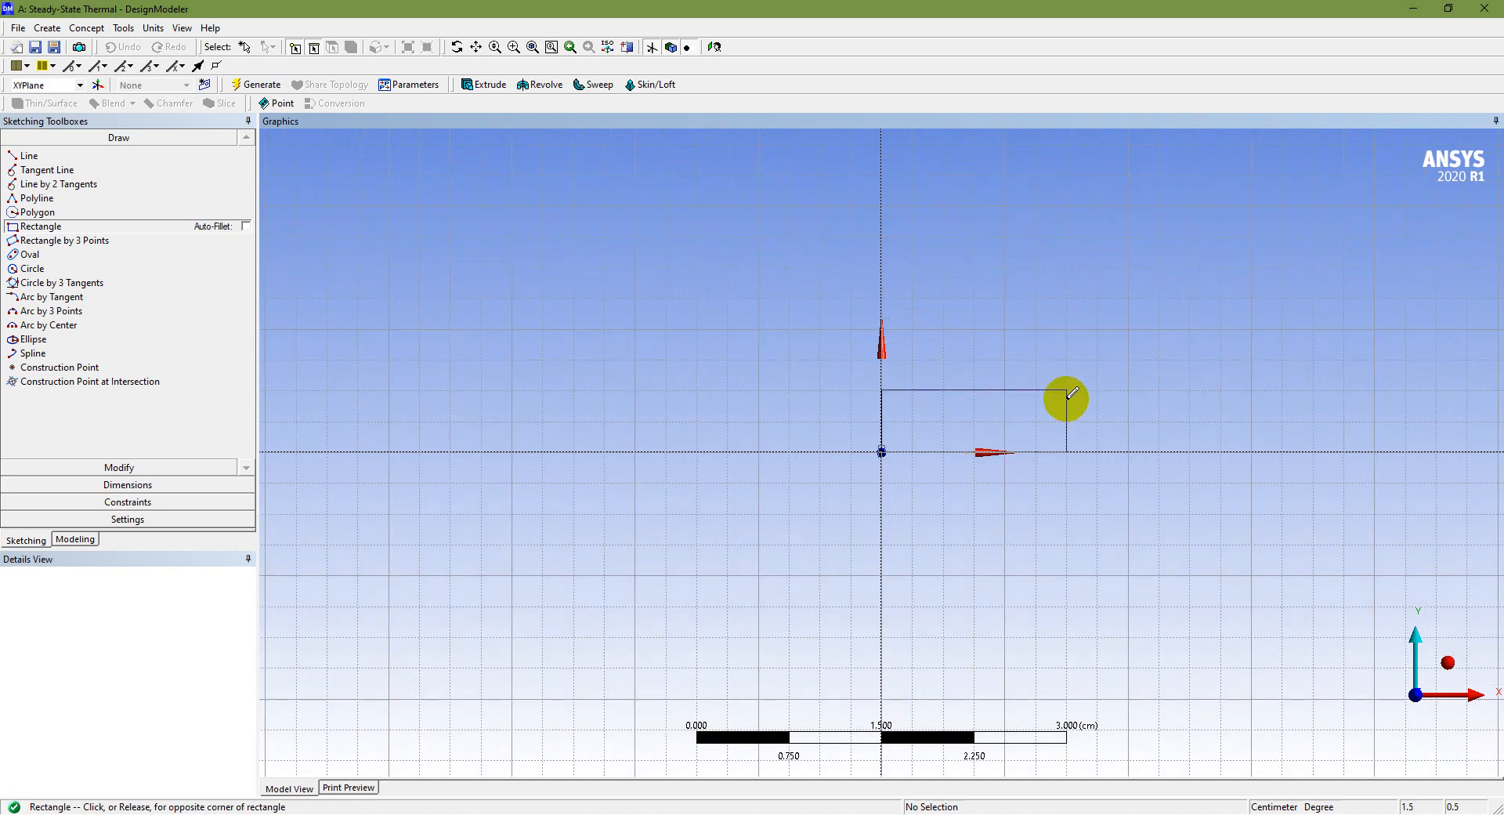
scroll(1067, 396, down, 3)
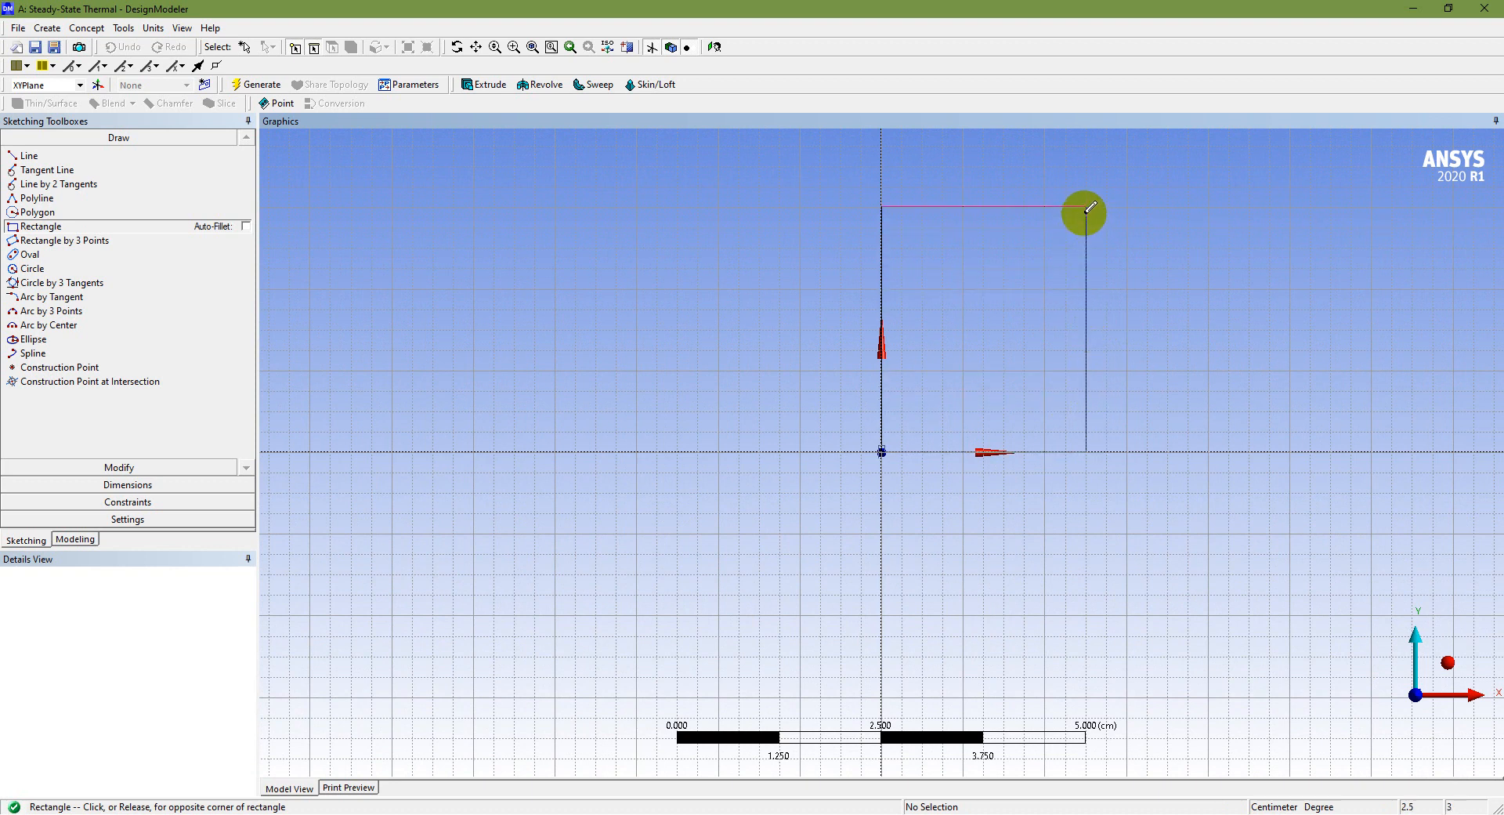
click(1086, 208)
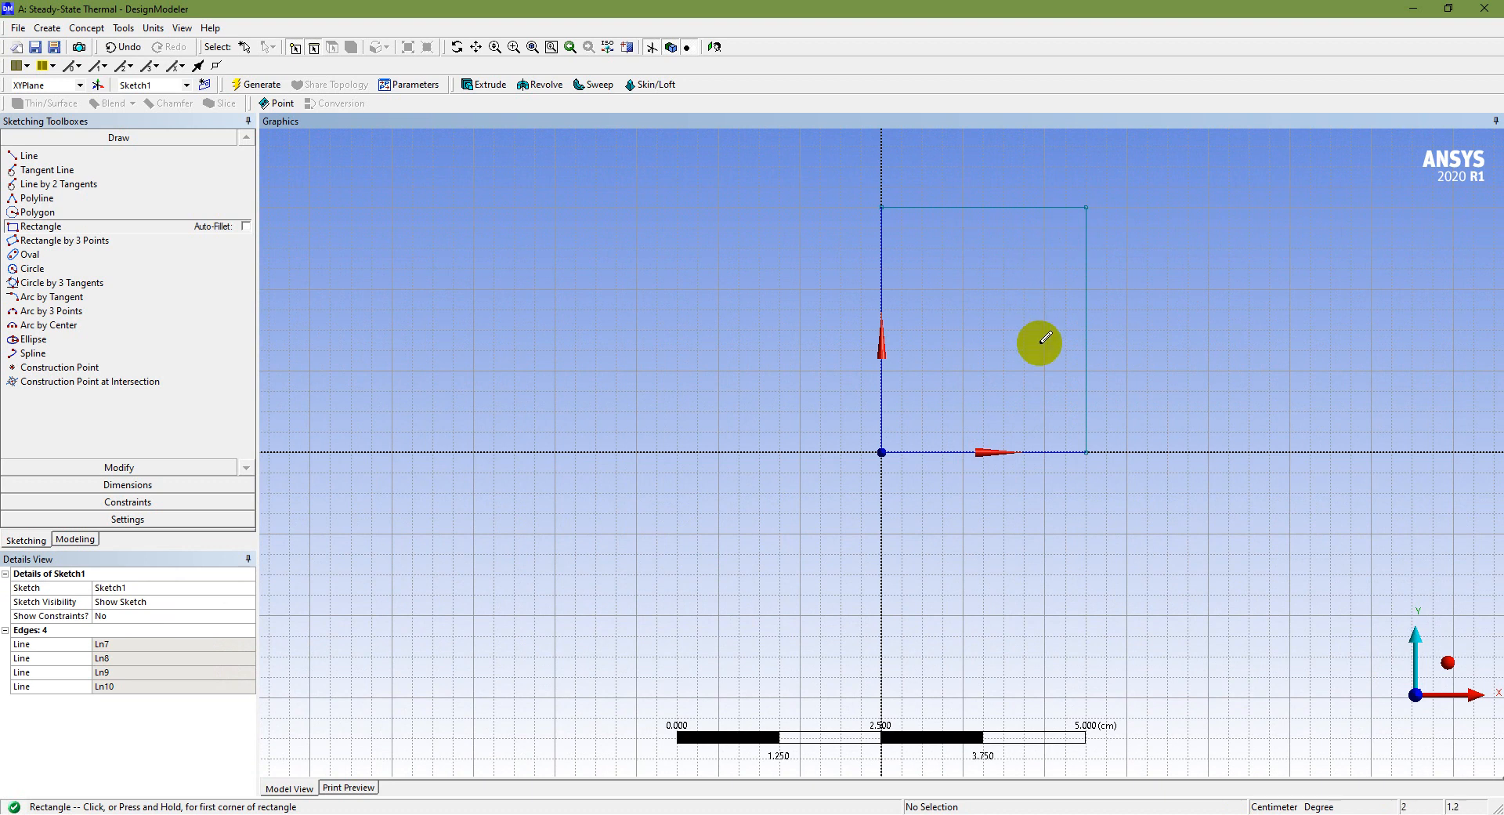
Step: Enable the display of dimension values and dimension the rectangle's bottom and left edges with General dimensions
click(135, 485)
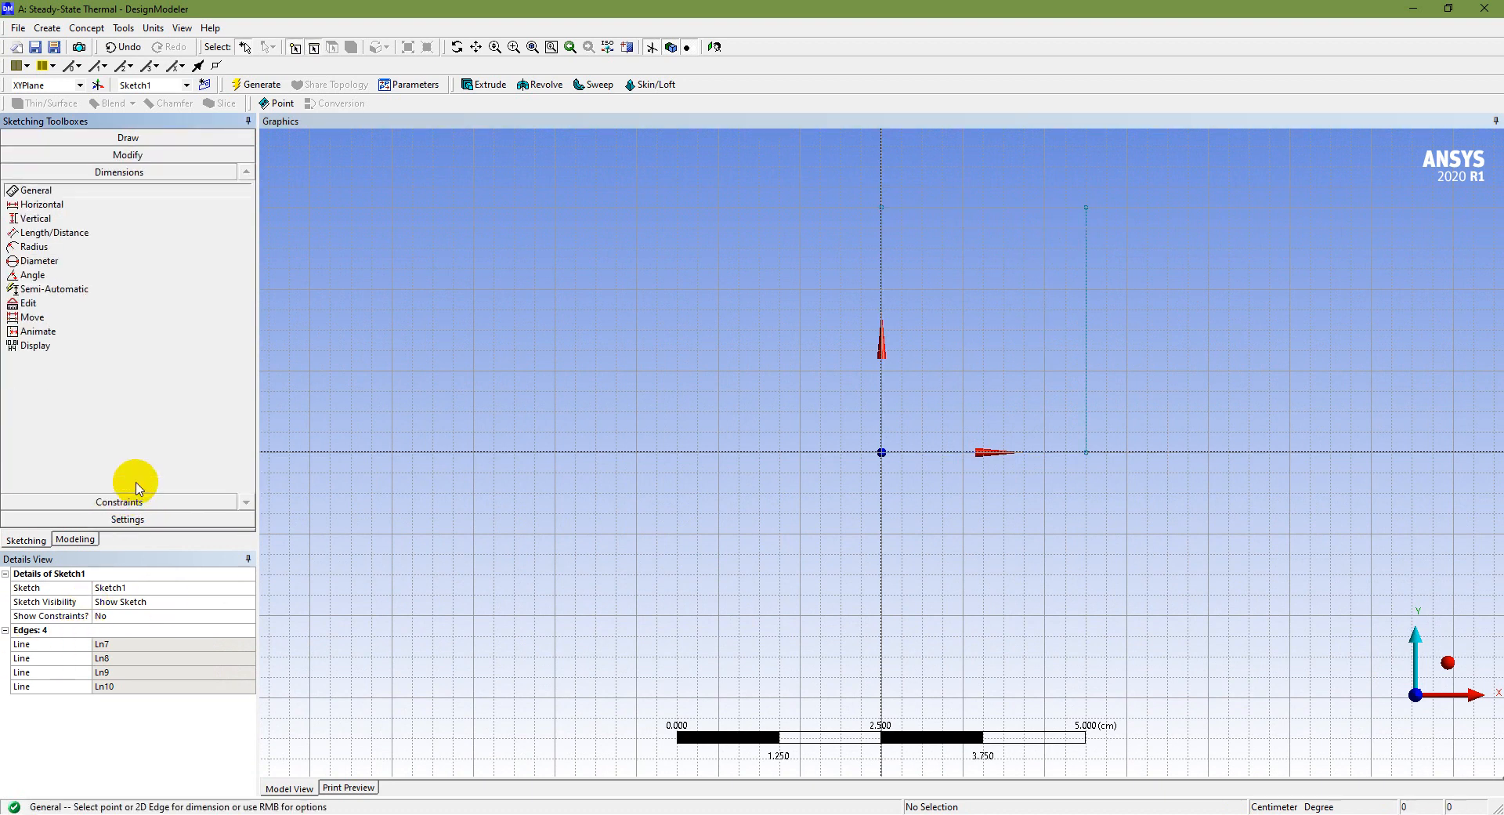
click(36, 344)
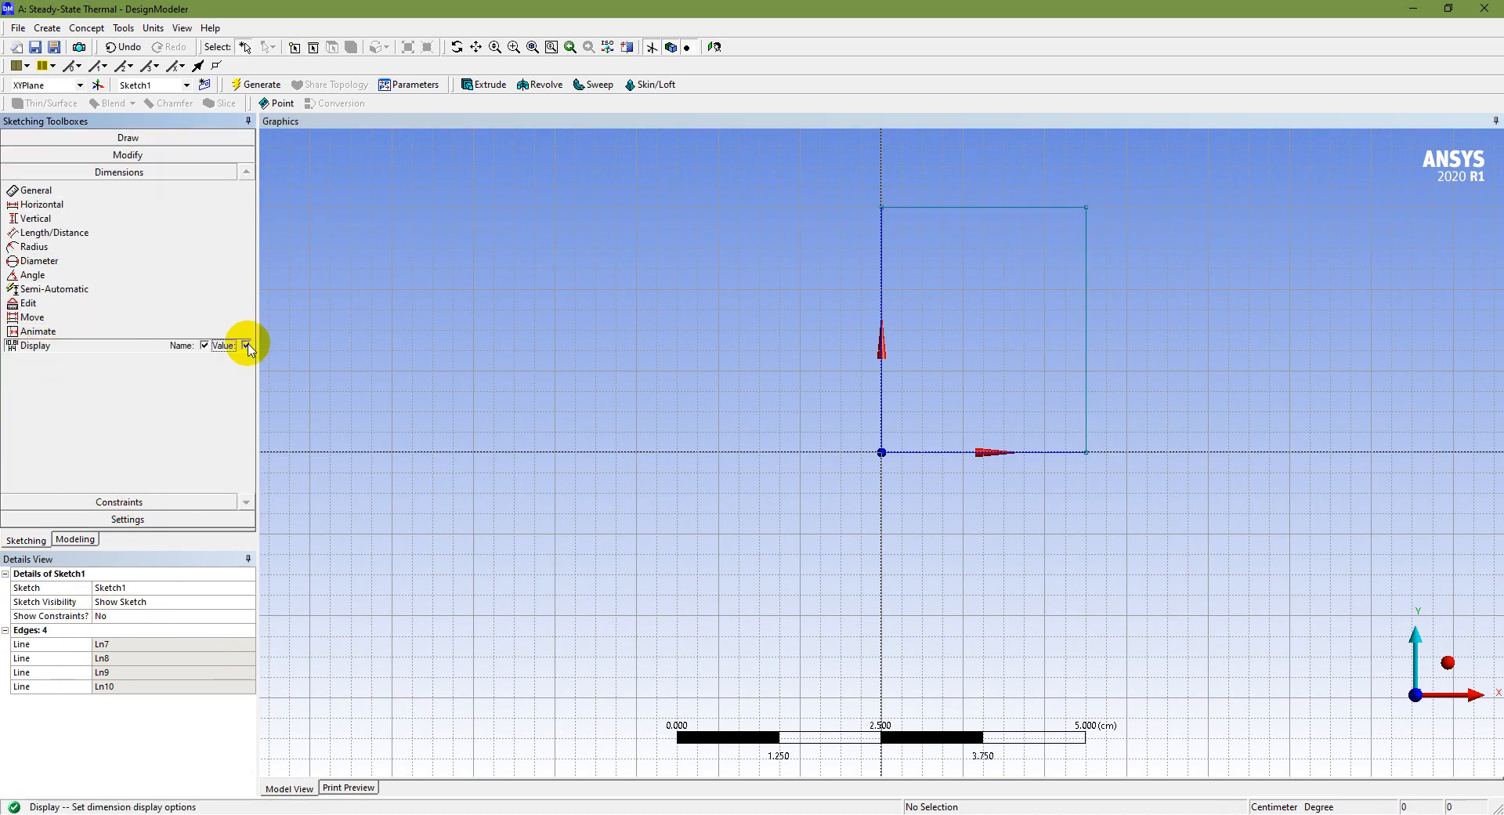
click(111, 190)
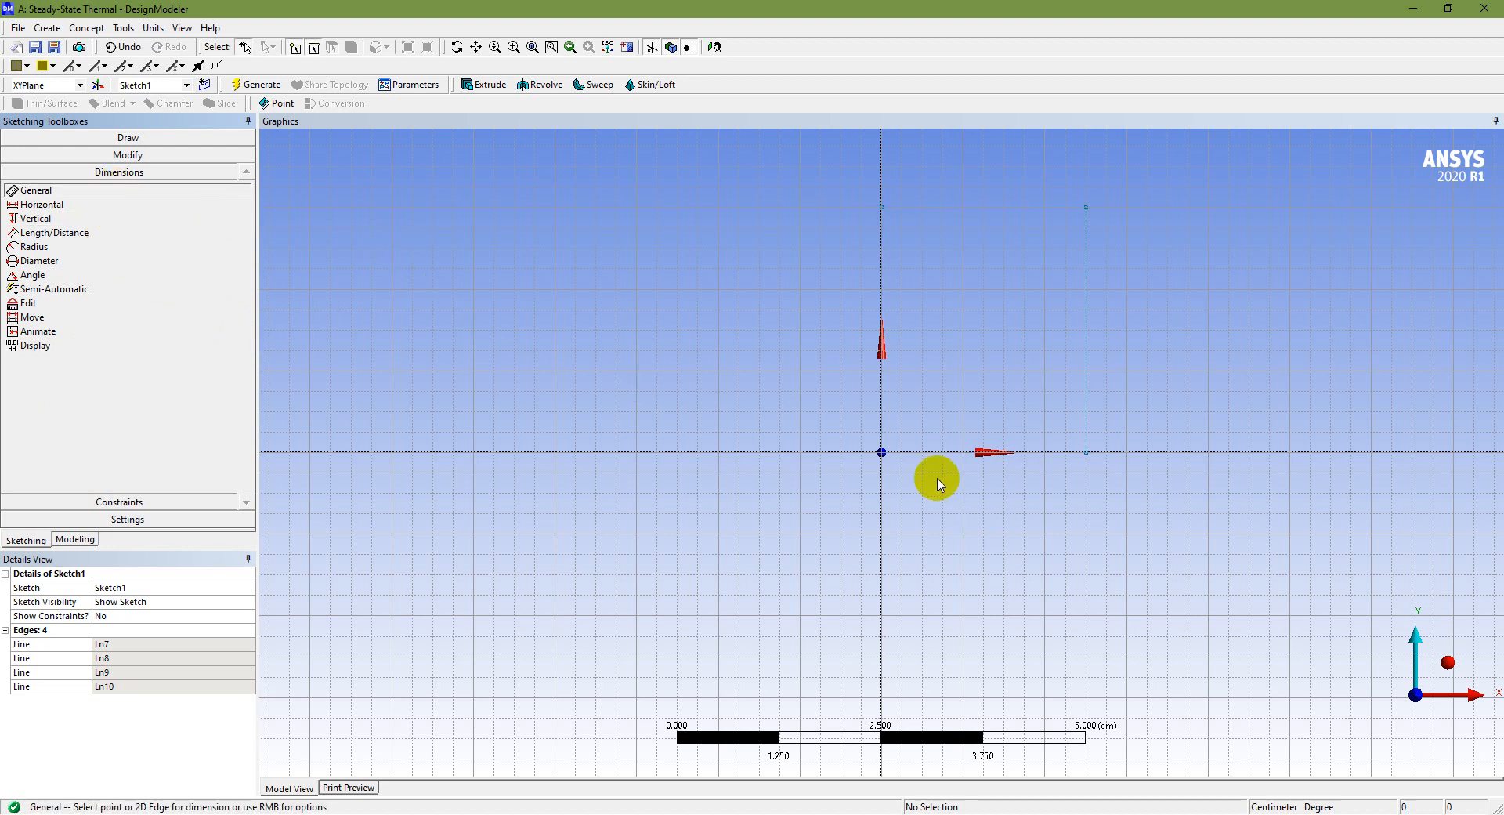
click(956, 452)
click(951, 482)
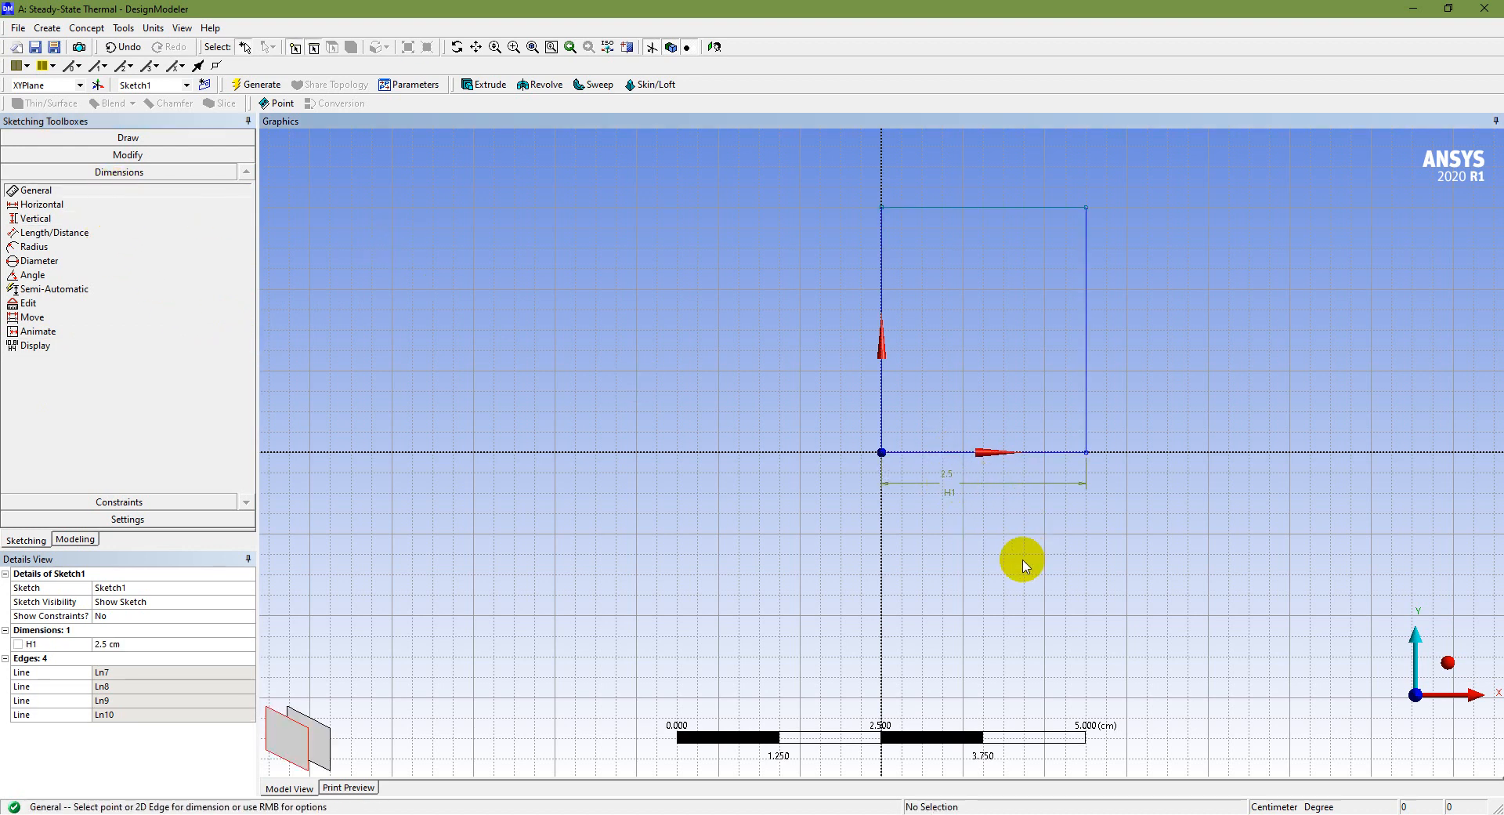
click(882, 315)
click(830, 336)
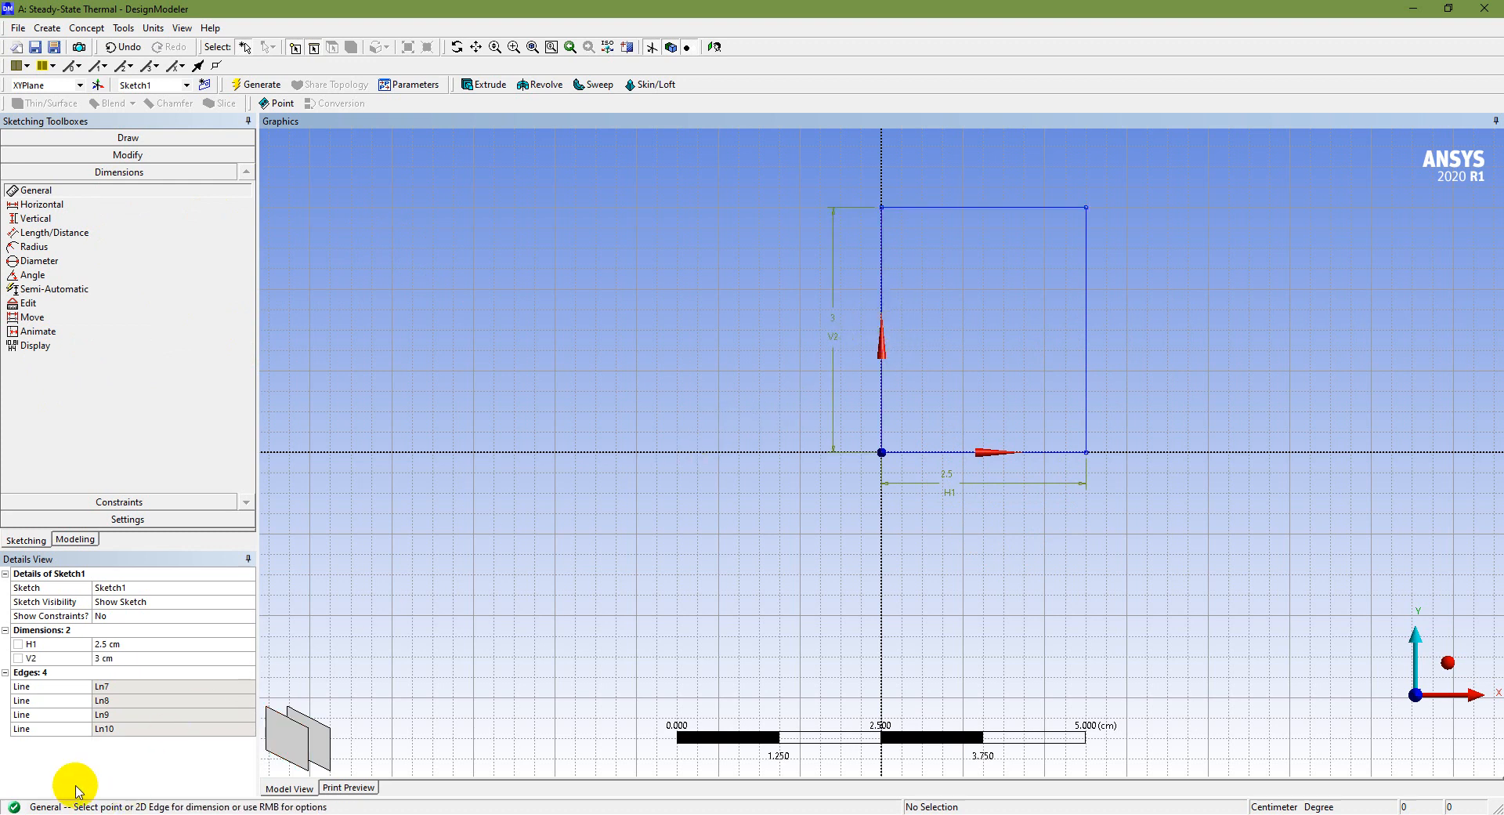
Step: Set the rectangle's vertical dimension V2 to 20 cm
click(126, 659)
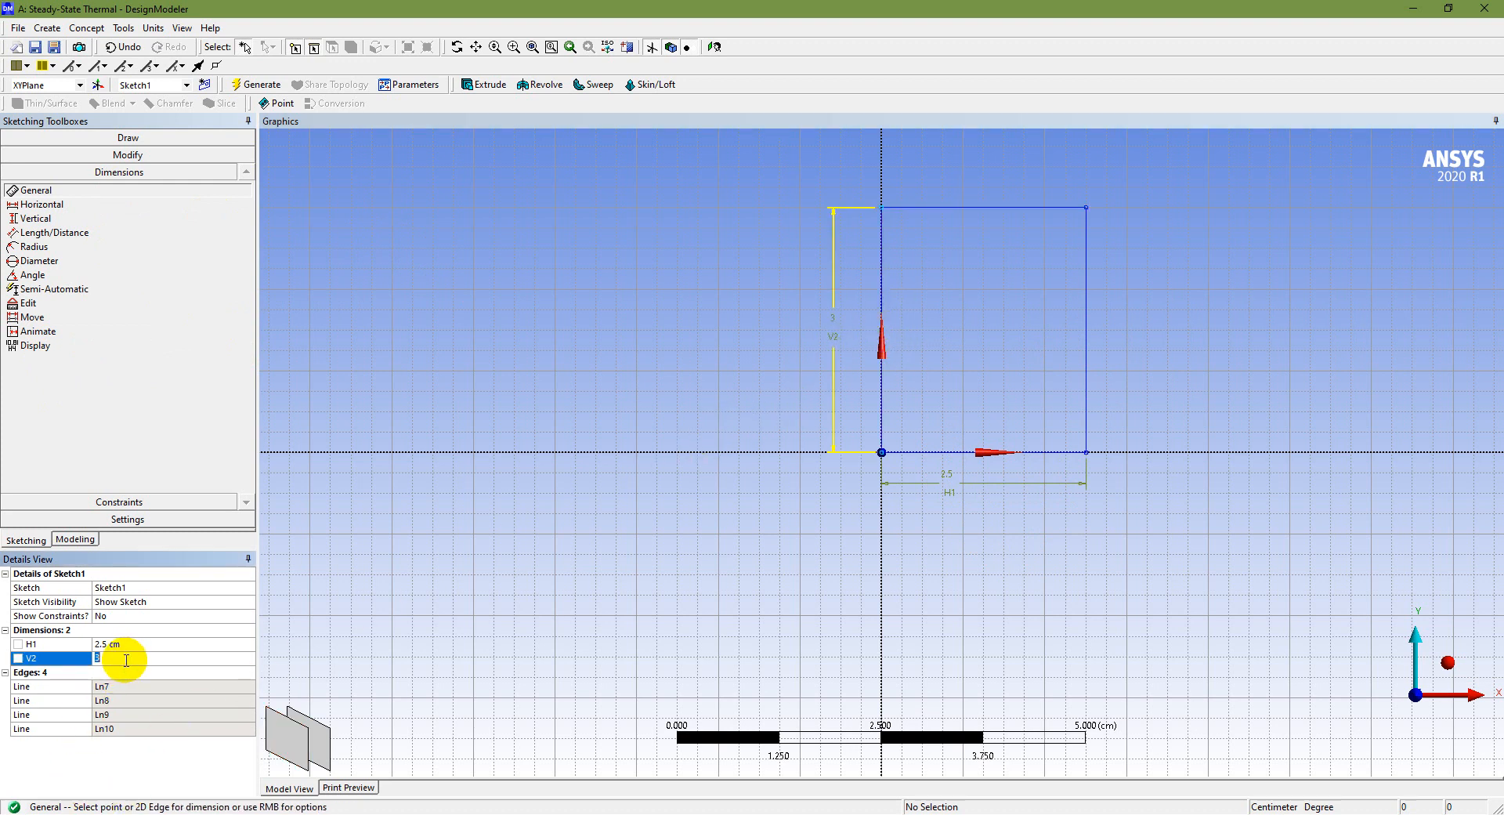
text(20)
key(Return)
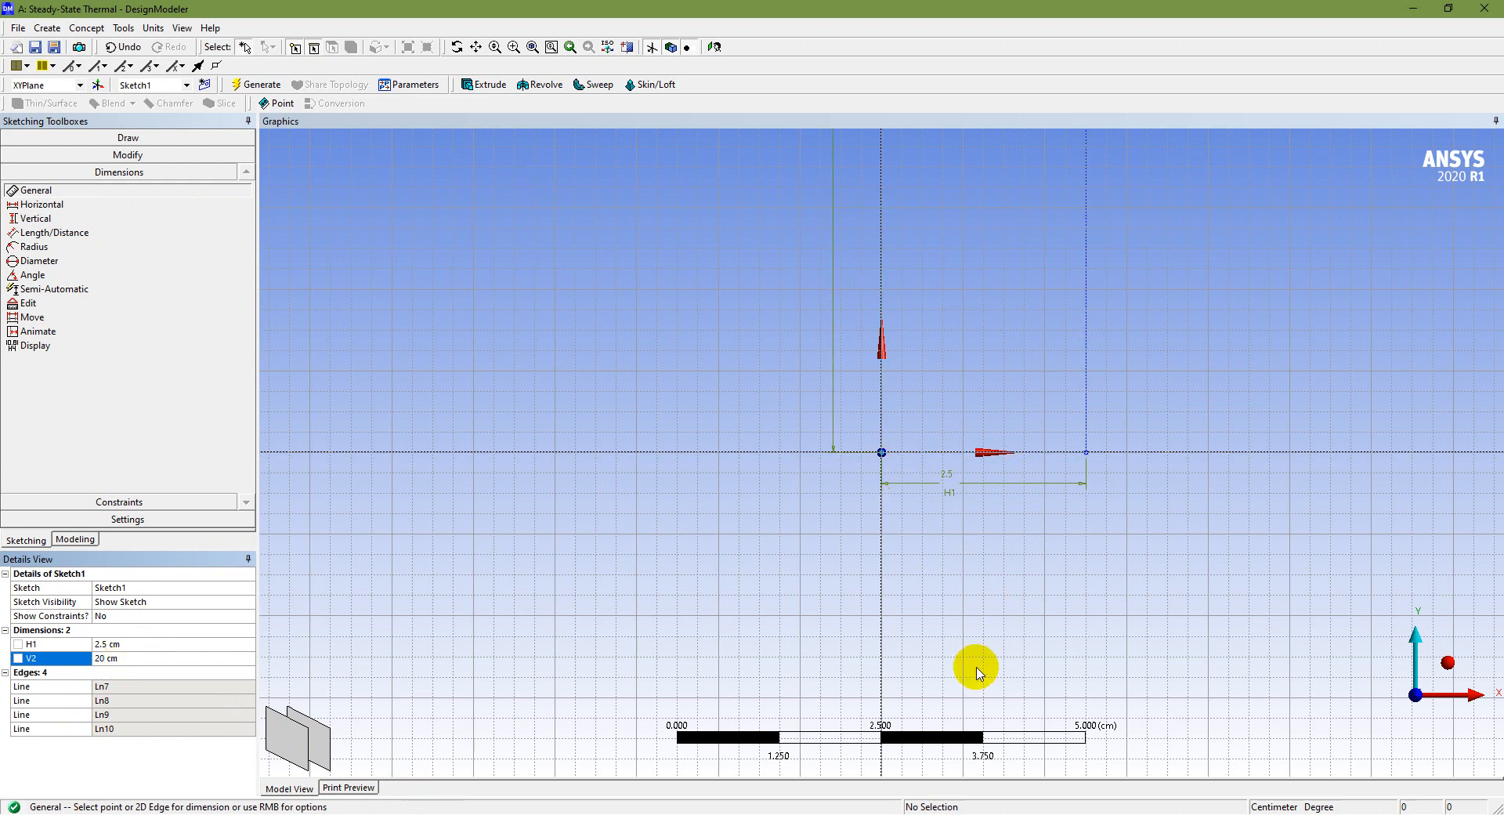
key(F7)
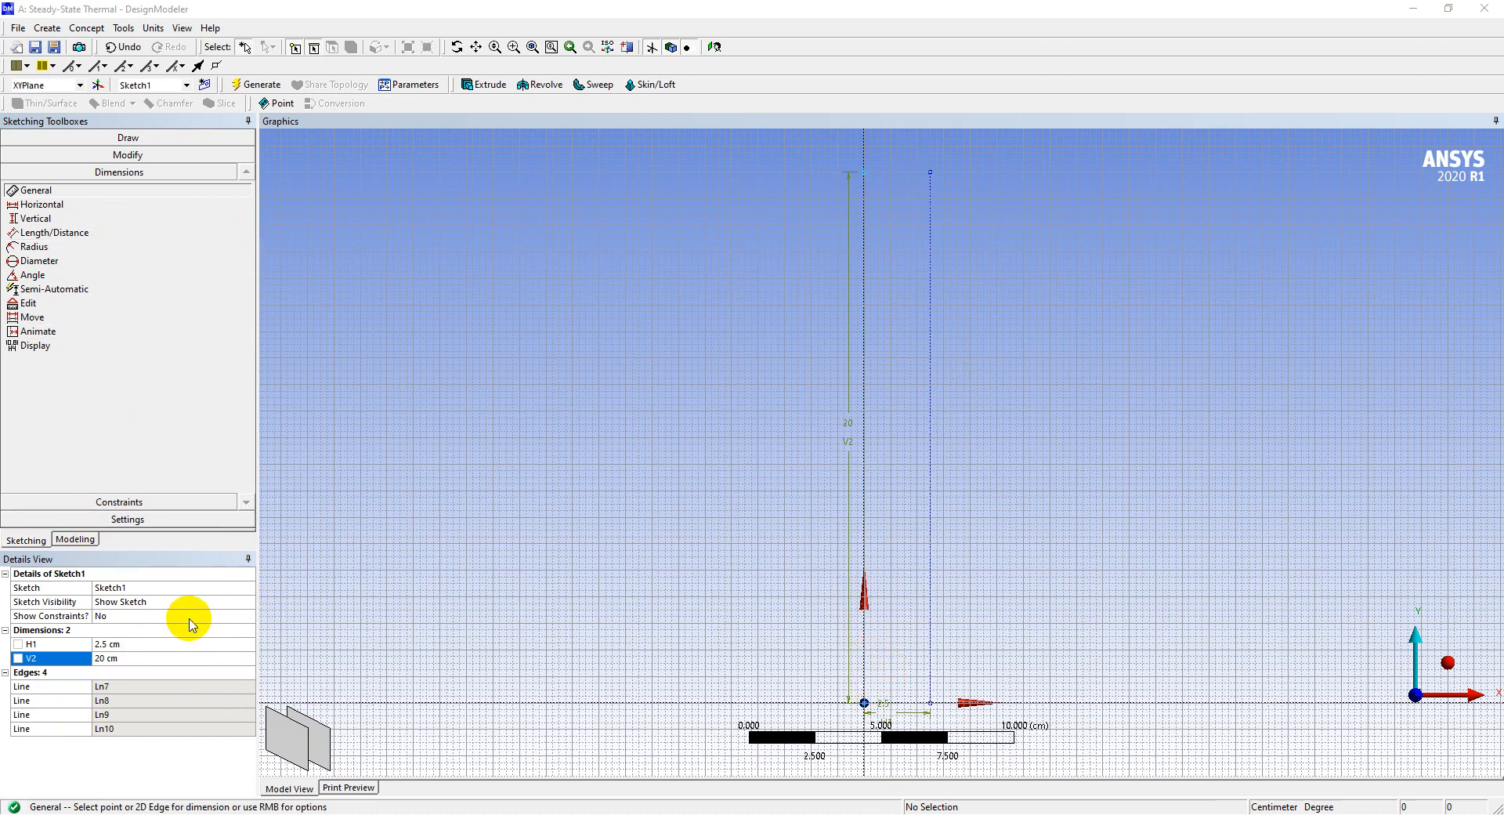
Step: Generate a surface from Sketch1 using Surfaces From Sketches with the Add Material operation
click(74, 539)
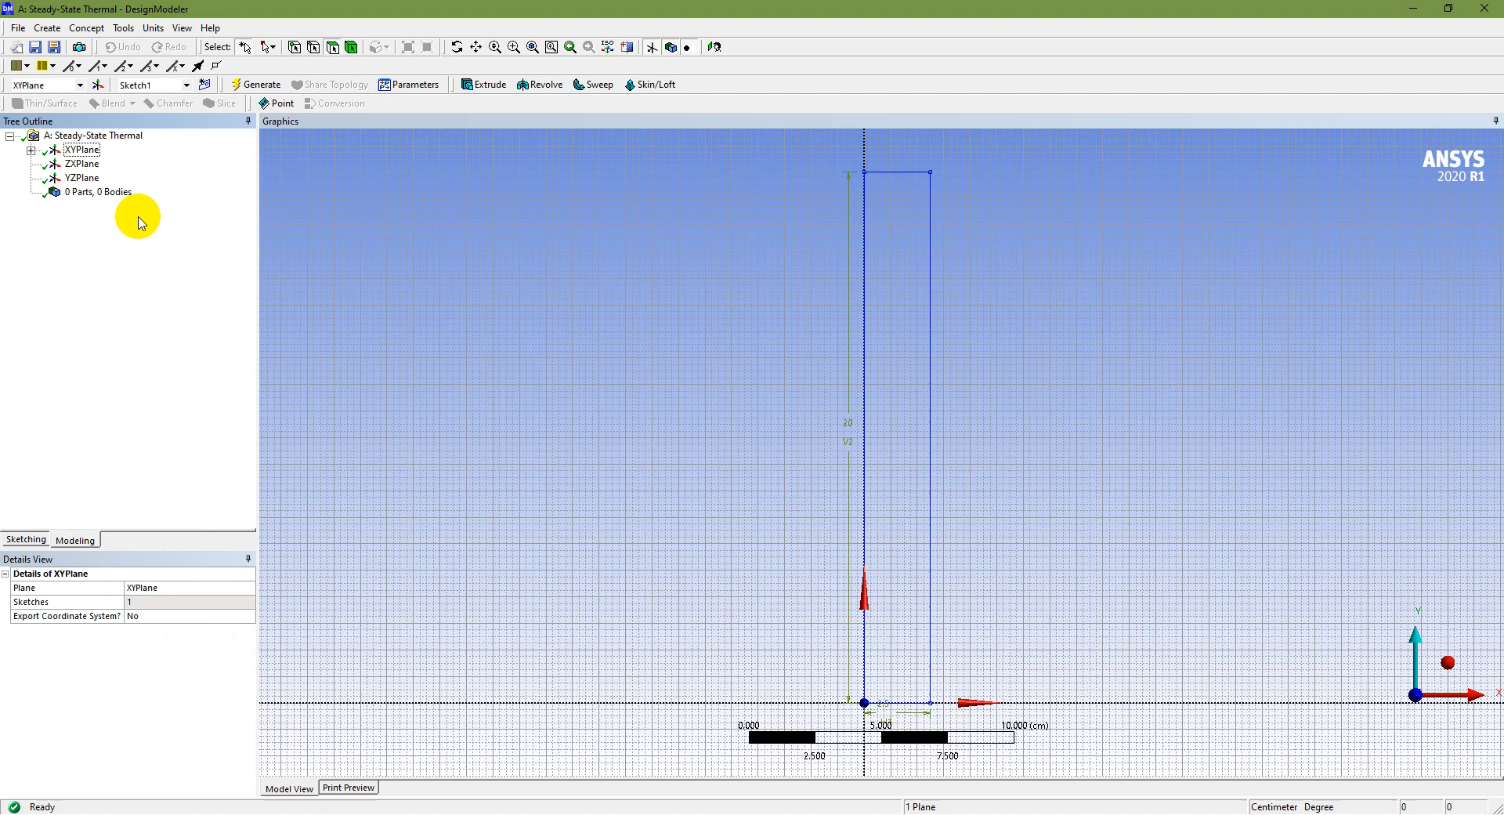
click(31, 151)
click(101, 164)
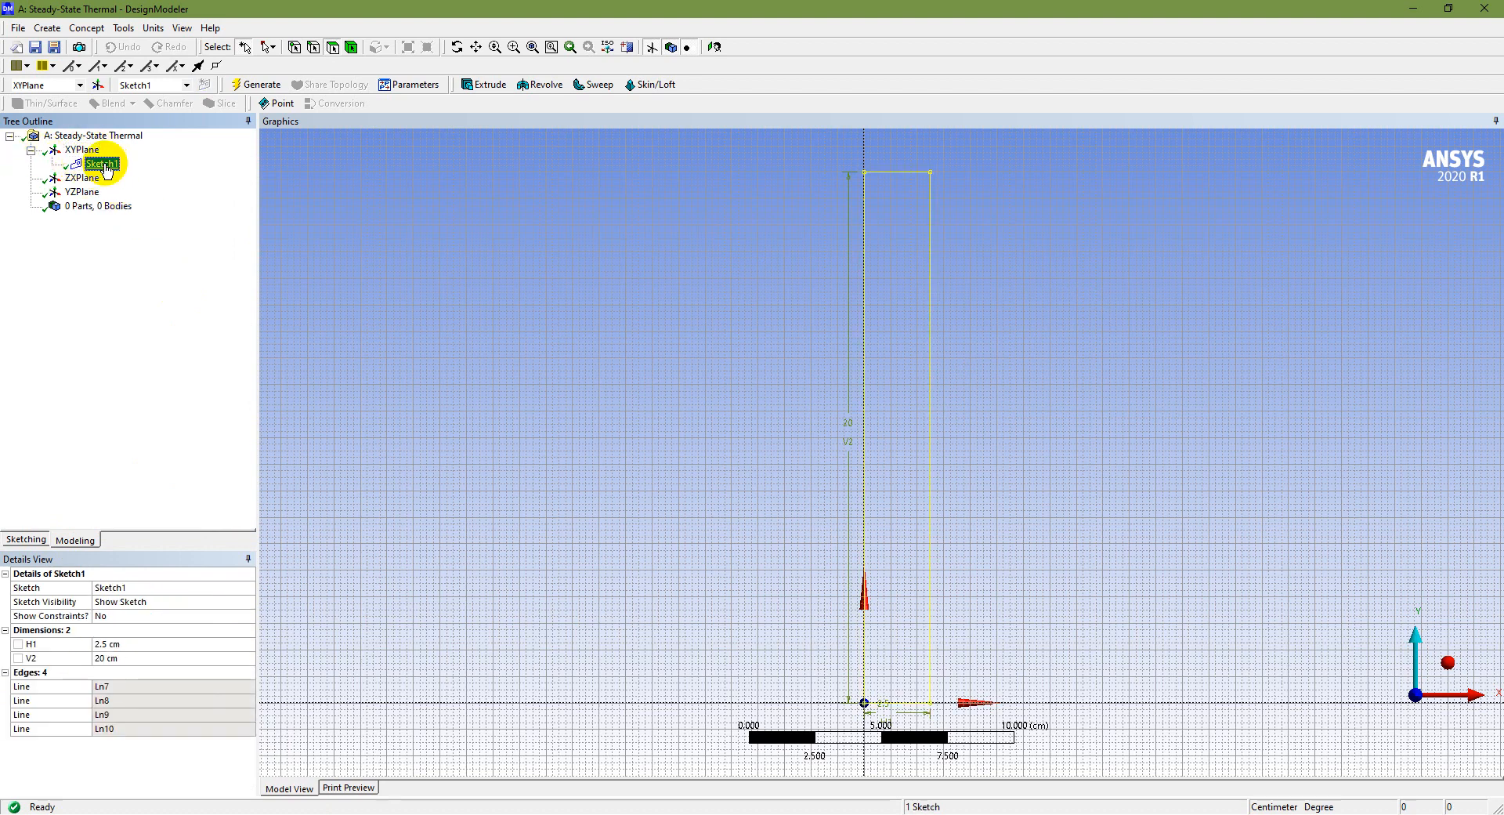
click(95, 32)
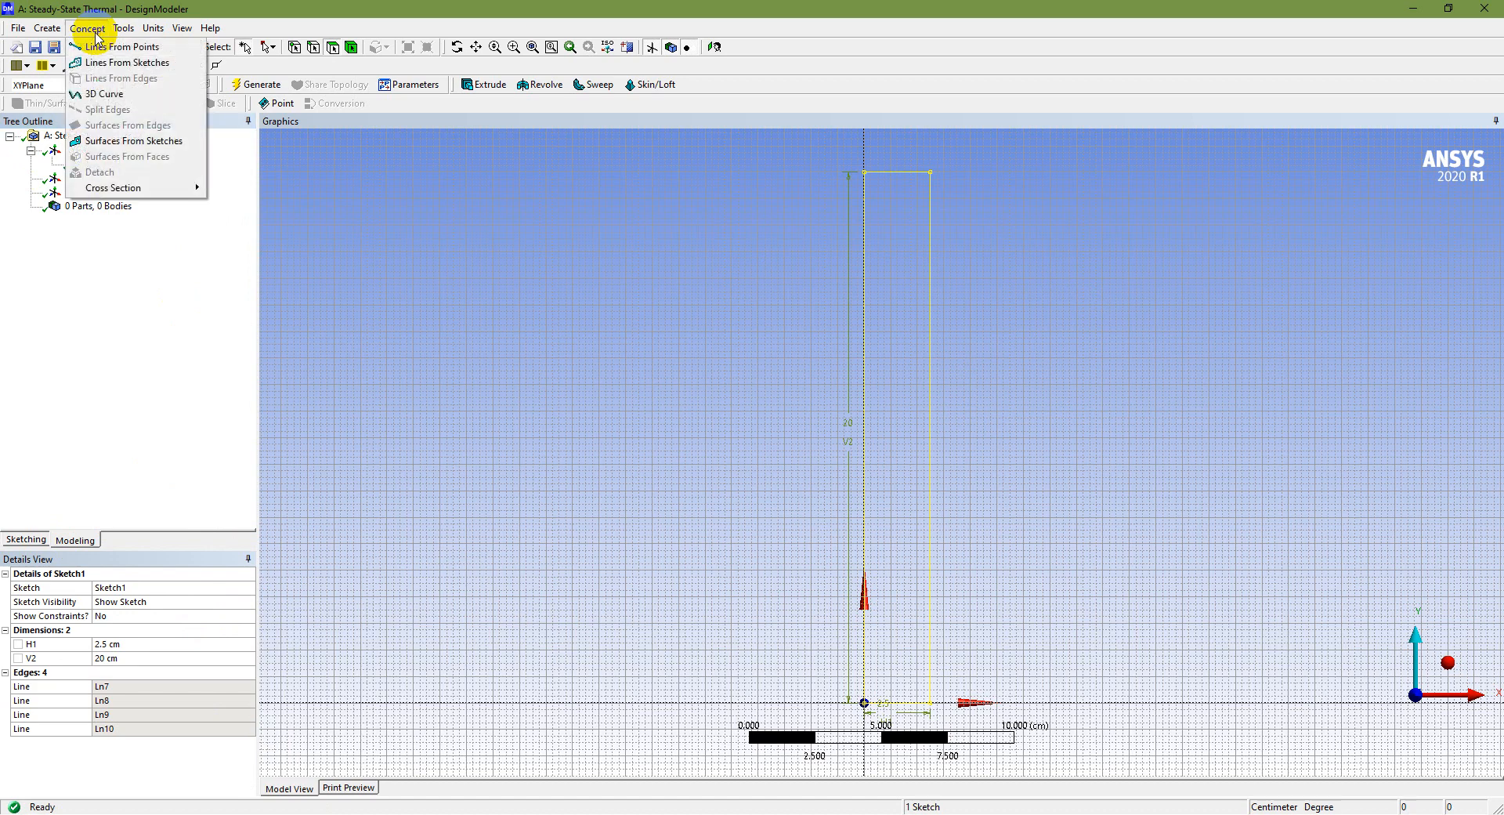
click(145, 147)
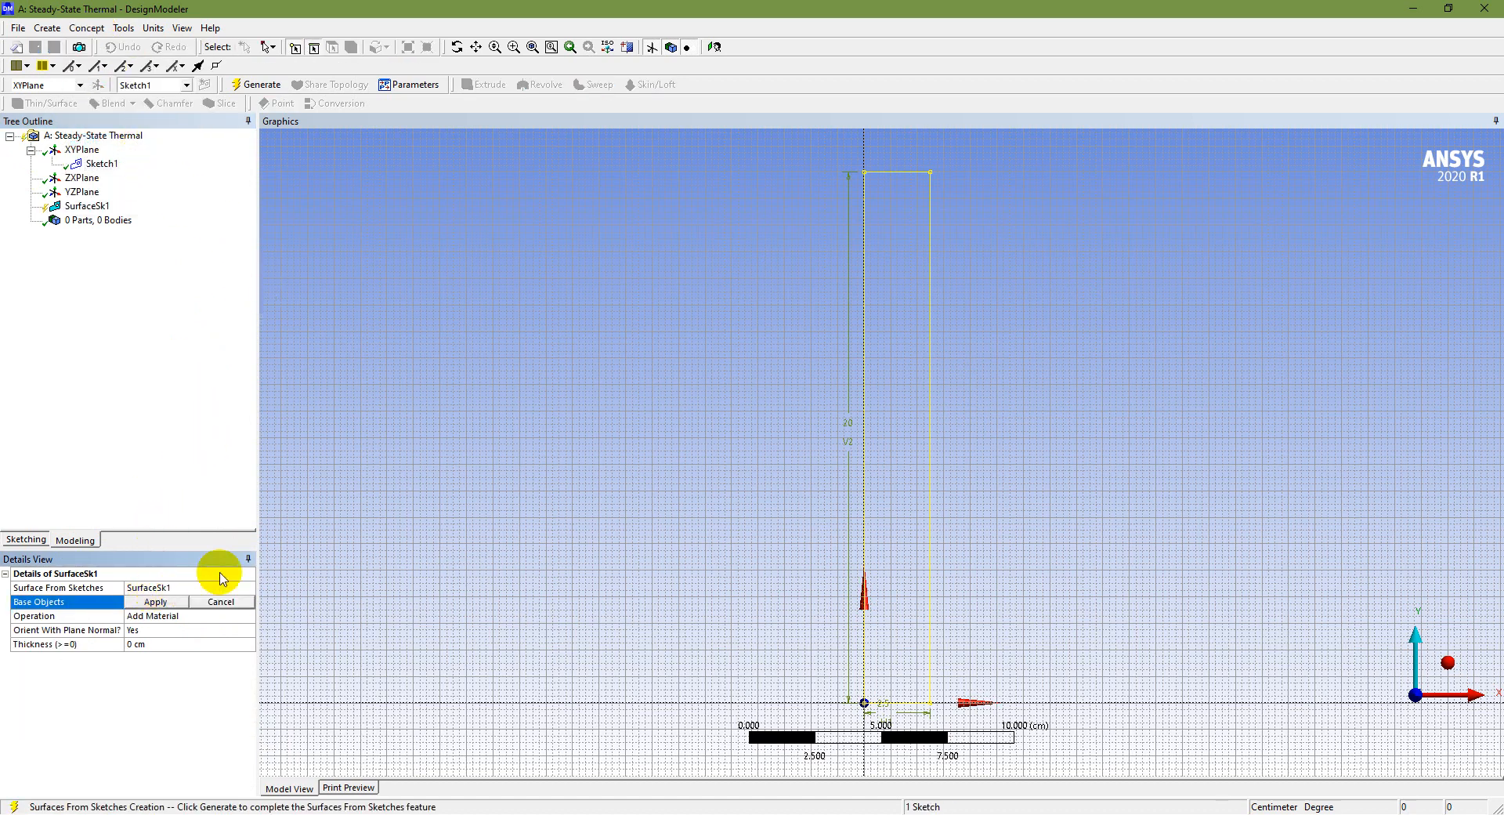
click(156, 602)
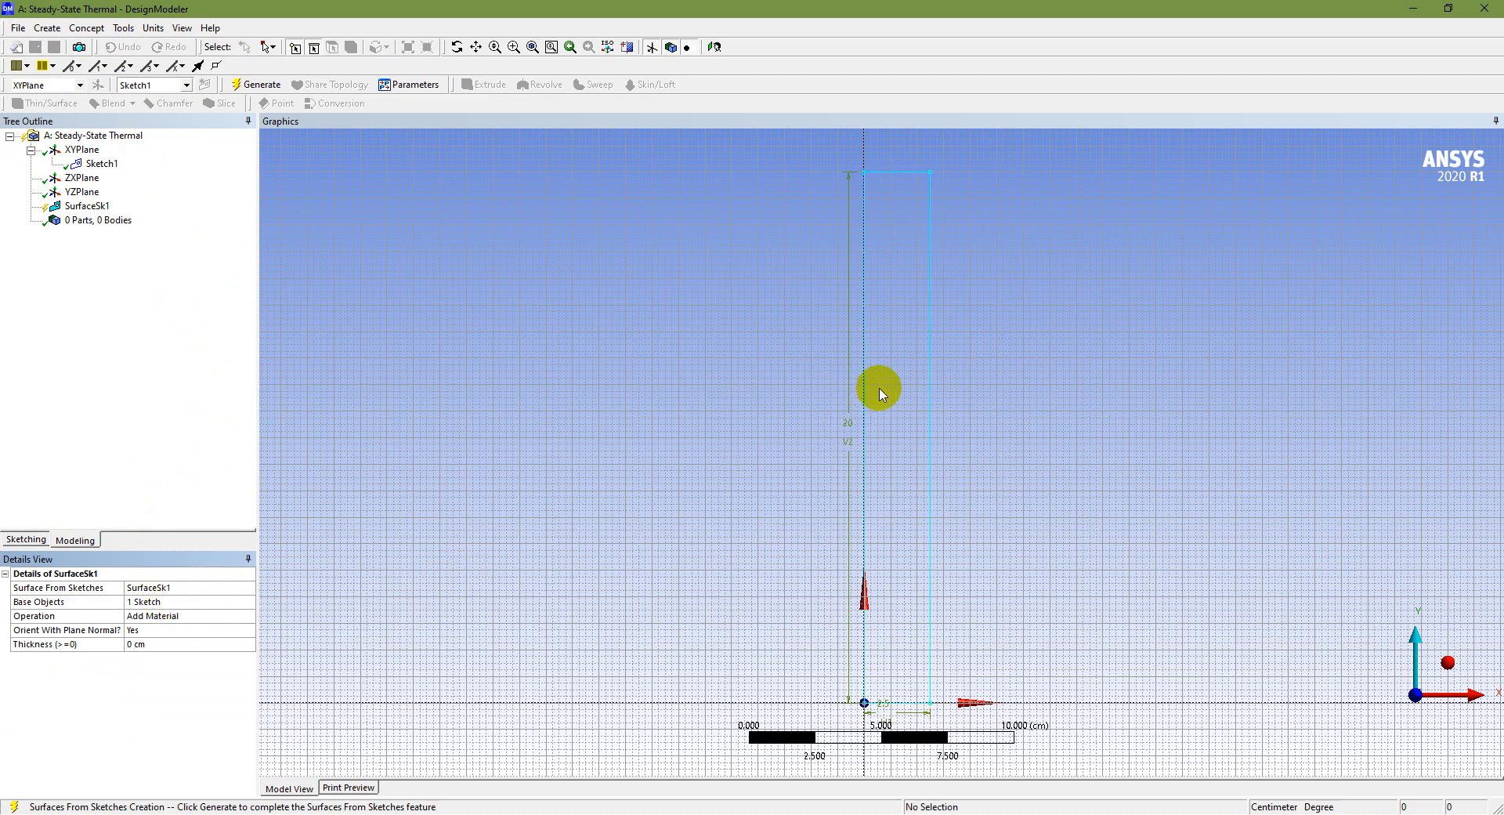
click(266, 88)
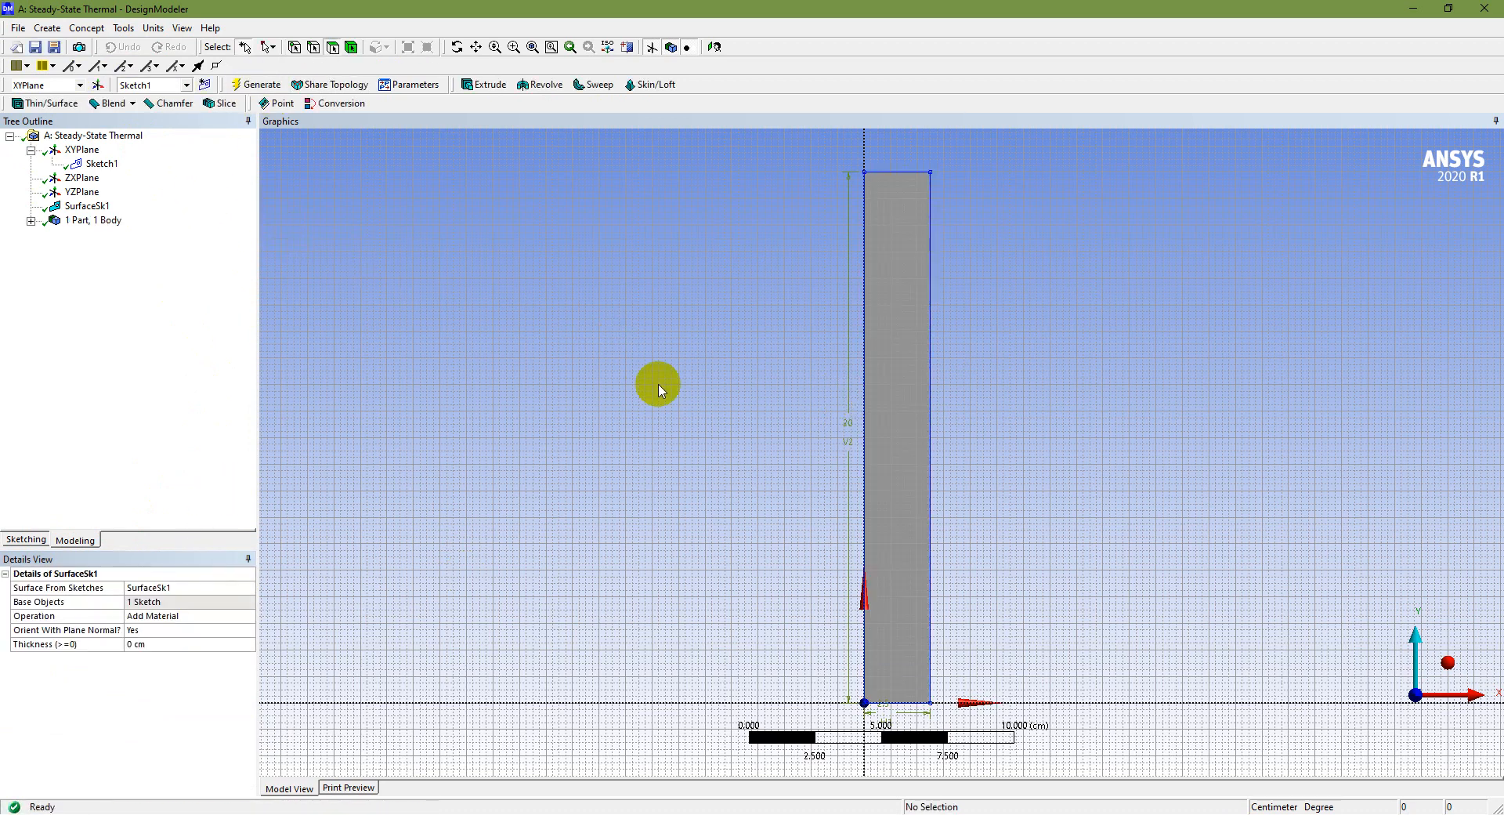
Step: Rename the surface body as Plaster
click(31, 220)
click(116, 222)
click(115, 236)
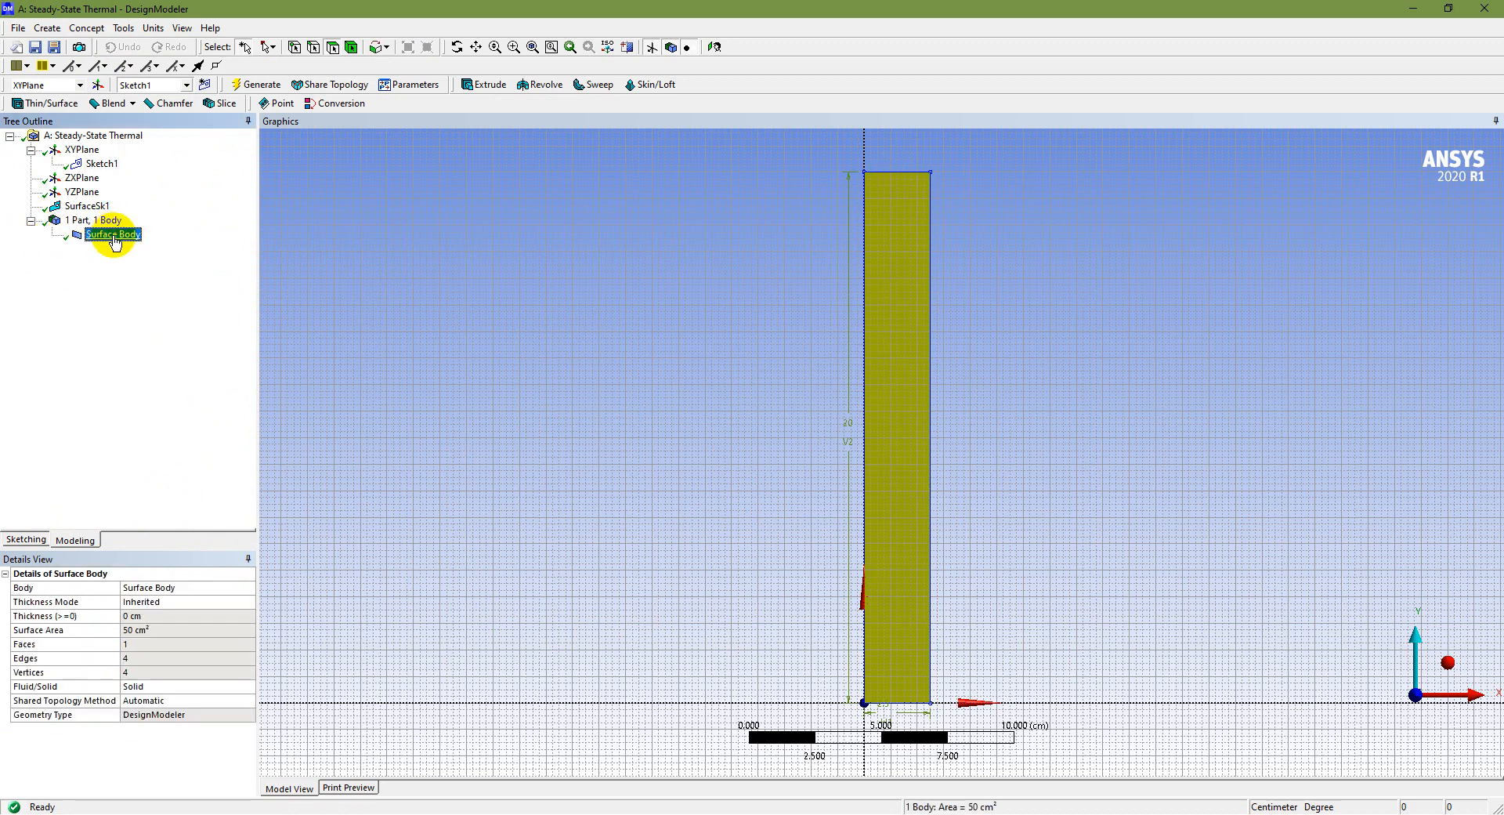
right_click(115, 239)
click(159, 298)
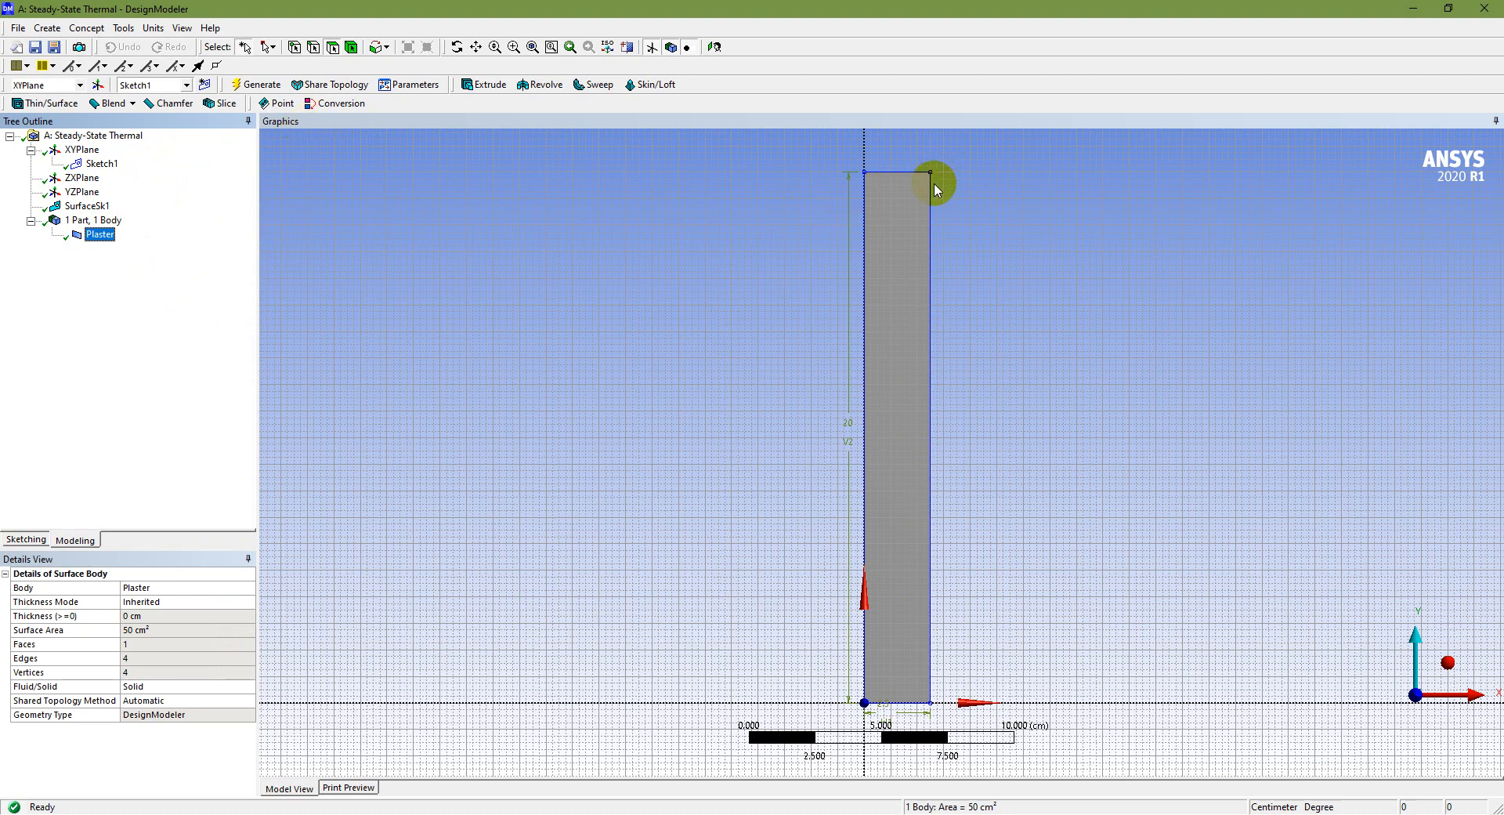
Step: Review the operation of the SurfaceSk1 feature, the geometry workflow slide in PowerPoint, and the details of Sketch1 and the Plaster body
click(90, 206)
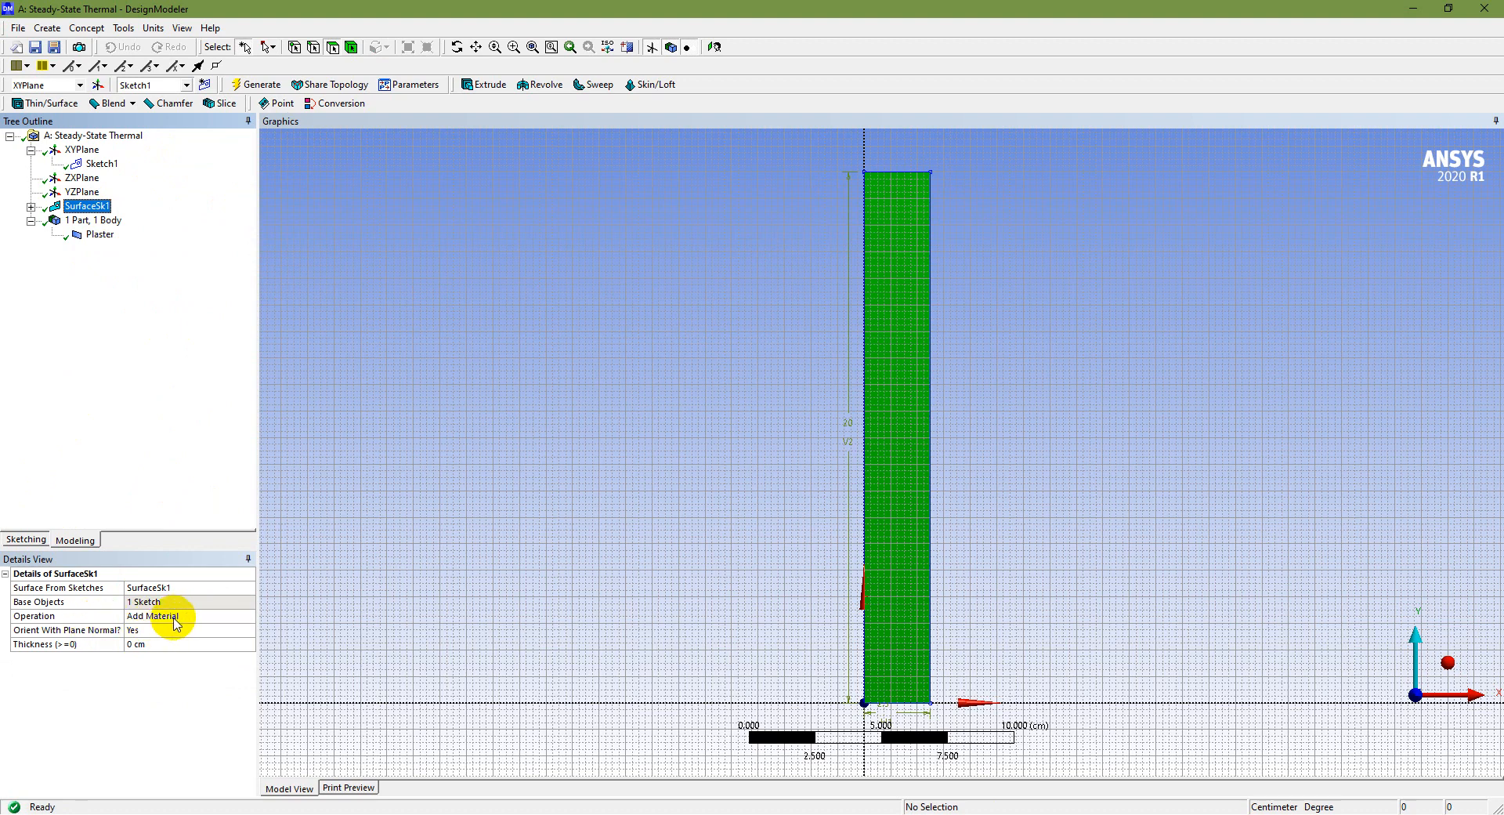
key(alt+Tab)
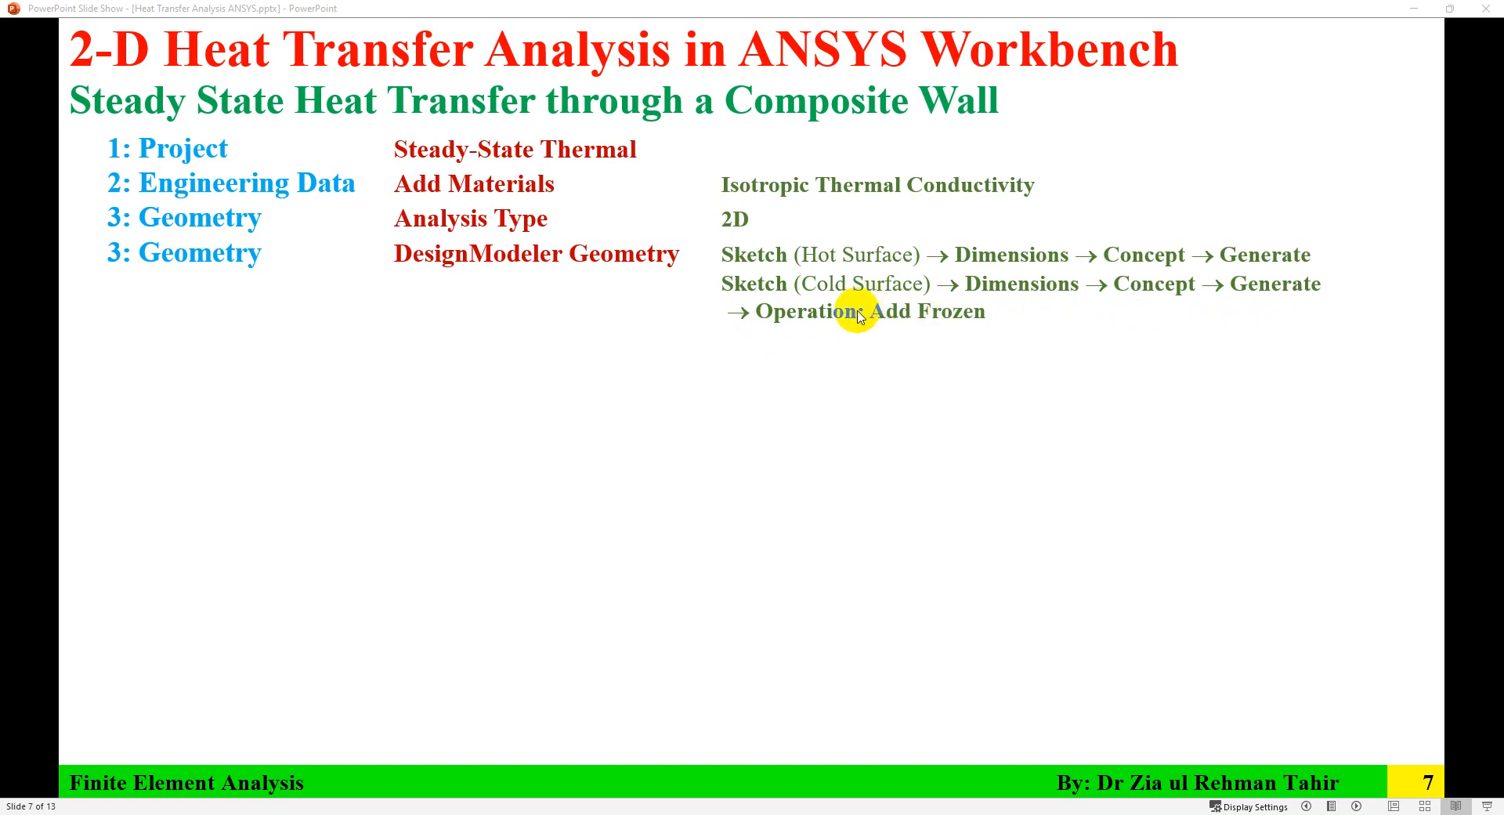
key(Right)
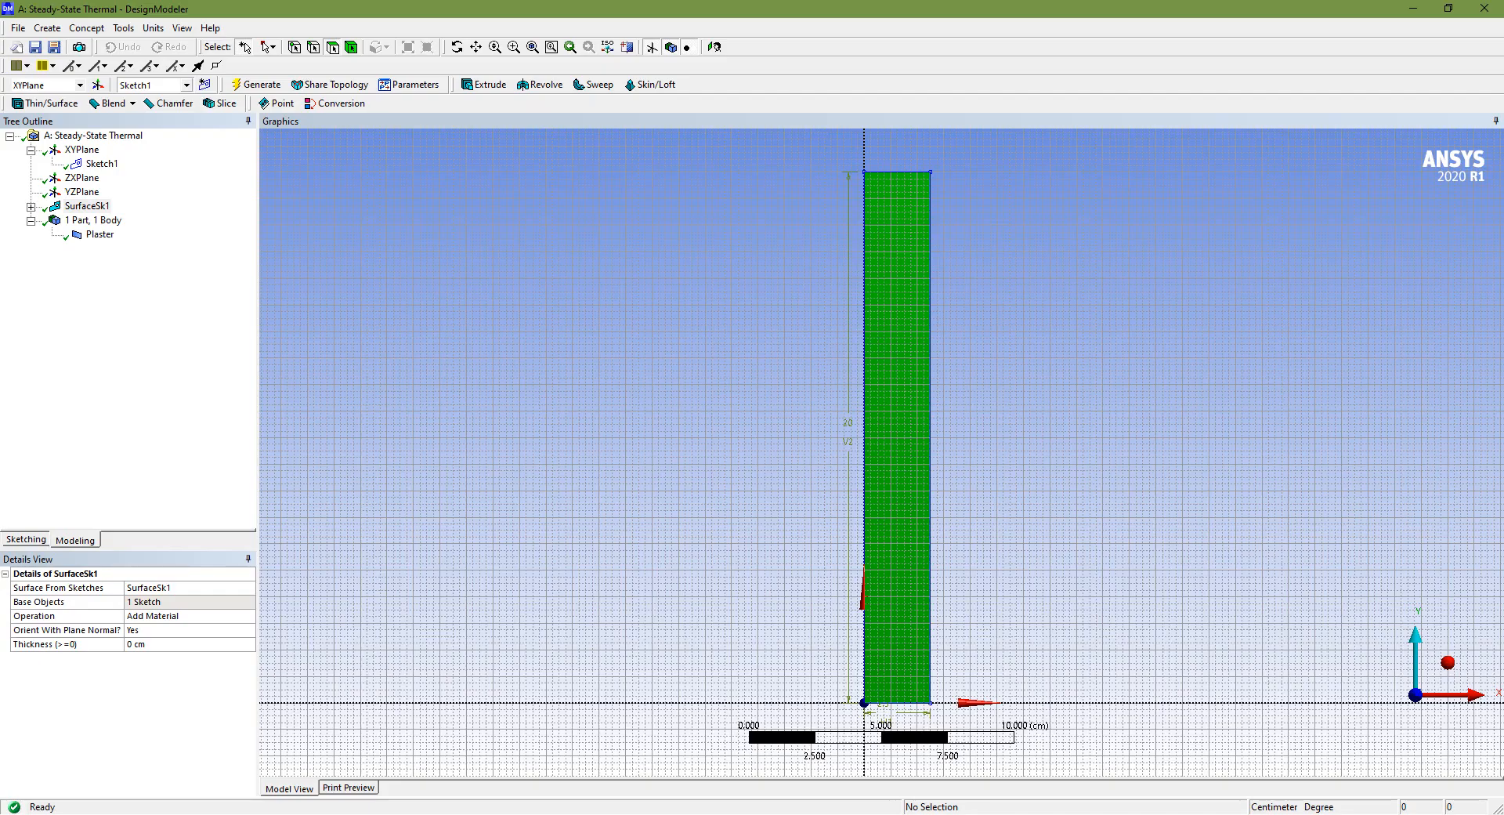
key(alt+Tab)
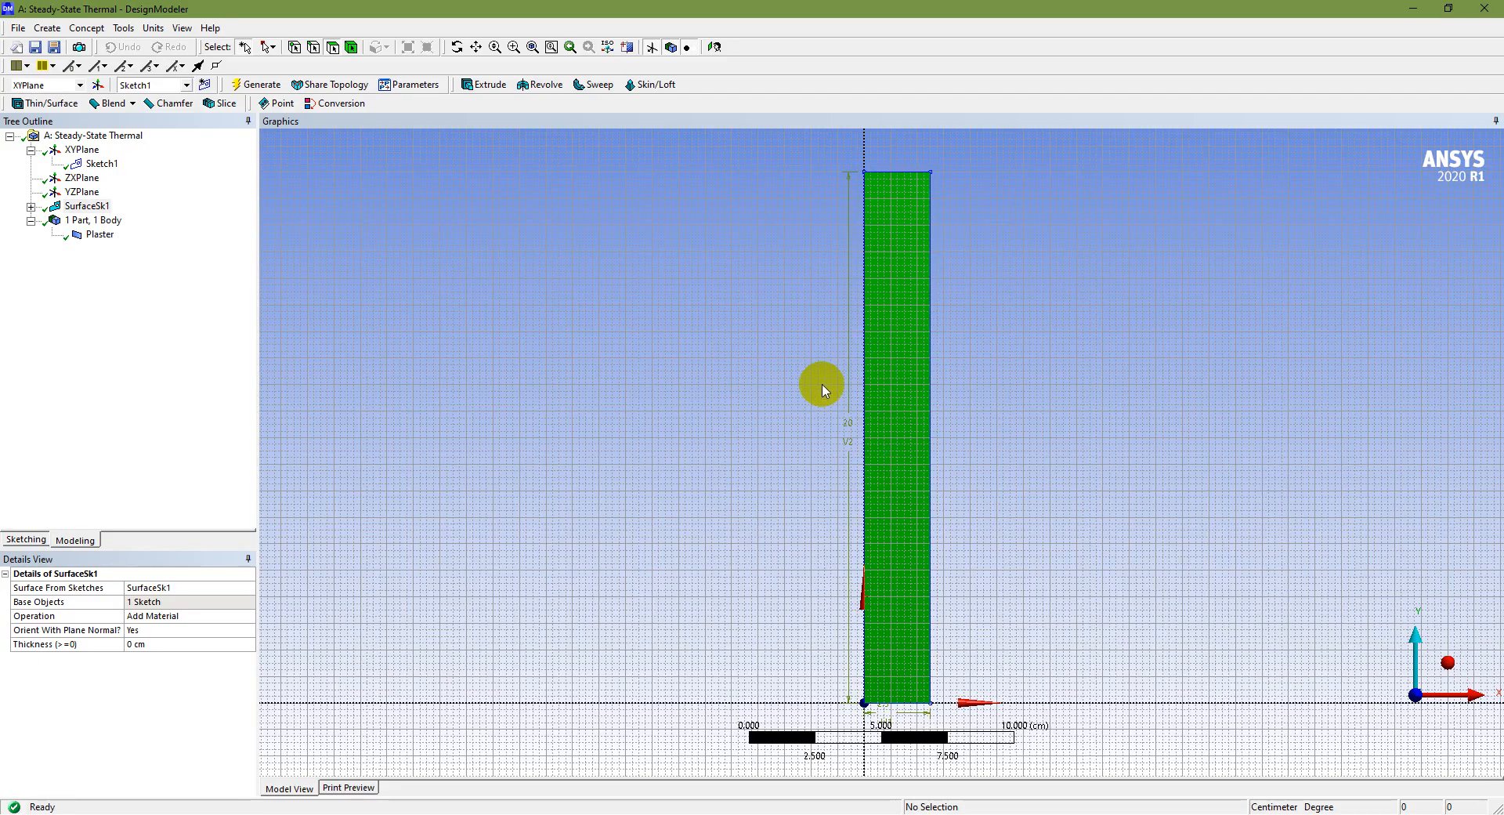
click(103, 164)
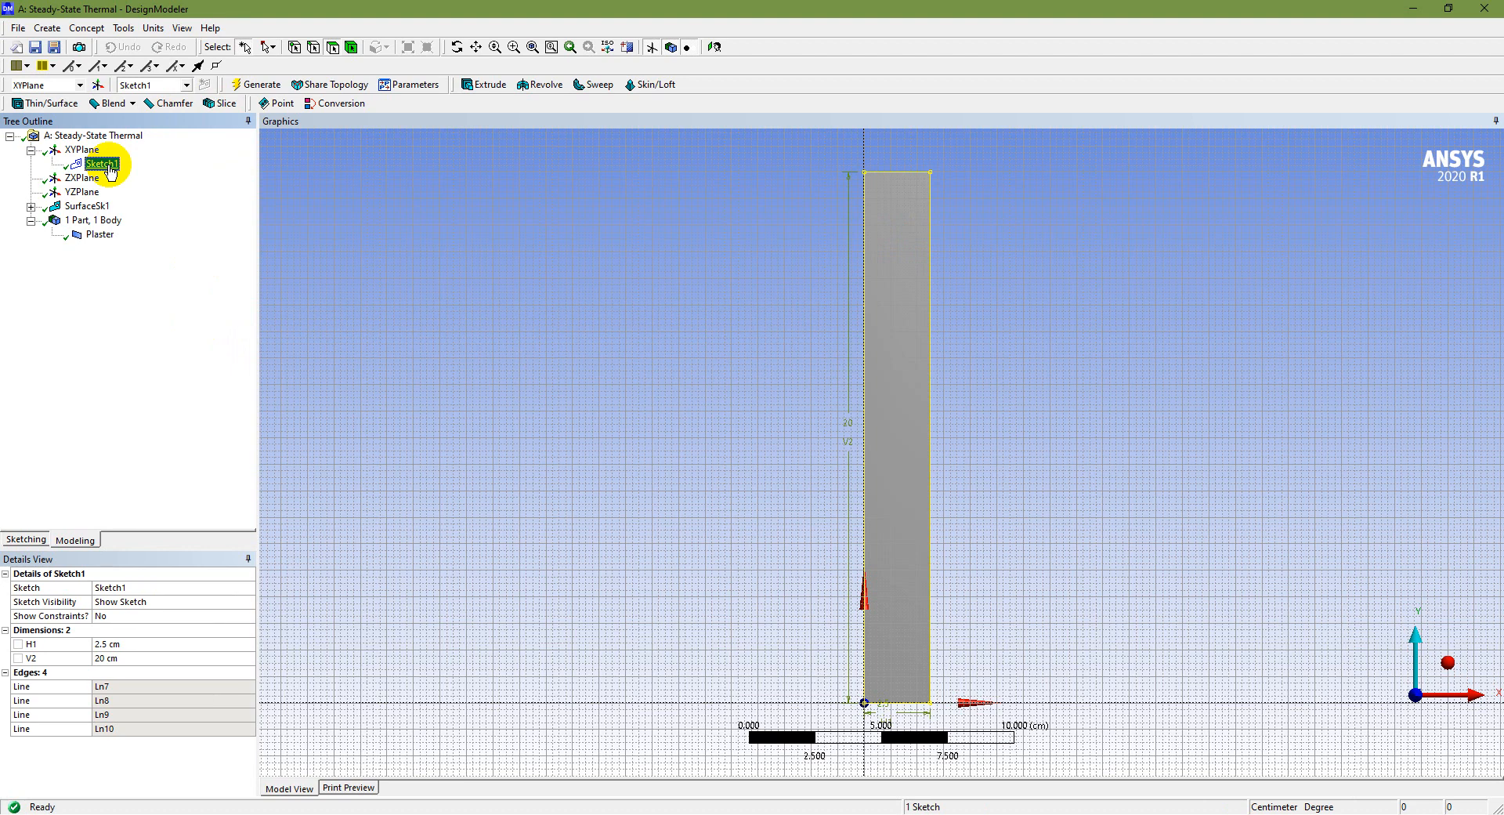
click(93, 237)
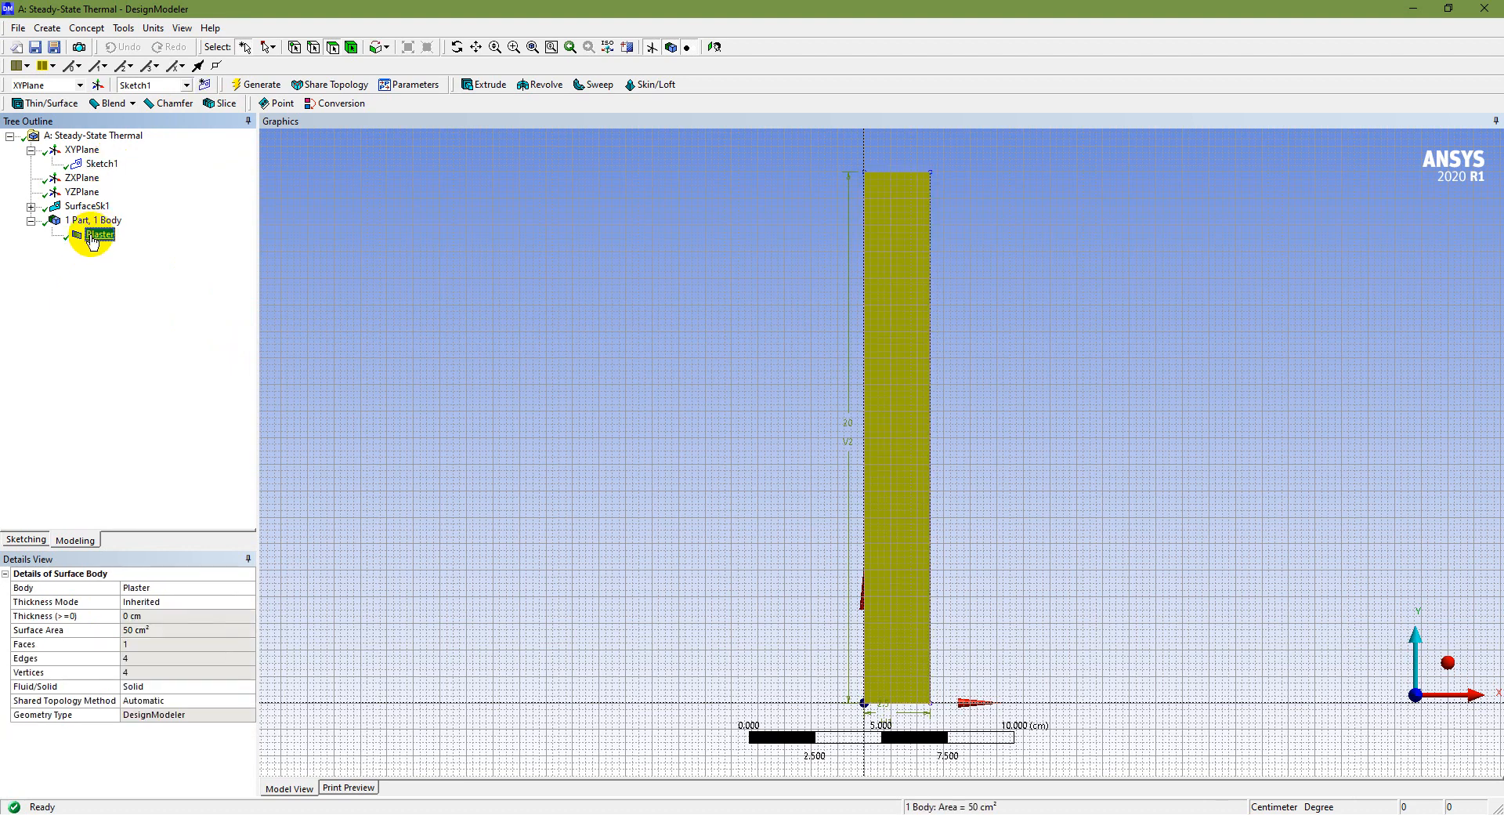
Step: Create a second sketch on the XY plane and select it
click(205, 84)
click(106, 179)
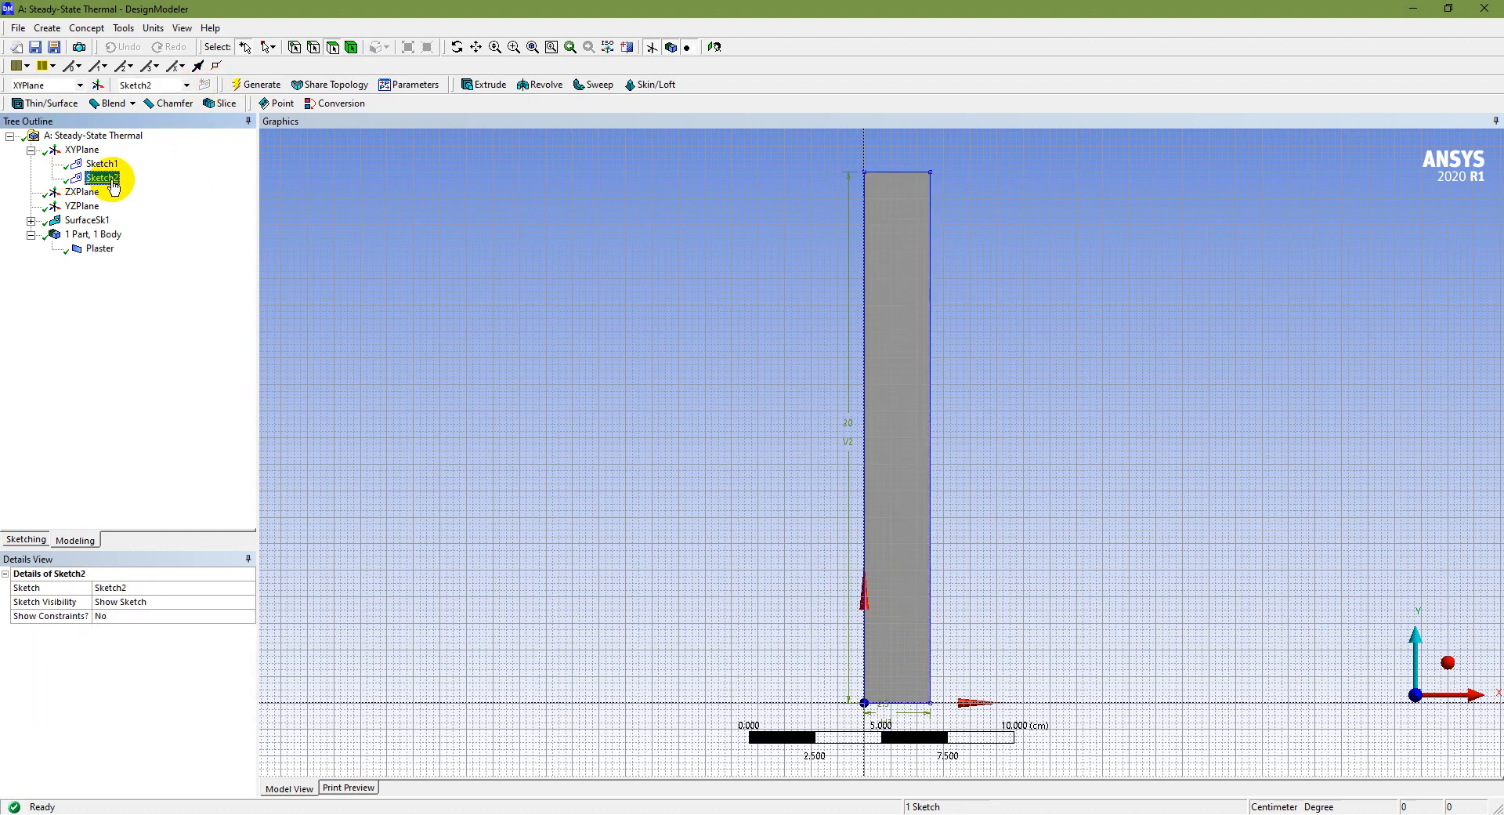
Step: Draw a rectangle about 7.5 cm wide in Sketch2, from the plaster surface's upper-right corner down to the X axis
click(24, 540)
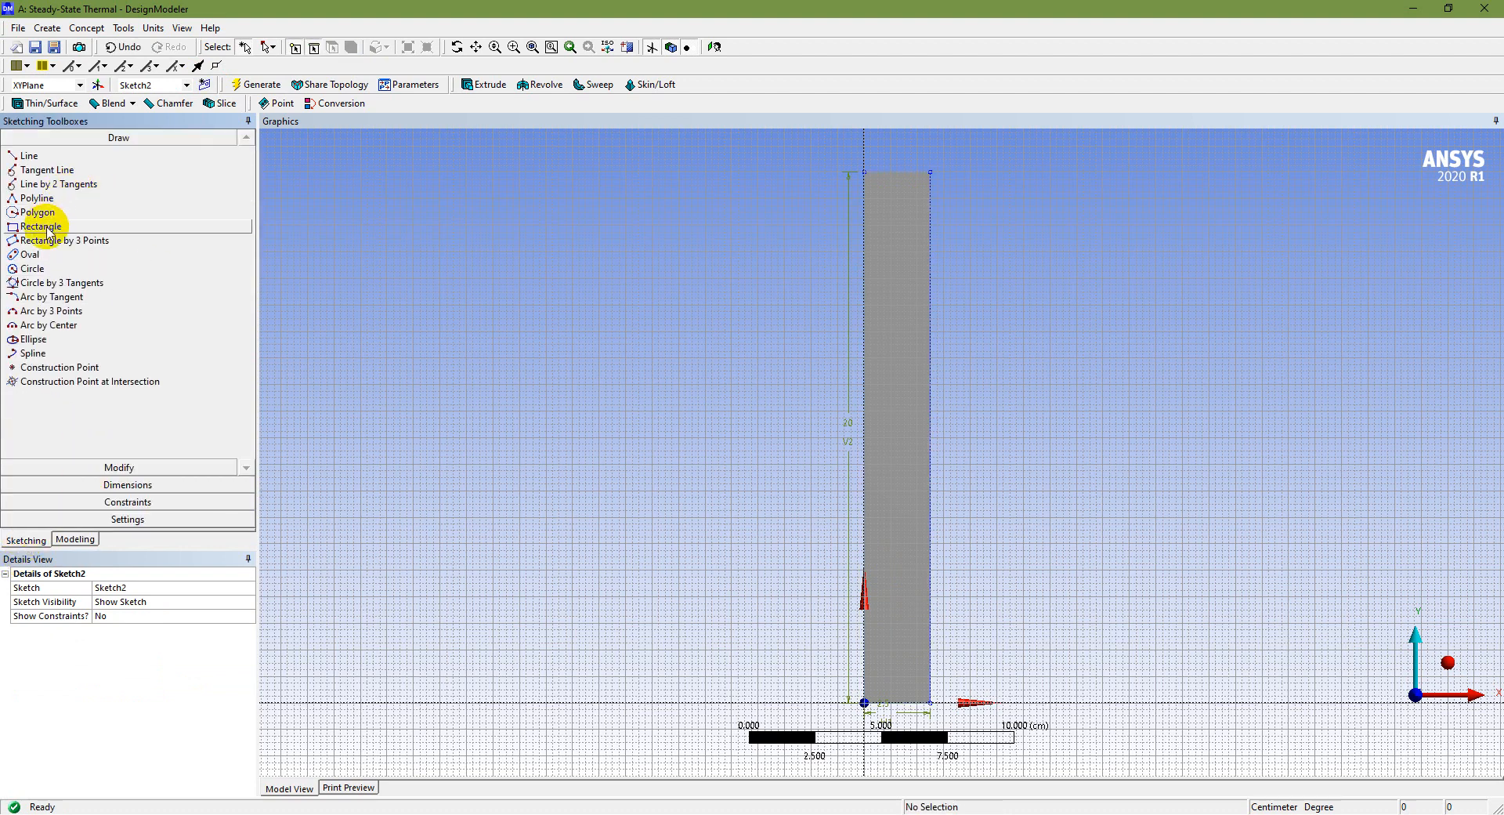
click(931, 171)
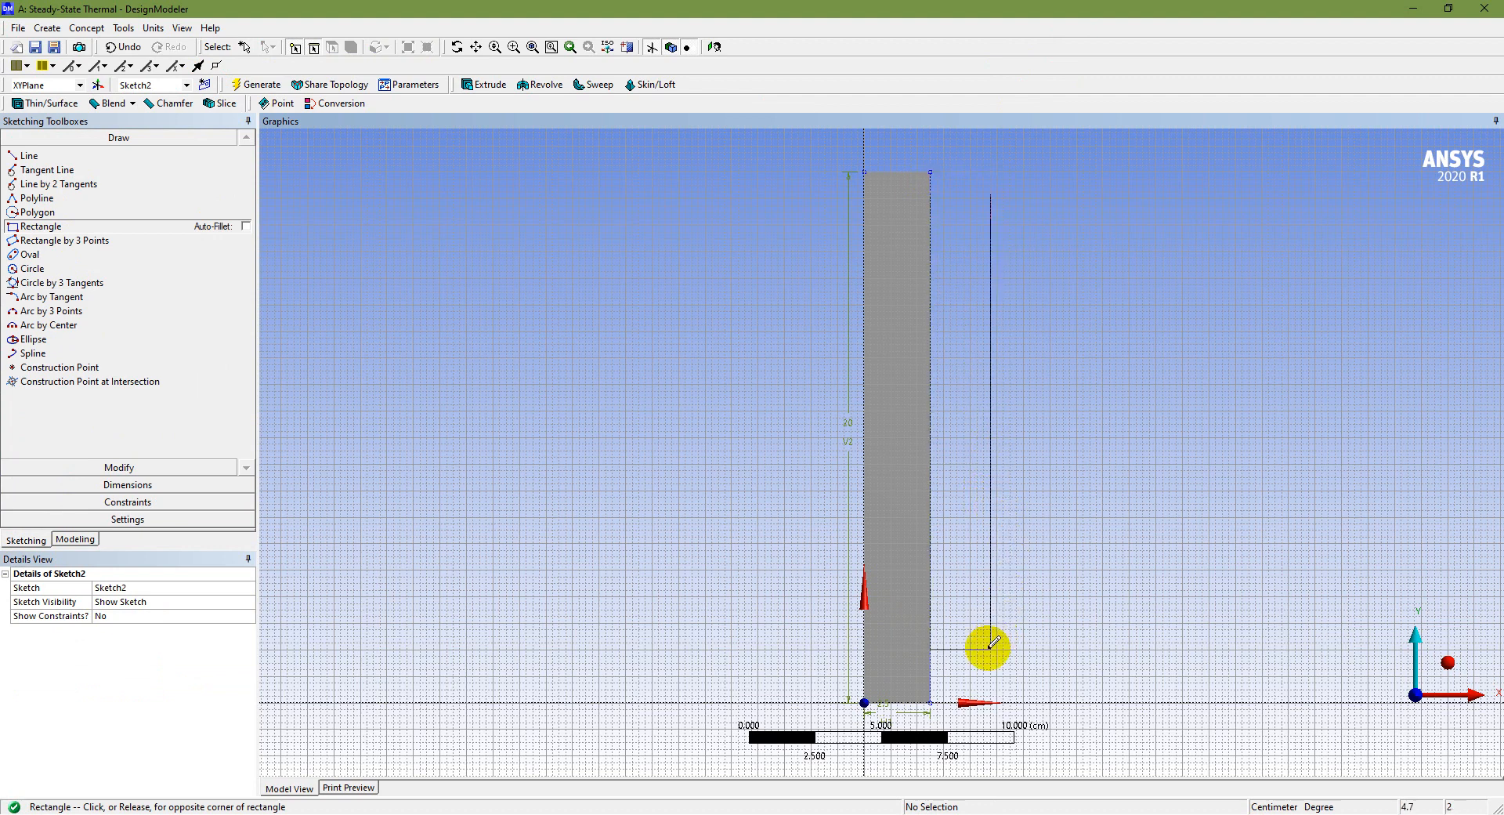
click(1129, 701)
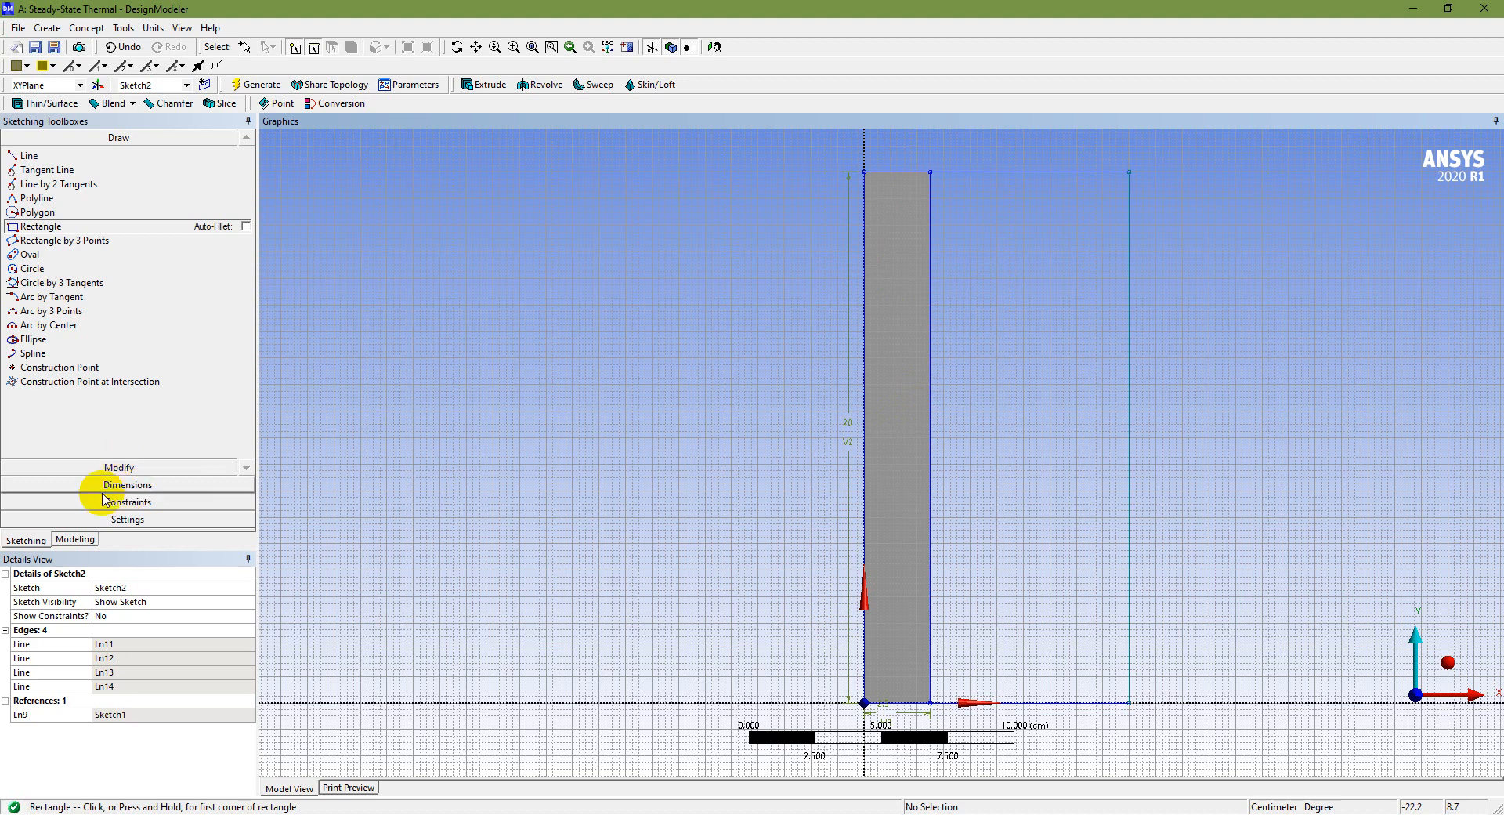
Step: Dimension the new rectangle's bottom edge with a General dimension and set the width to 9 cm
click(126, 485)
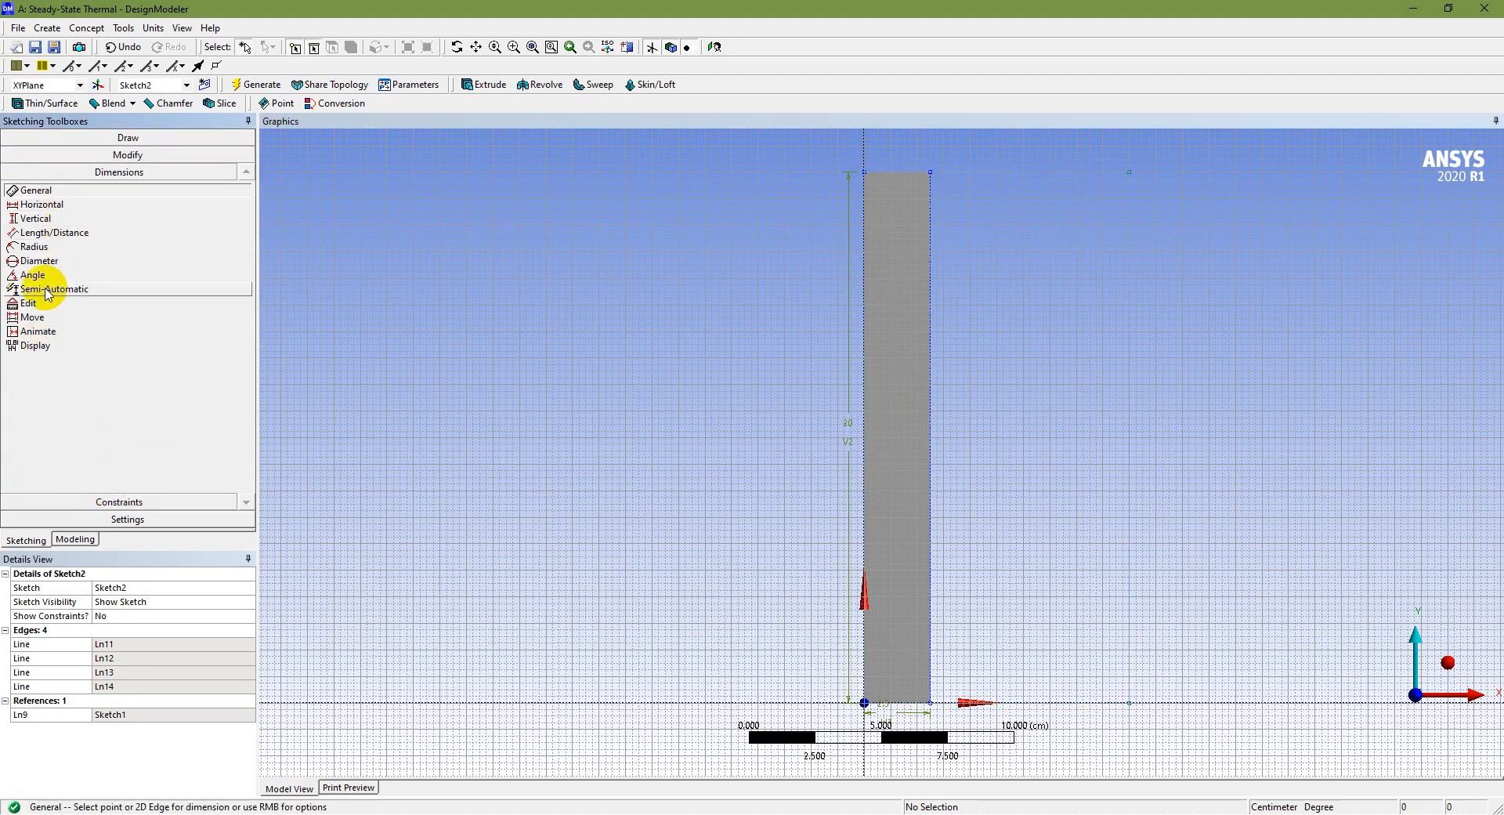
click(47, 351)
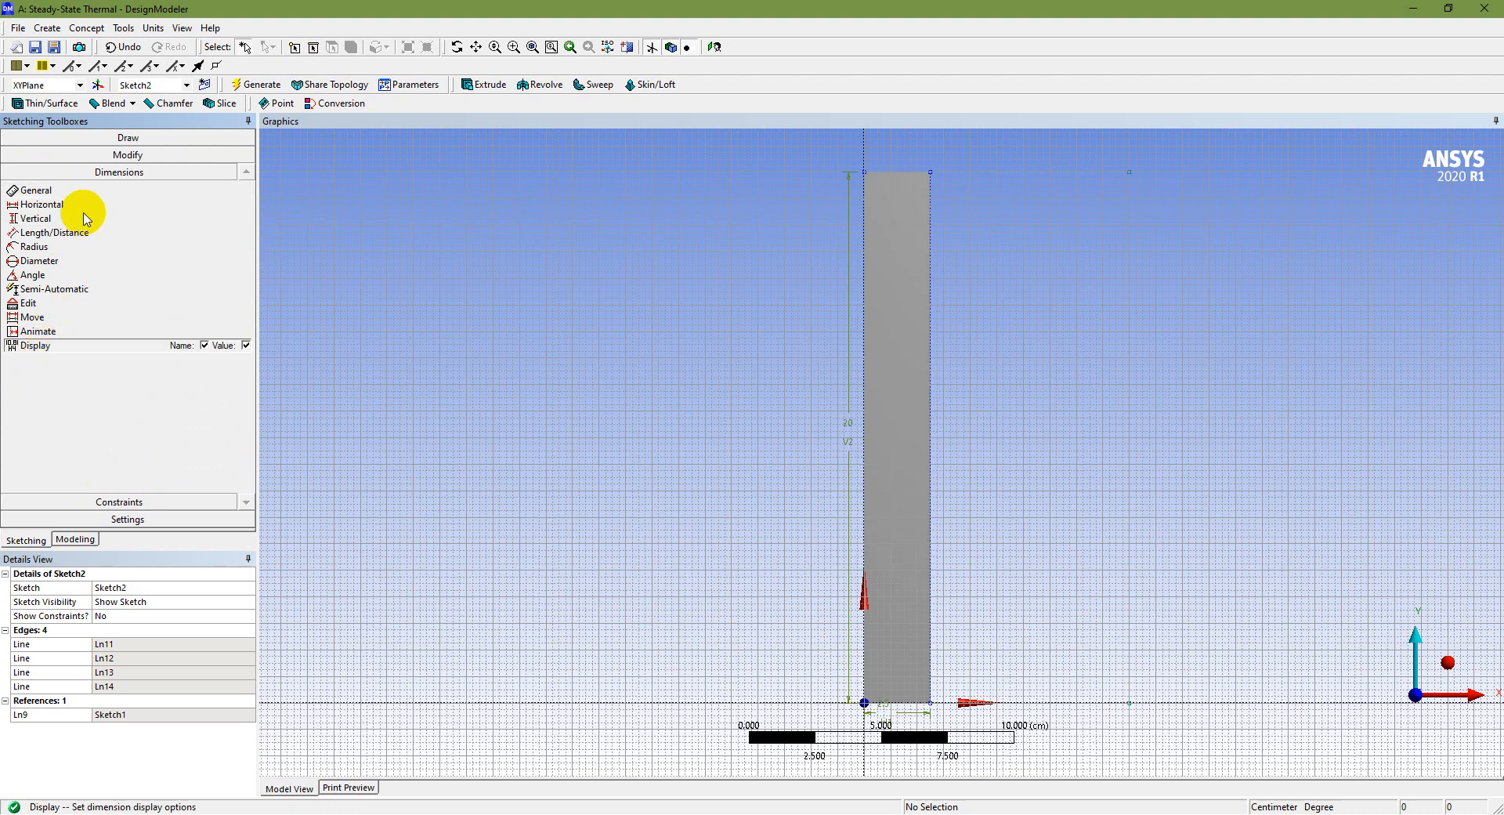
click(46, 190)
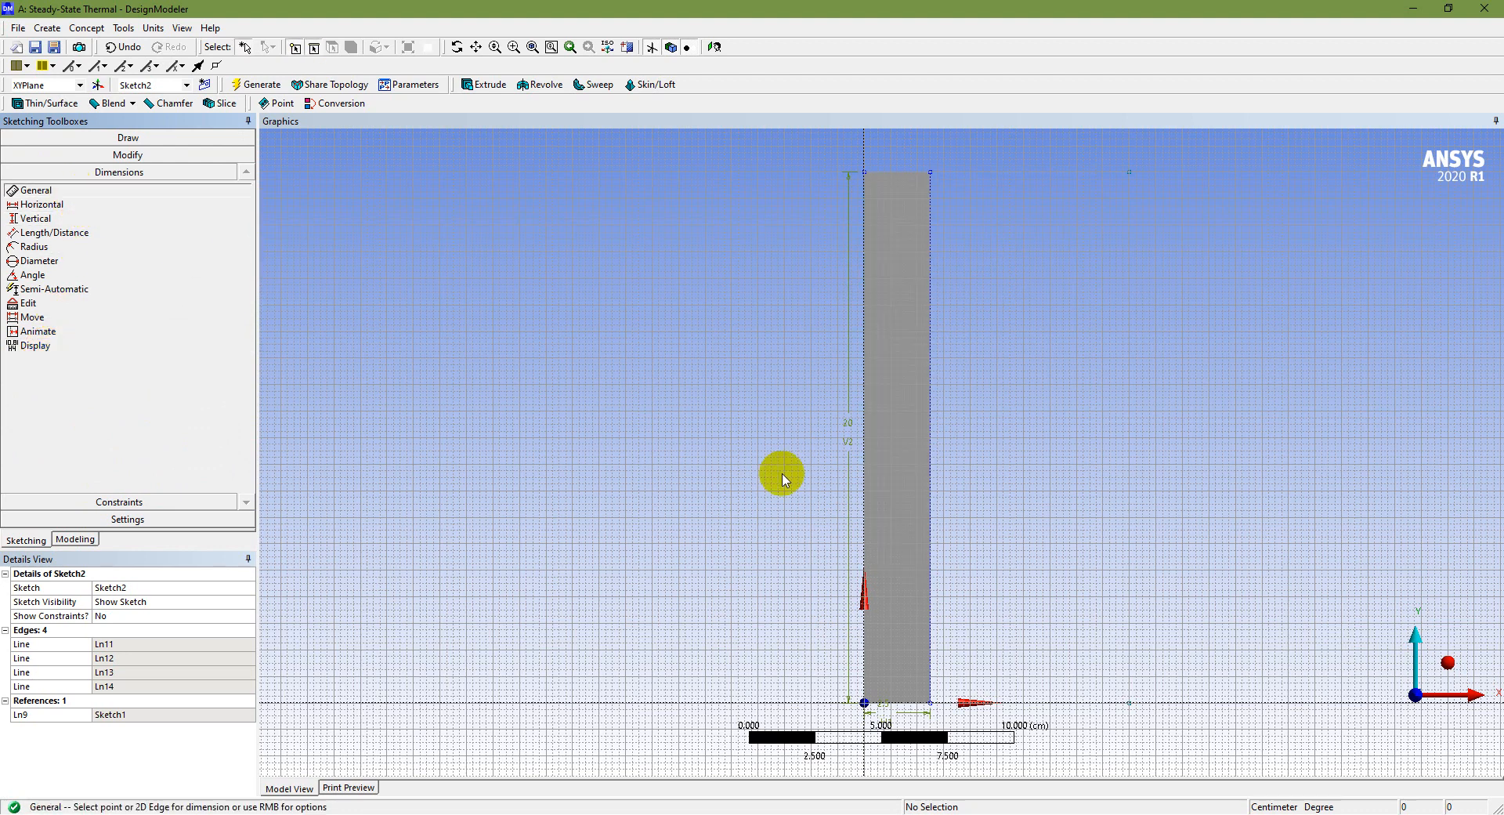
click(1064, 706)
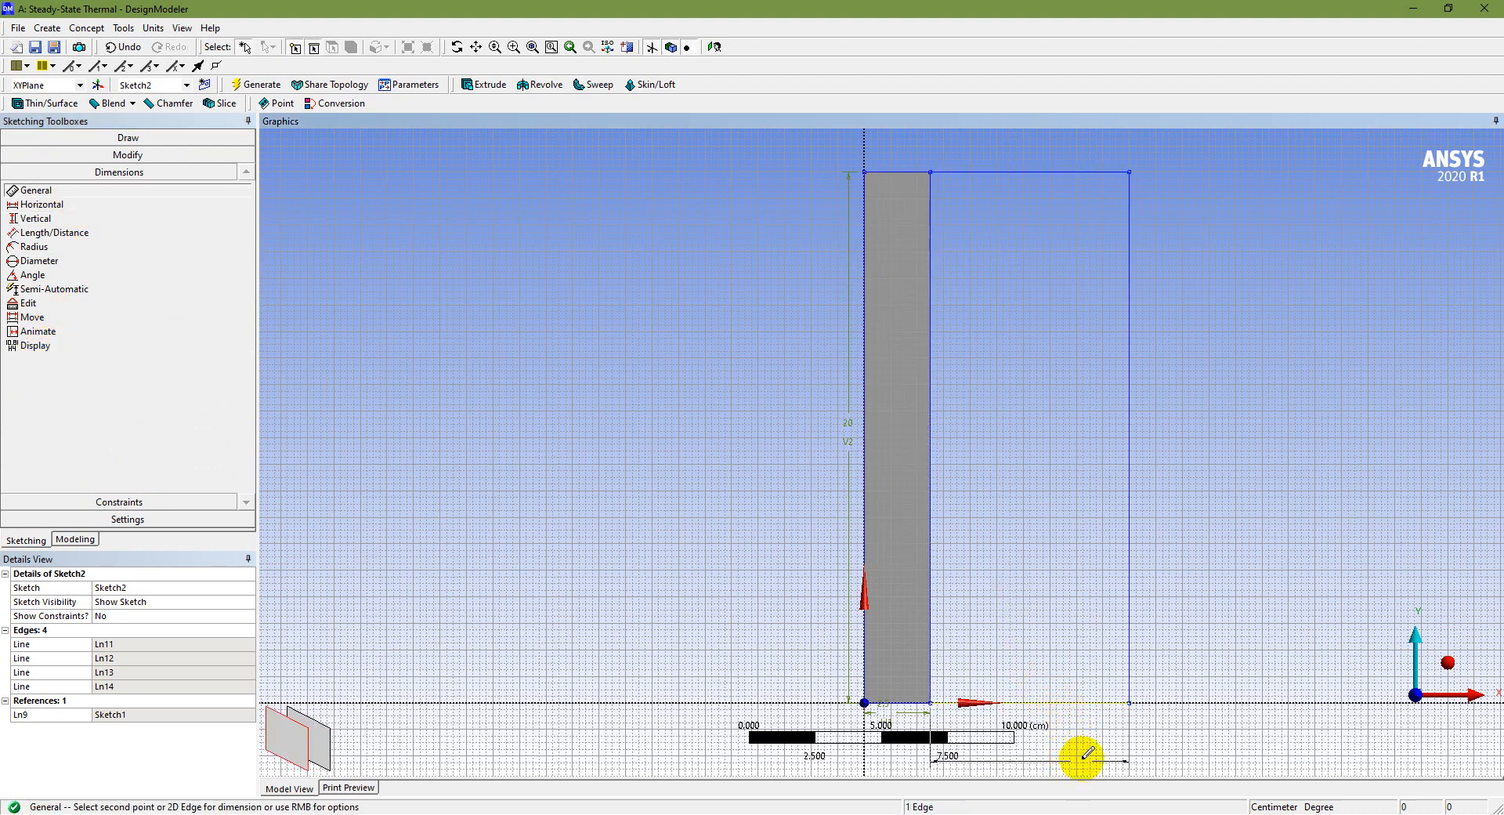
click(1100, 722)
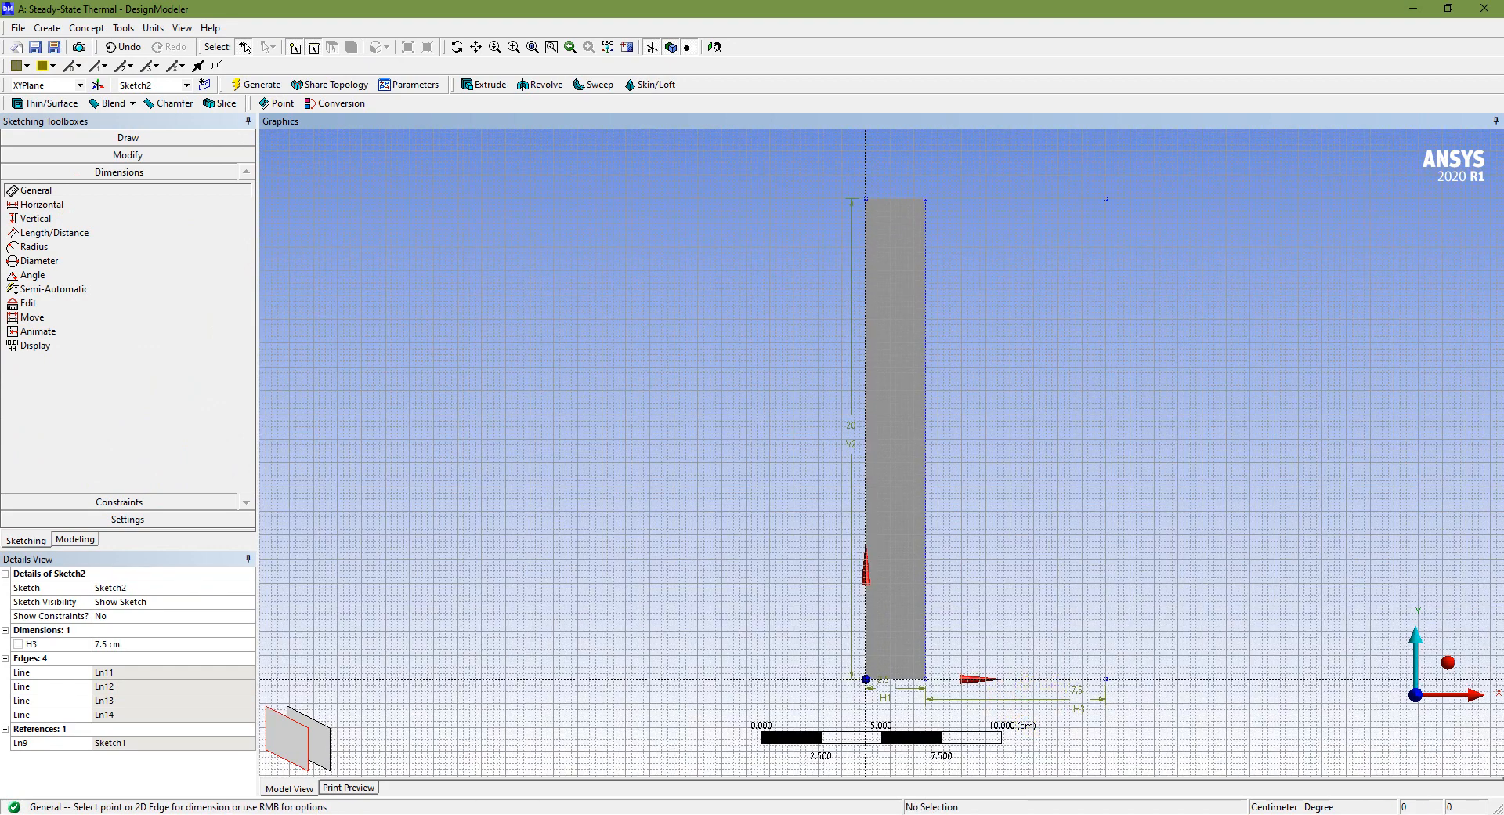
click(154, 644)
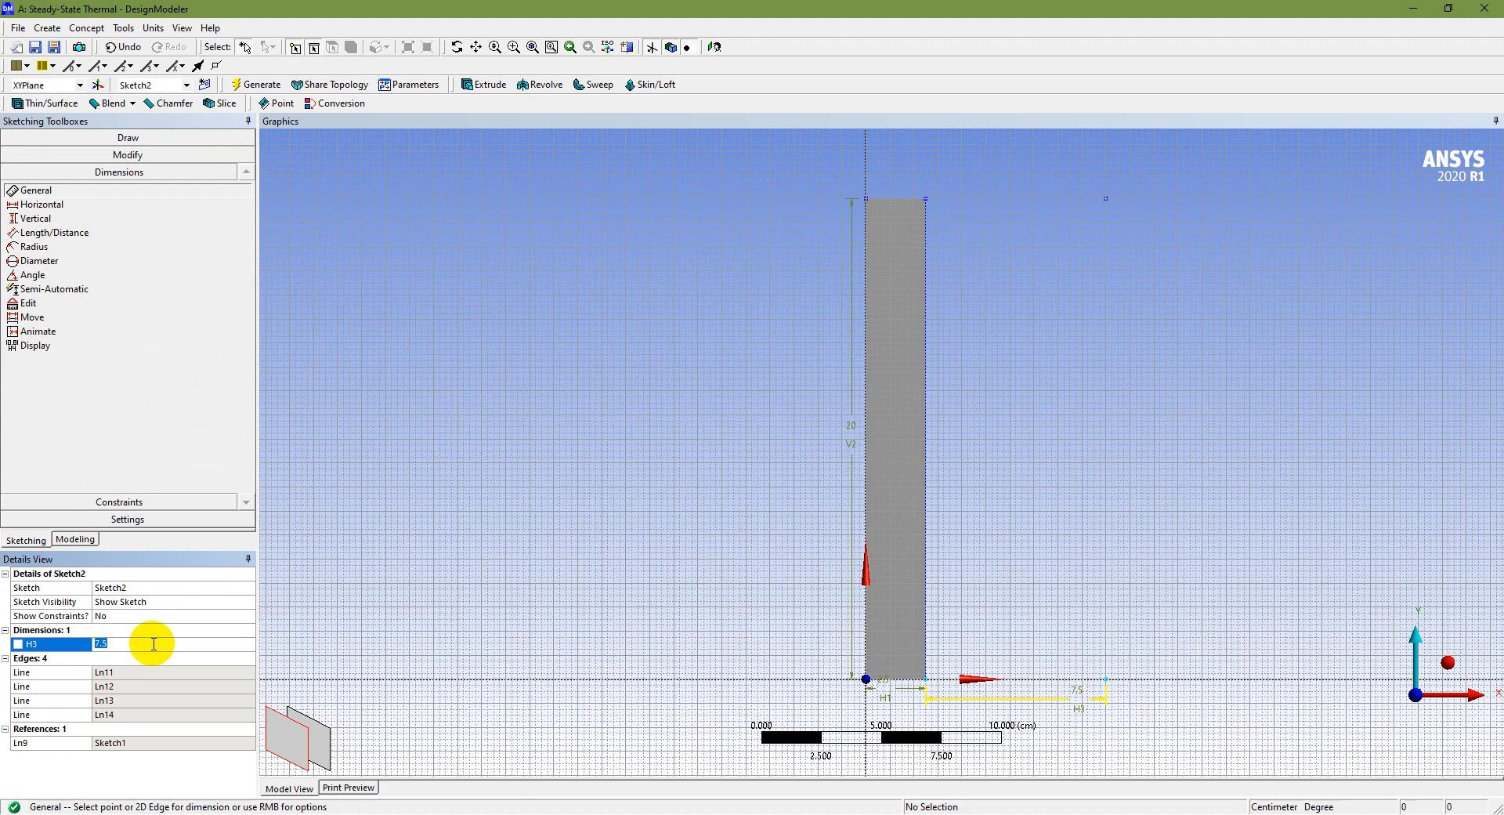
text(9)
key(Return)
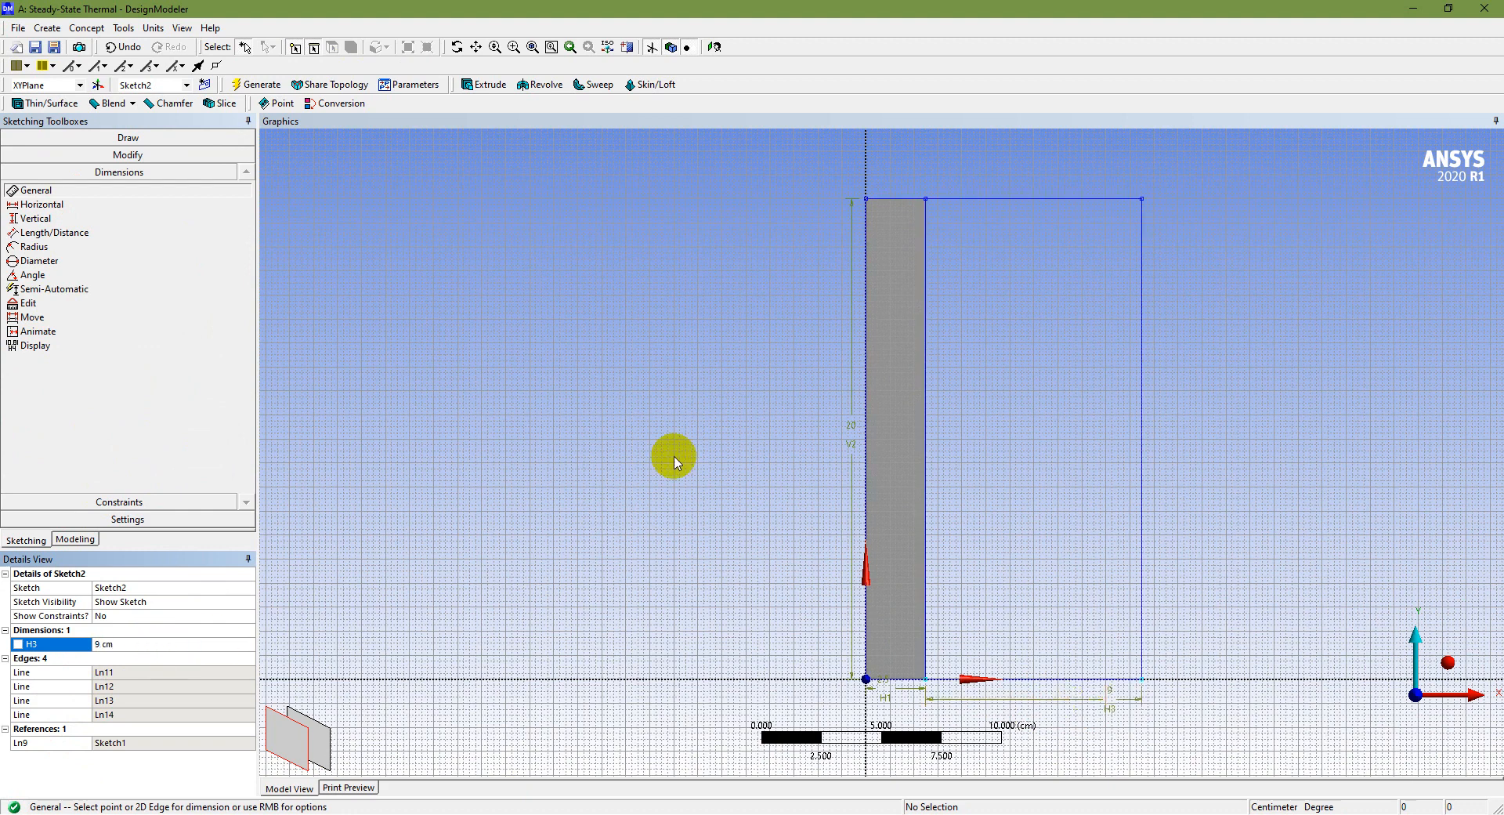
Step: Generate a surface from Sketch2 using Surfaces From Sketches with the Add Frozen operation
click(74, 539)
click(104, 178)
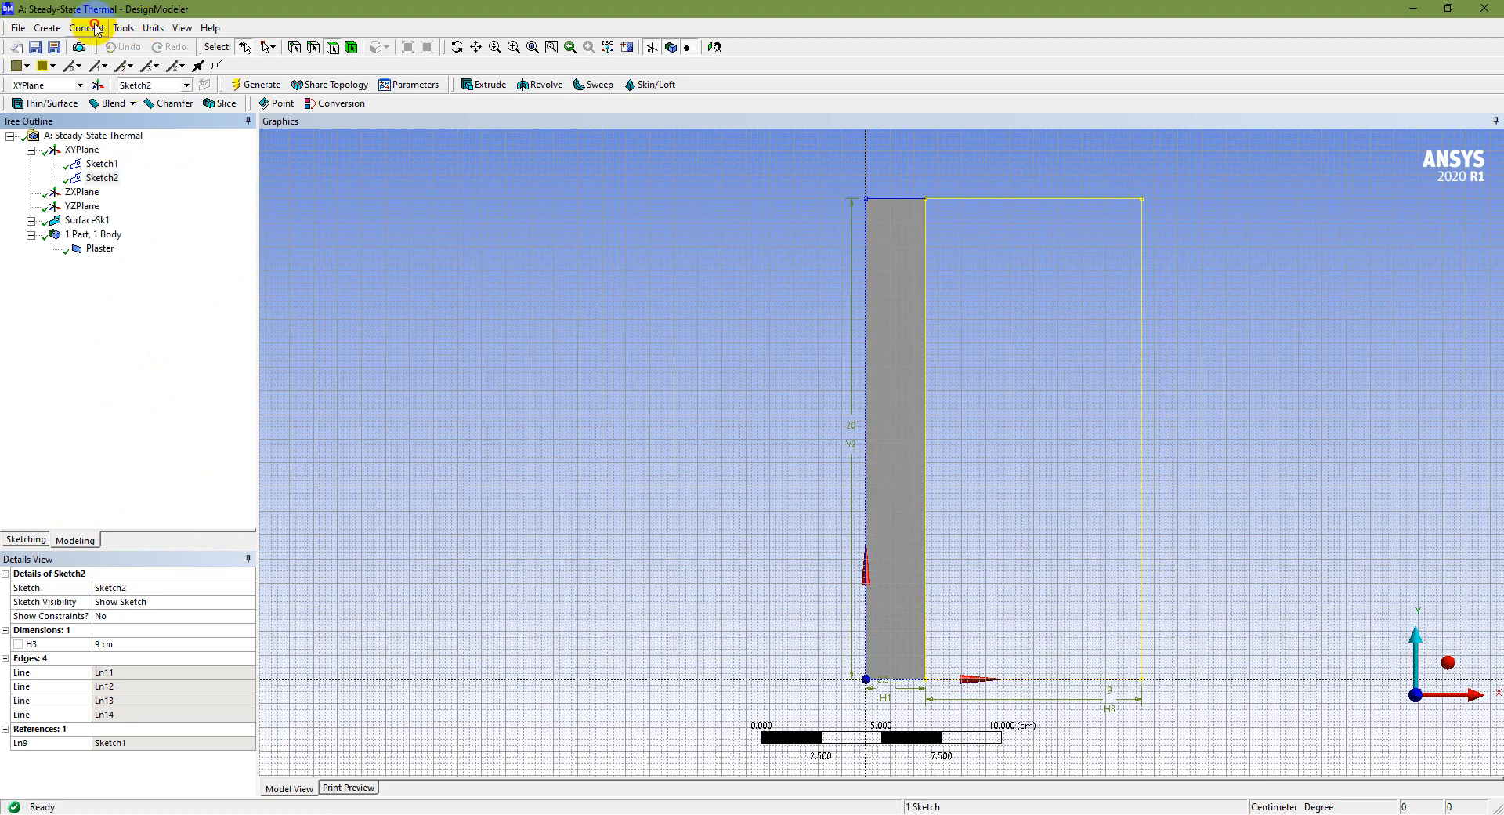
click(86, 29)
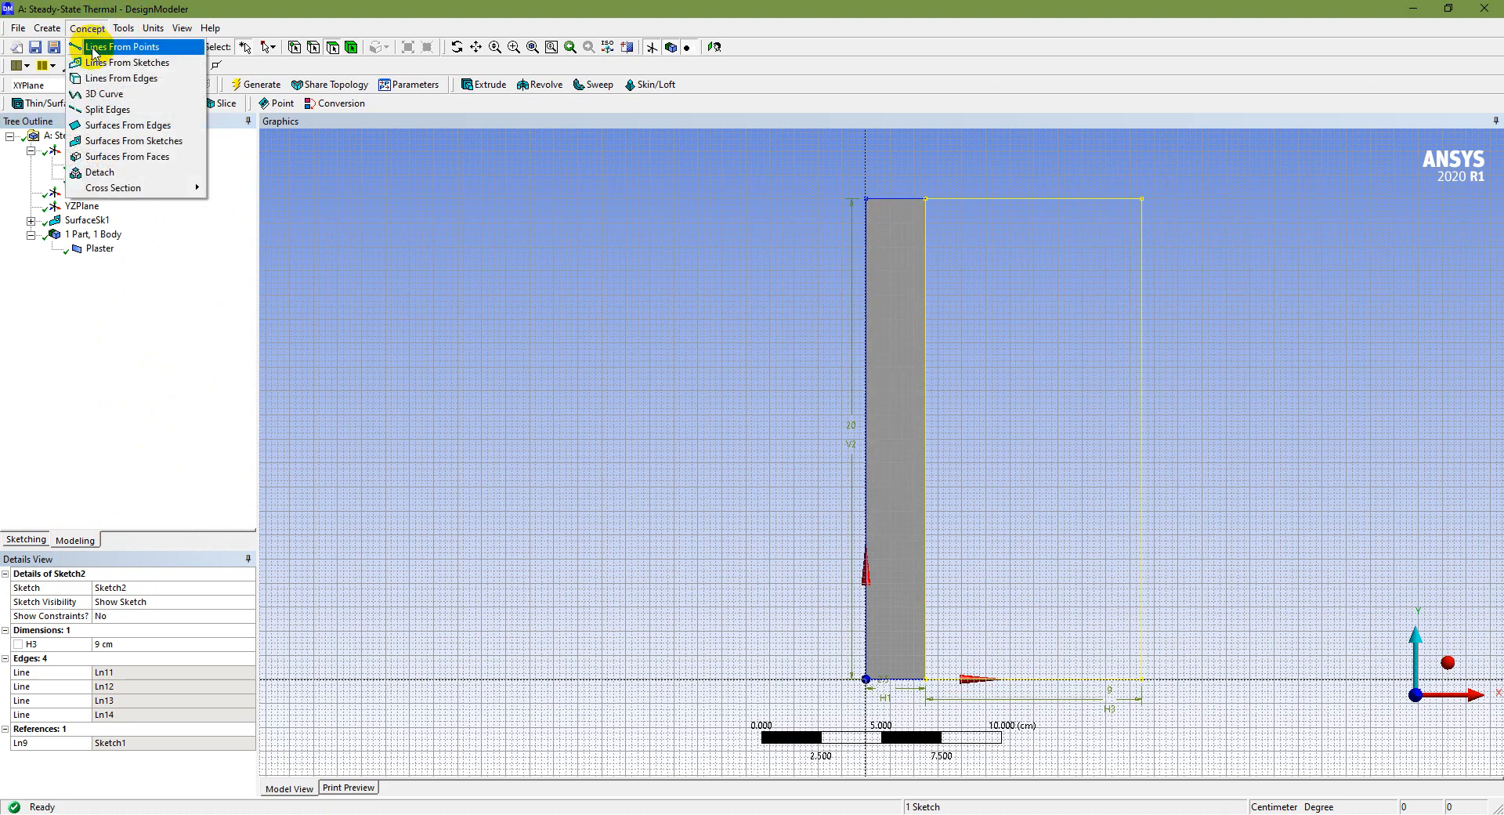
click(152, 143)
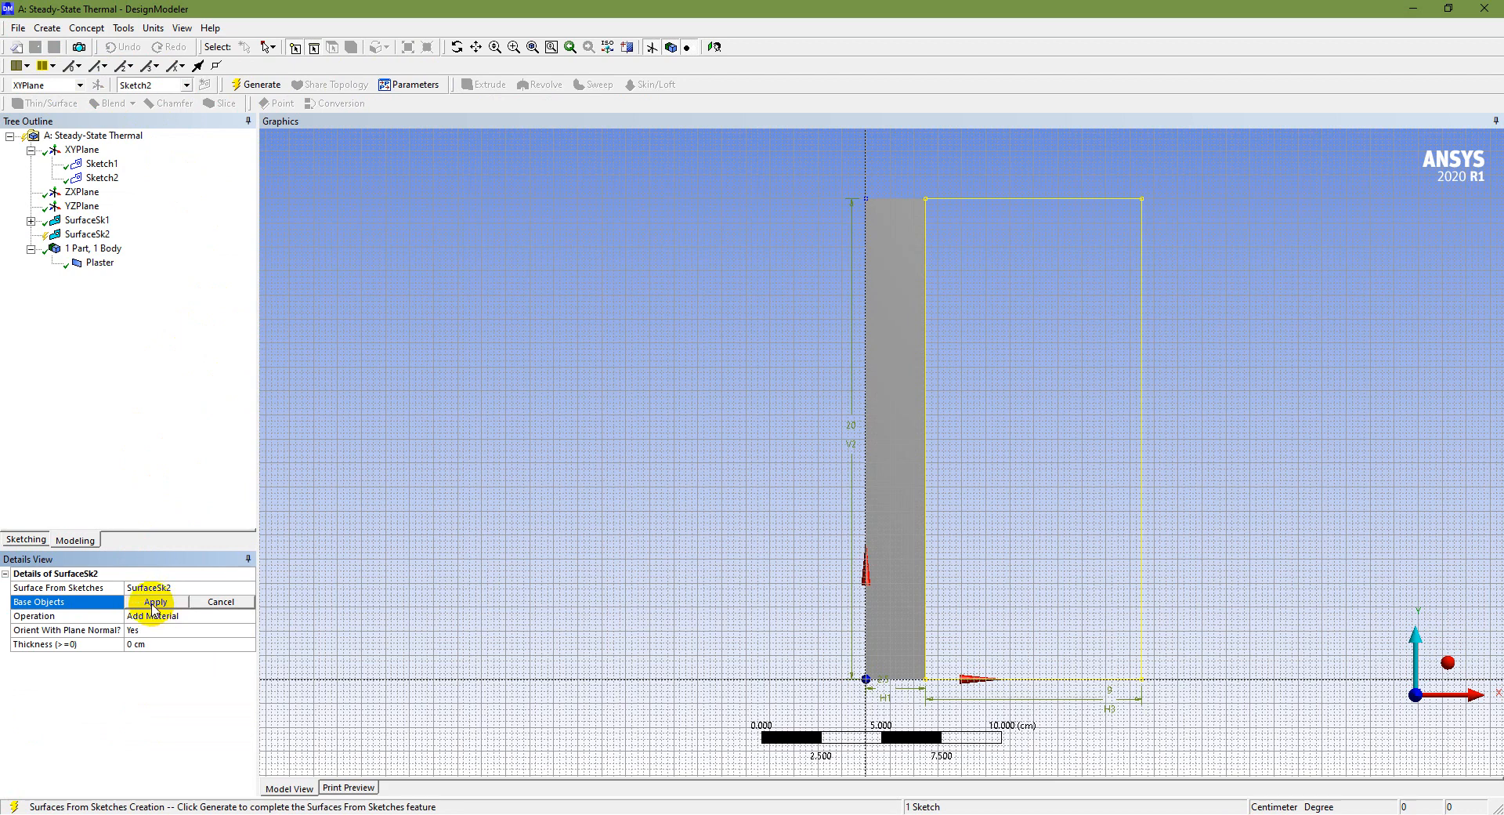
click(154, 602)
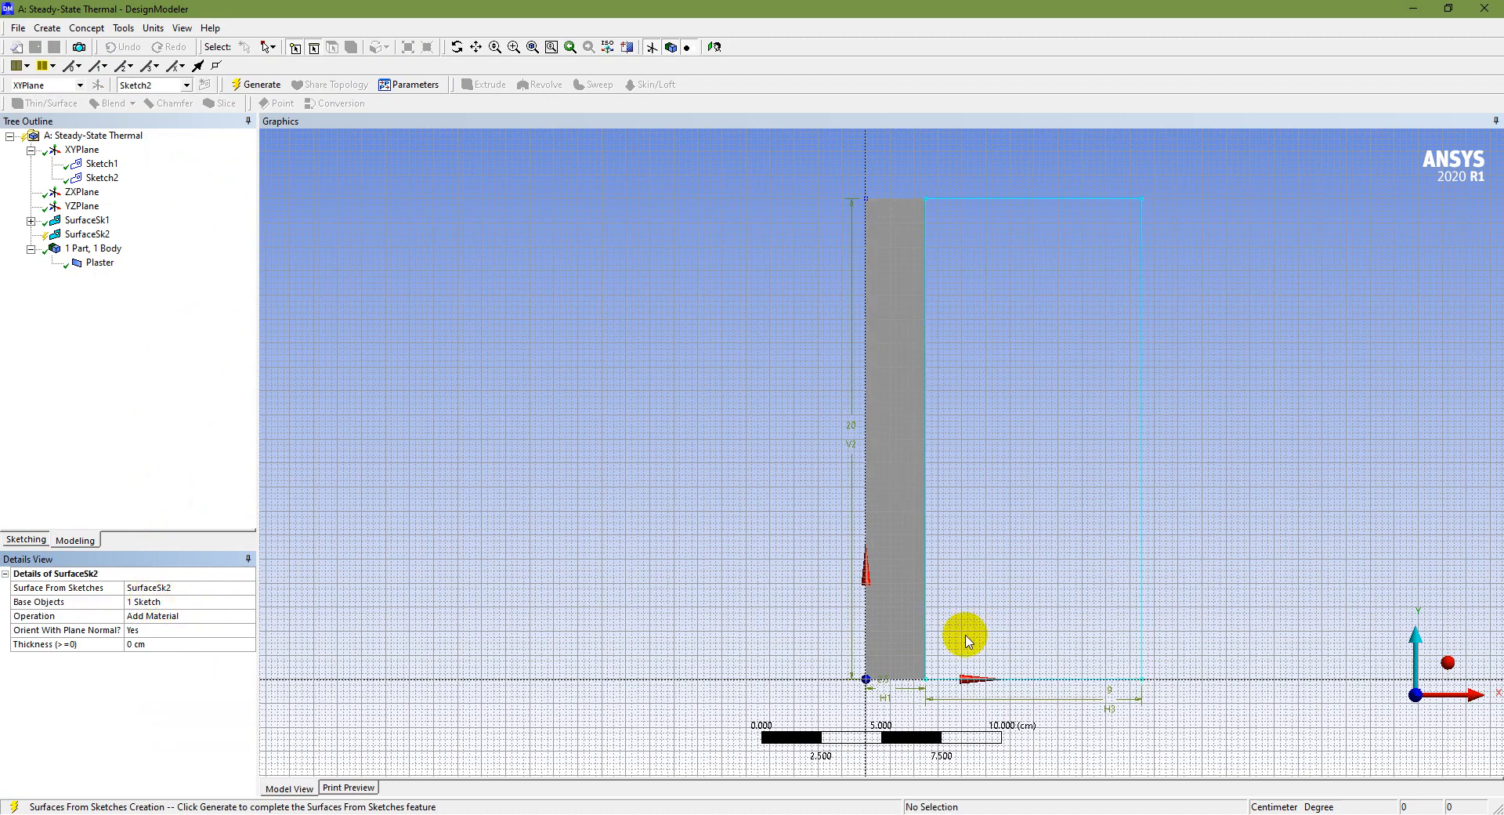
key(alt+Tab)
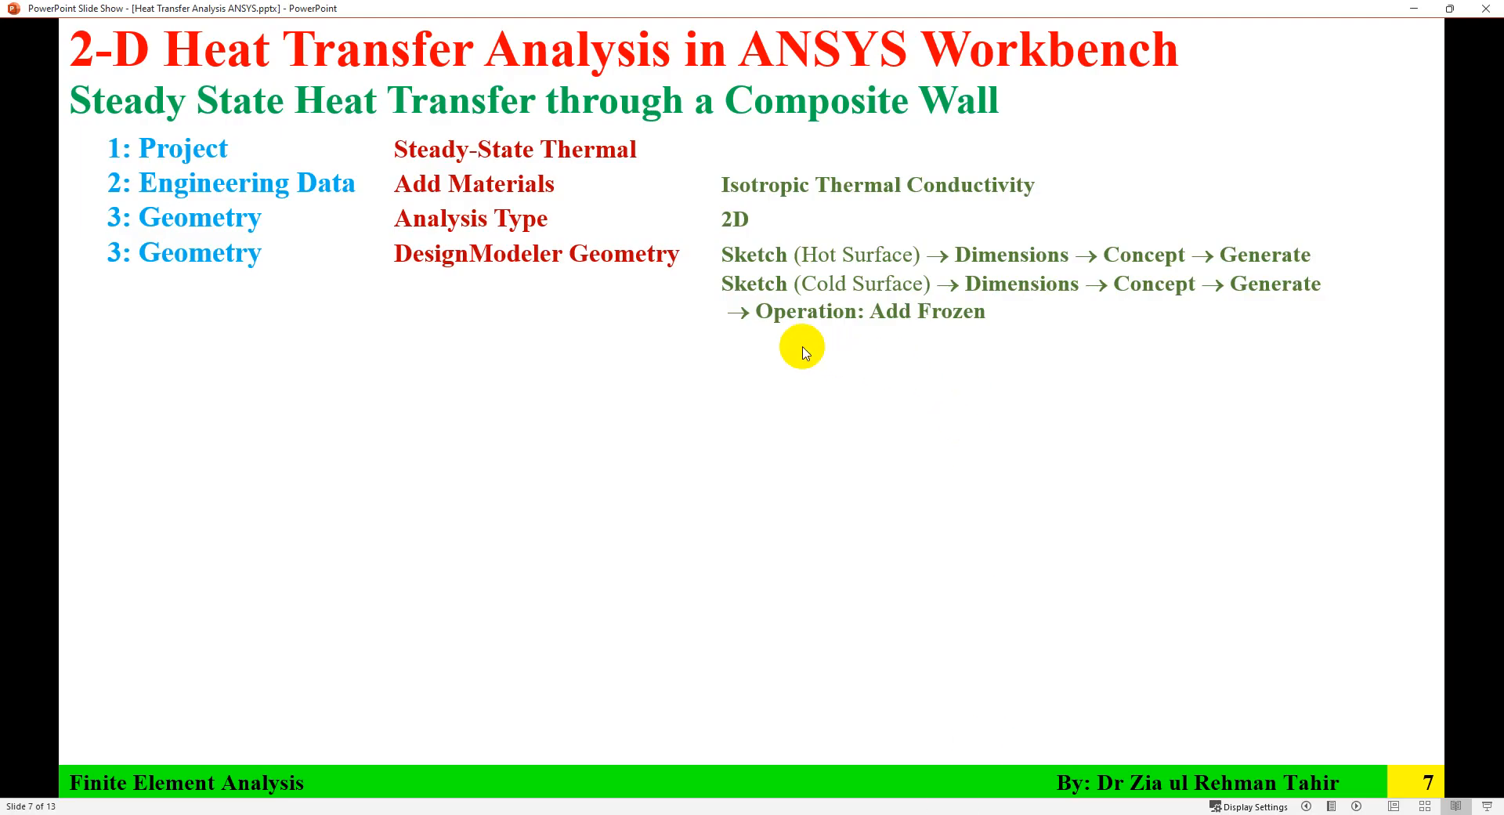
click(1040, 814)
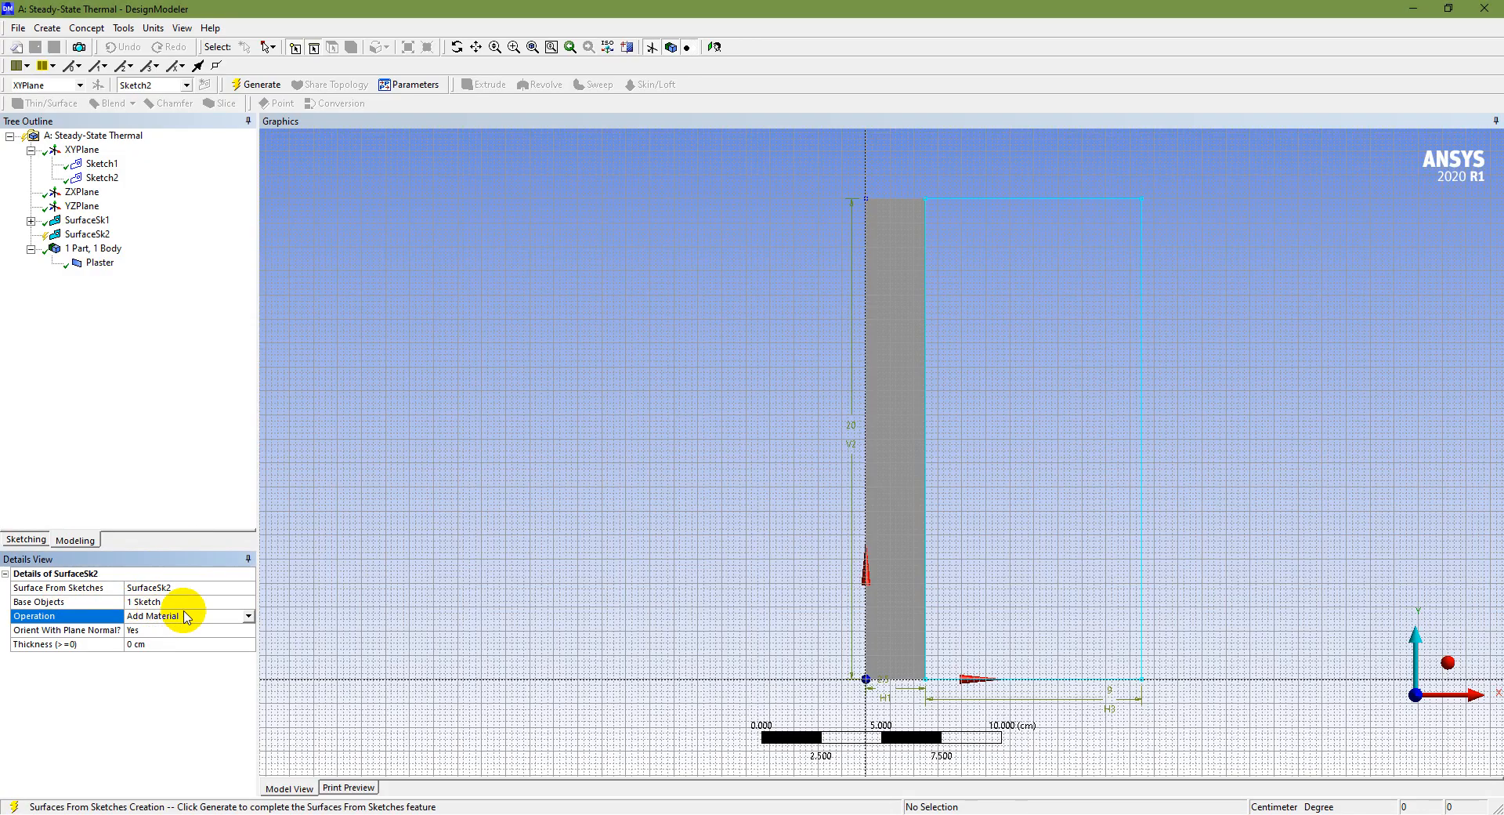
click(248, 616)
click(205, 634)
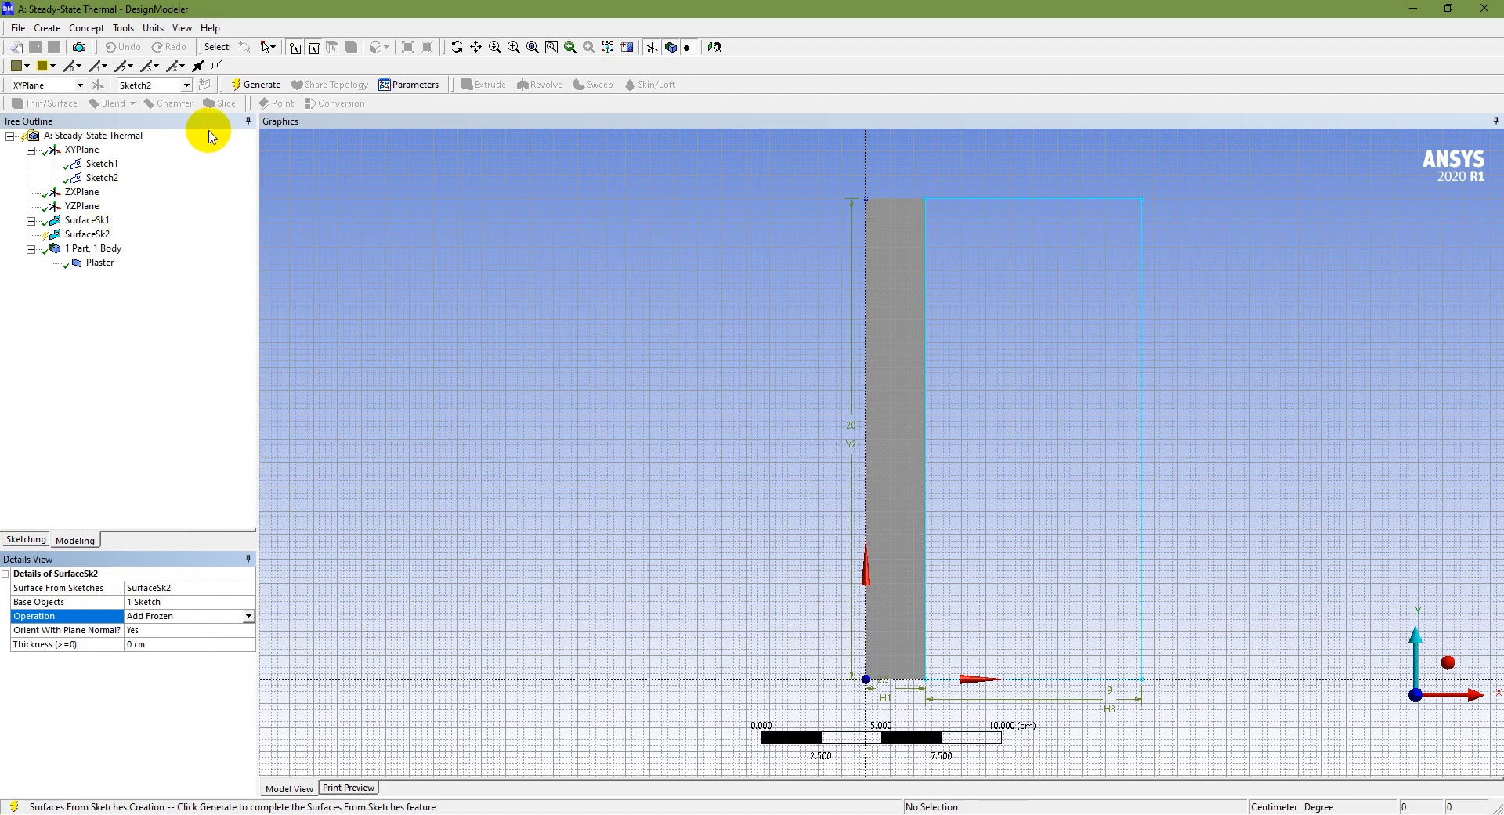
click(256, 84)
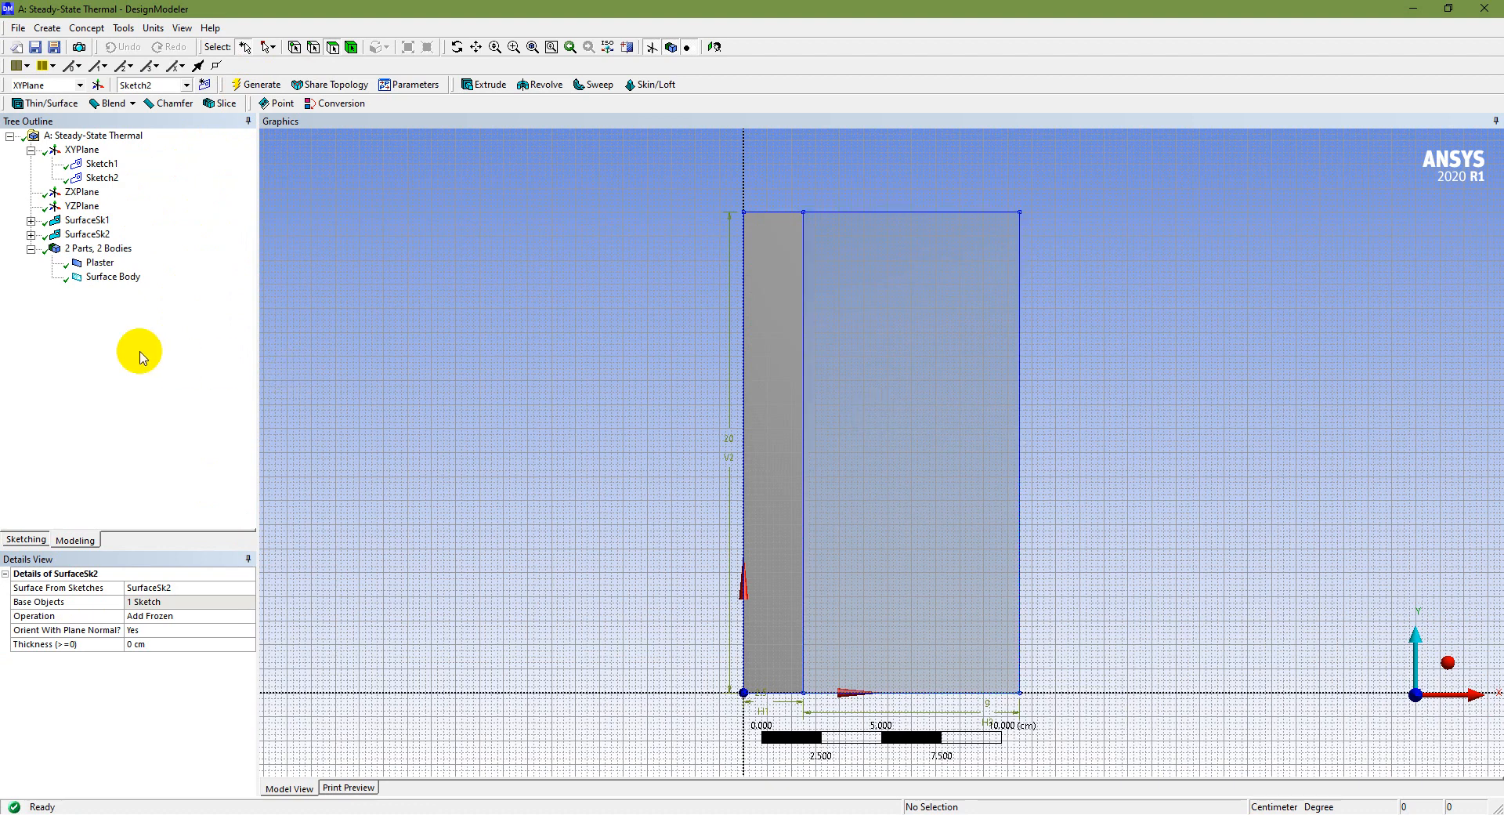
Step: Rename the new surface body as Fiberglass
click(128, 279)
right_click(128, 278)
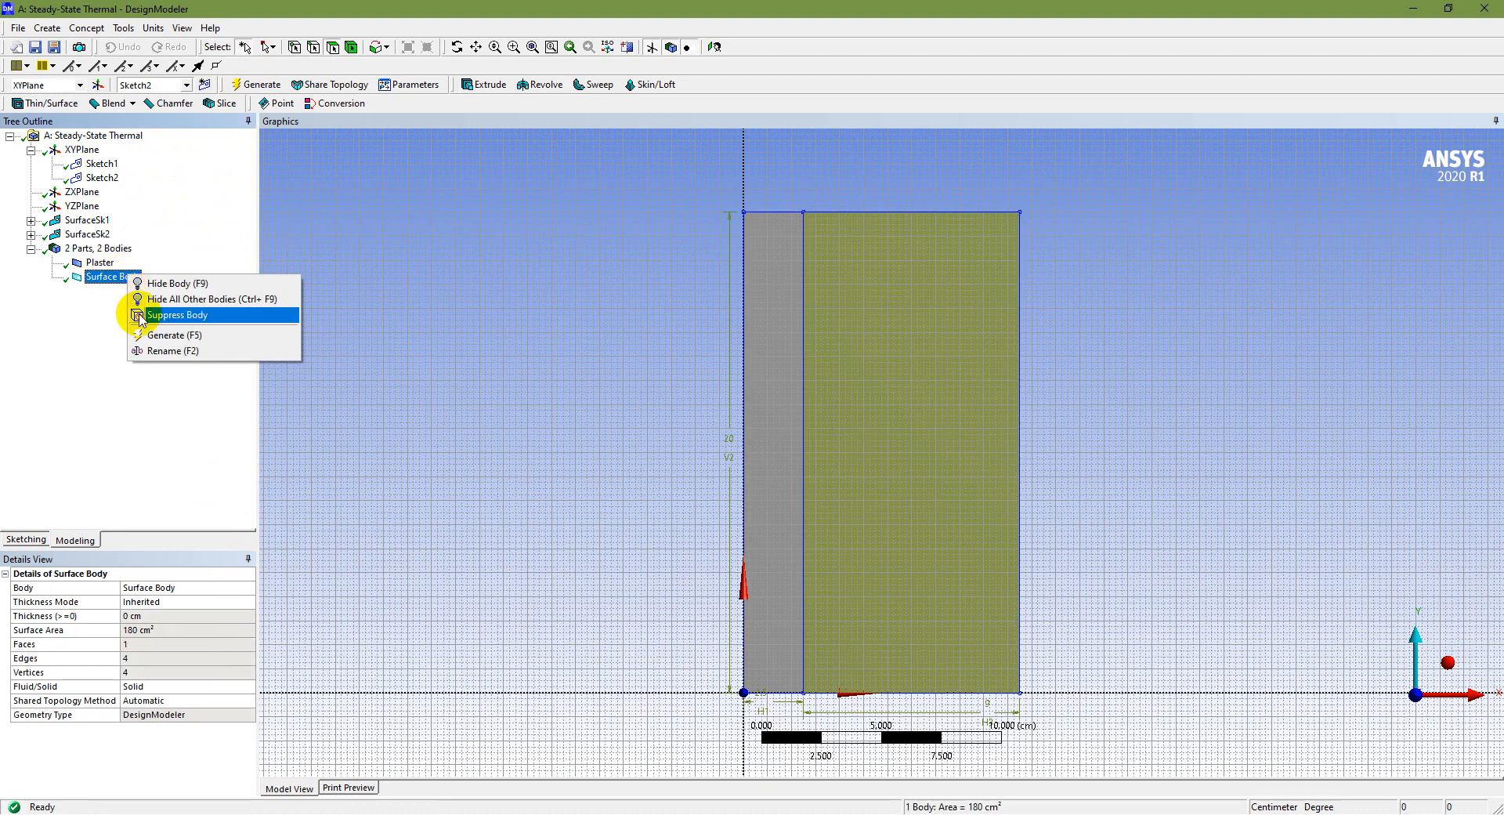
click(159, 350)
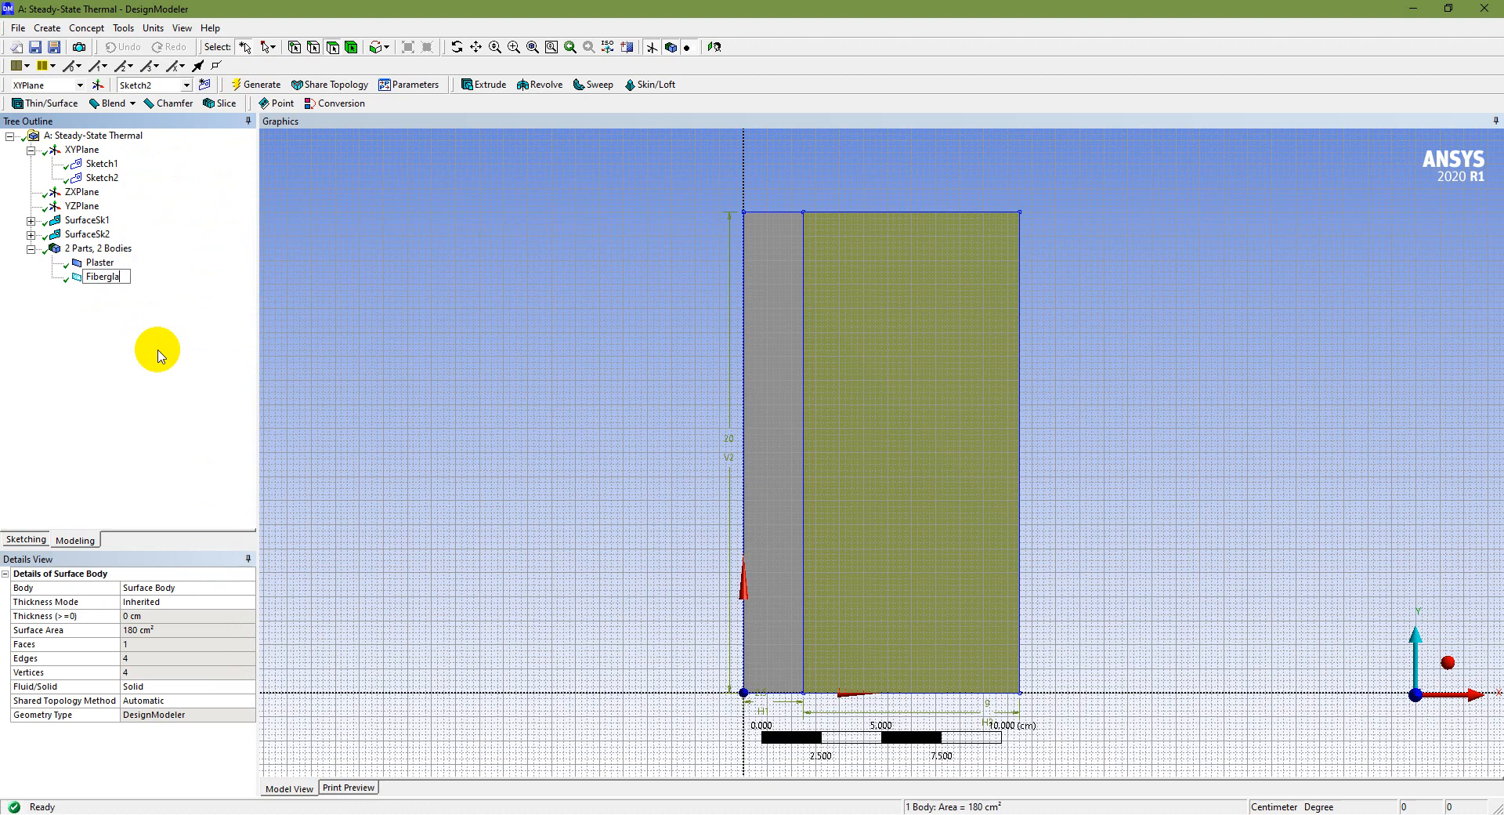
text(Fiberglass)
key(Return)
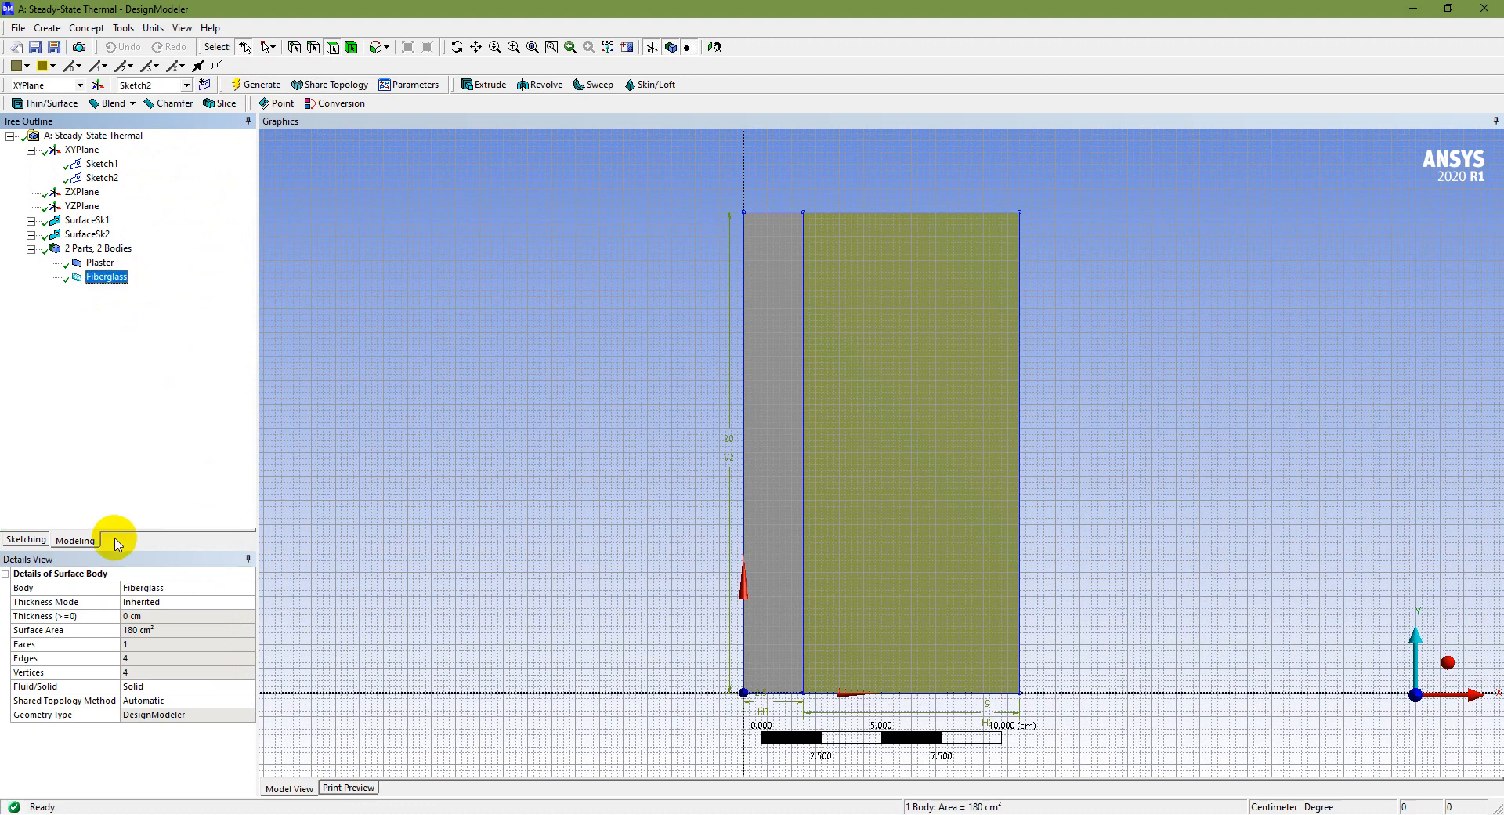
Step: Review the operation options of the SurfaceSk2 feature and the composite wall problem slide in PowerPoint
click(101, 235)
click(184, 623)
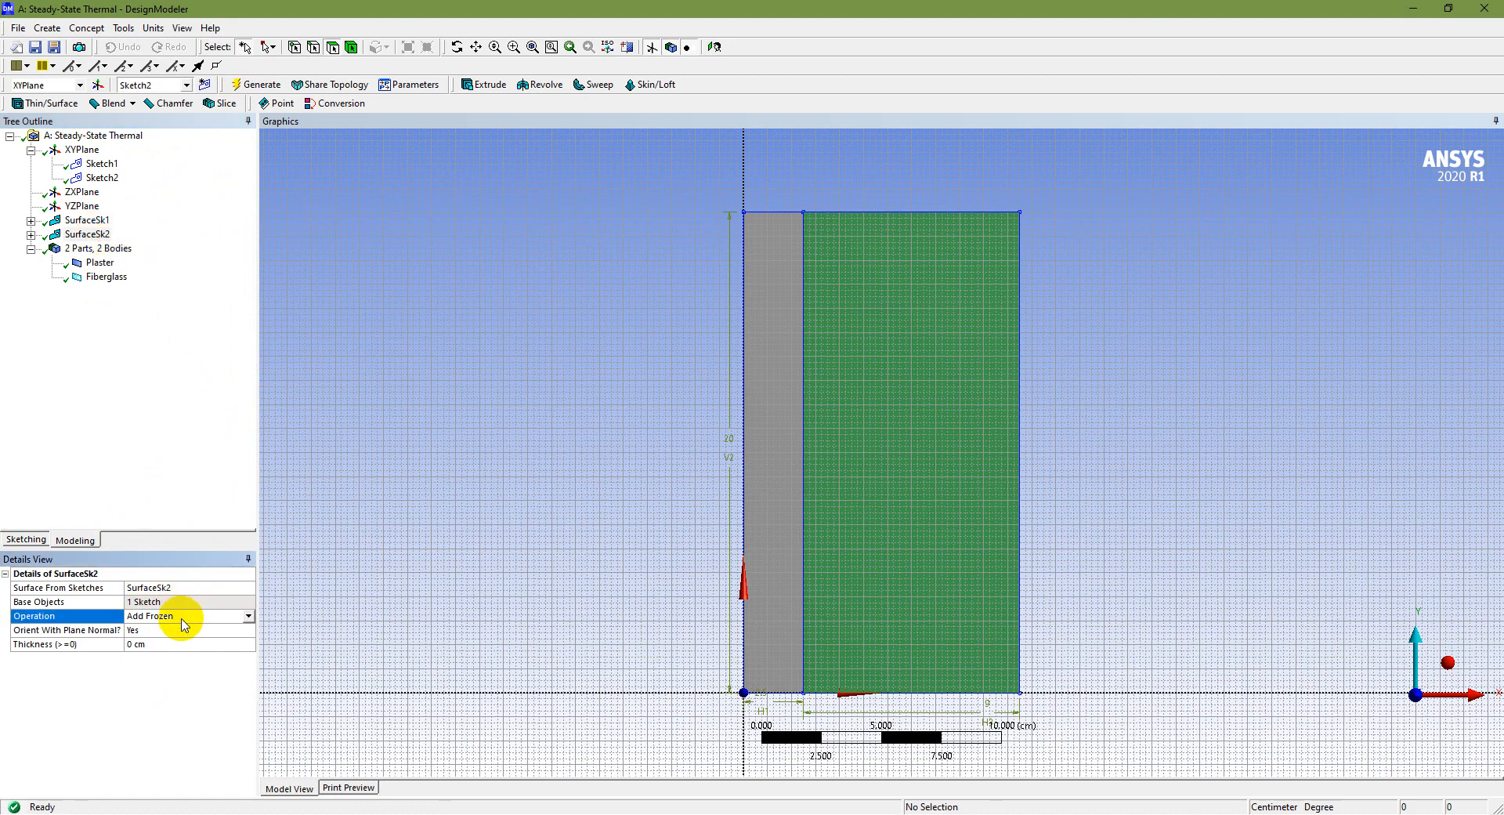
click(248, 616)
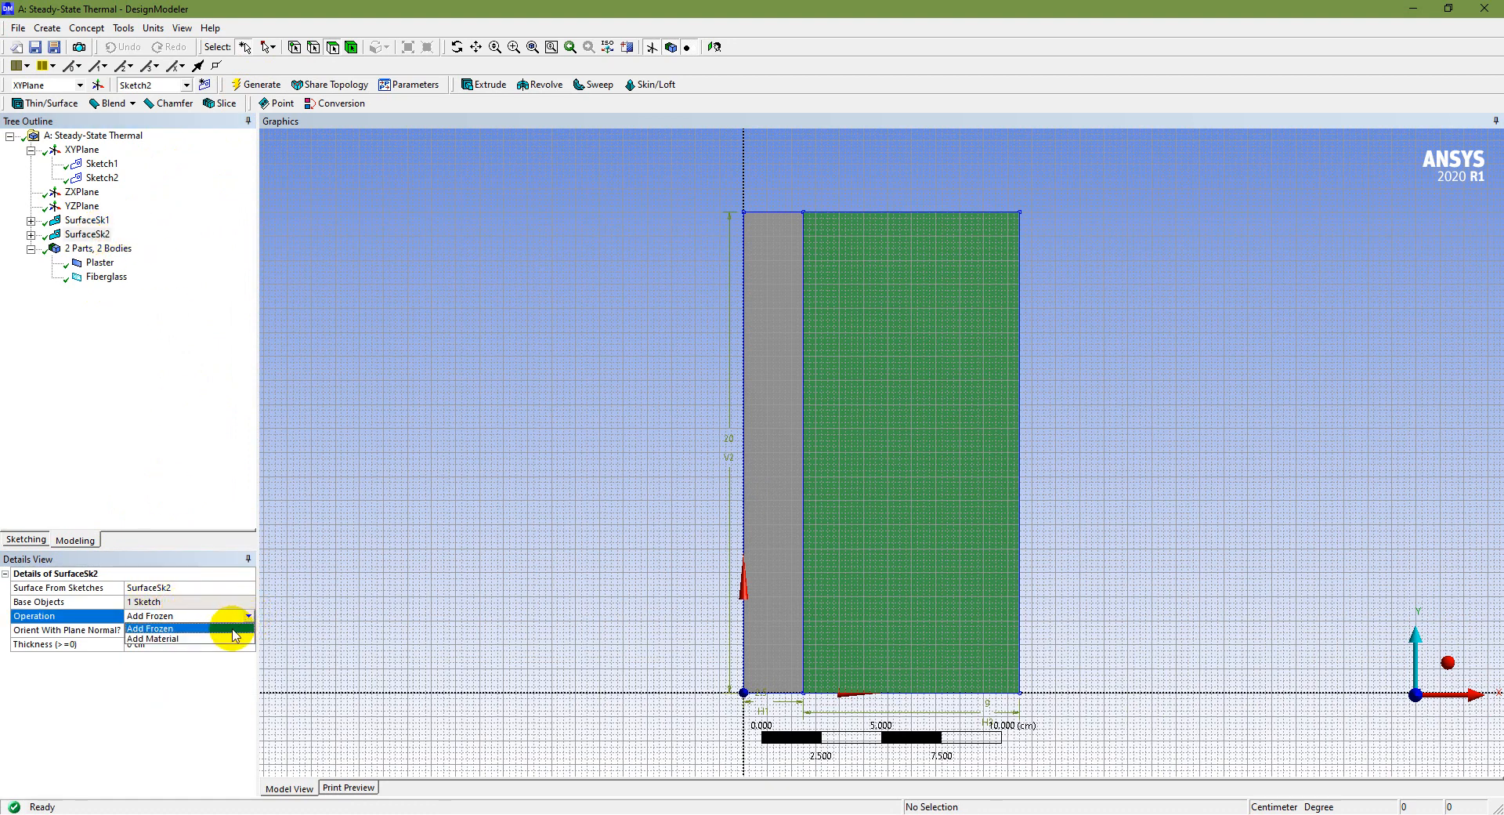
click(235, 628)
click(161, 446)
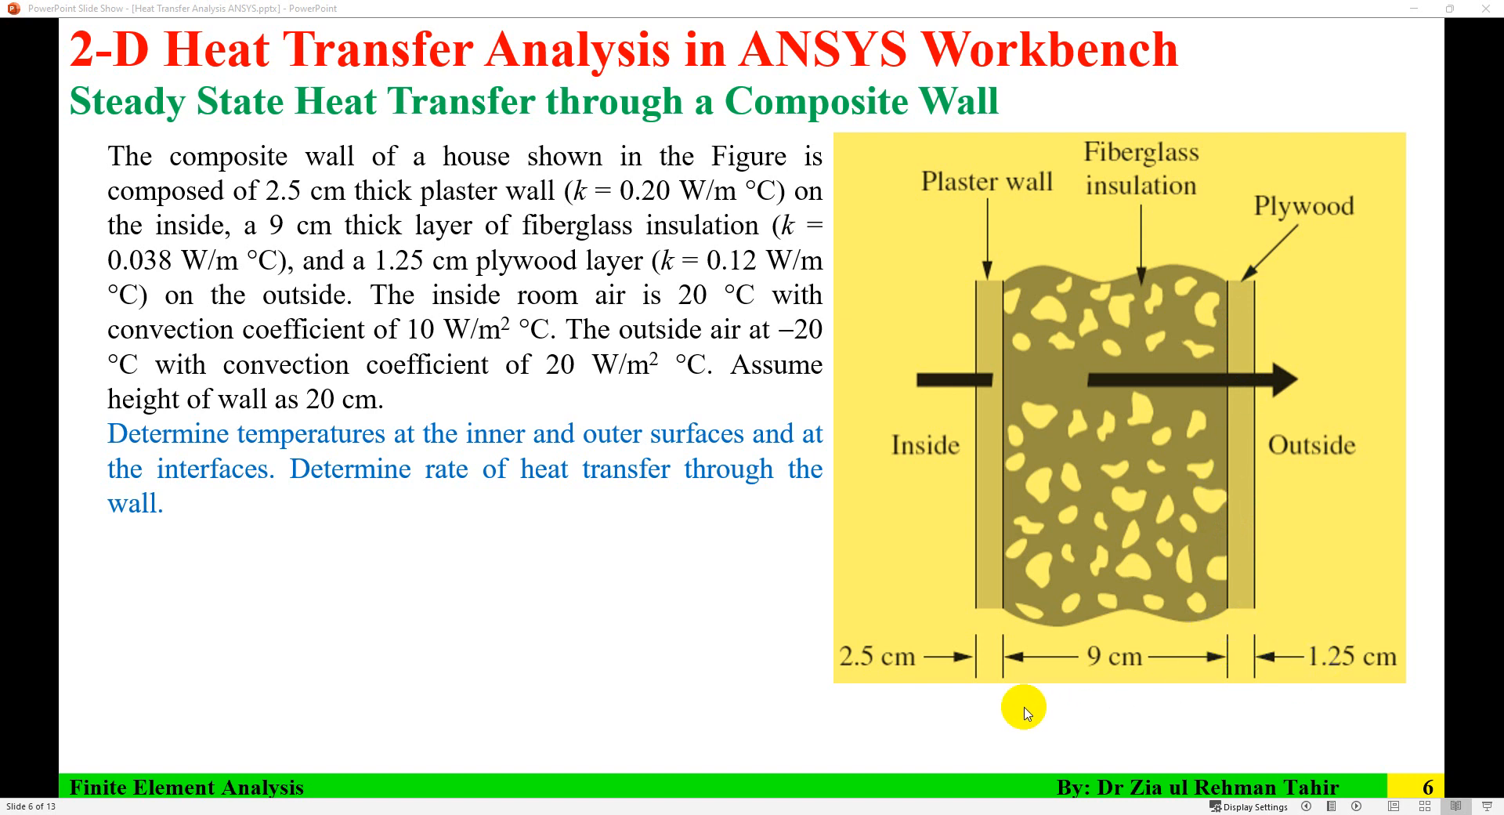
click(971, 803)
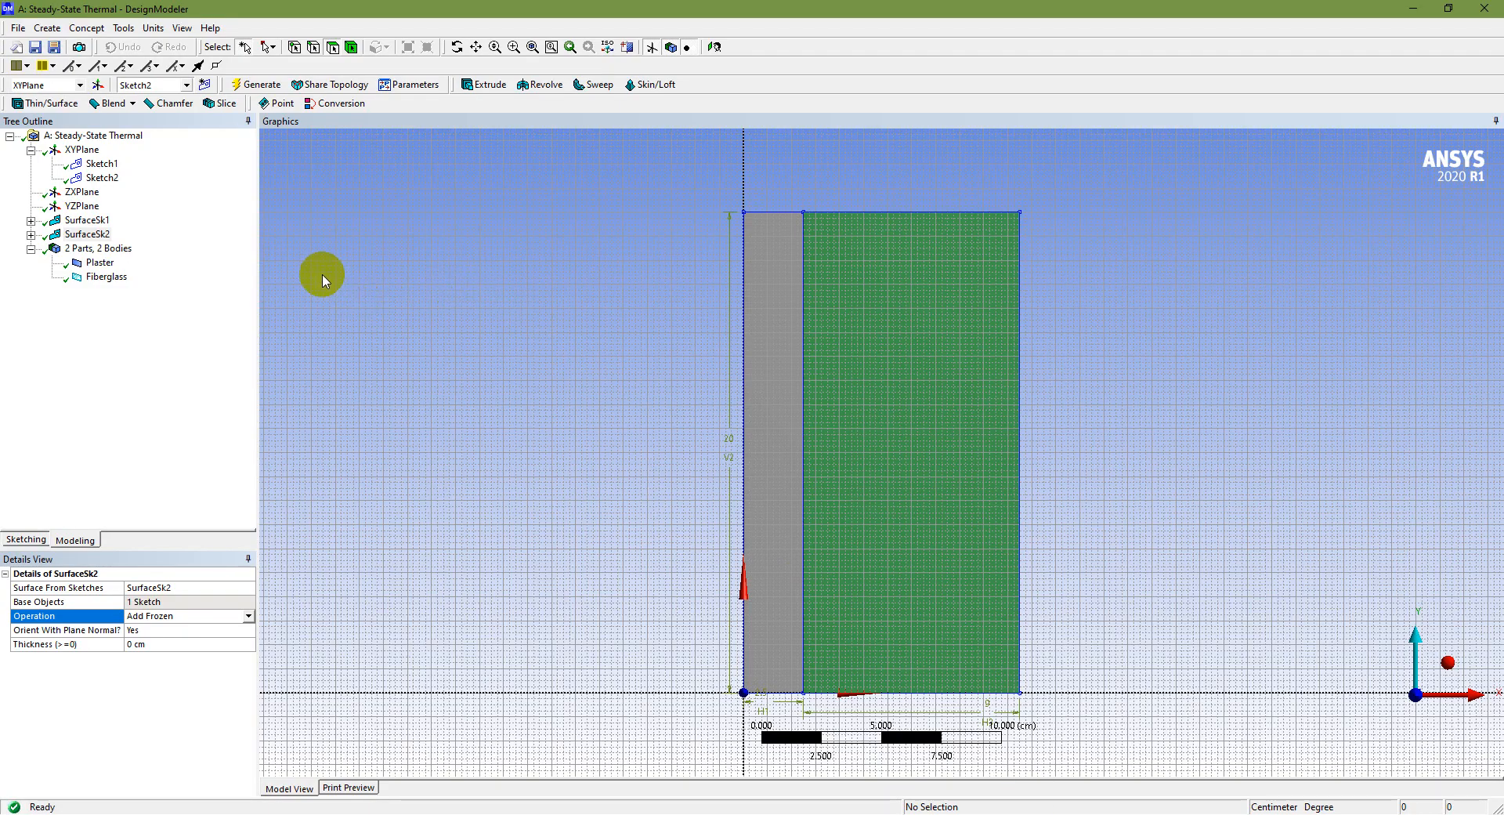
Step: Create a third sketch on the XY plane and draw a rectangle about 2.25 cm wide along the fiberglass surface's full-height right edge
click(205, 86)
click(102, 191)
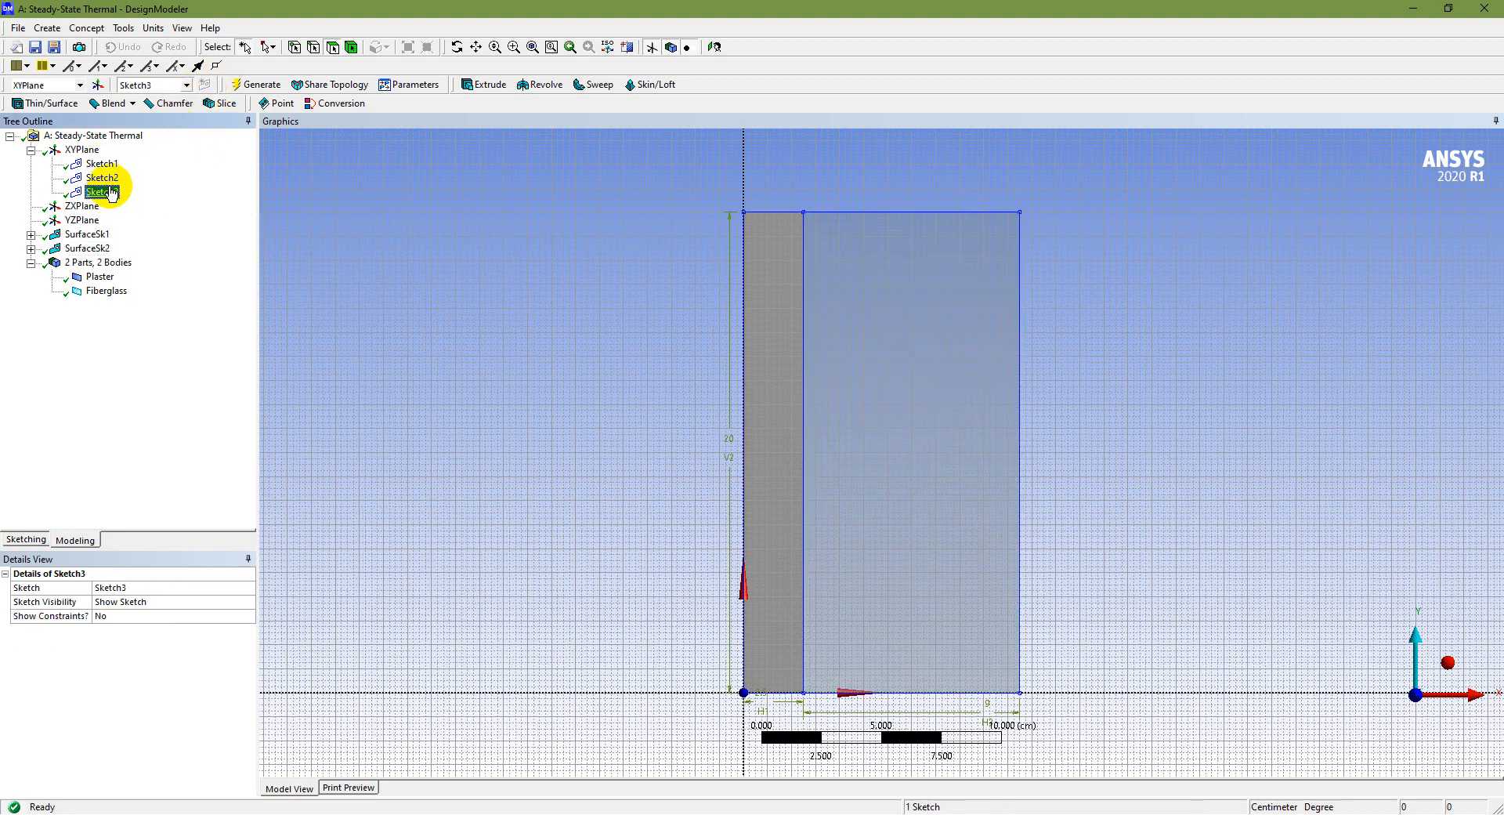
click(25, 540)
click(43, 227)
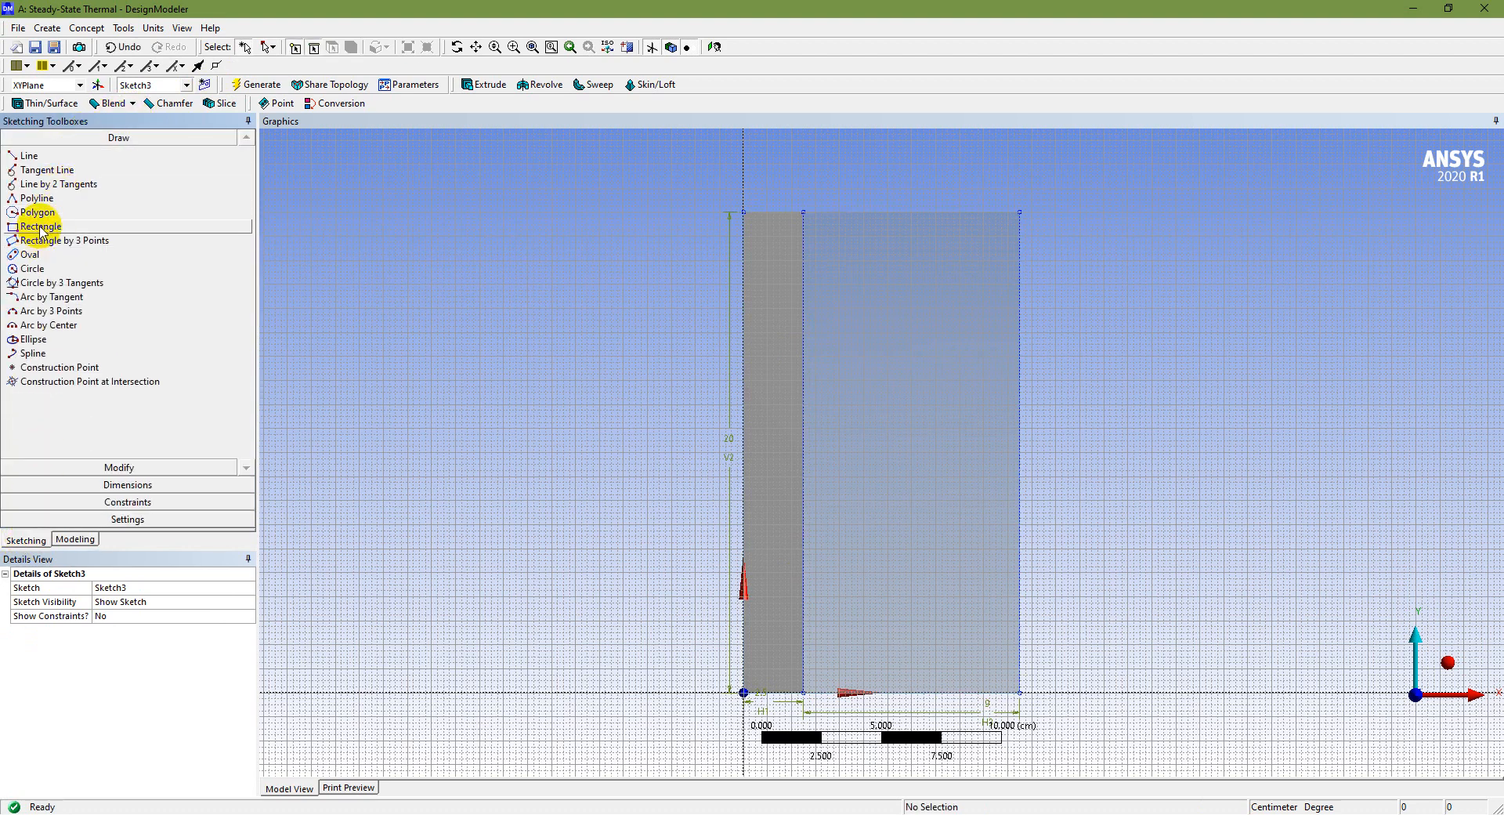
click(1020, 211)
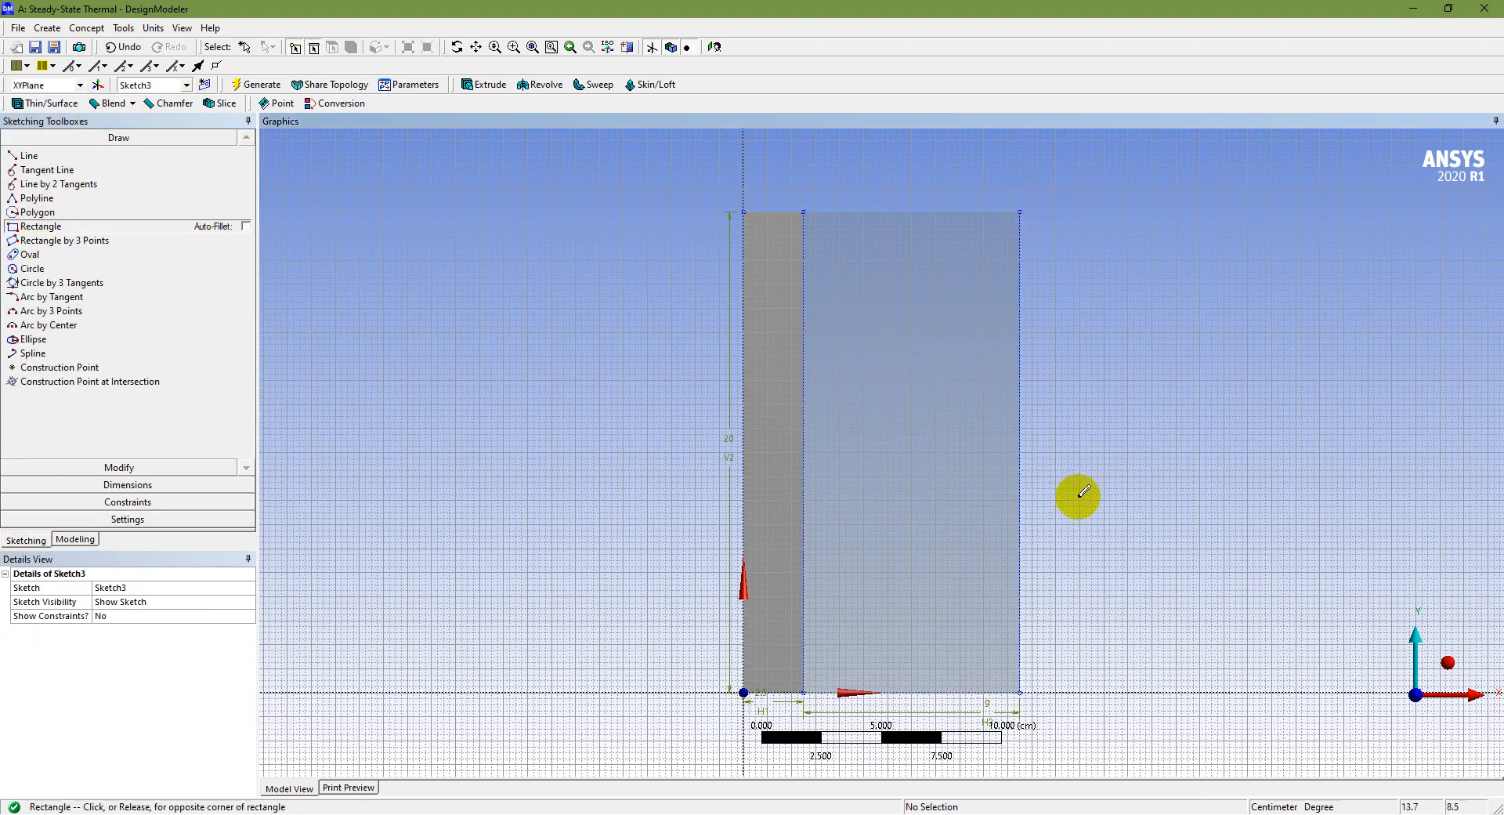
click(1073, 692)
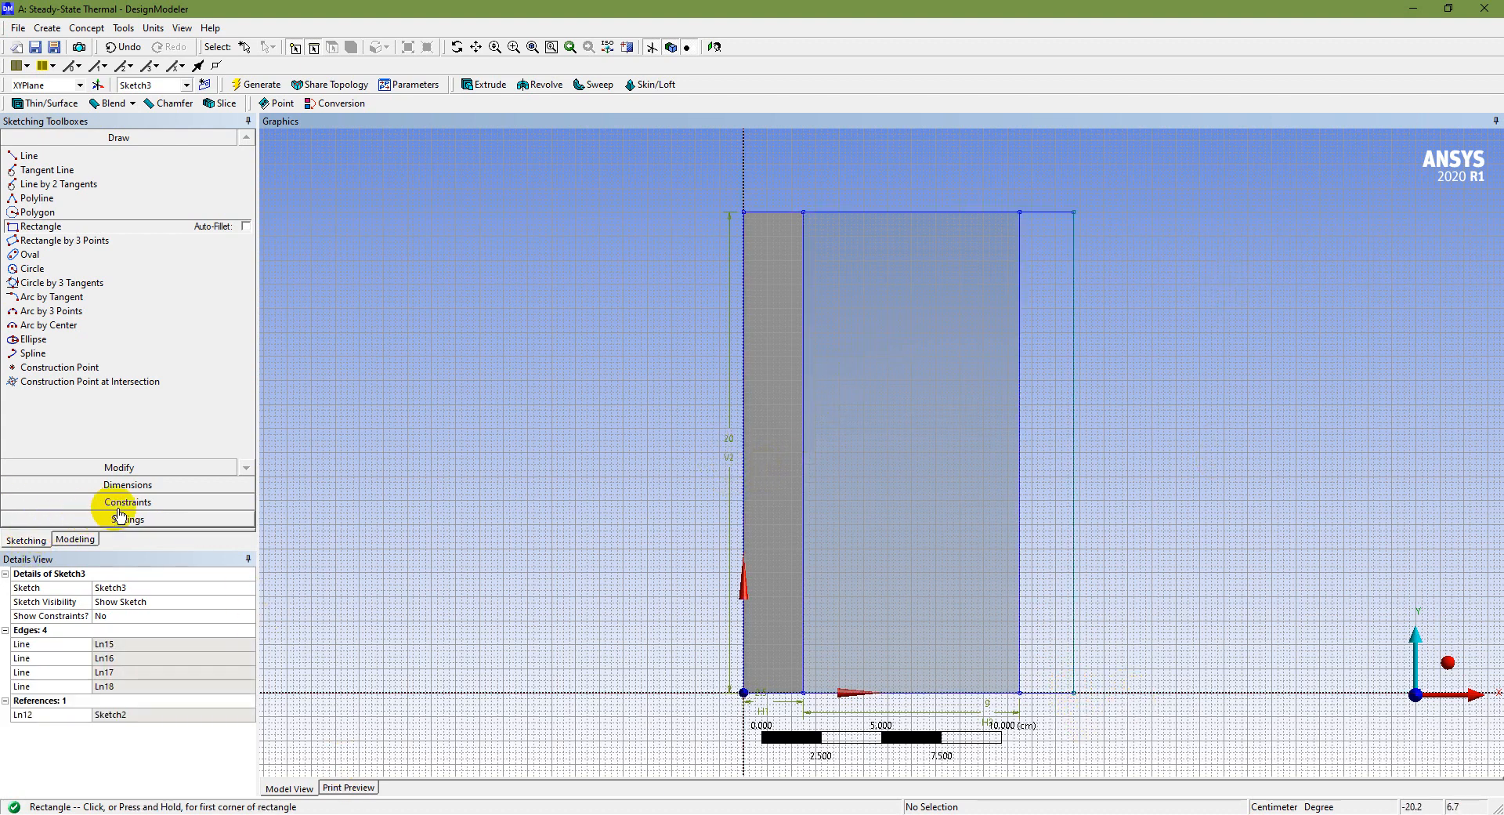
Step: Dimension the bottom edge of the Sketch3 rectangle and set its width to 1.25 cm
click(147, 487)
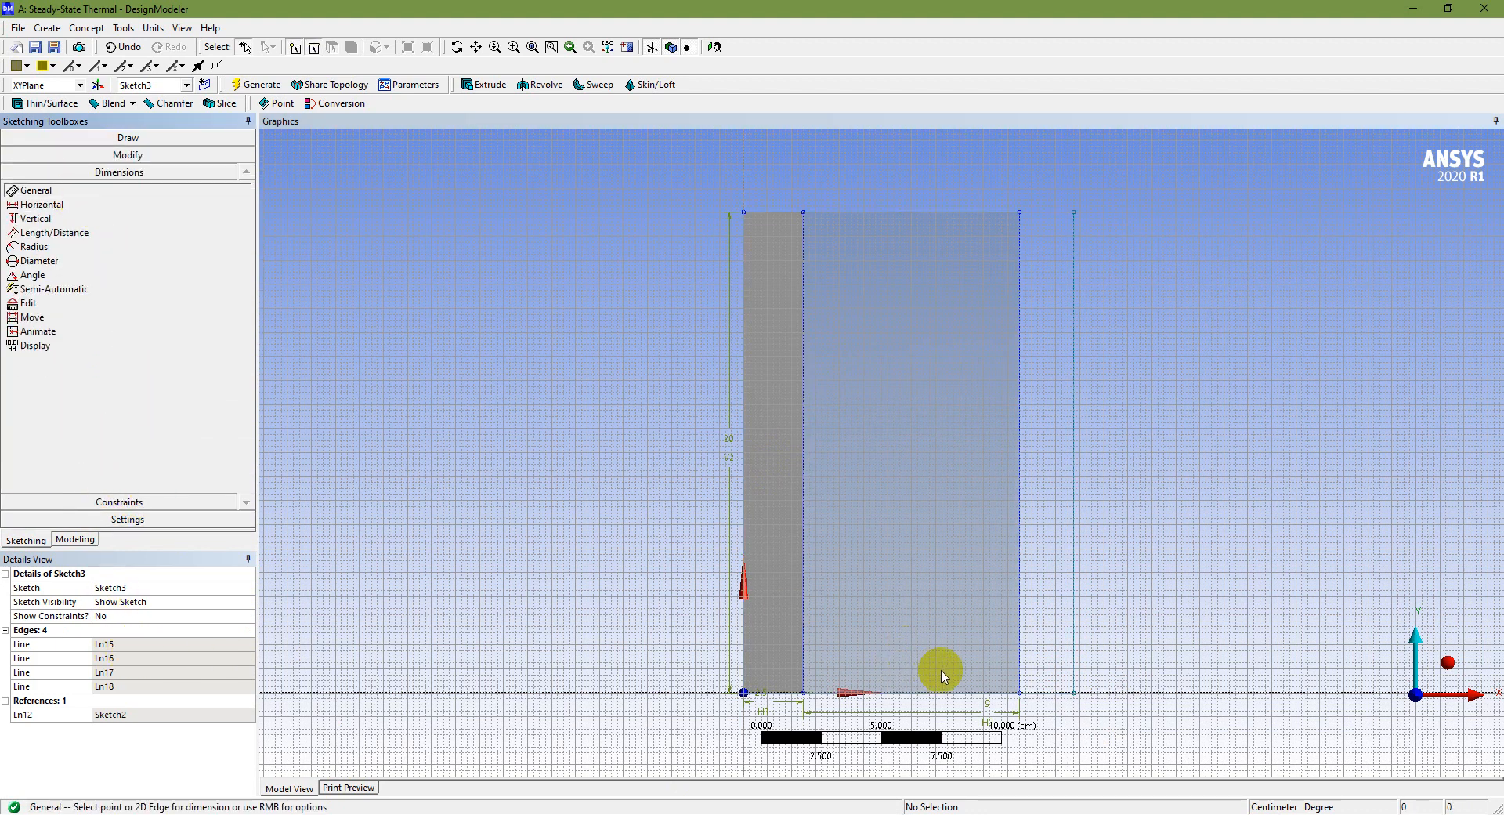
click(1058, 695)
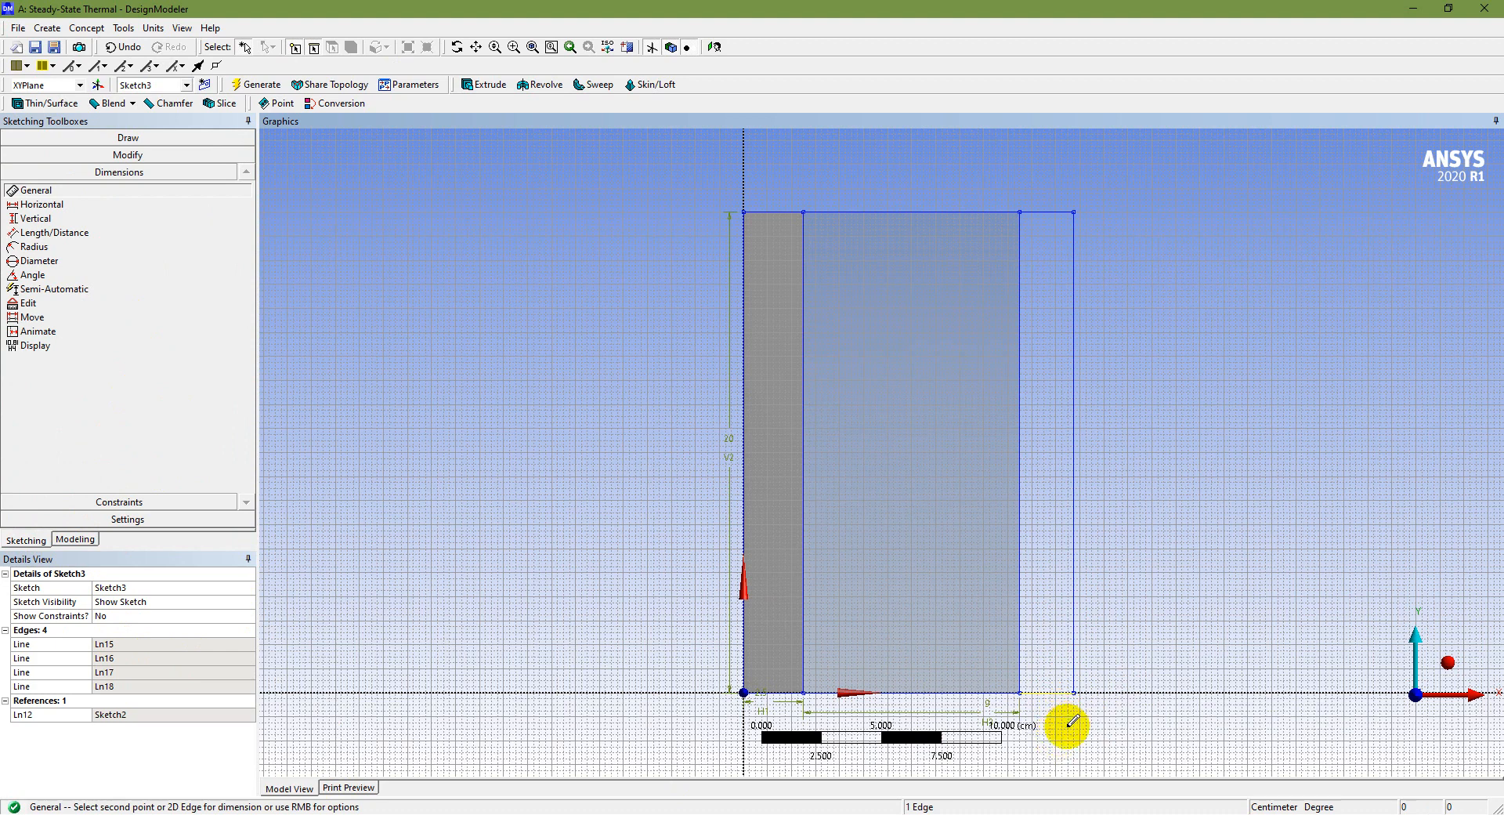
click(1061, 742)
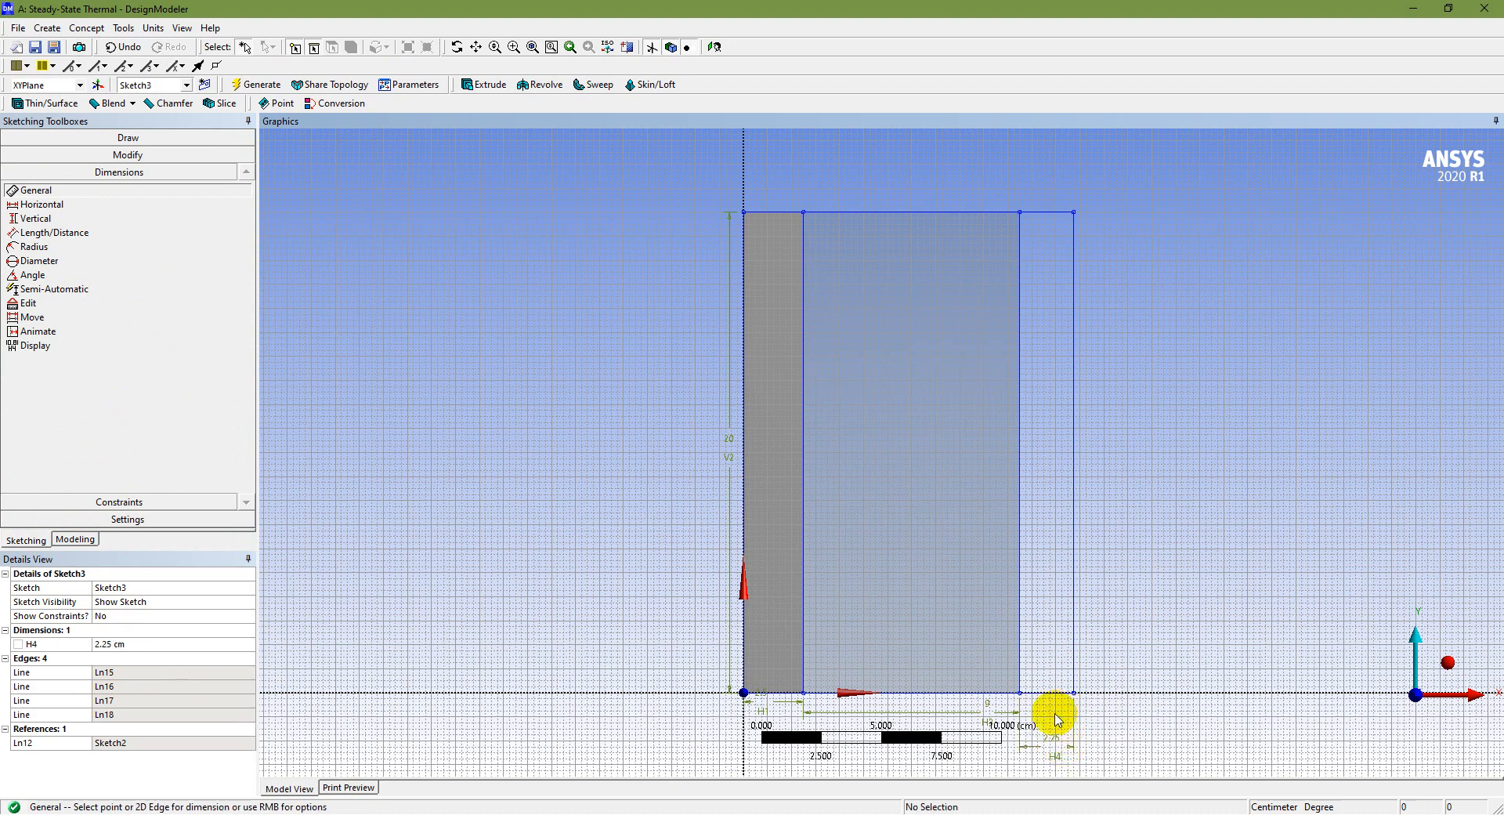
click(143, 646)
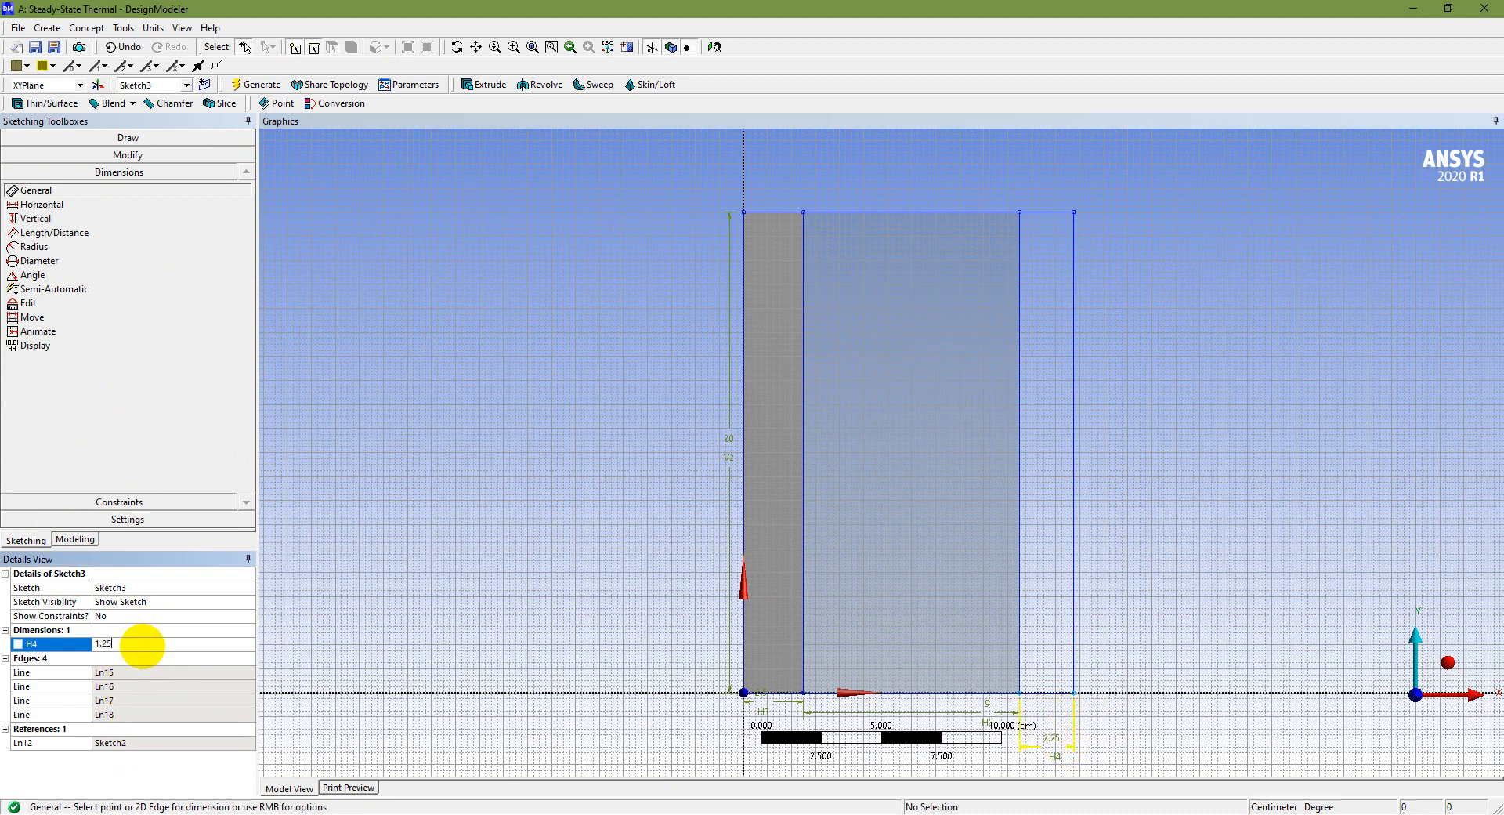
key(Return)
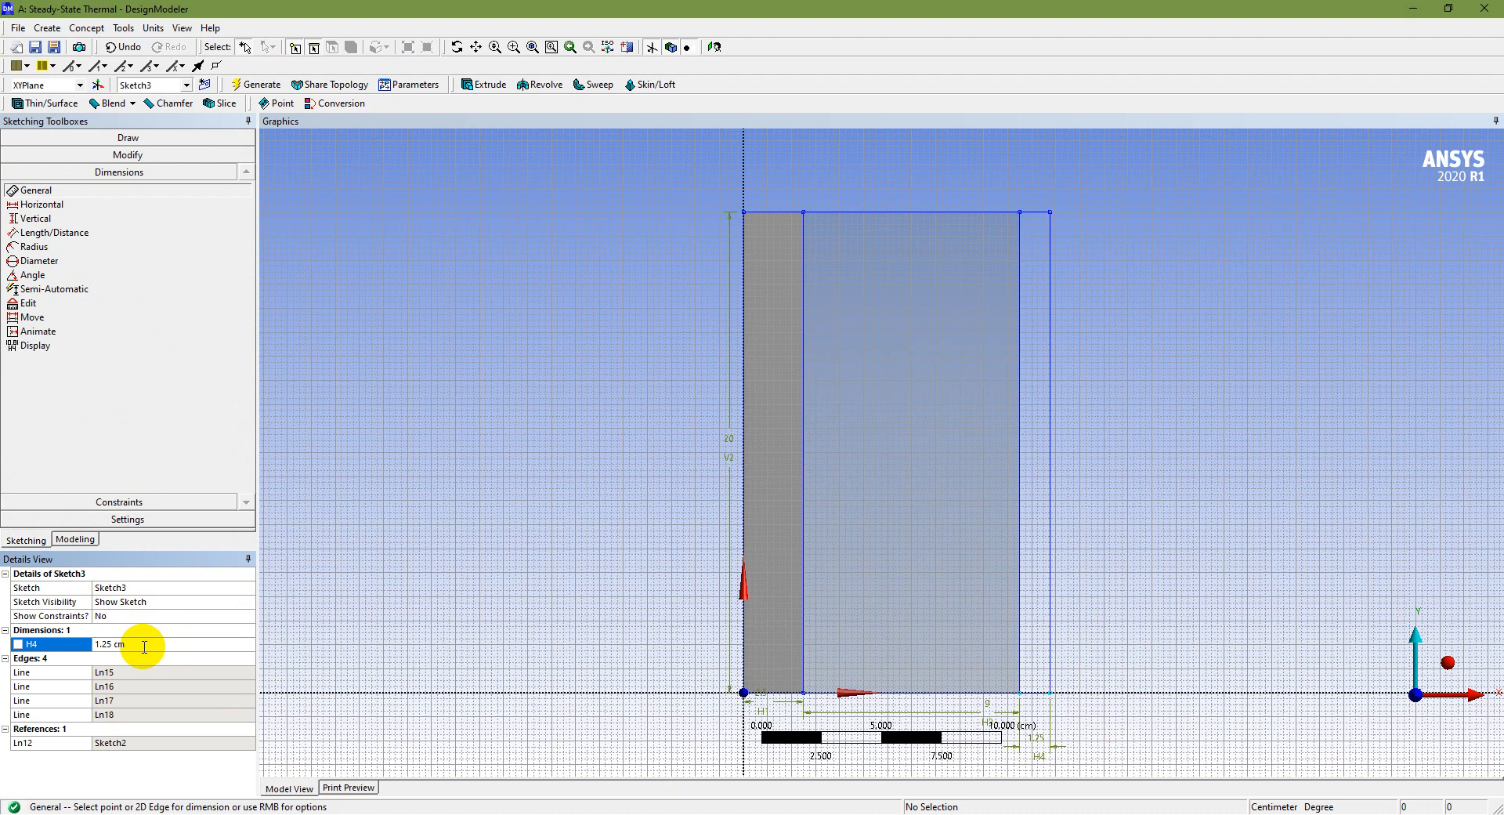
click(76, 540)
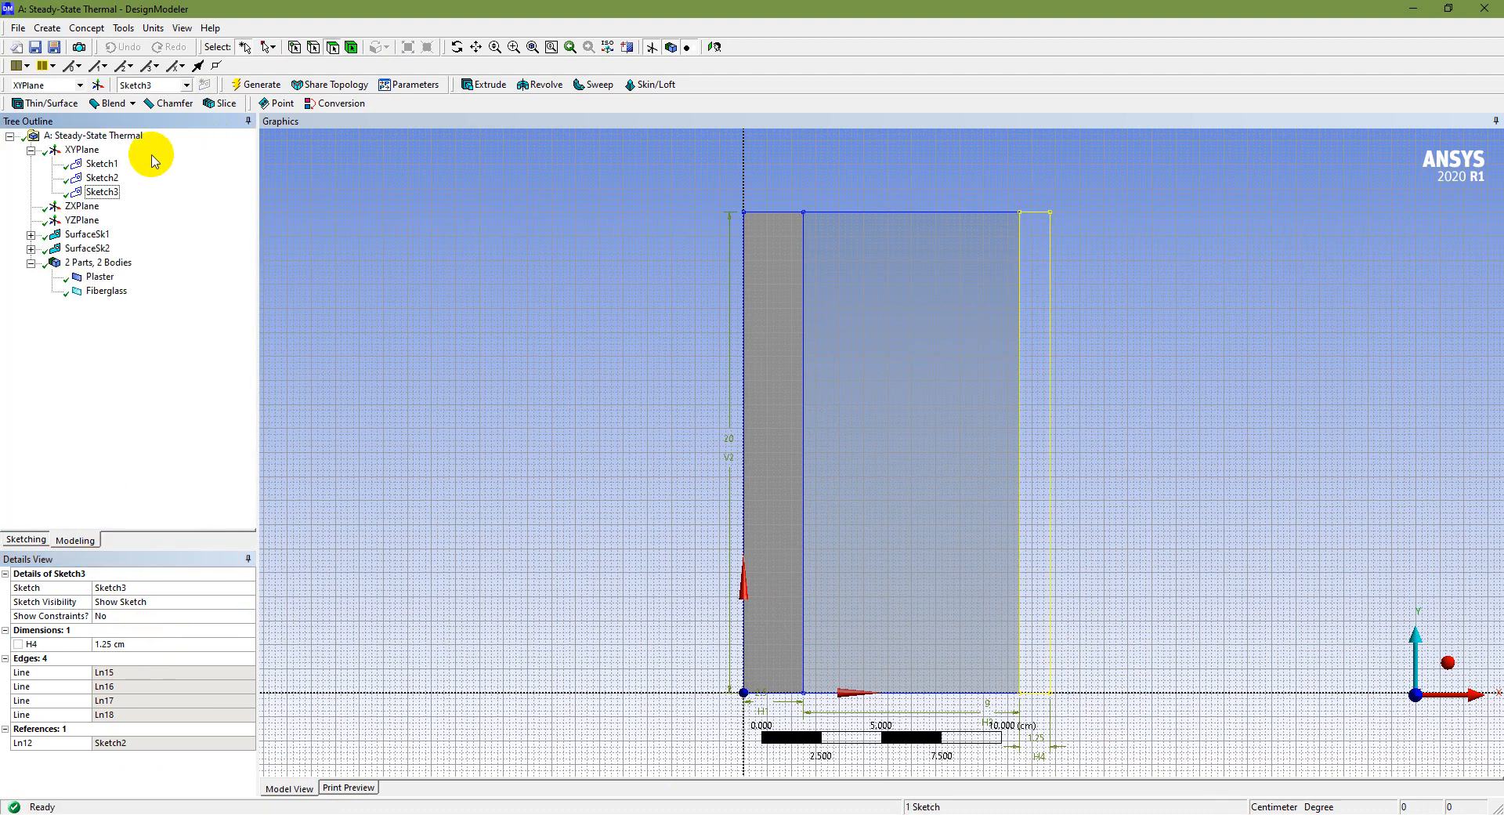
Step: Create a surface from Sketch3 with the operation set to Add Frozen and generate it
click(102, 192)
click(87, 28)
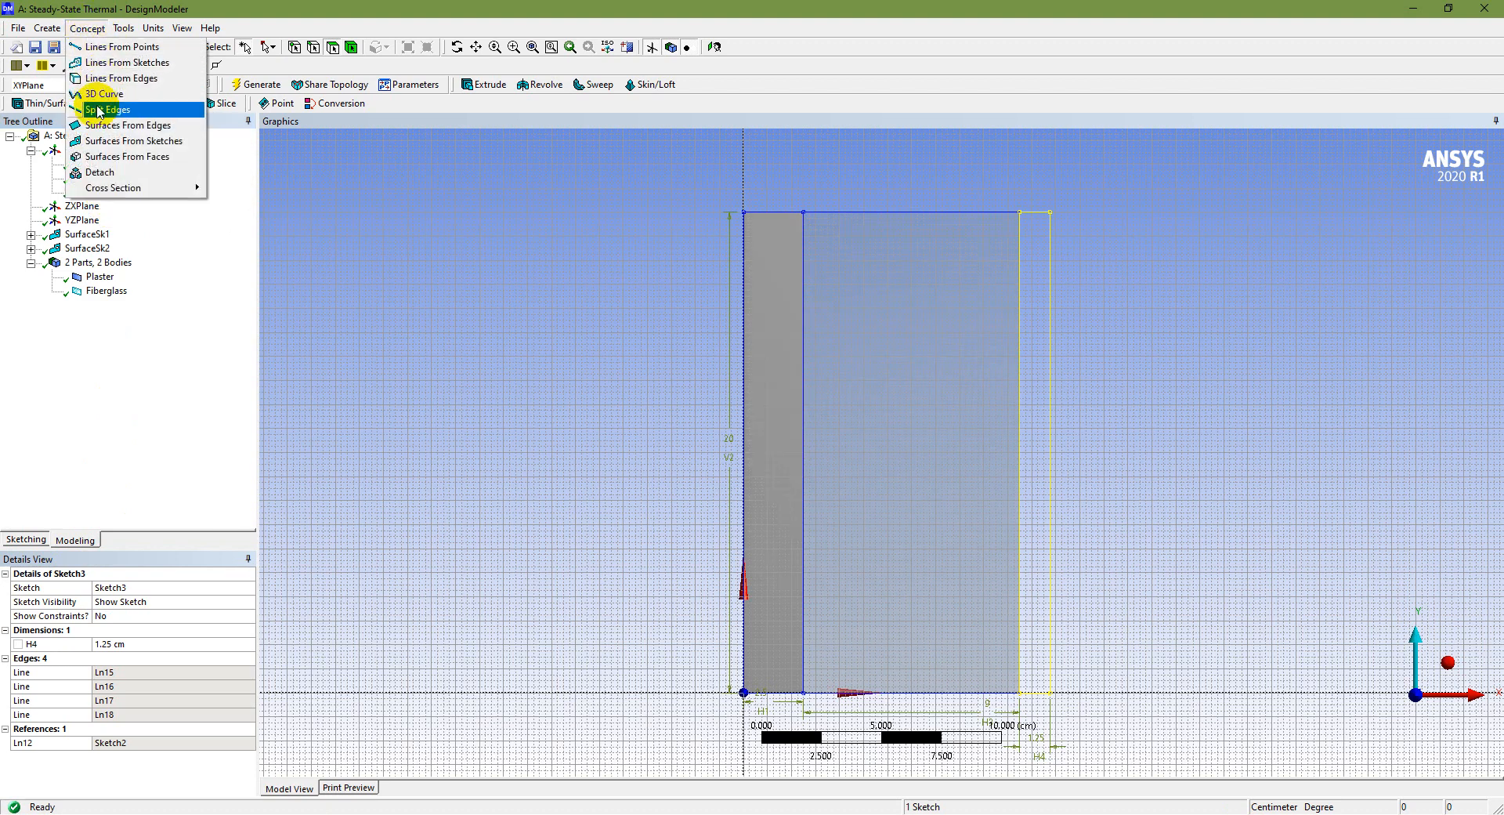
click(116, 142)
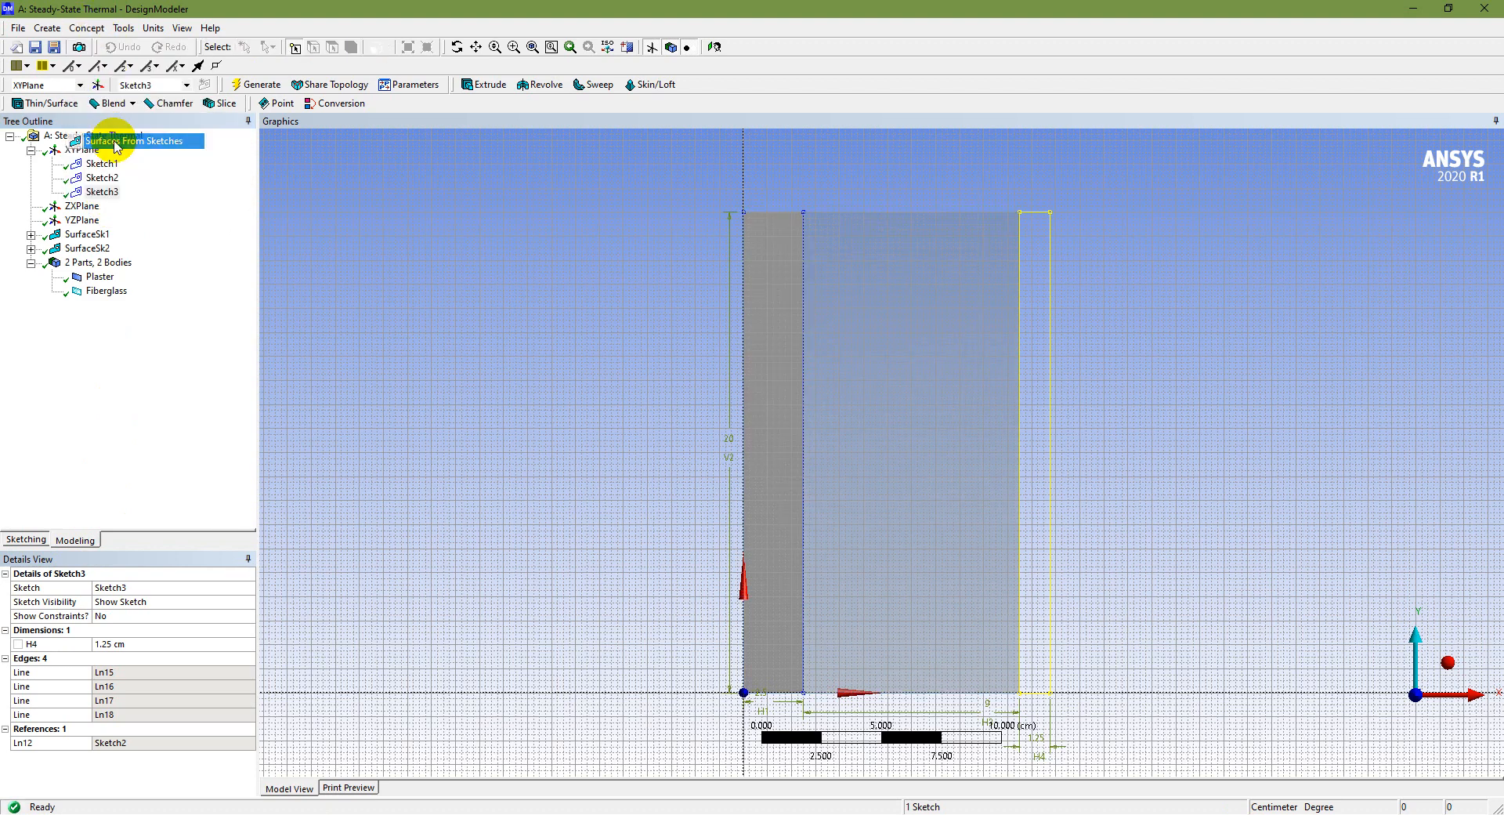
click(156, 602)
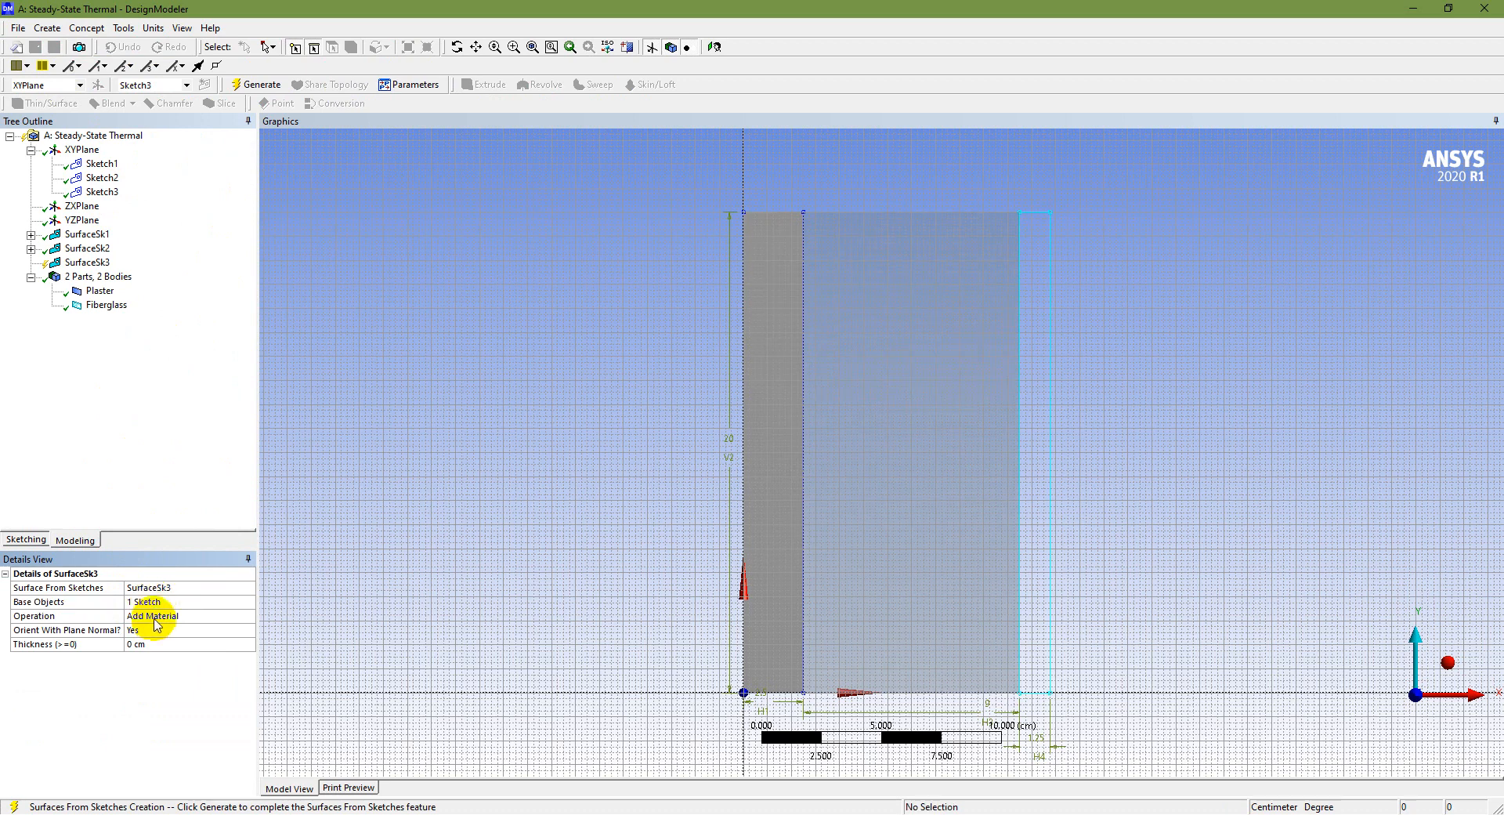
click(165, 619)
click(249, 616)
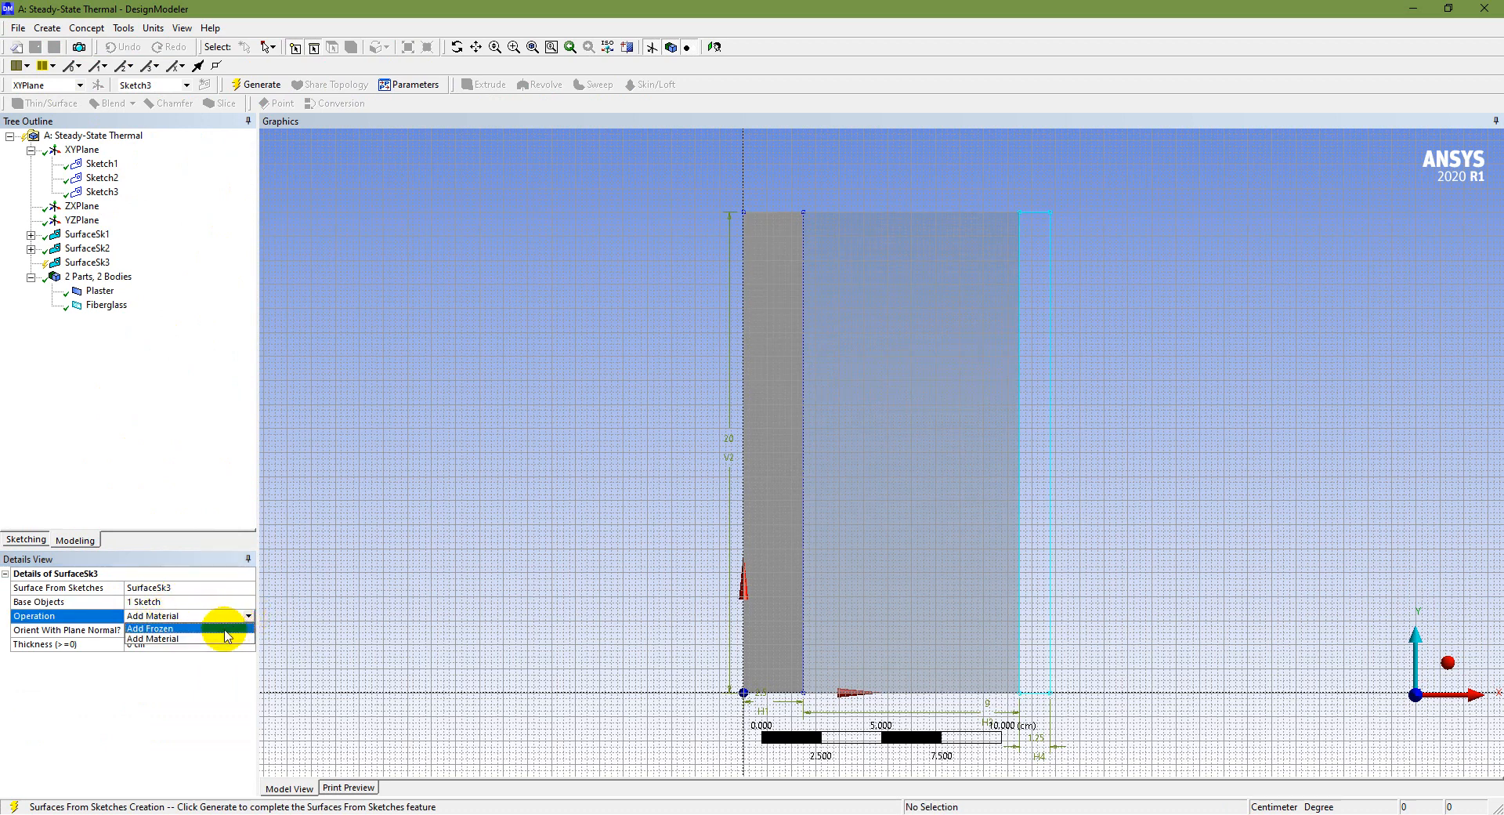
click(227, 632)
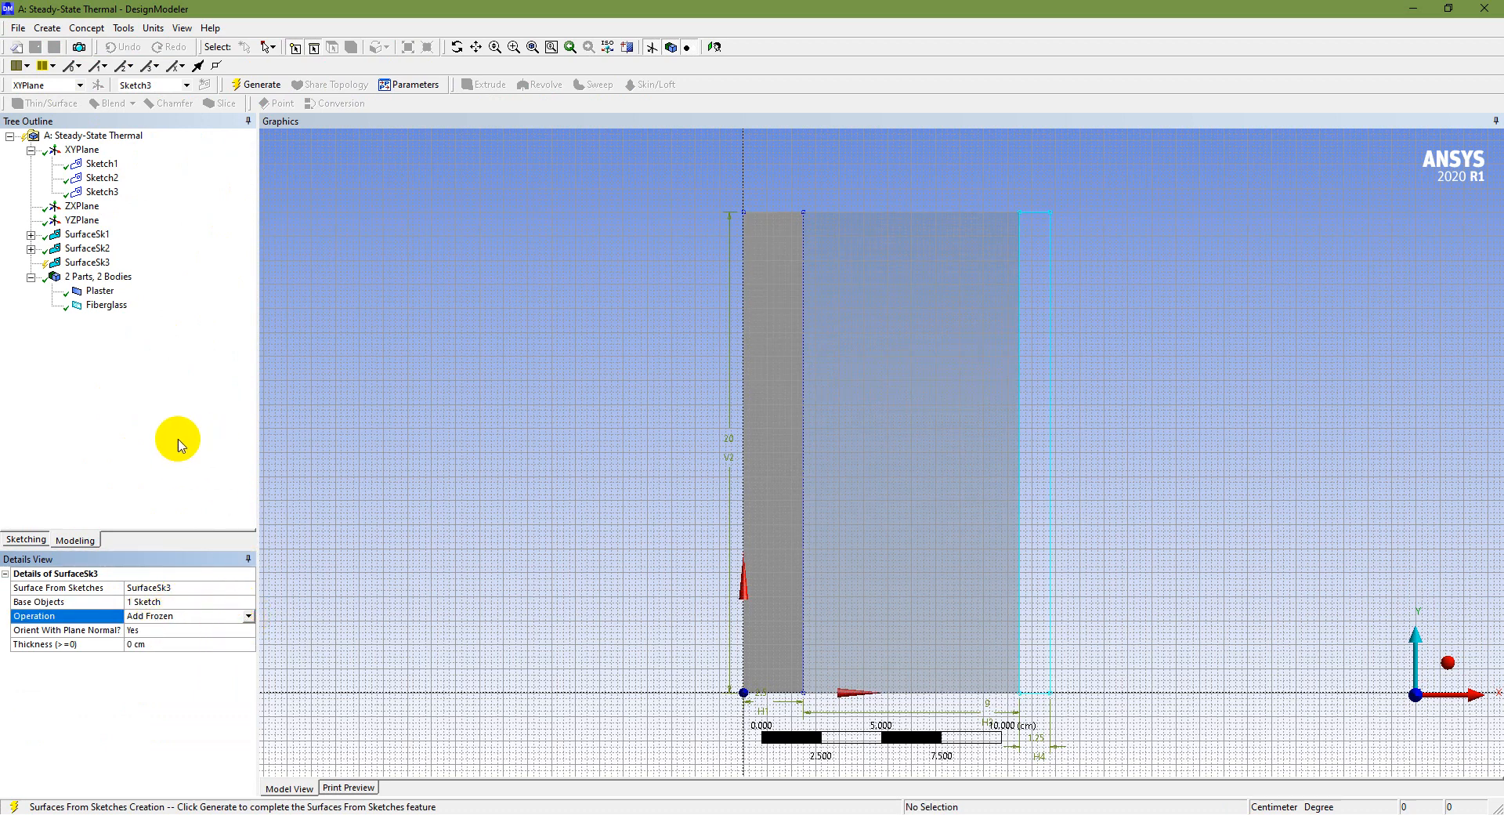
click(261, 84)
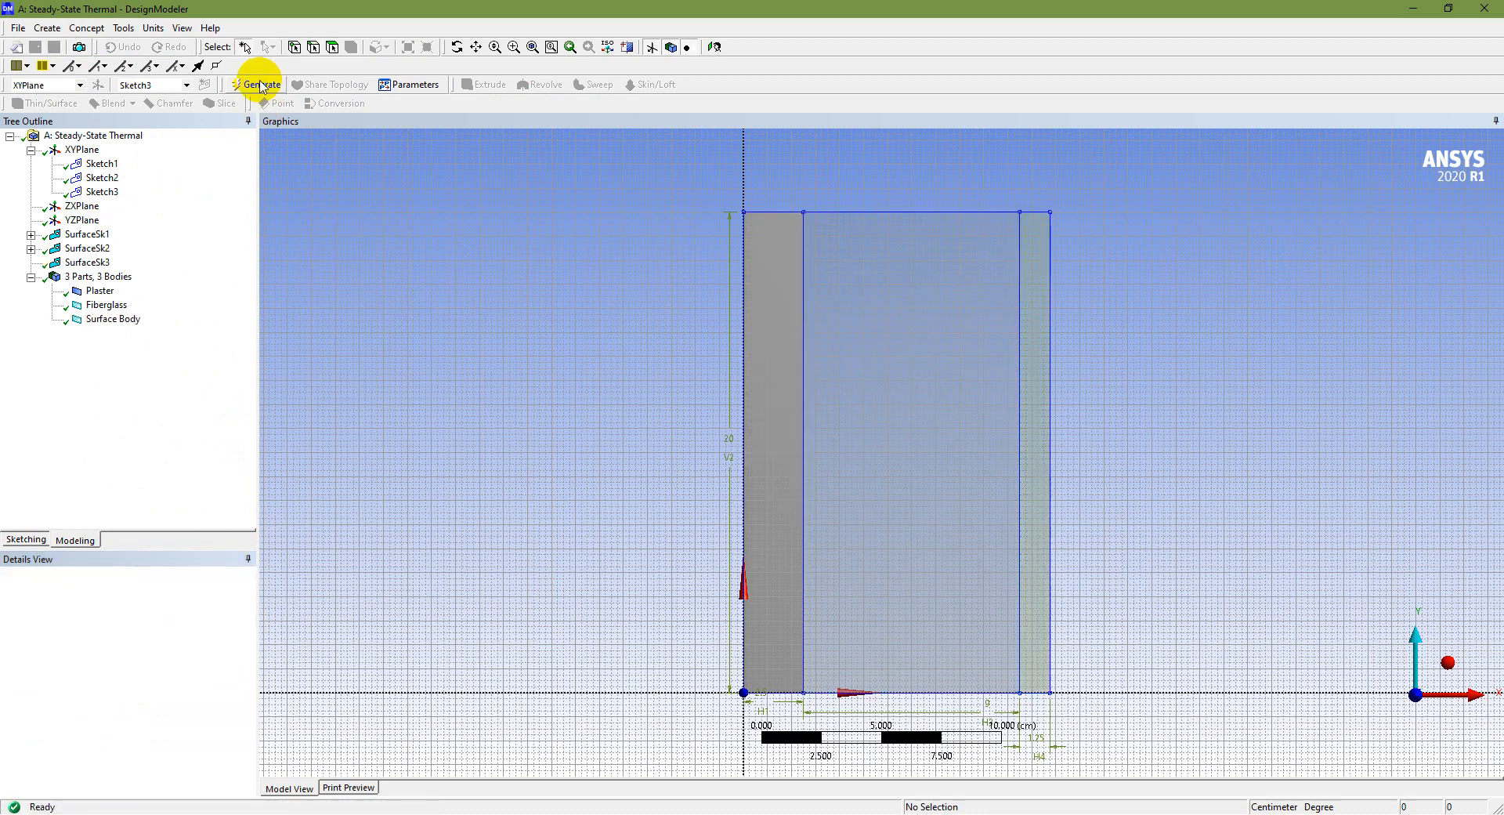
Step: Rename the new third surface body as Plywood
click(118, 319)
right_click(123, 321)
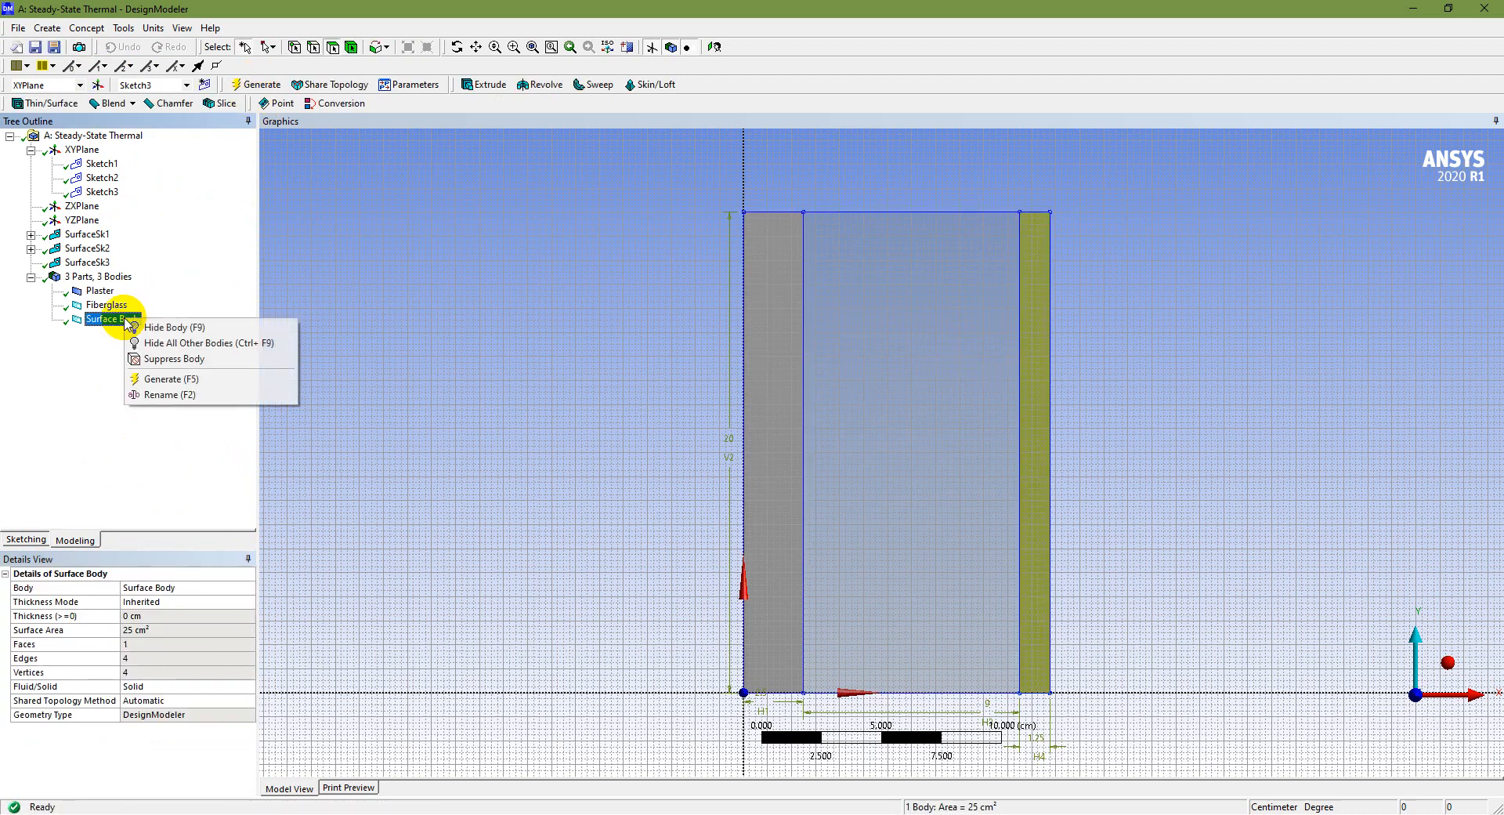
click(167, 390)
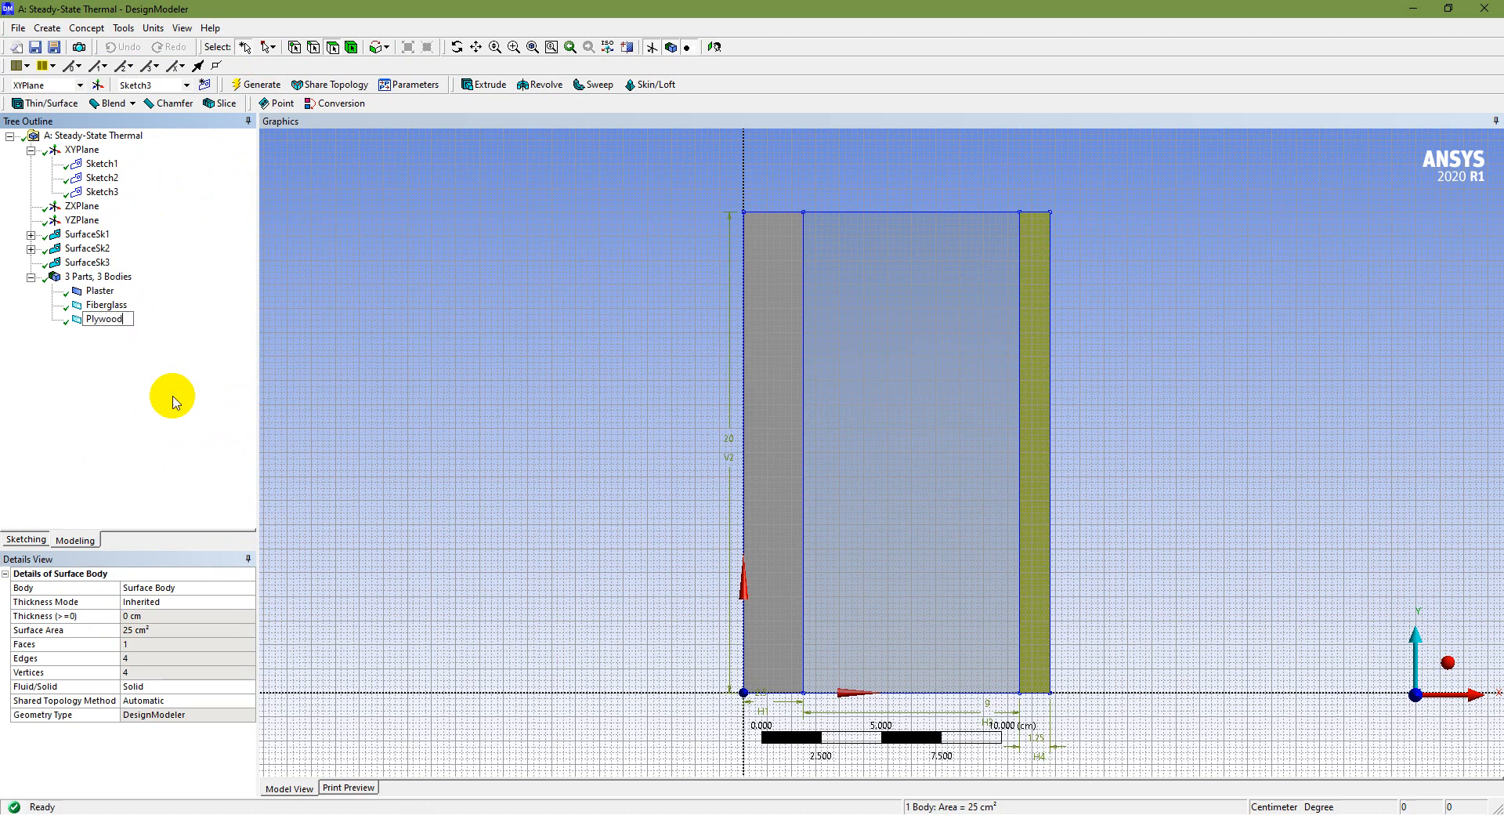
text(Plywood)
key(Return)
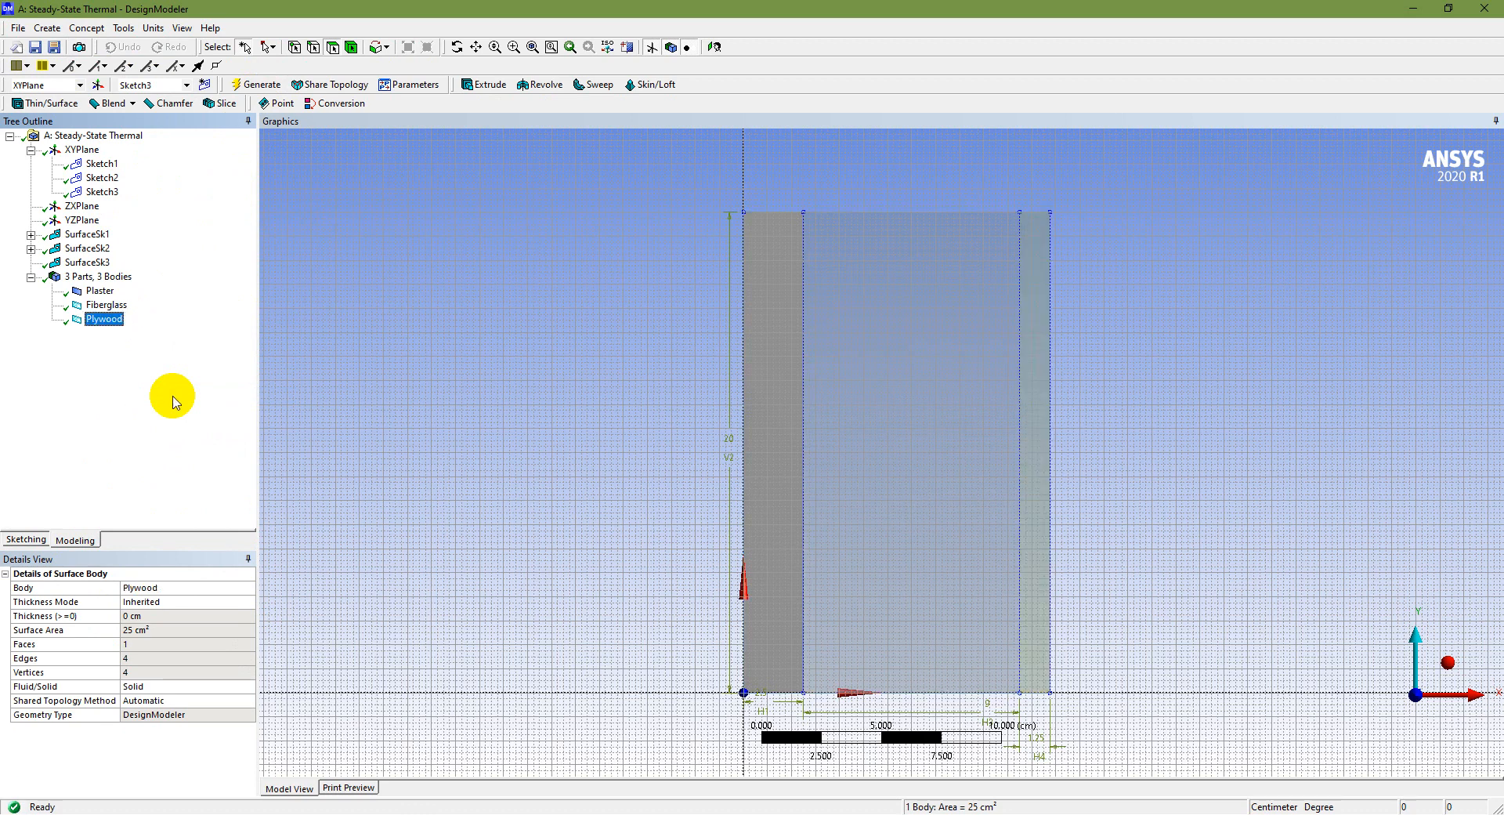
Step: Turn off the 2D grid display in the sketching settings and return to modeling mode
click(26, 539)
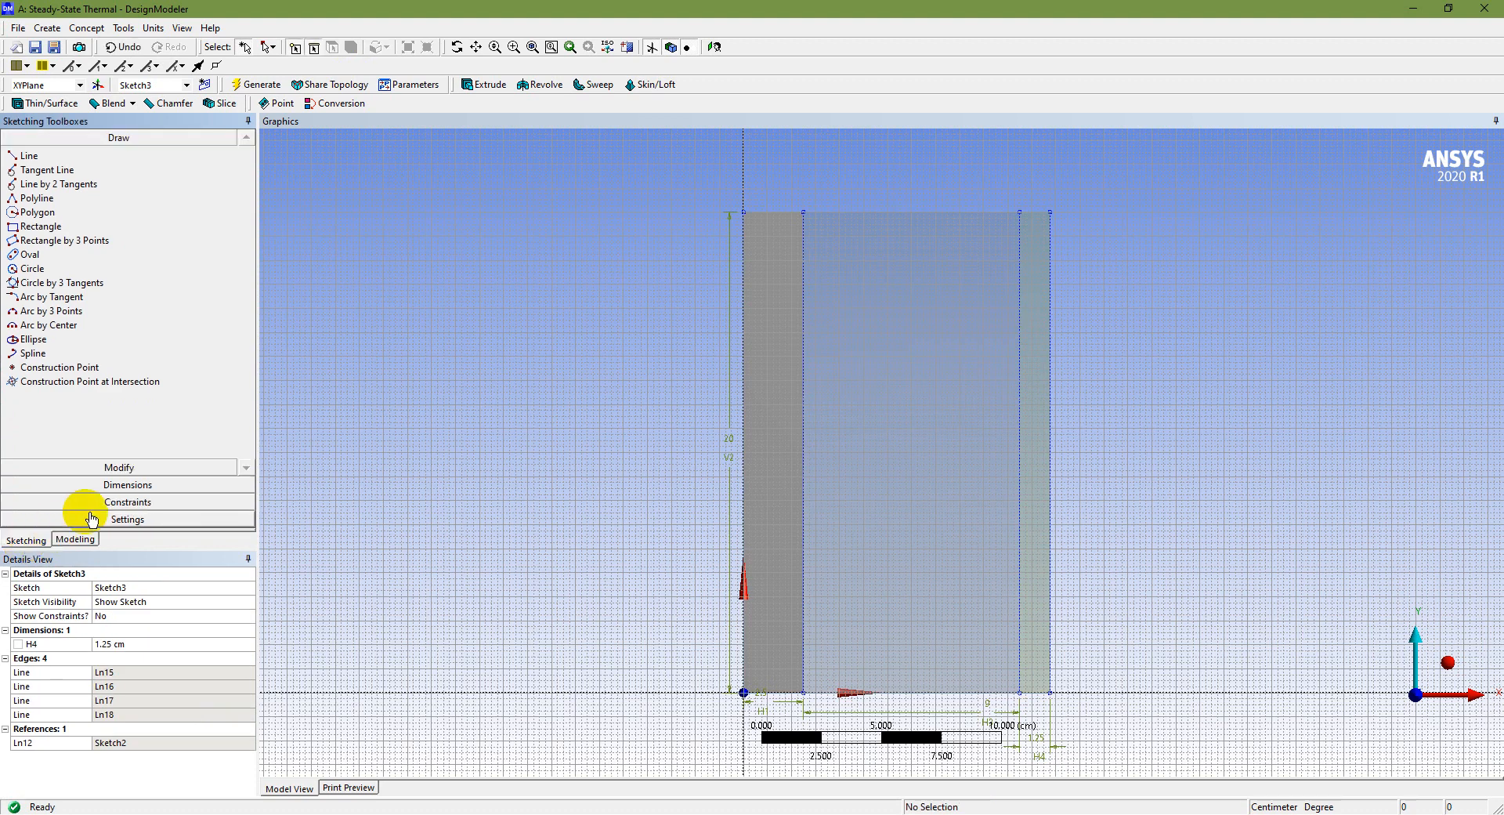
click(145, 519)
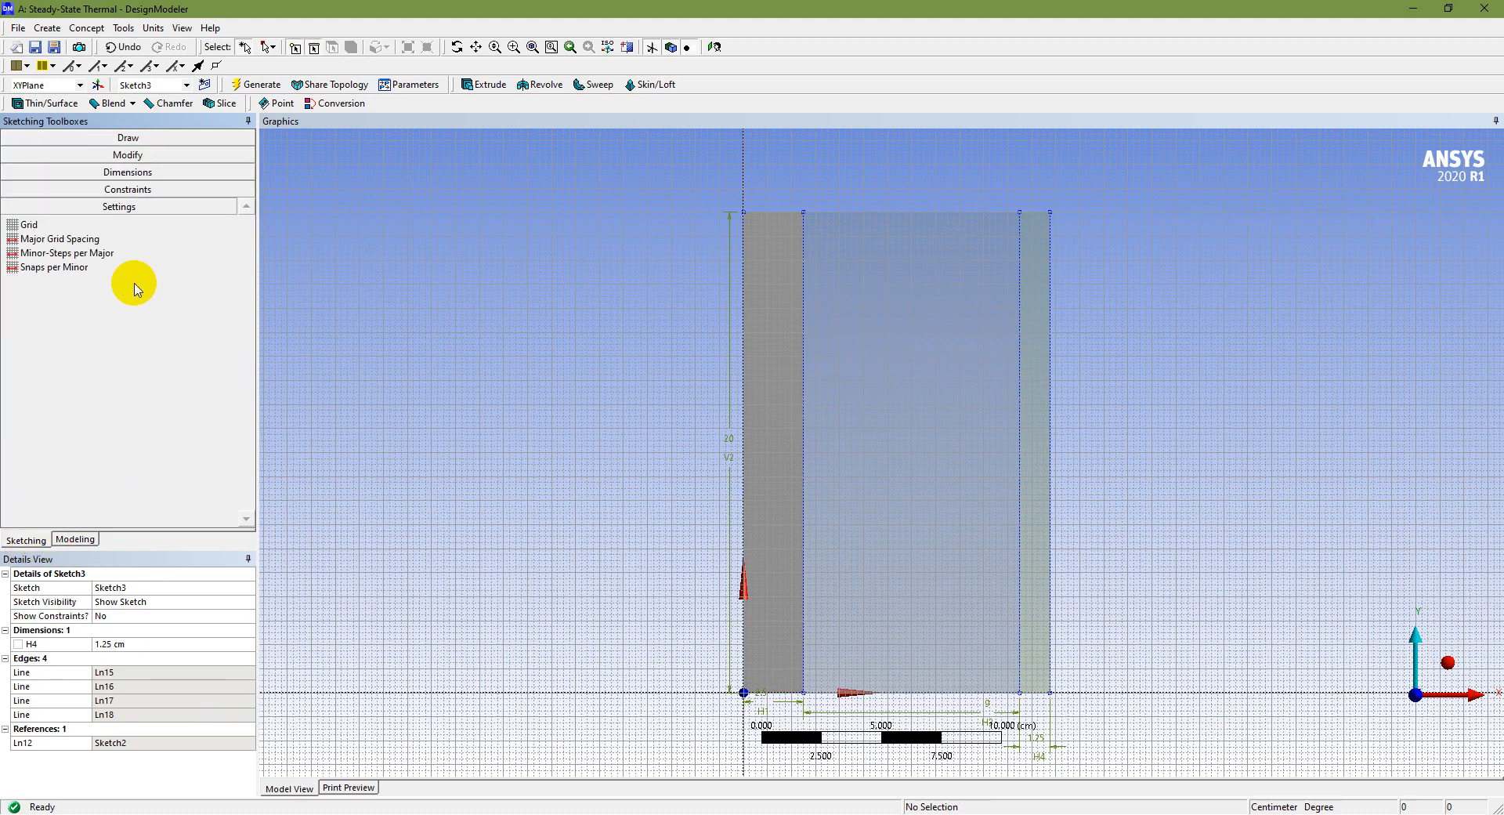
click(101, 225)
click(208, 225)
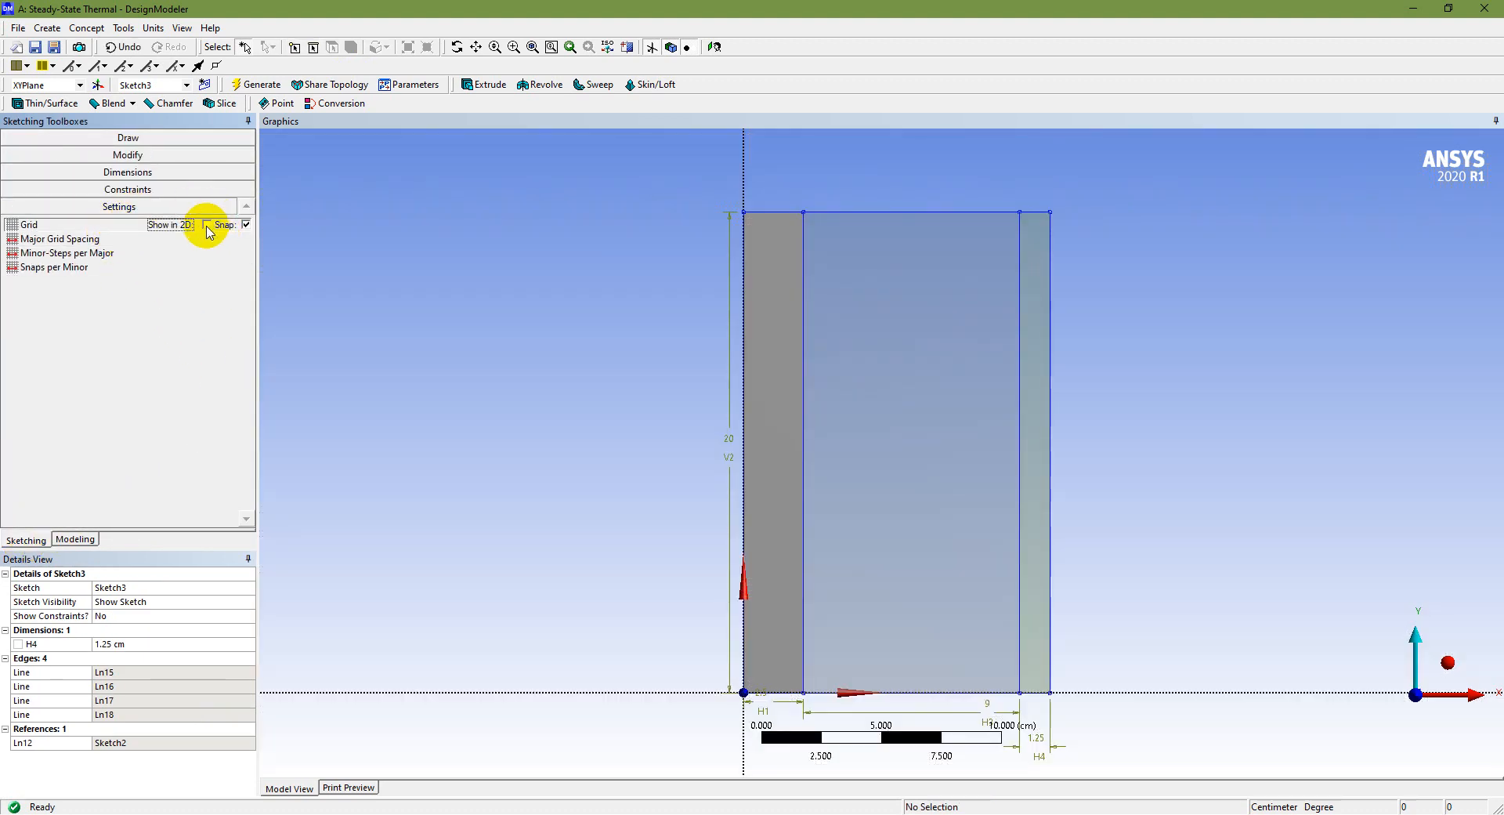
click(76, 539)
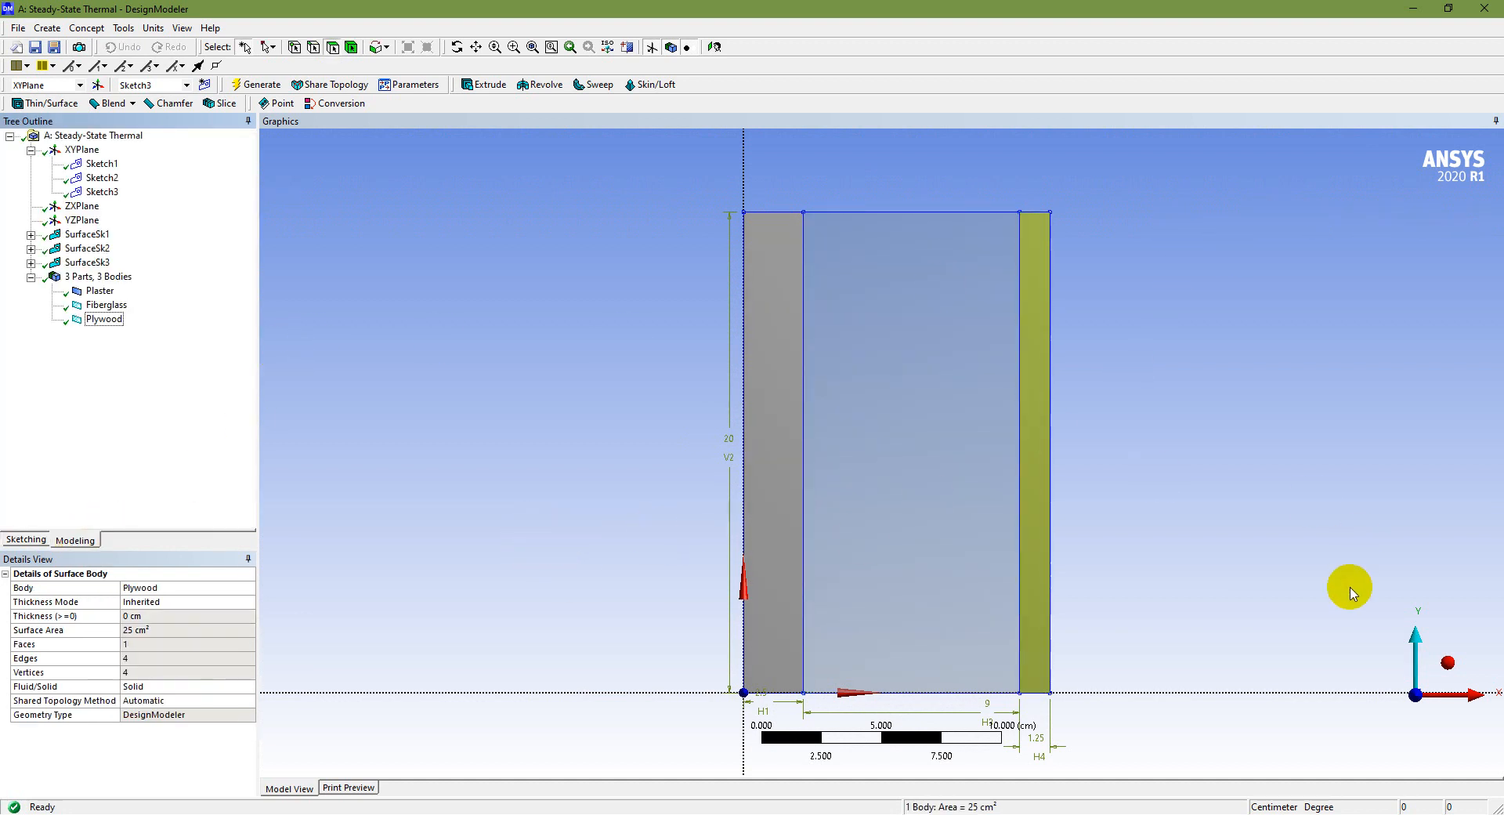
Step: Examine the three wall layers and their width dimensions in isometric and front views
click(1449, 662)
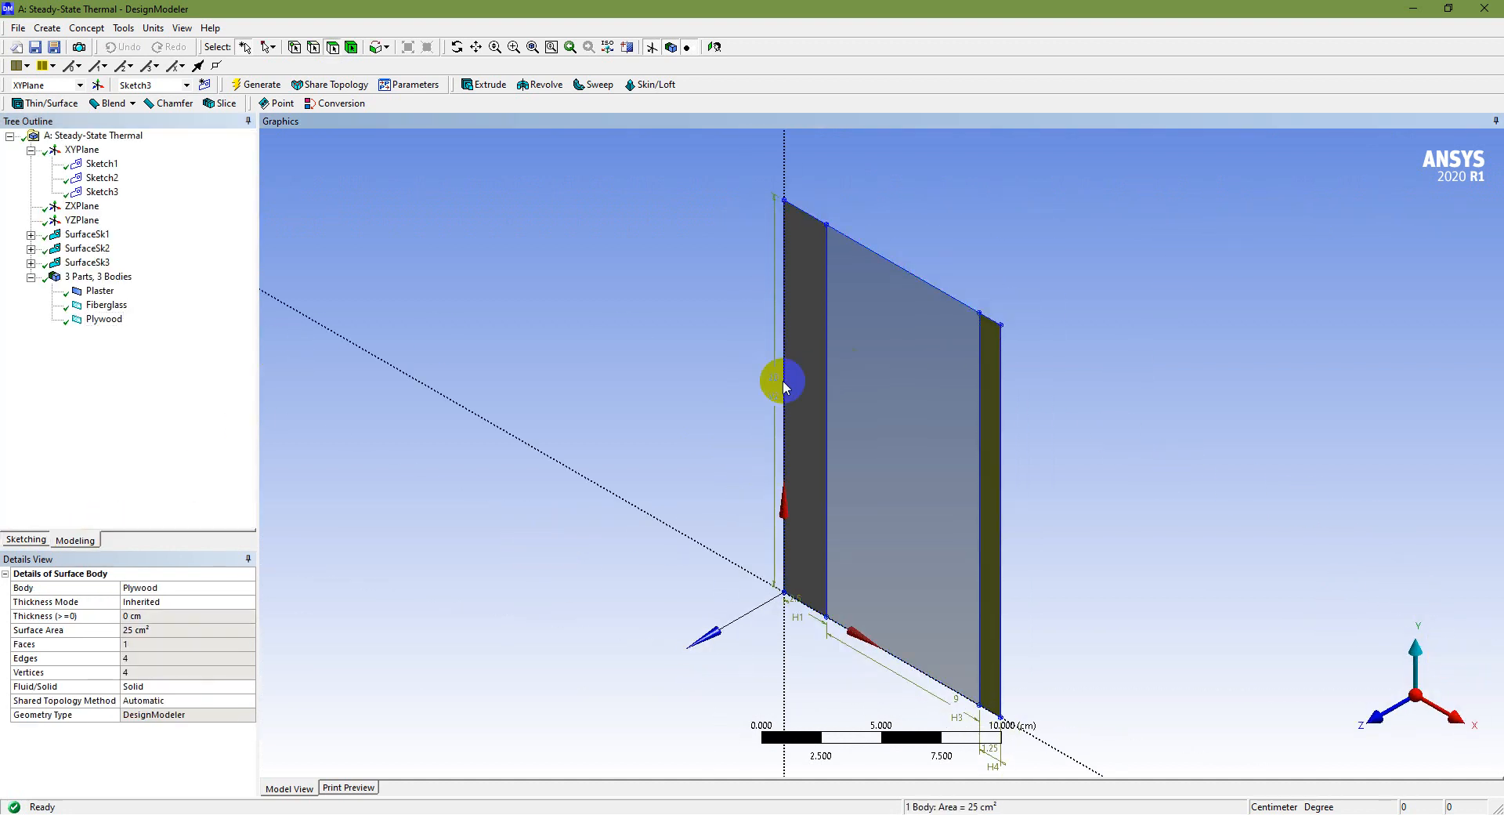
click(1381, 711)
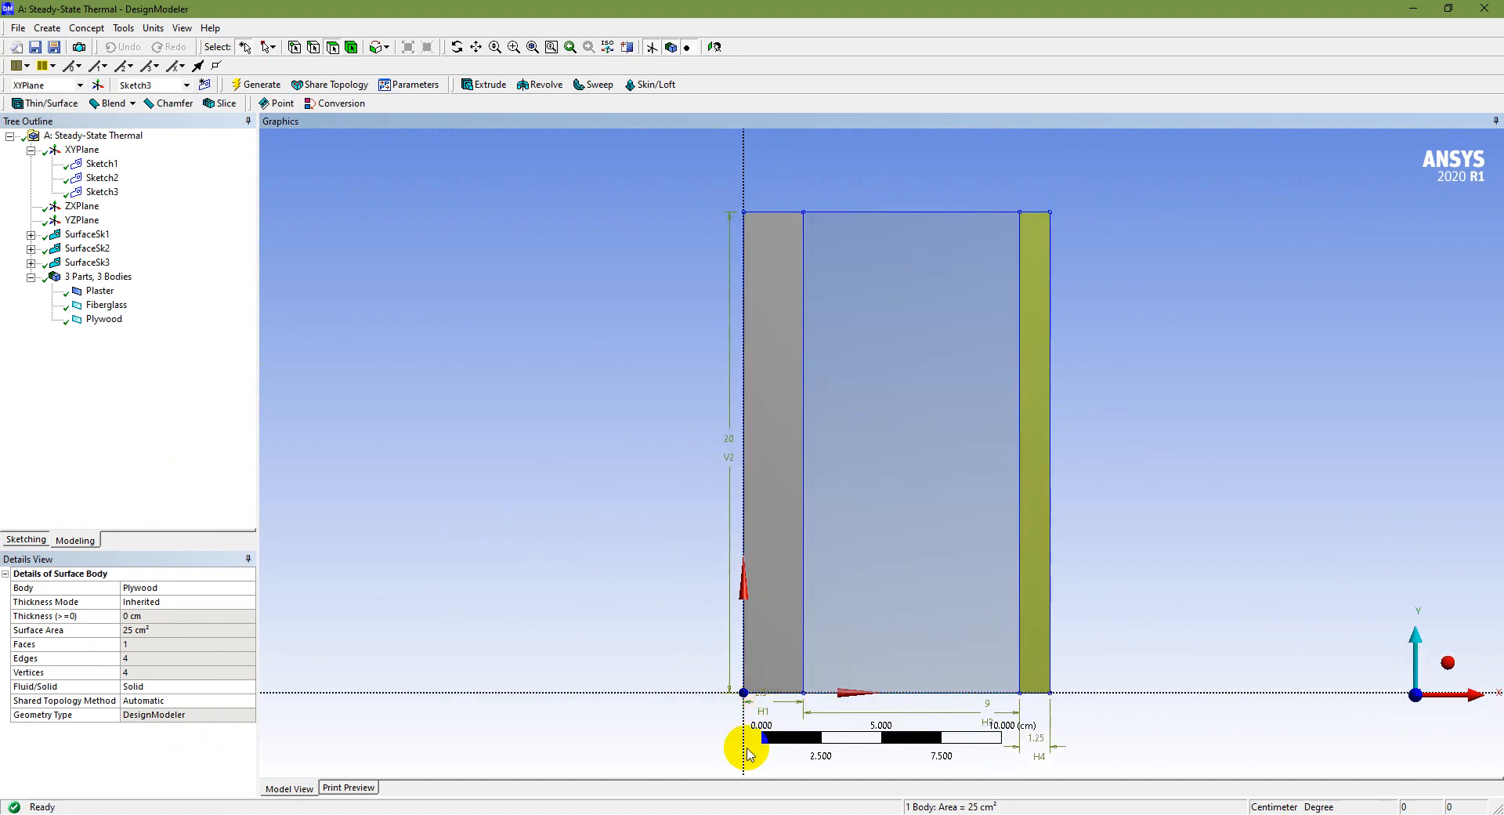
click(773, 700)
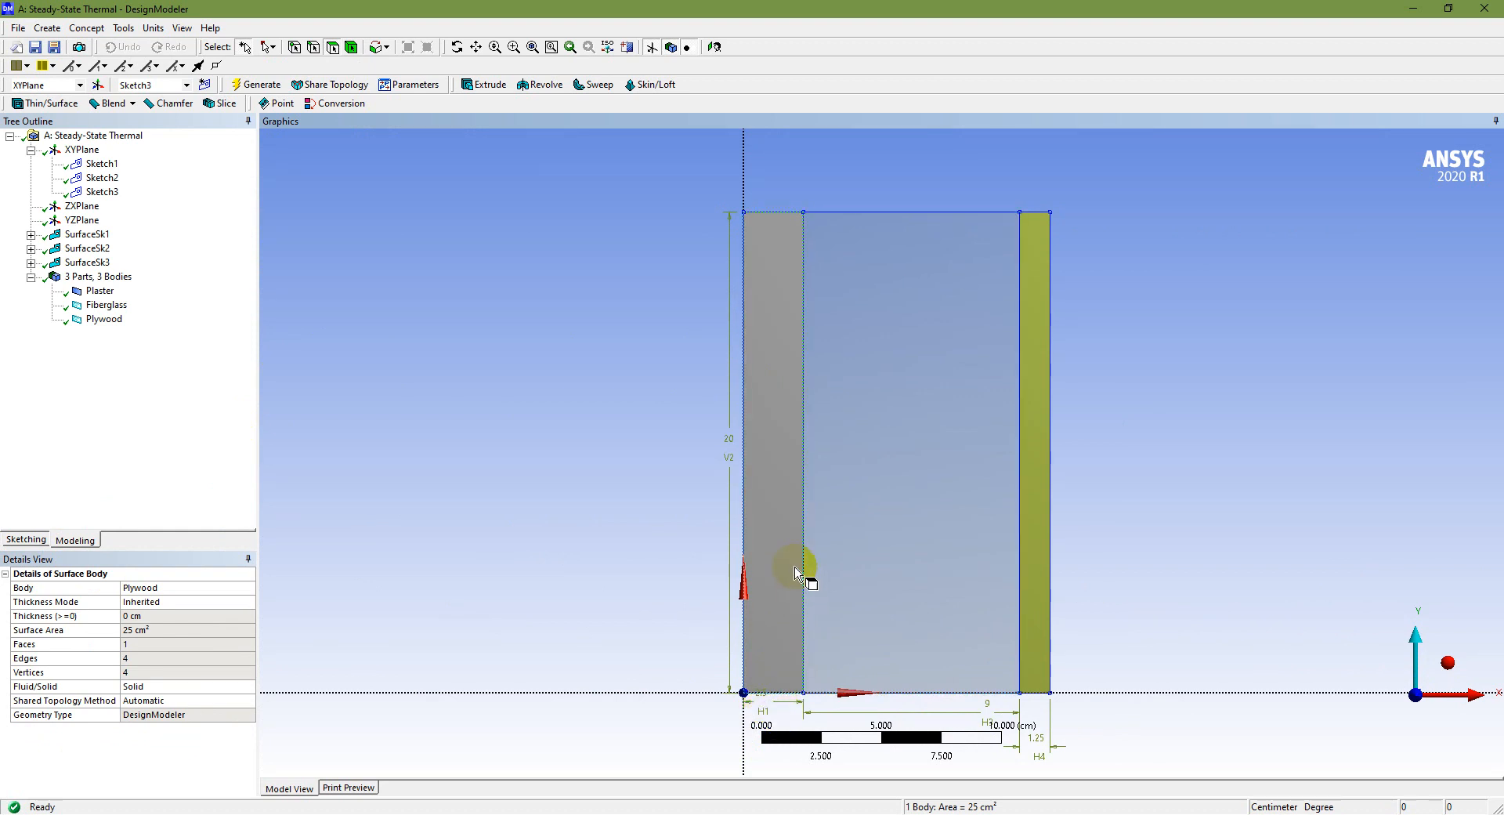
click(794, 699)
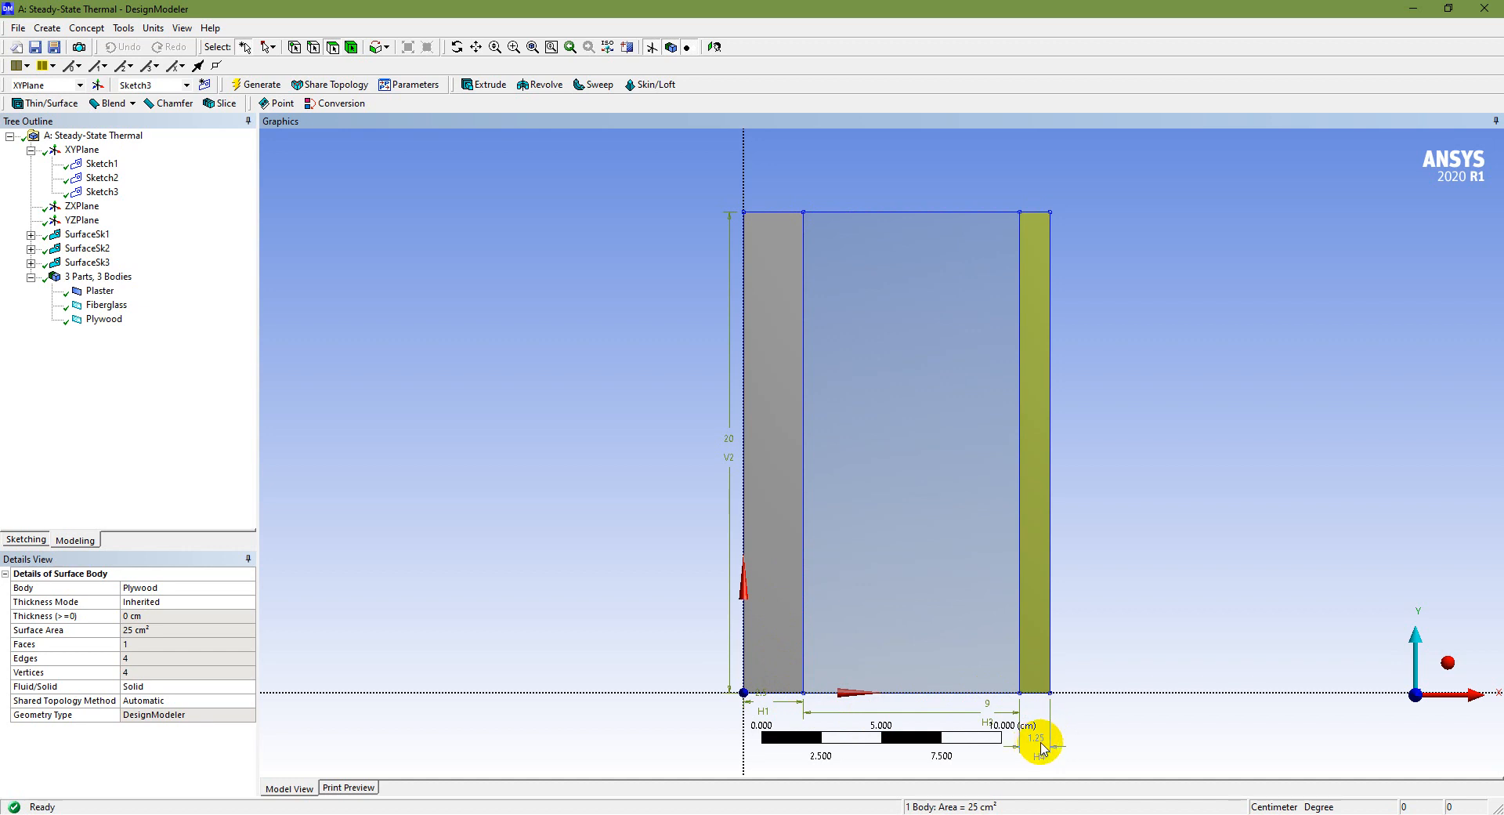
click(1449, 664)
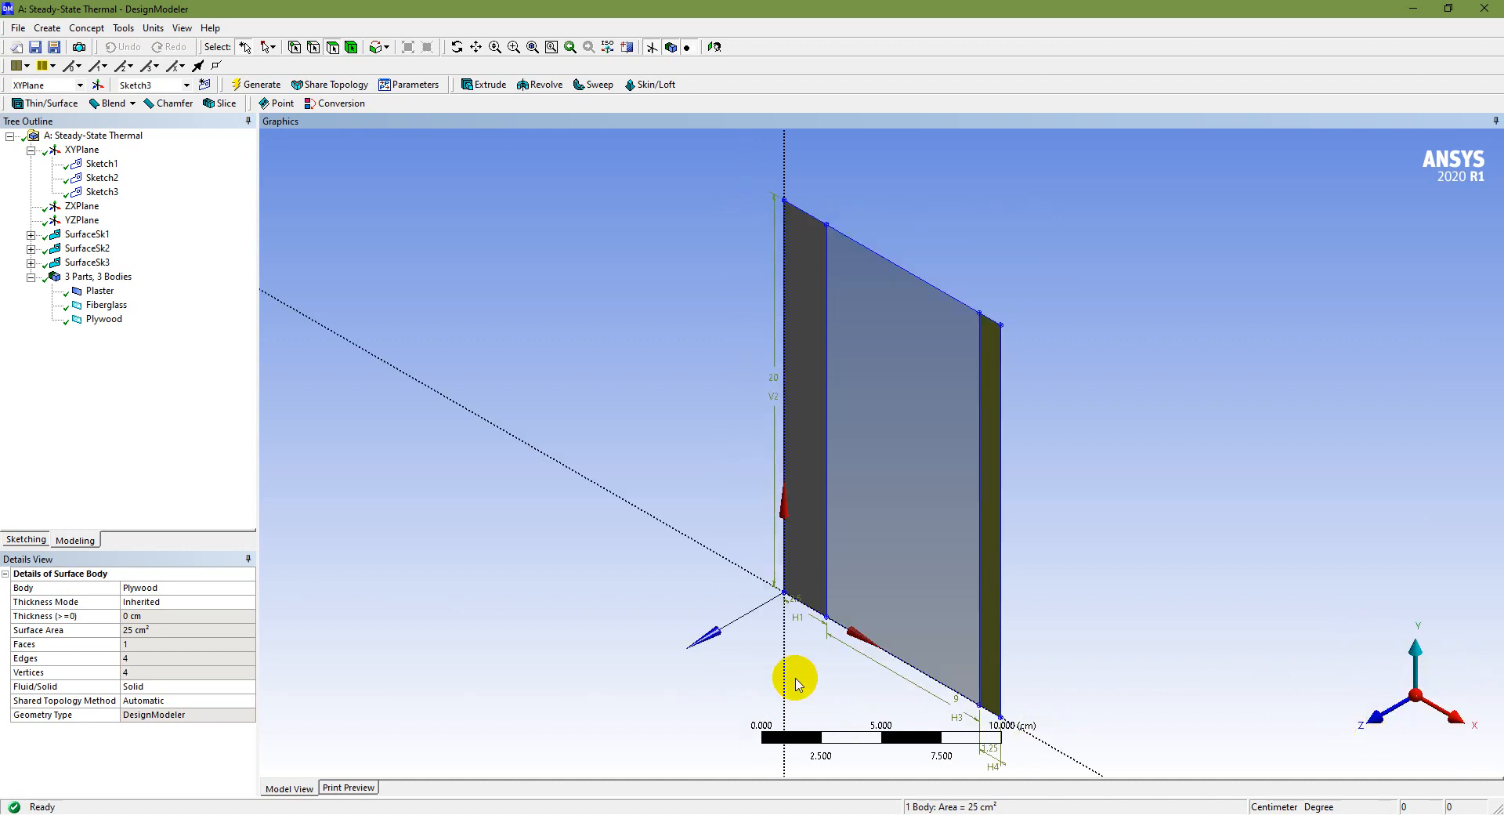
click(807, 605)
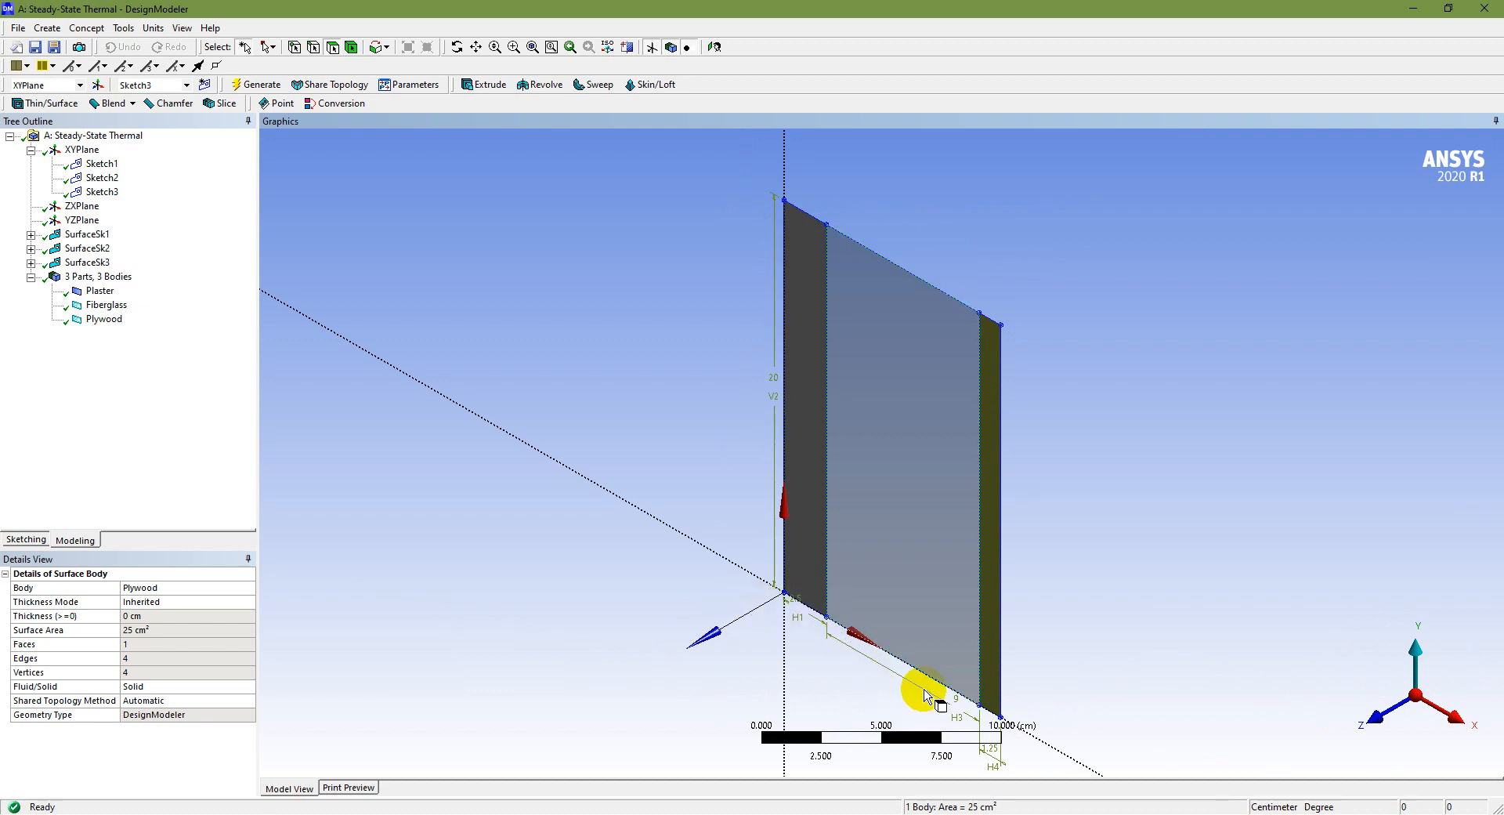
click(1377, 716)
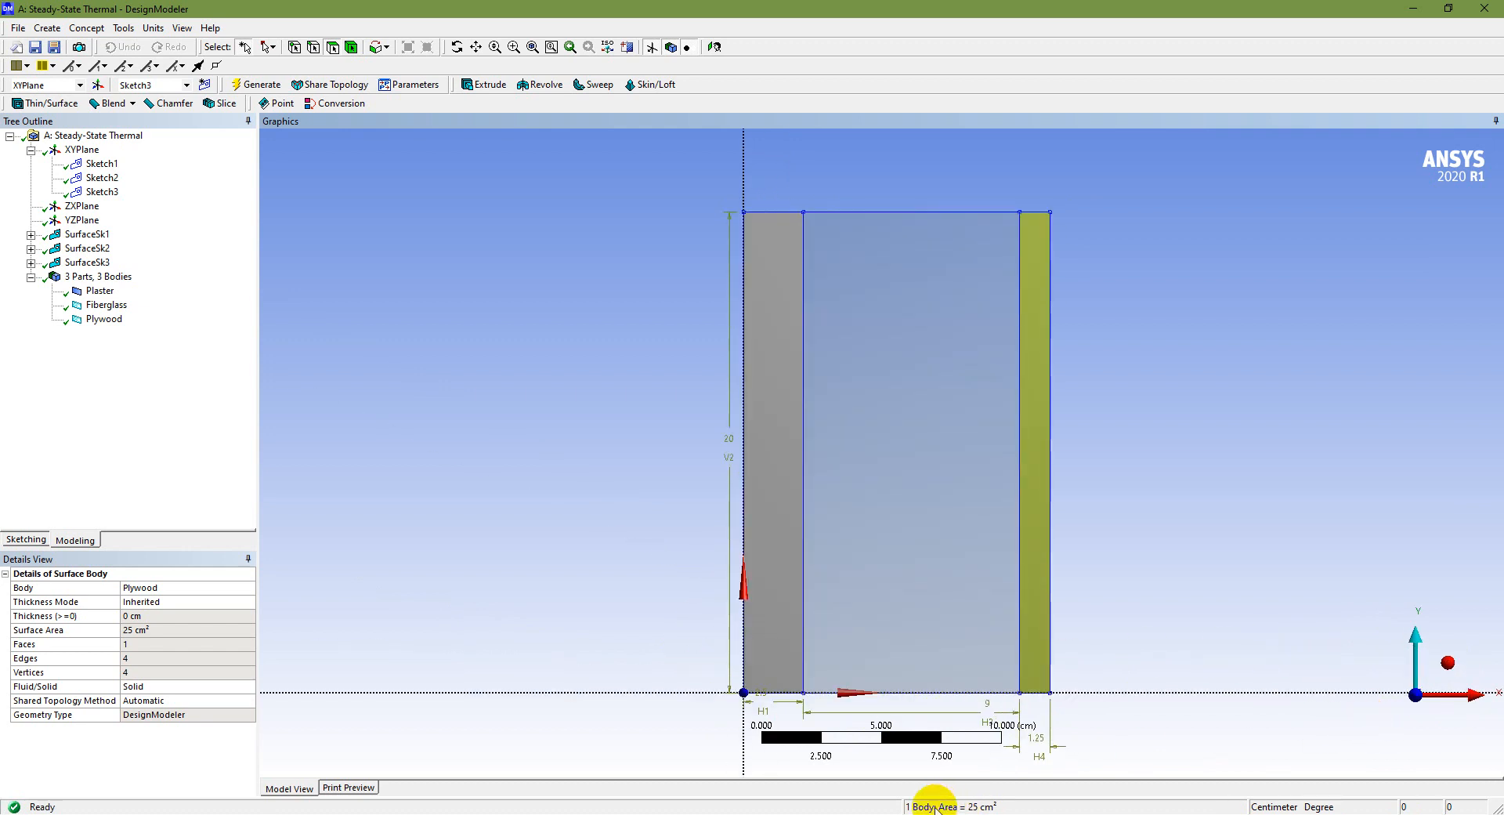
scroll(702, 287, down, 1)
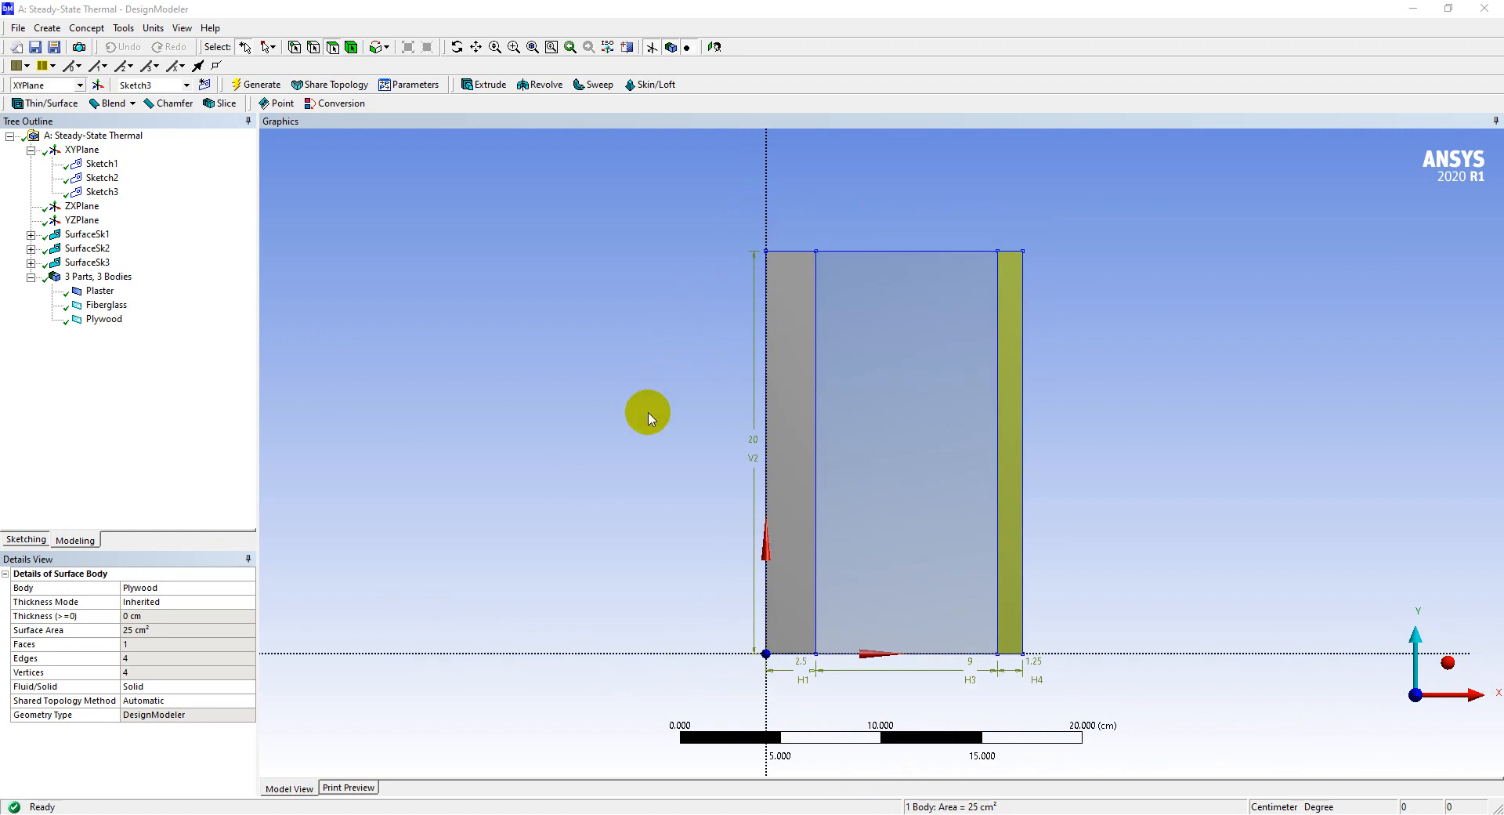
Step: Save the geometry and switch to PowerPoint to review the Model stage of the composite wall workflow slide
click(35, 47)
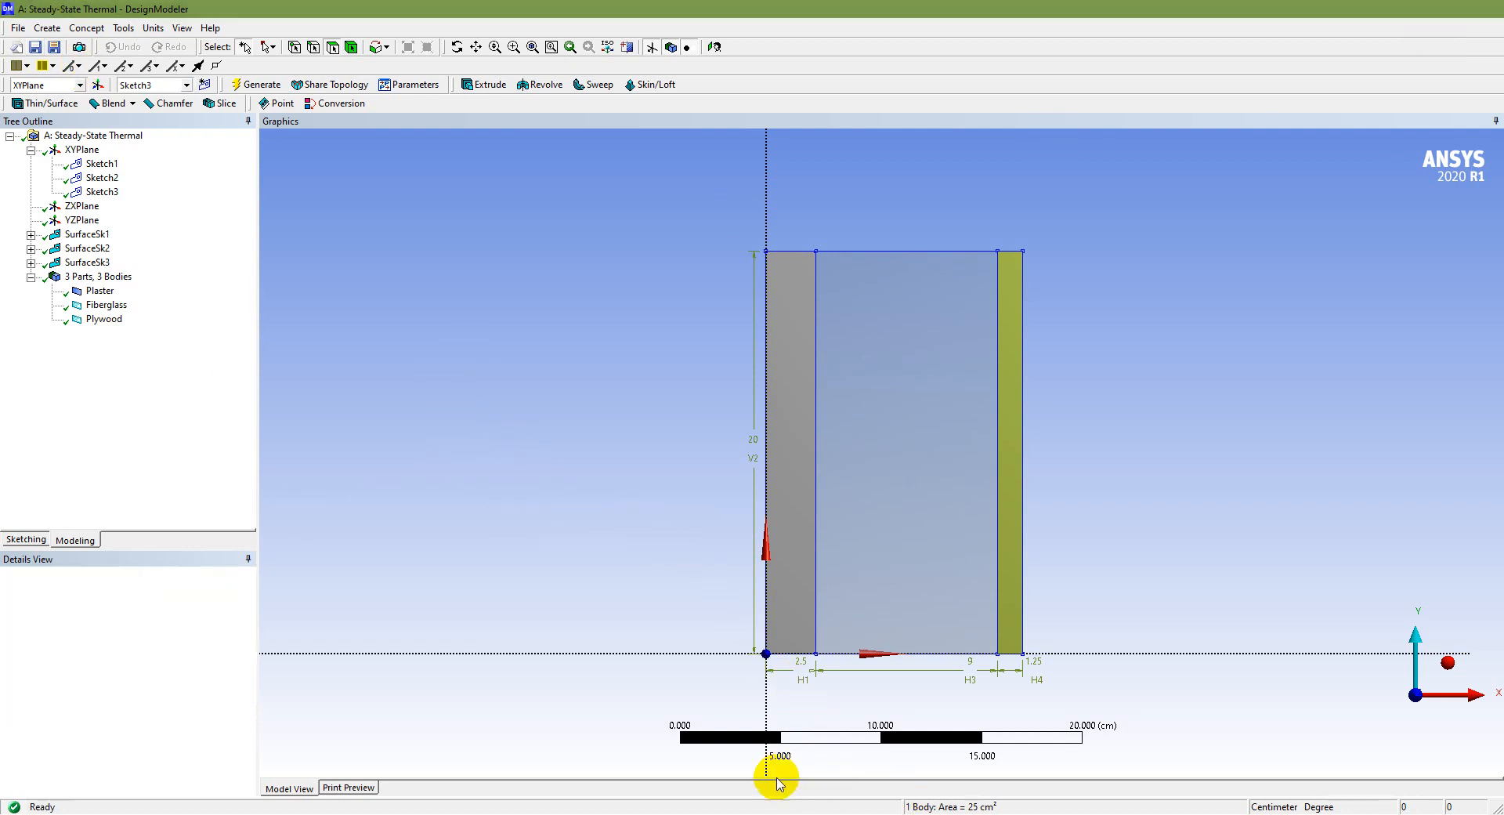
key(alt+Tab)
key(Right)
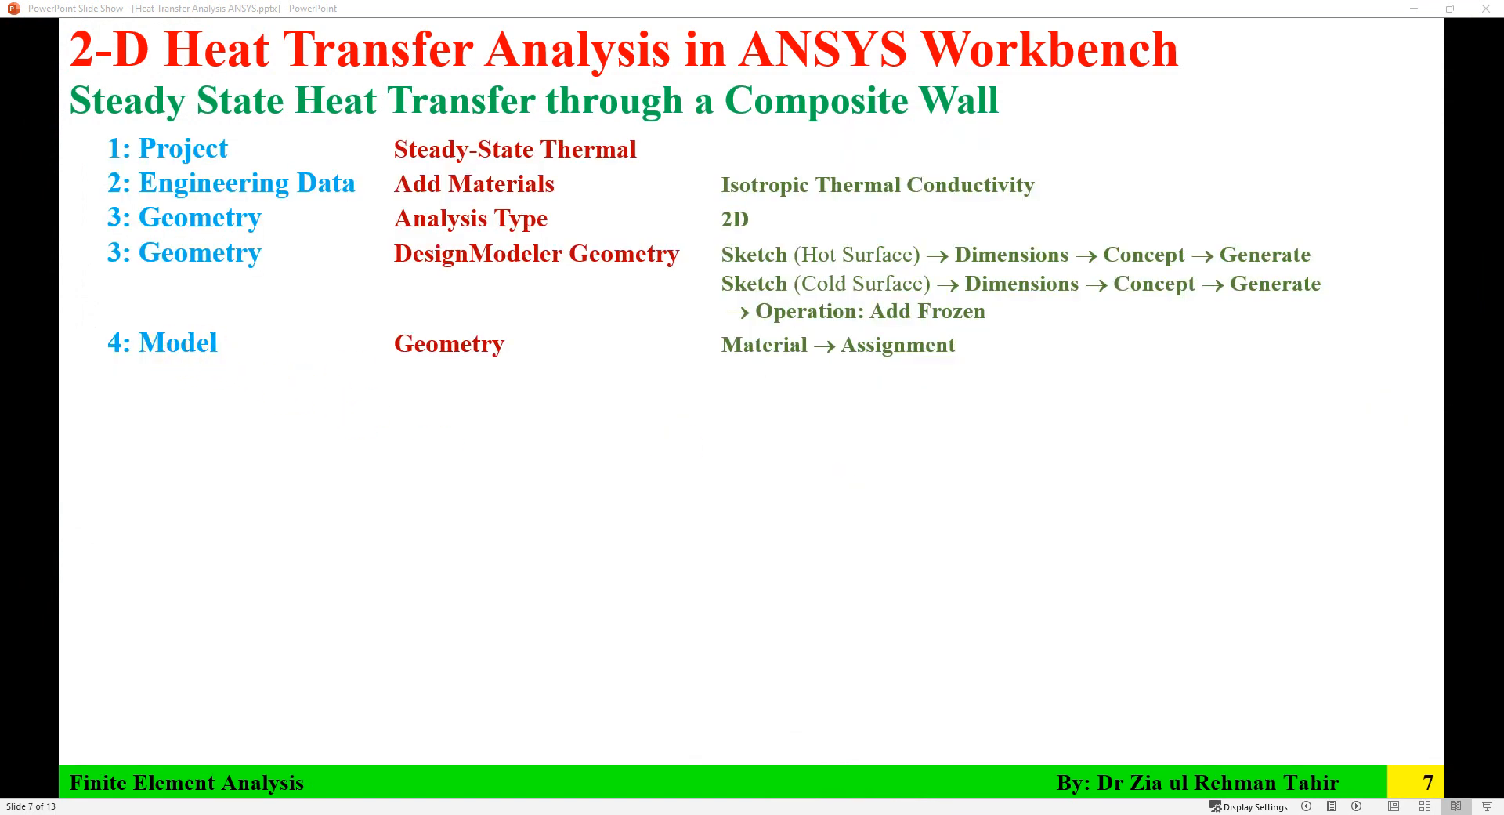
Step: Switch to Workbench, open the Model of the Steady-State Thermal system in Mechanical and check the material assignment step on the PowerPoint slide
key(alt+Tab)
click(306, 199)
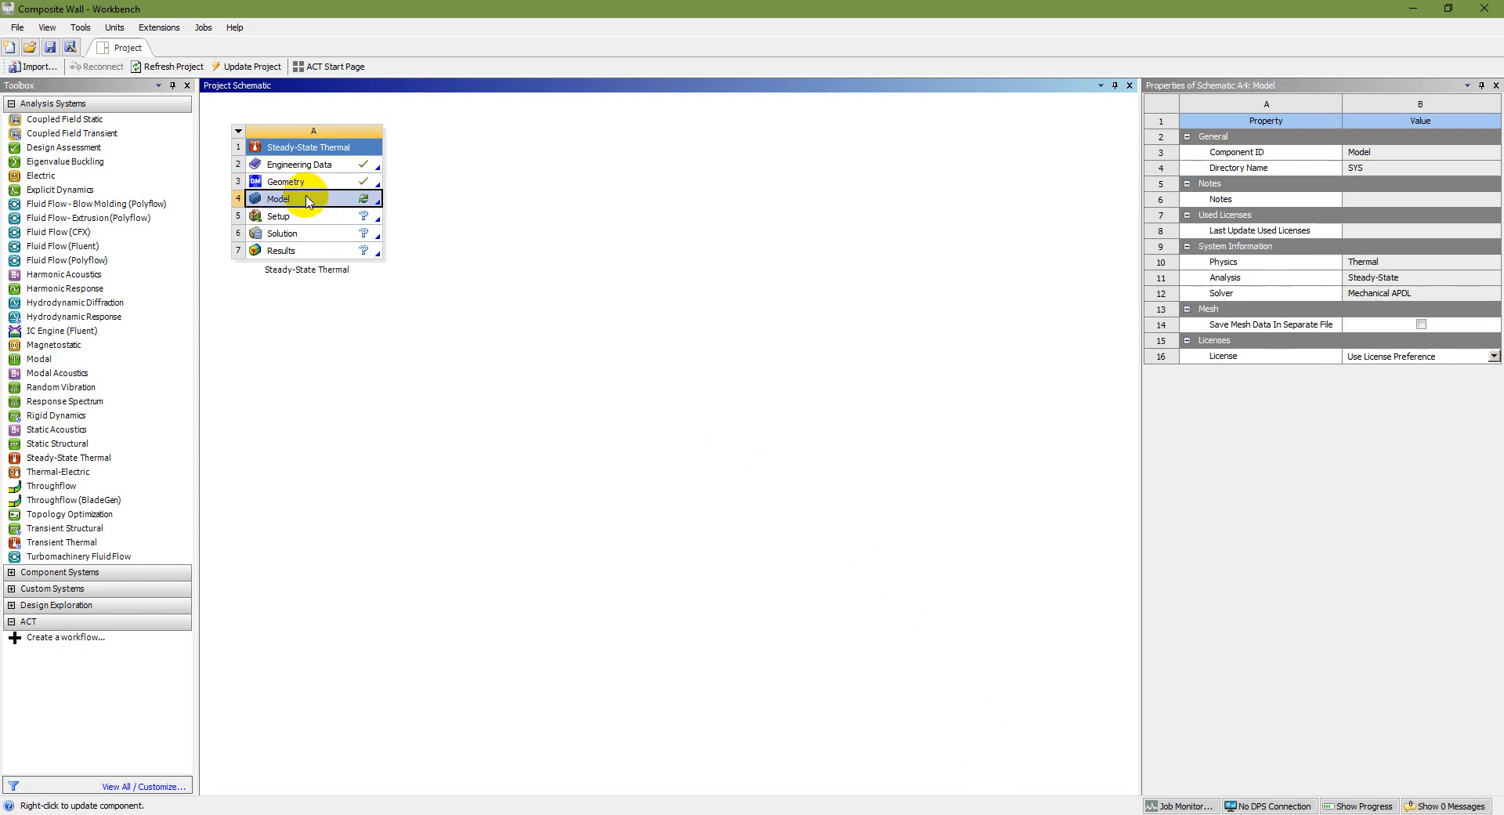
double_click(306, 201)
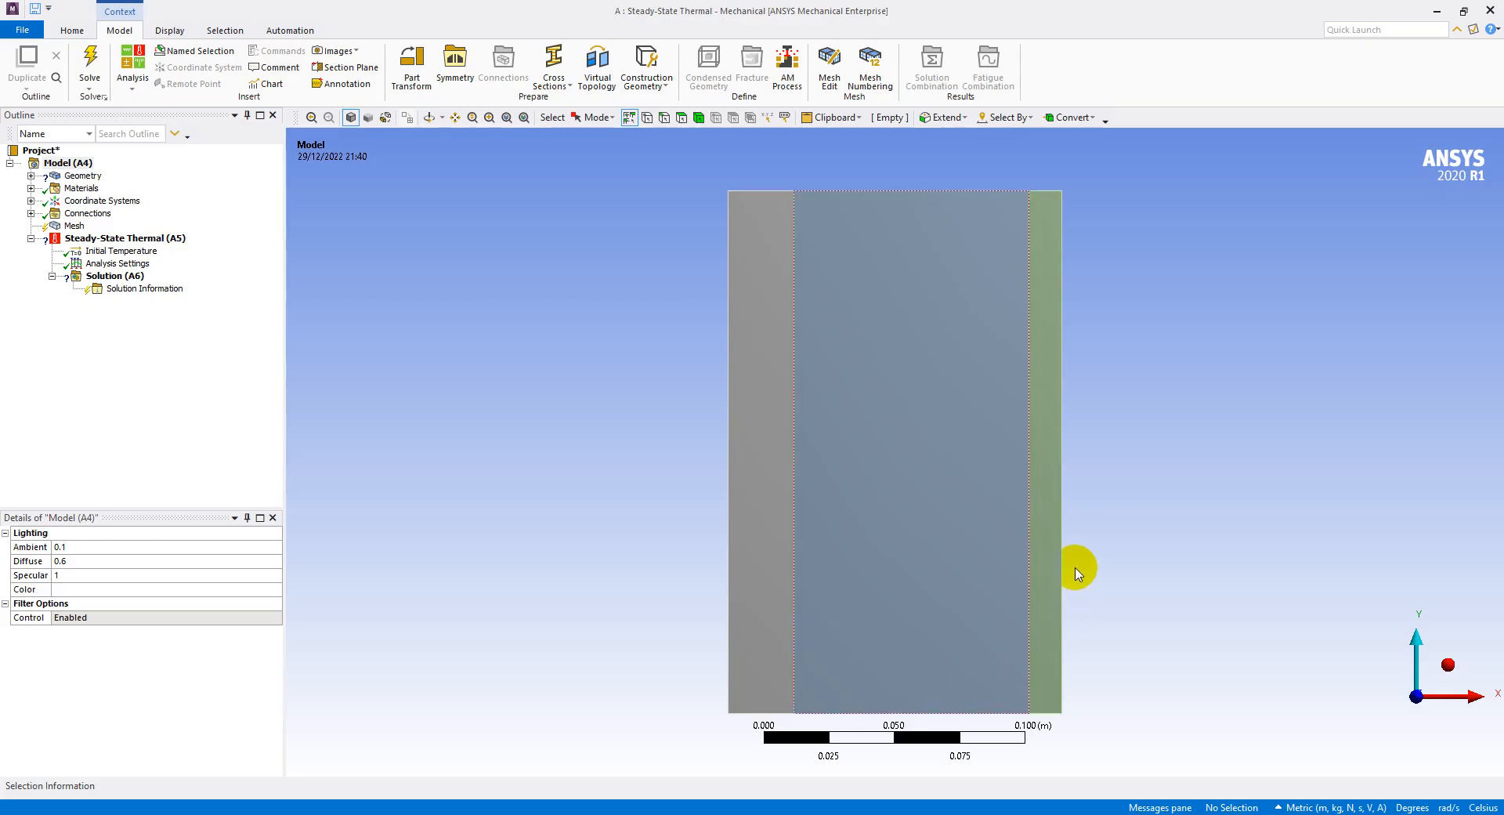
key(alt+Tab)
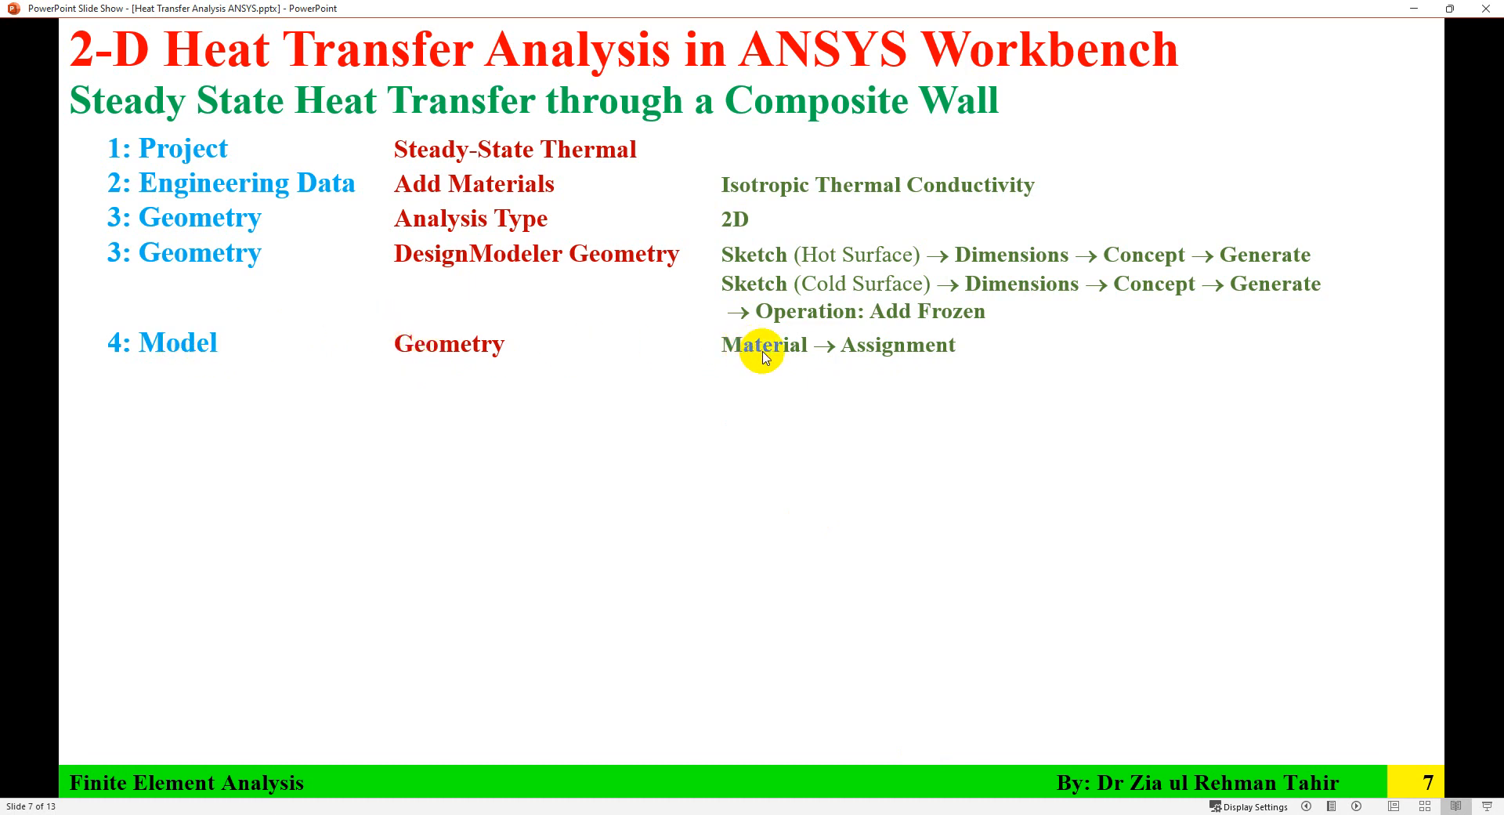
click(1414, 8)
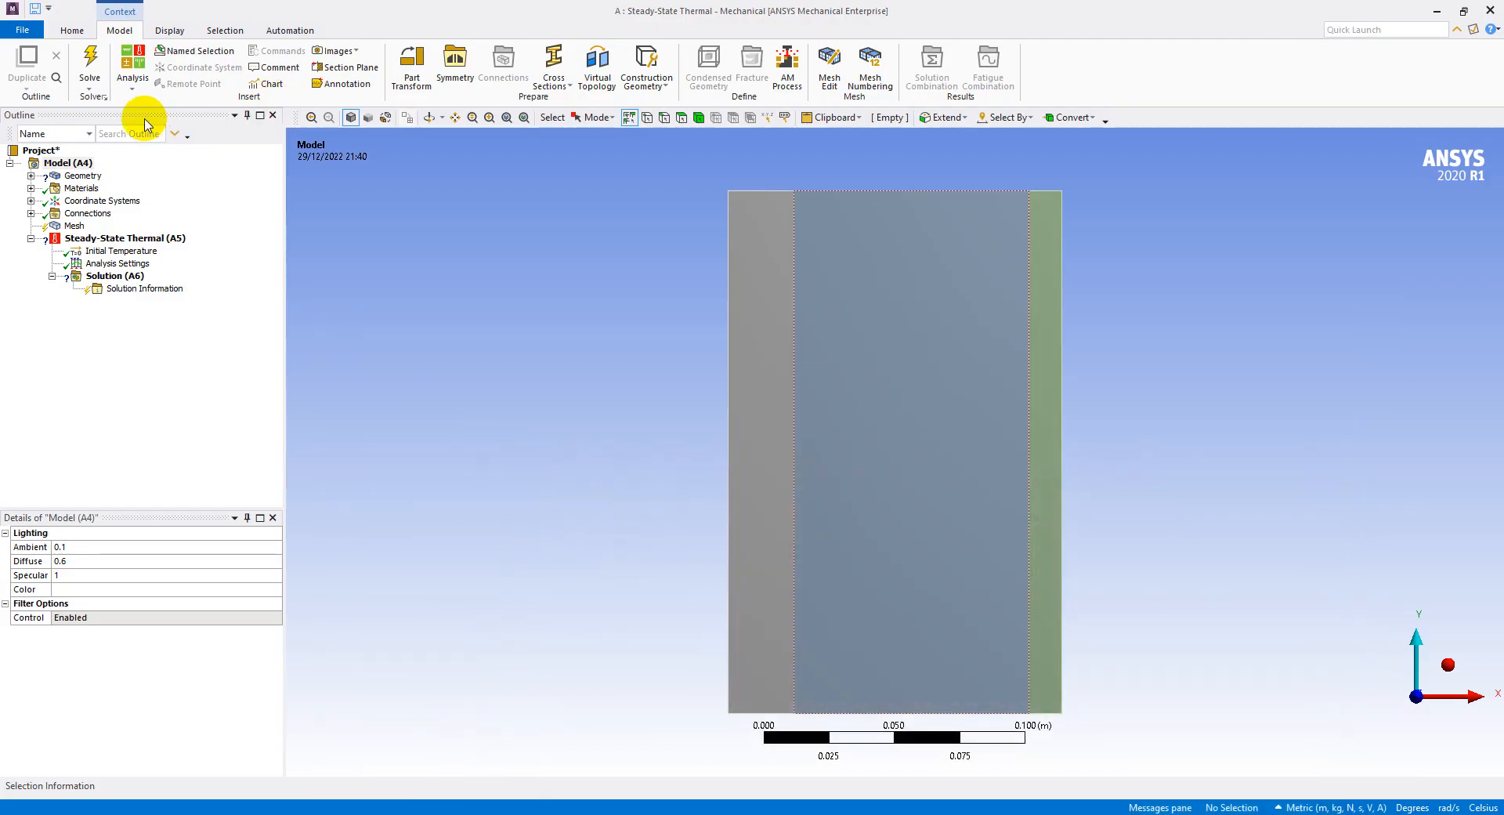
Step: Assign the Plaster material to the Plaster body of the model geometry
click(76, 164)
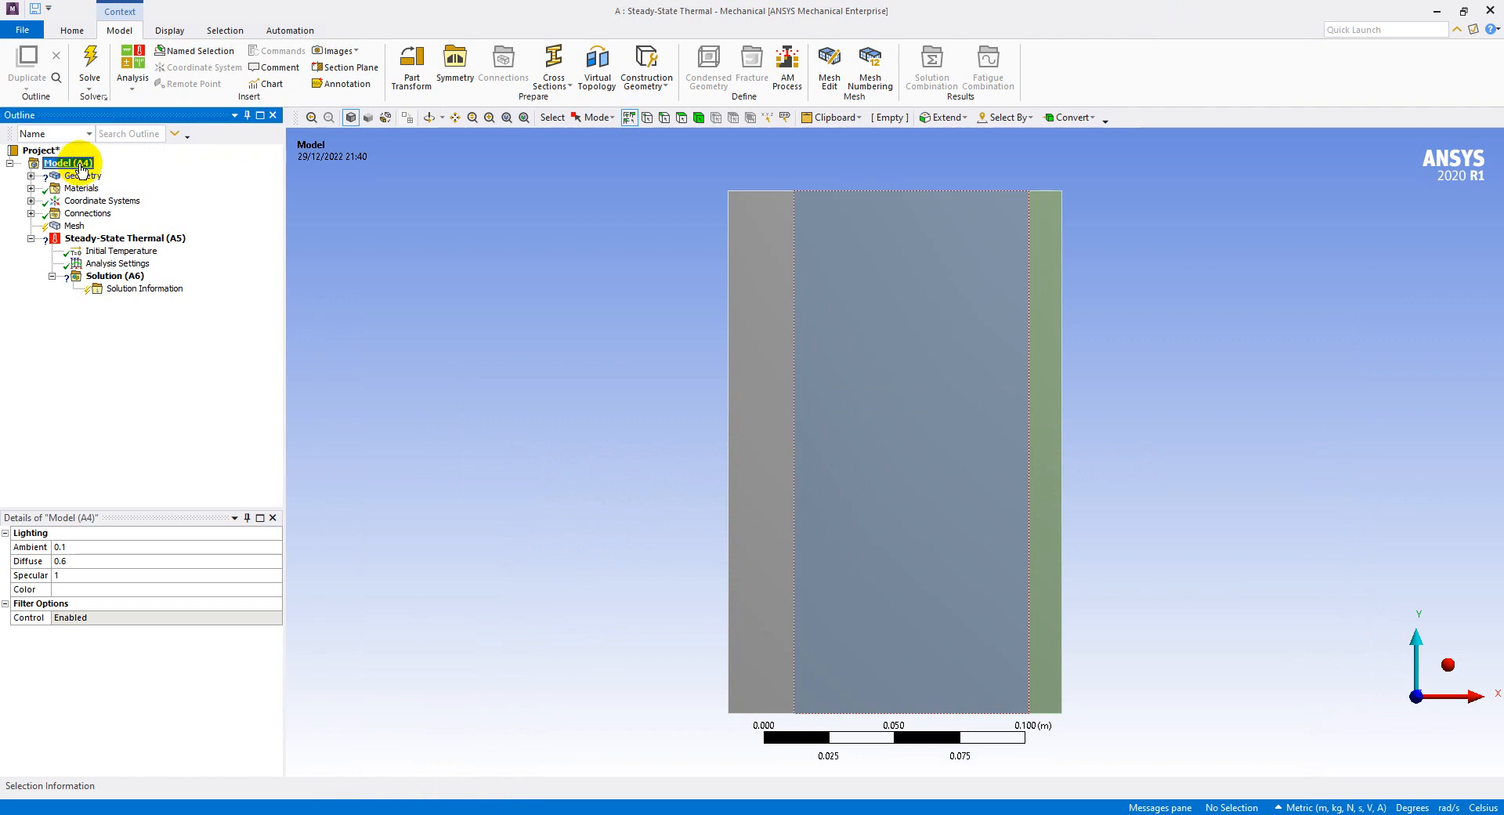
click(31, 177)
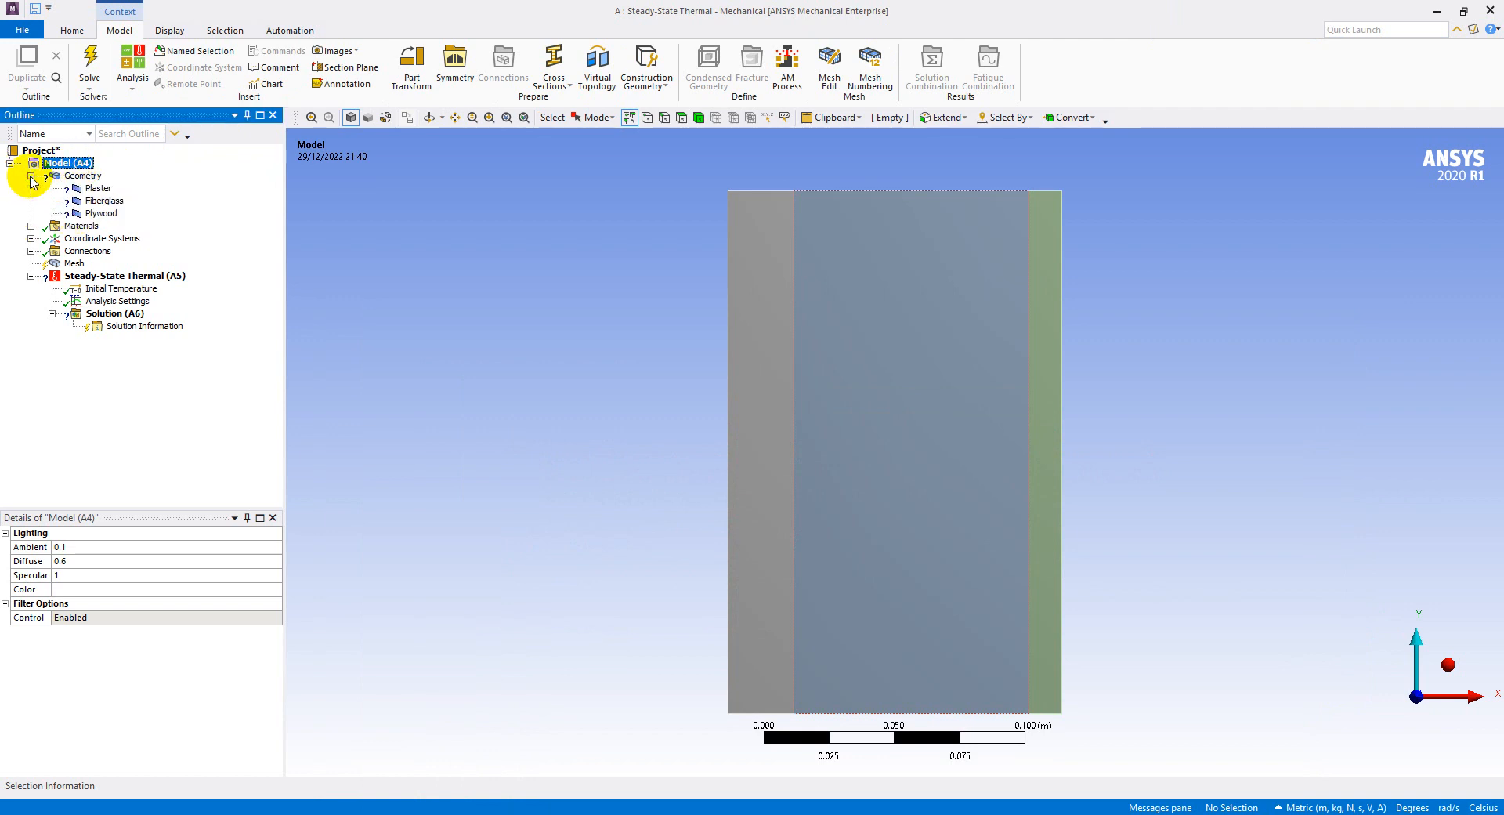
click(102, 190)
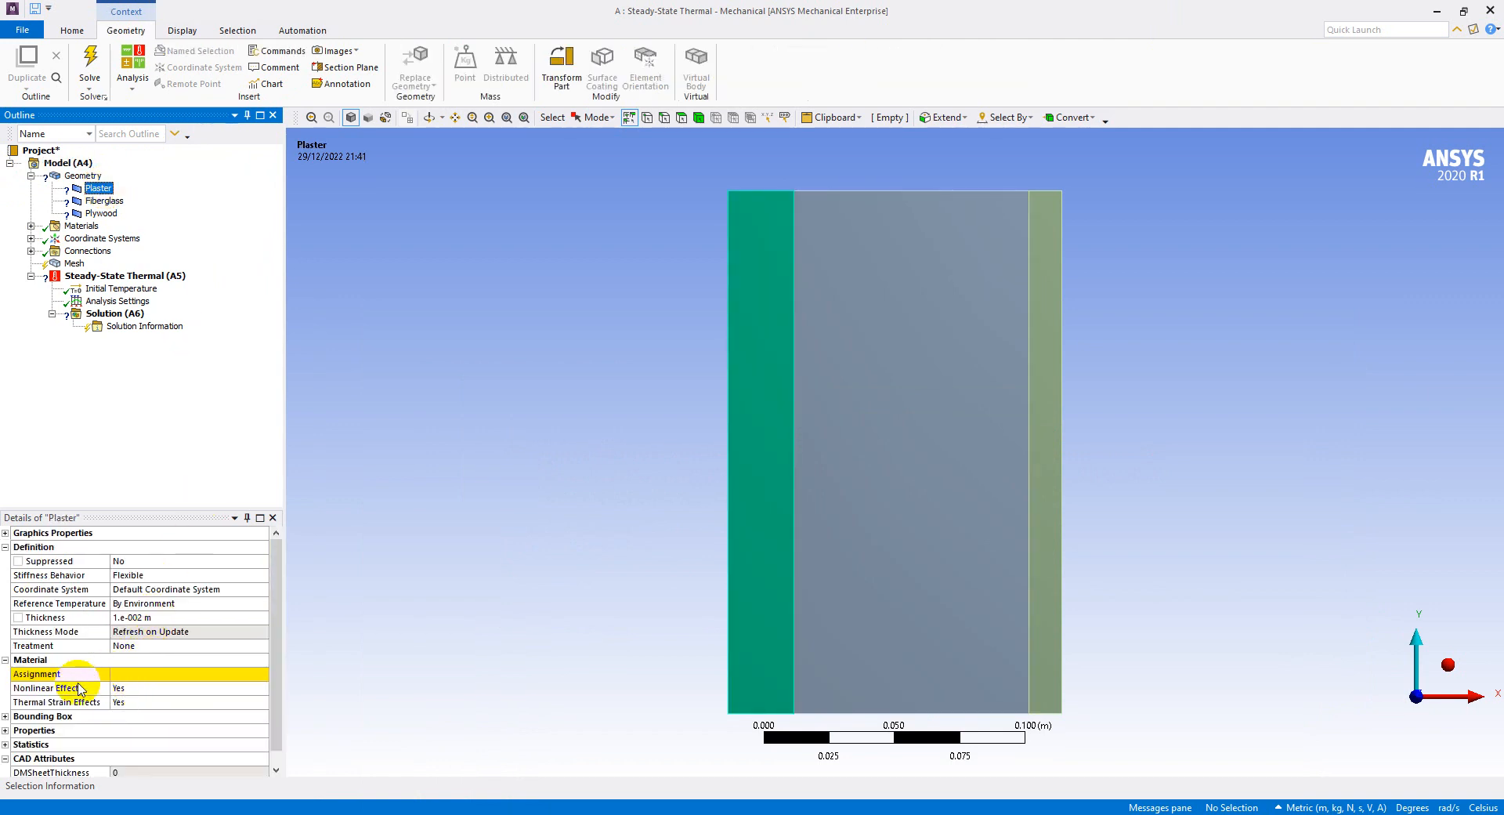
click(139, 675)
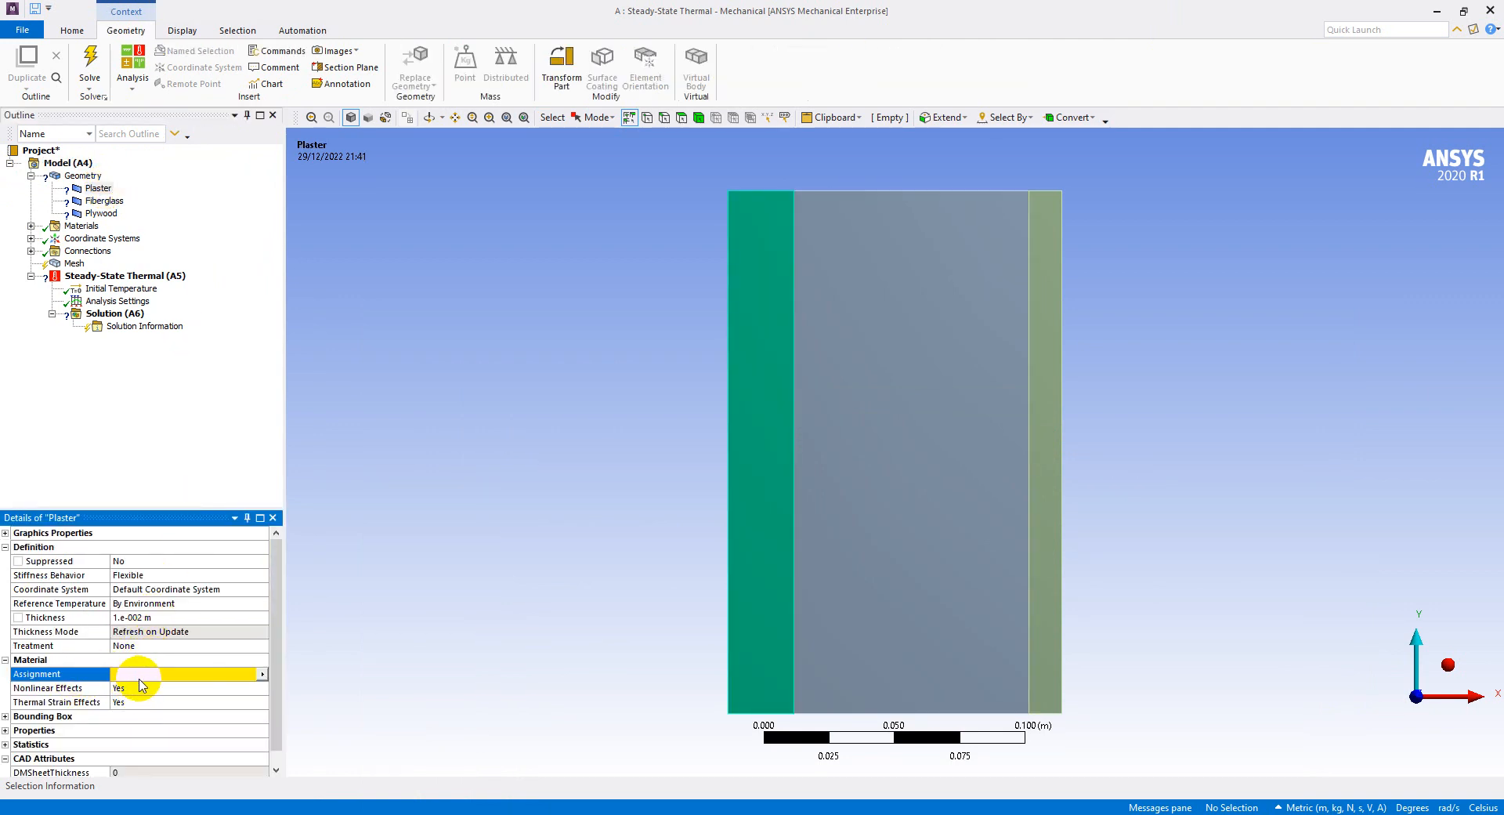
click(261, 673)
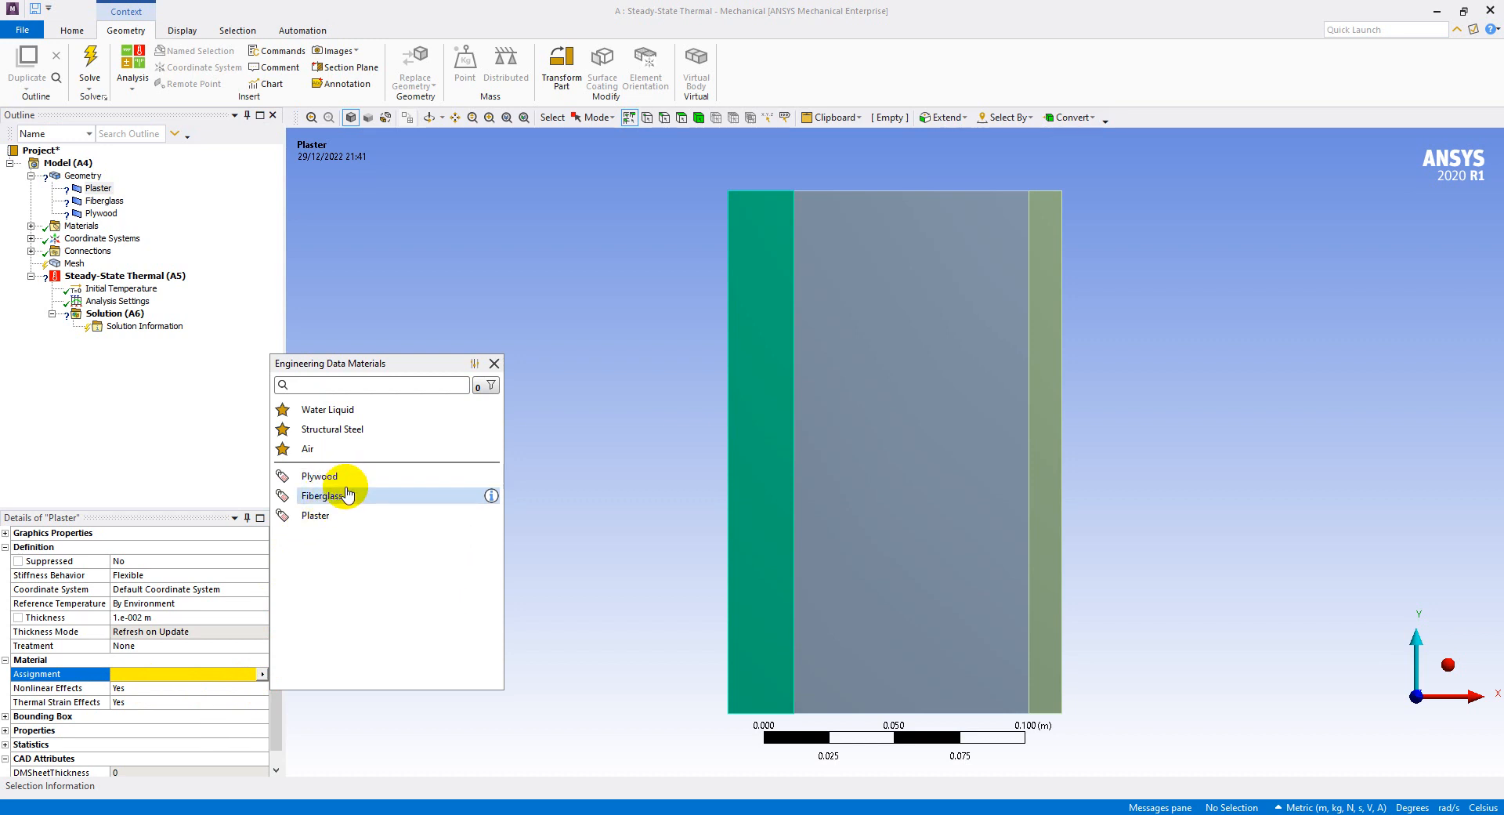
click(331, 515)
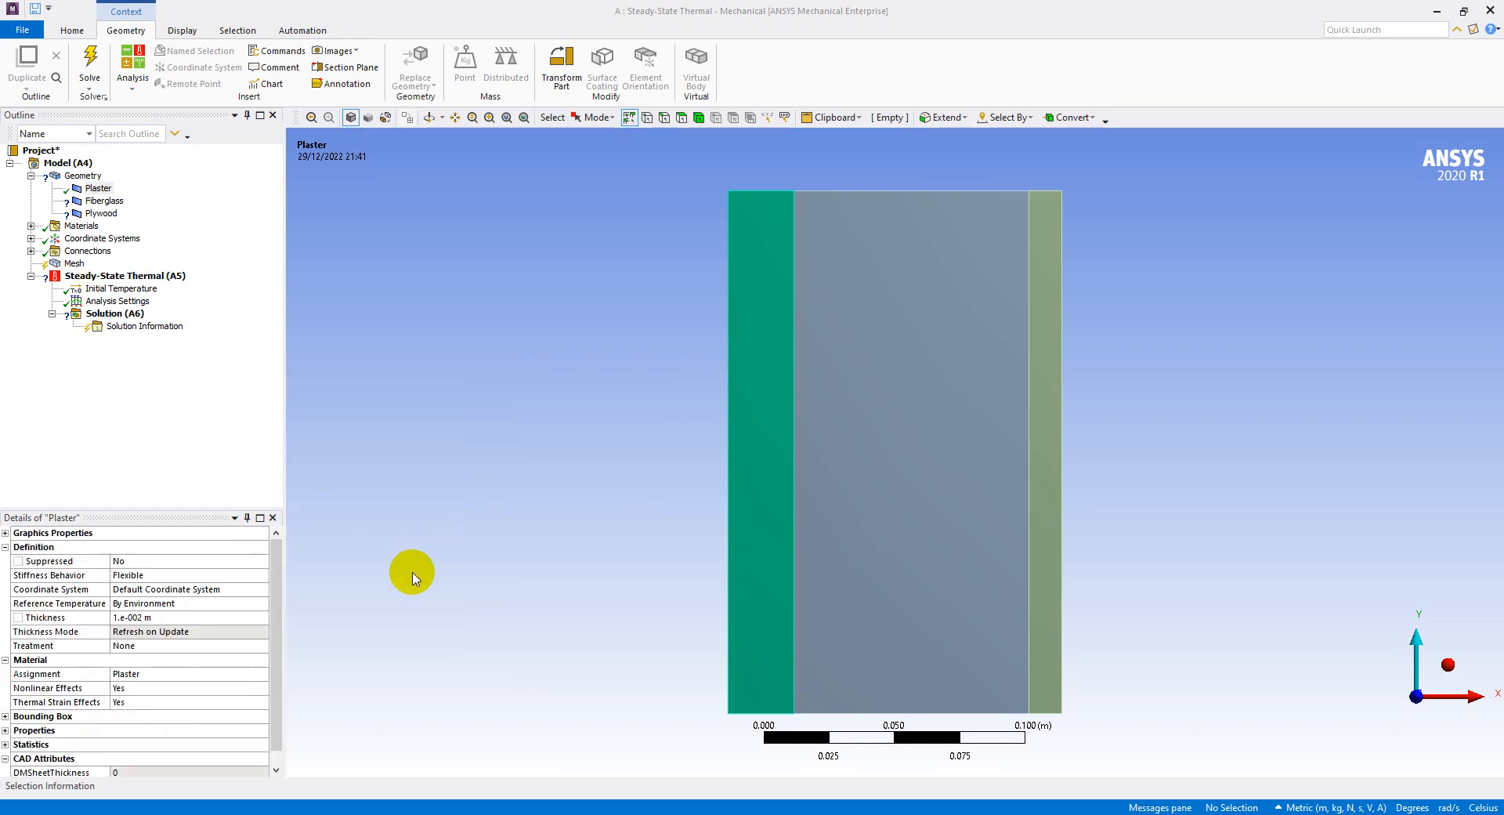
Step: Assign the Fiberglass material to the Fiberglass body
click(104, 201)
click(248, 676)
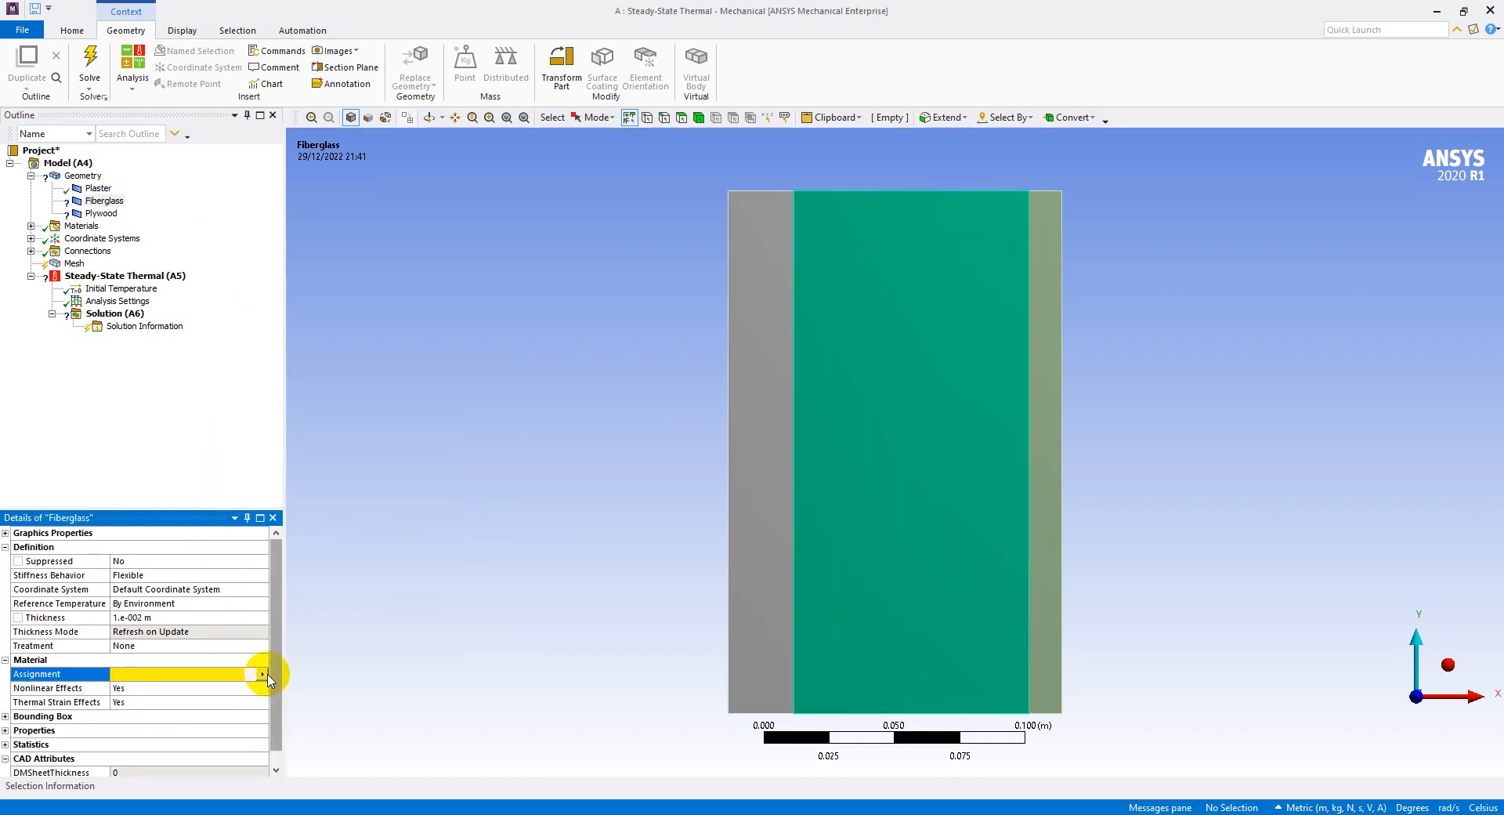
click(262, 674)
click(331, 496)
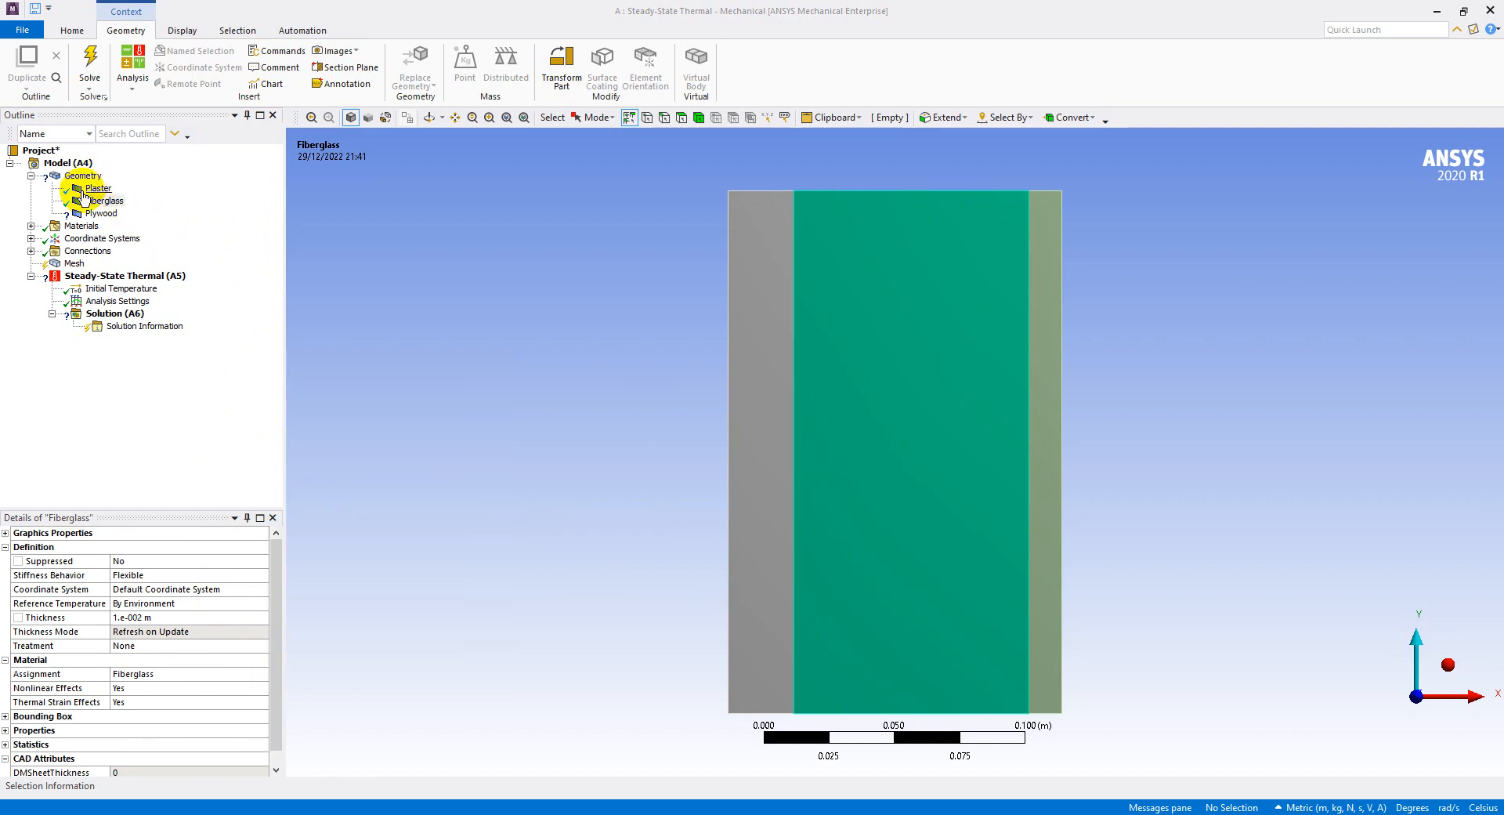
Step: Assign the Plywood material to the Plywood body
click(101, 213)
click(240, 675)
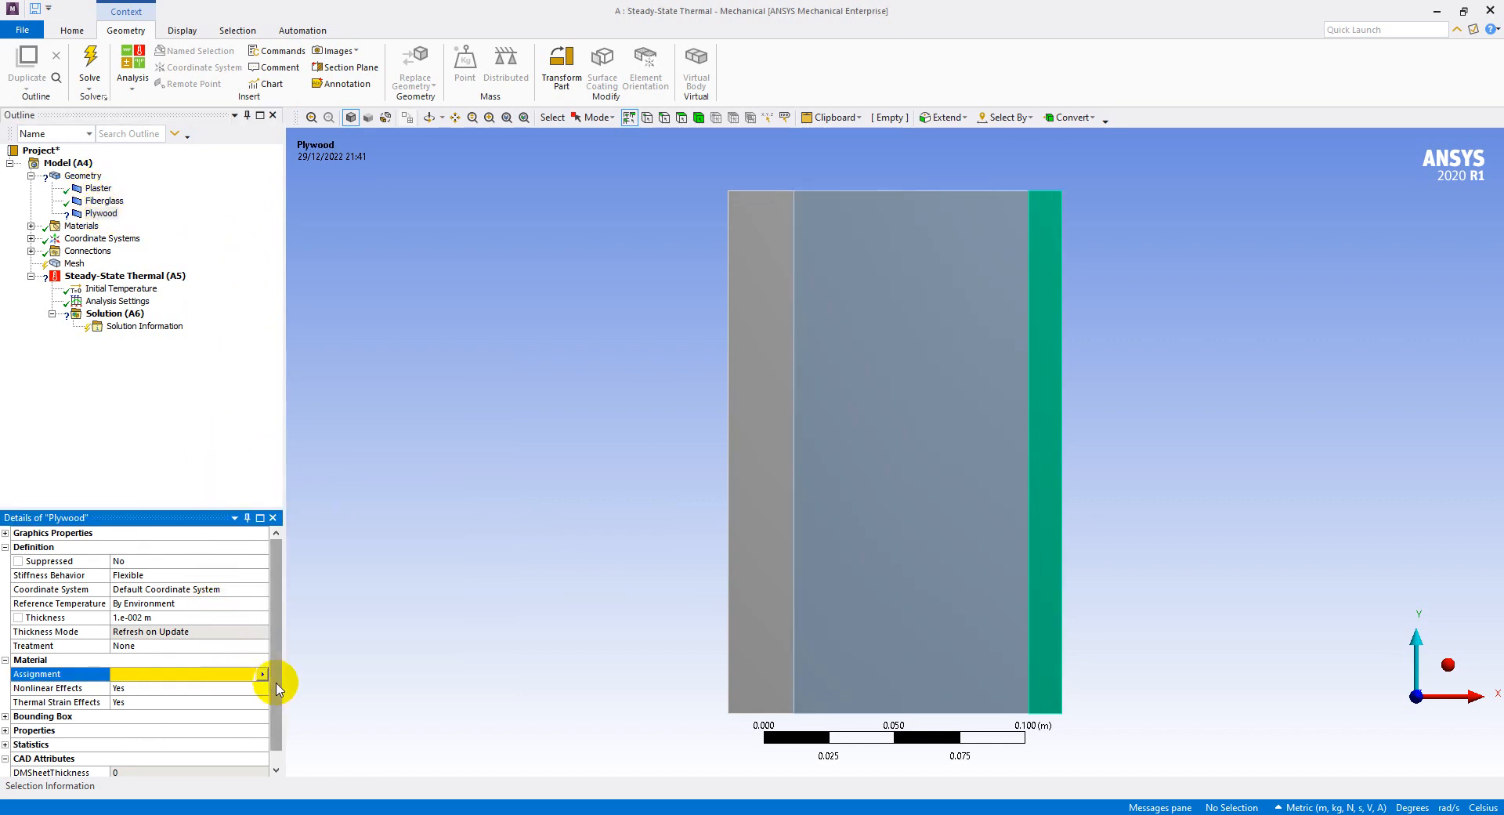
click(262, 674)
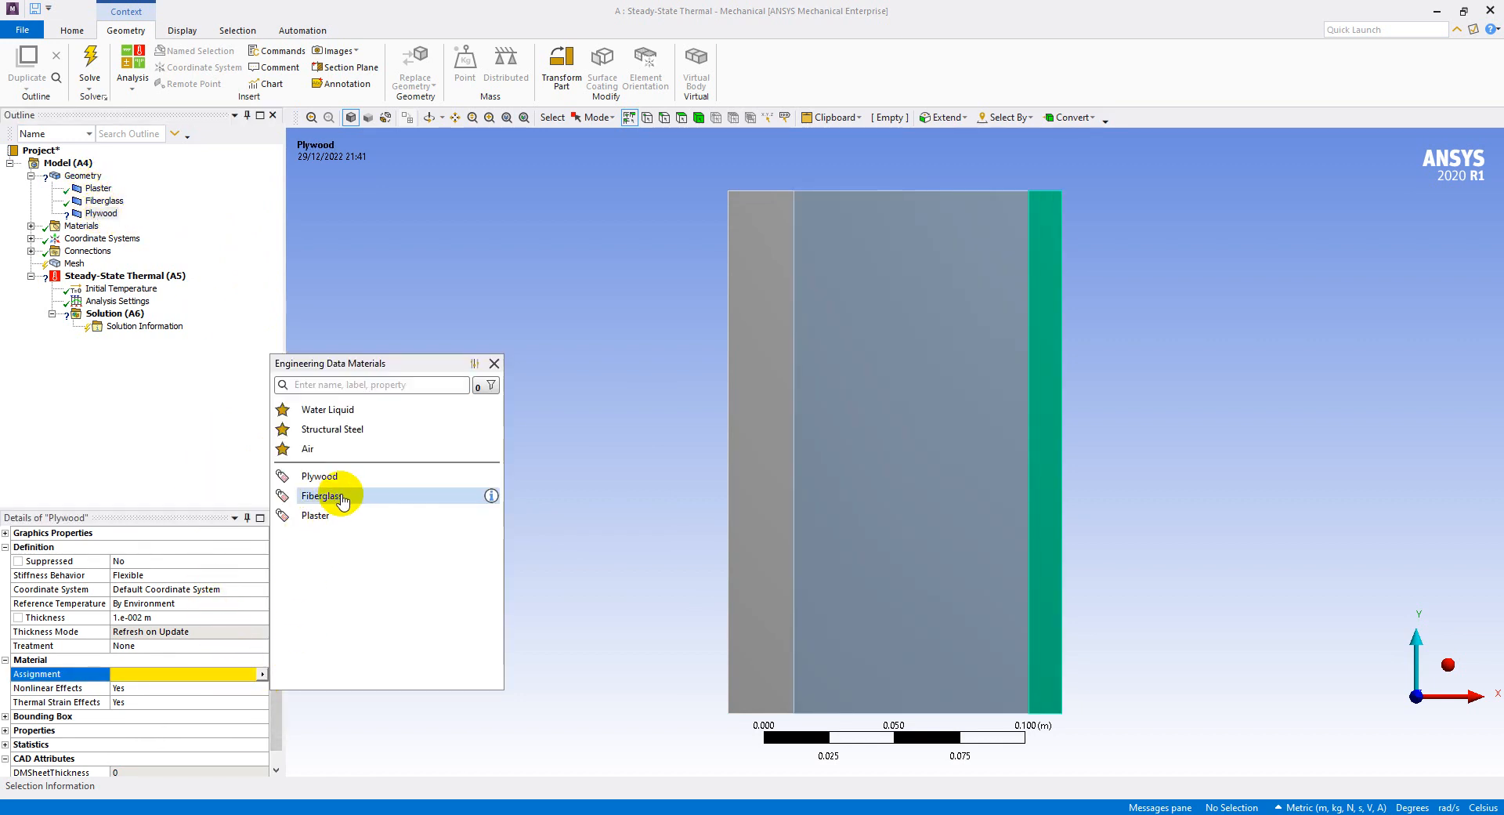
click(322, 477)
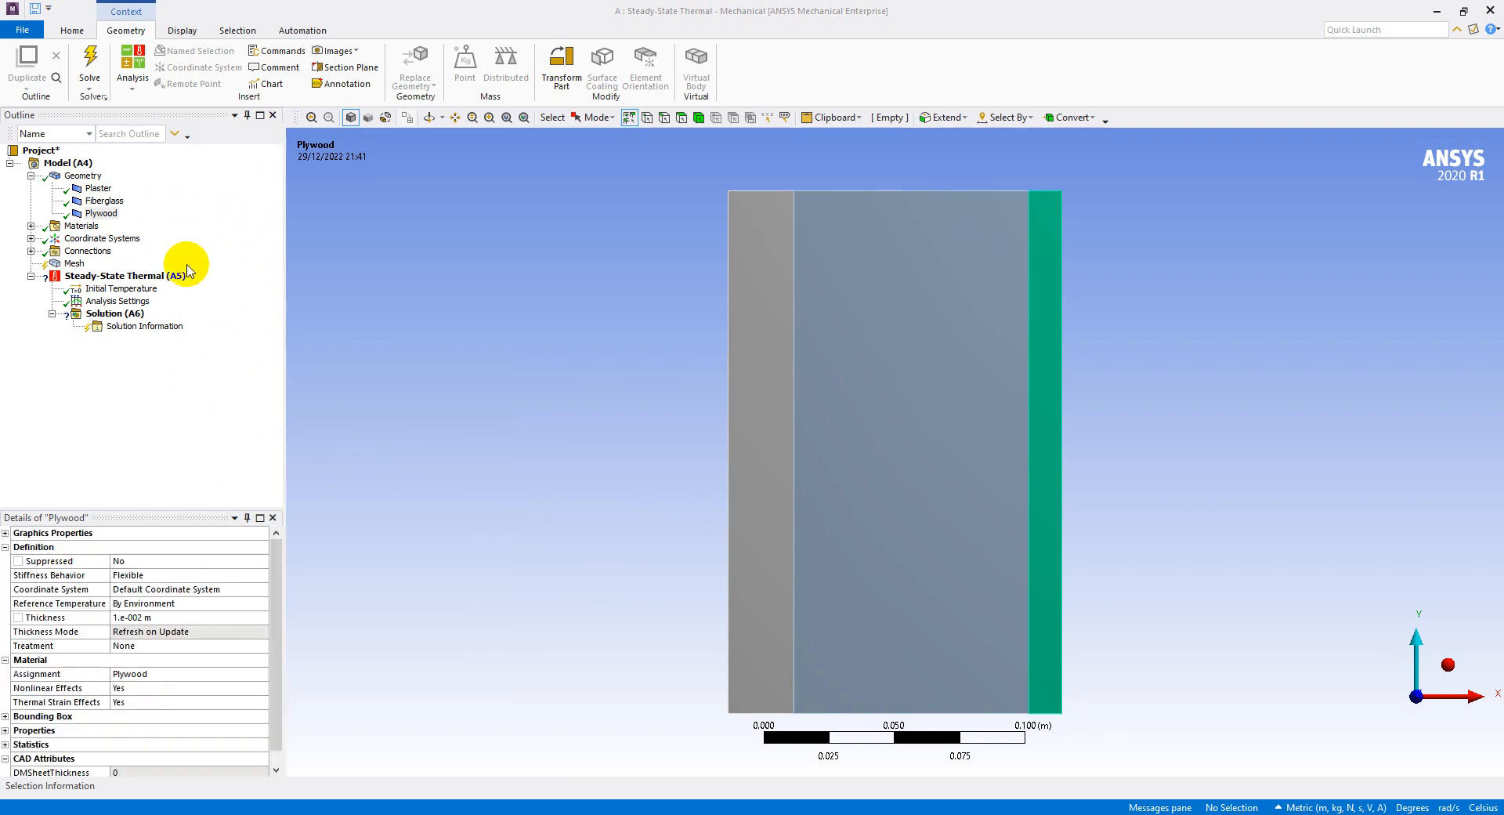
Step: Check the material assignments of the Plaster, Fiberglass and Plywood bodies one after another
click(99, 188)
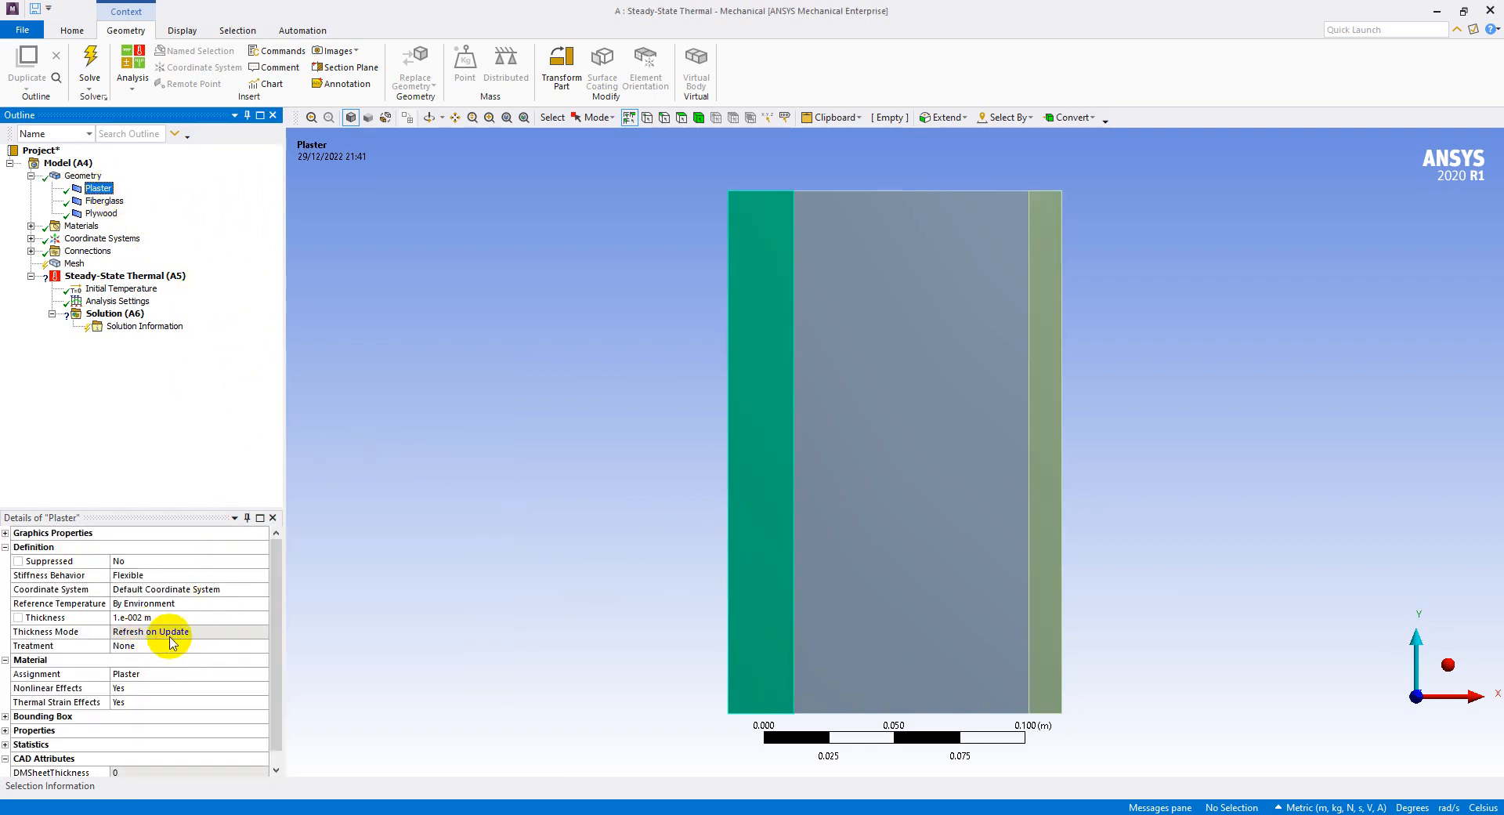
click(104, 201)
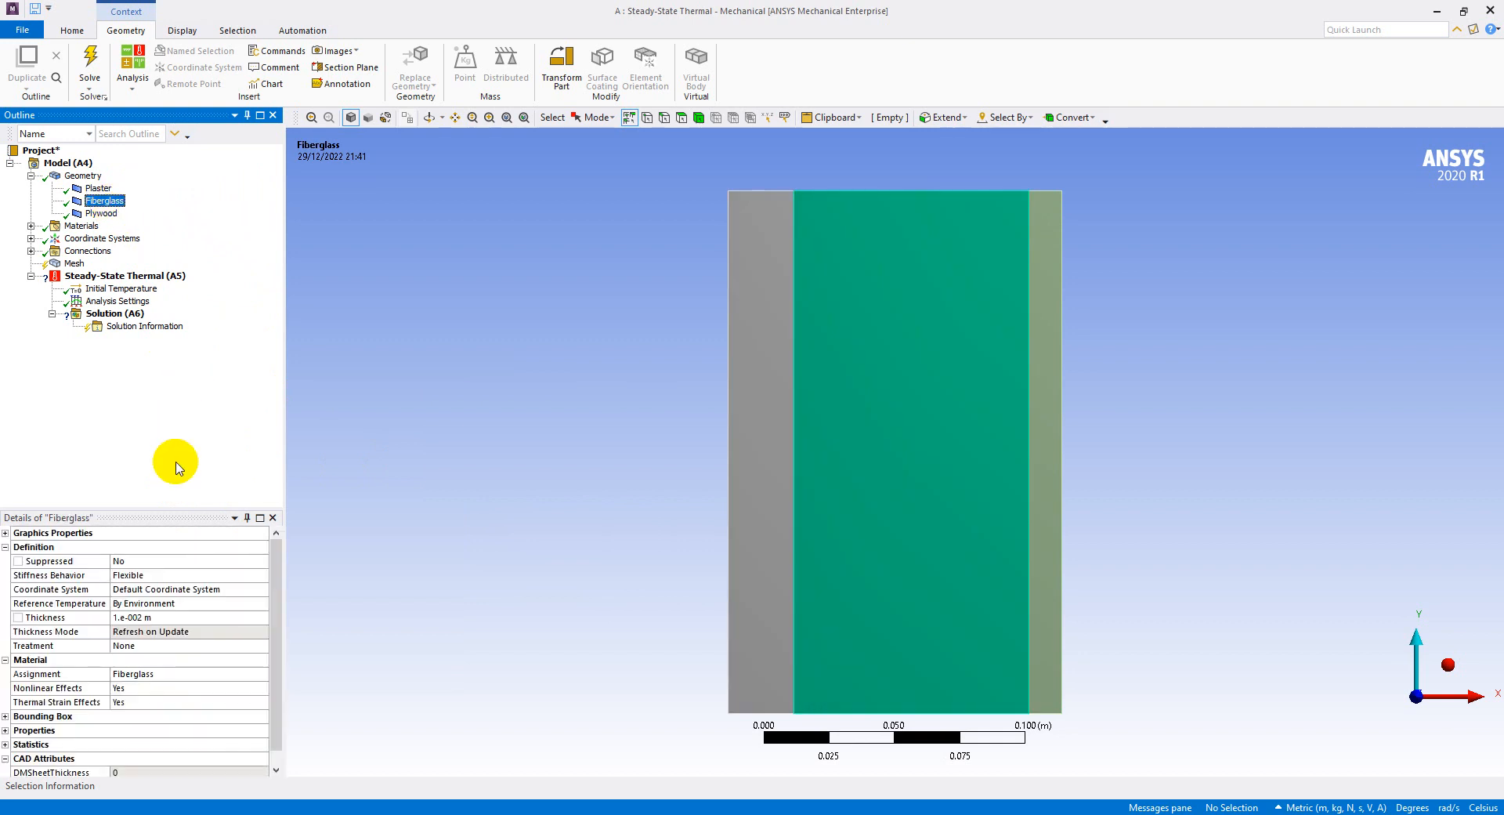
click(102, 213)
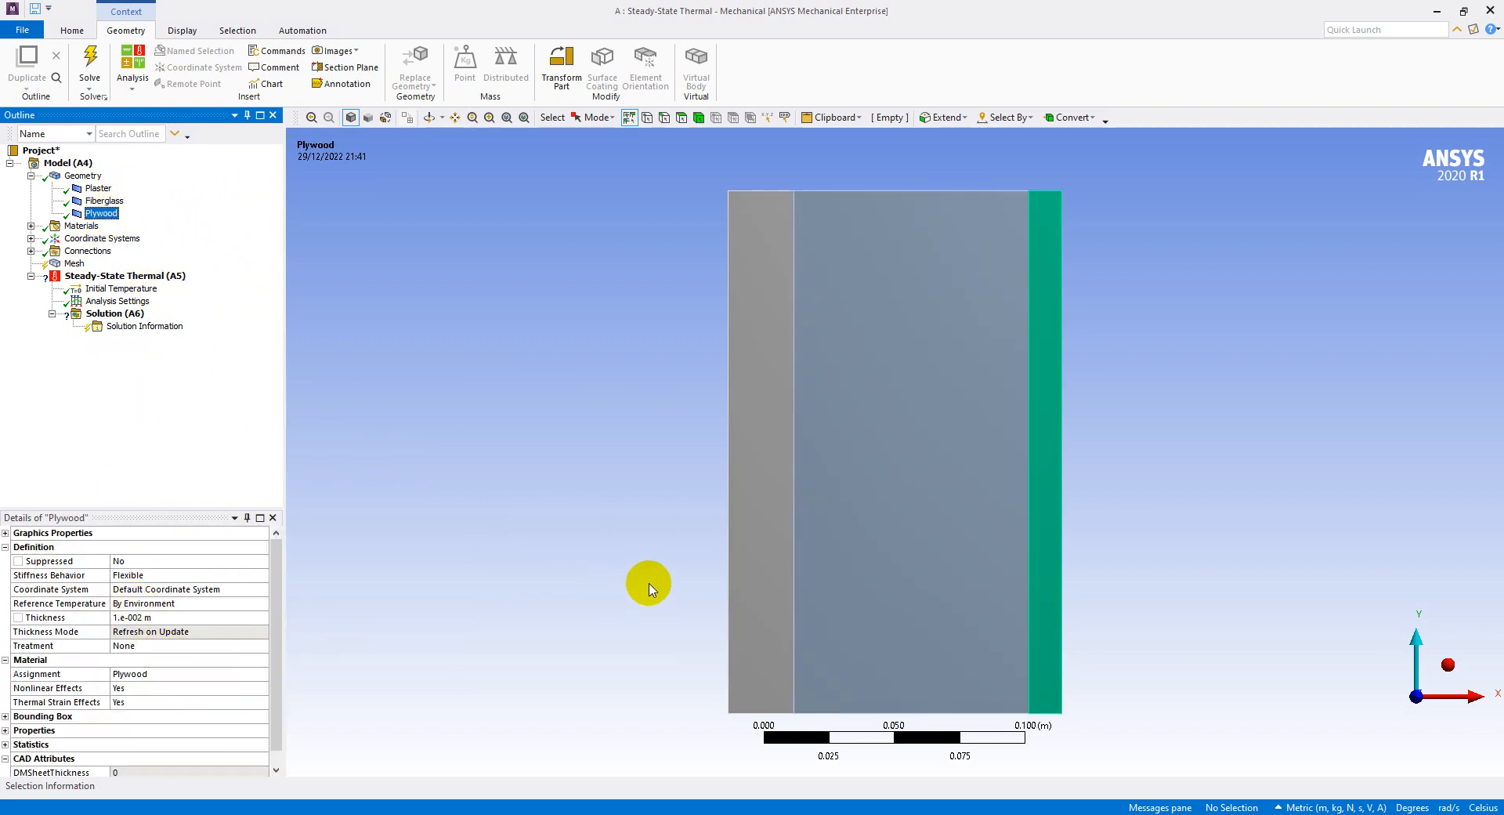
Step: Switch to PowerPoint and review the Construction Geometry path step together with the composite wall problem statement
key(alt+Tab)
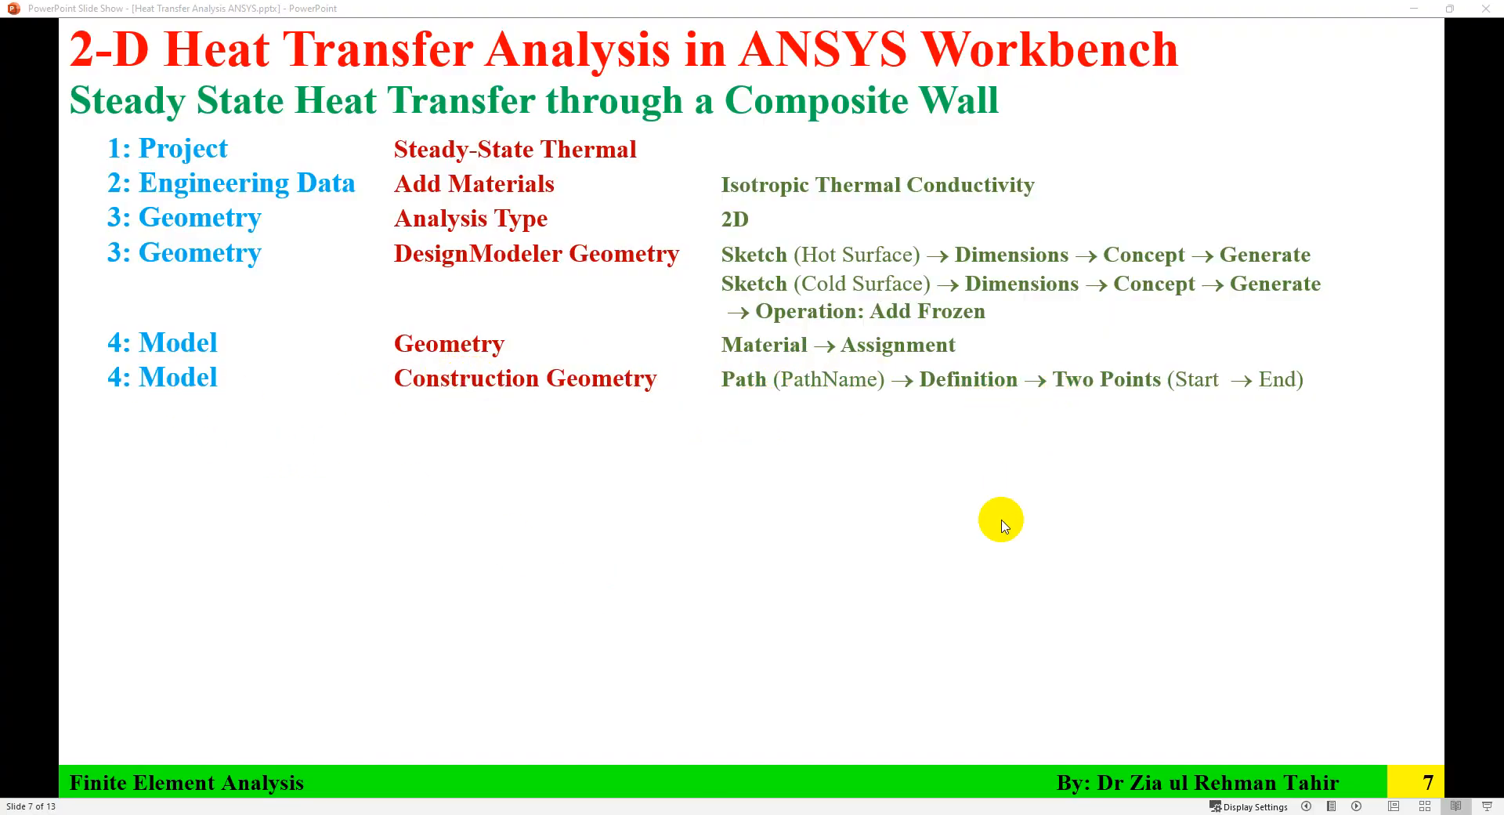
key(Left)
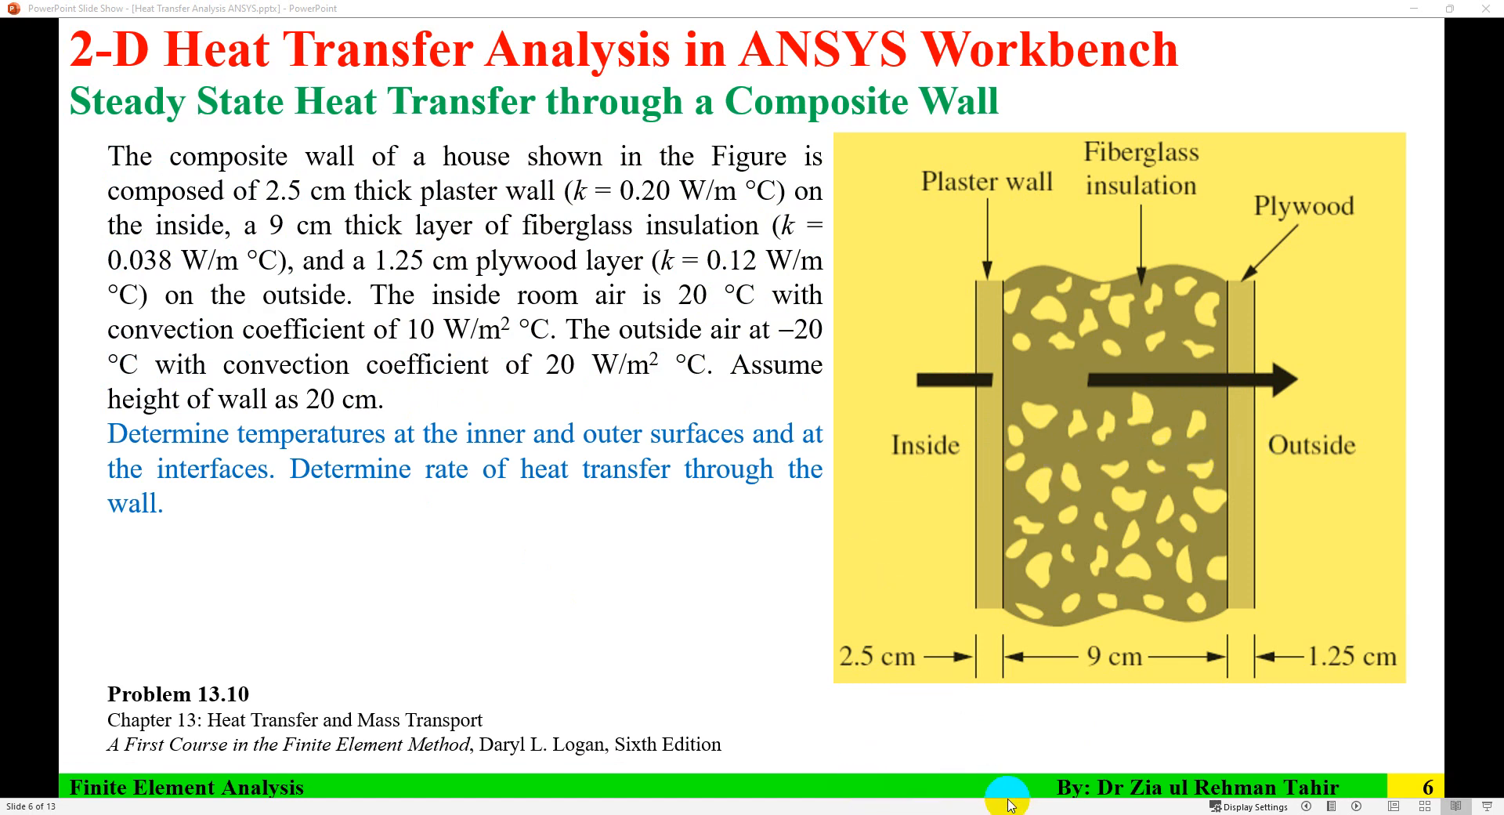
click(870, 667)
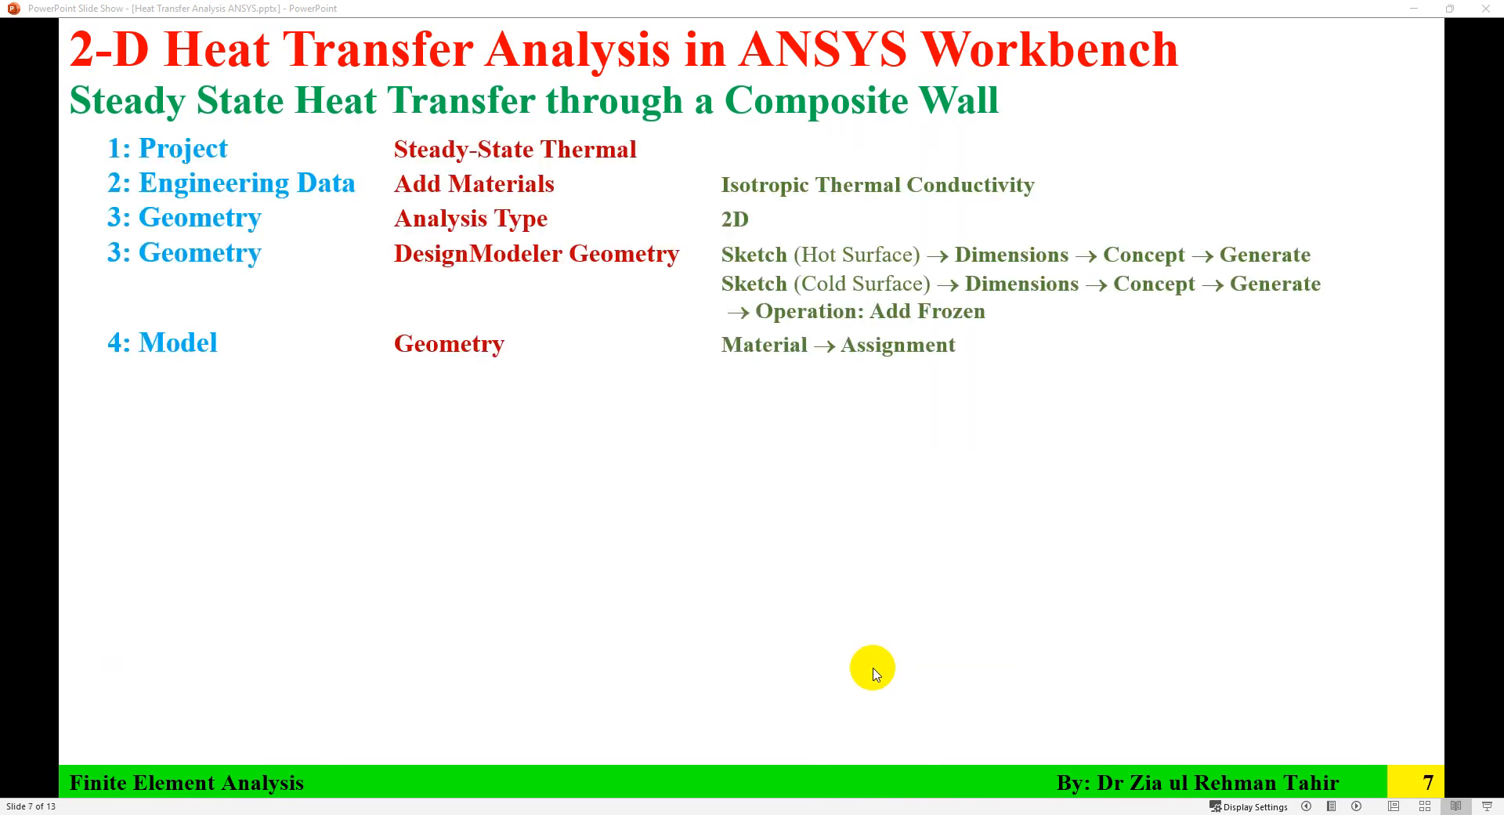
key(Left)
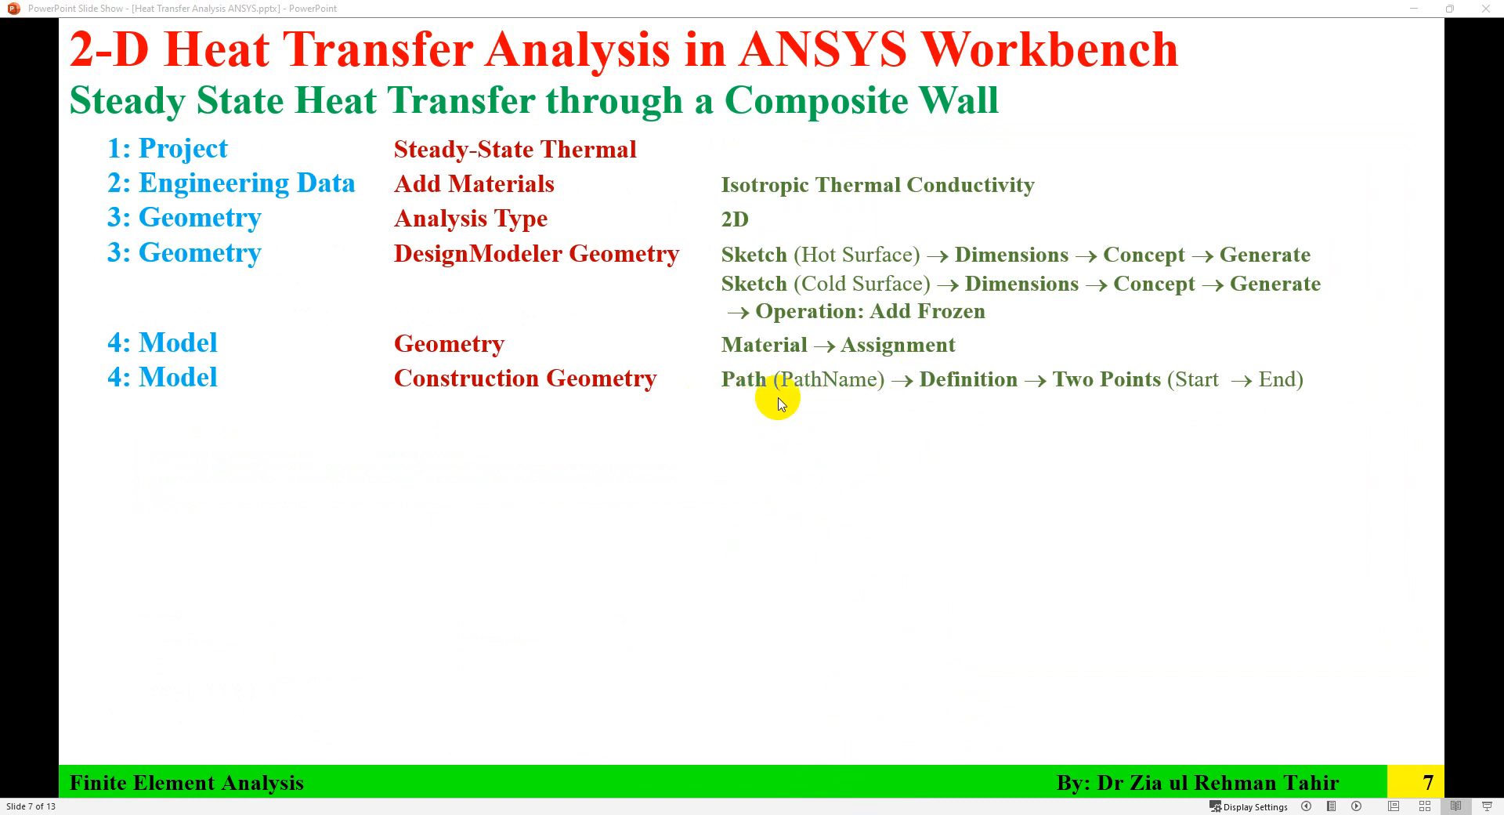
key(Left)
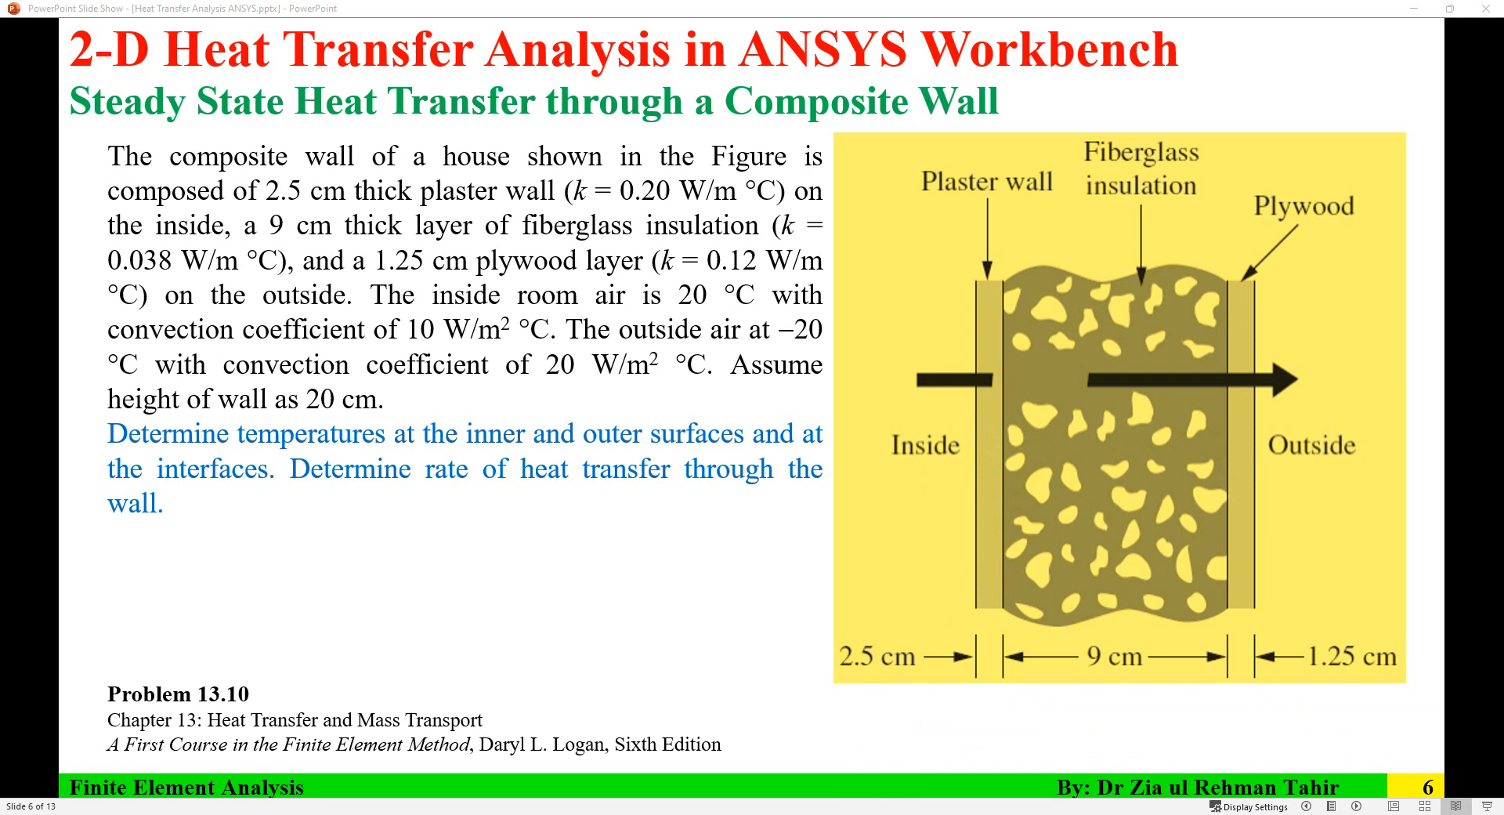
key(Right)
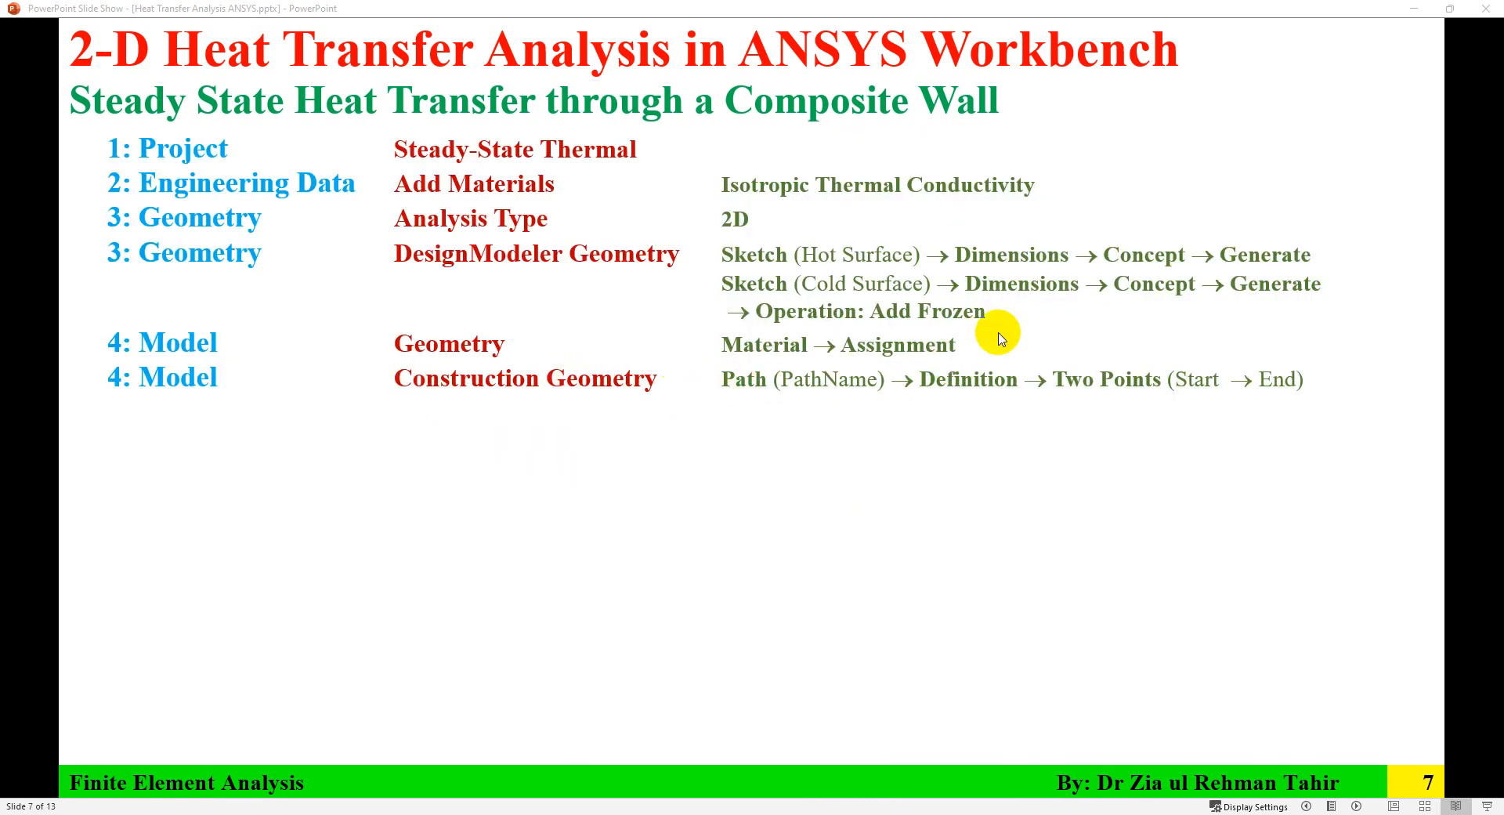
Step: Switch back to Mechanical and add a path under the model's construction geometry
key(alt+Tab)
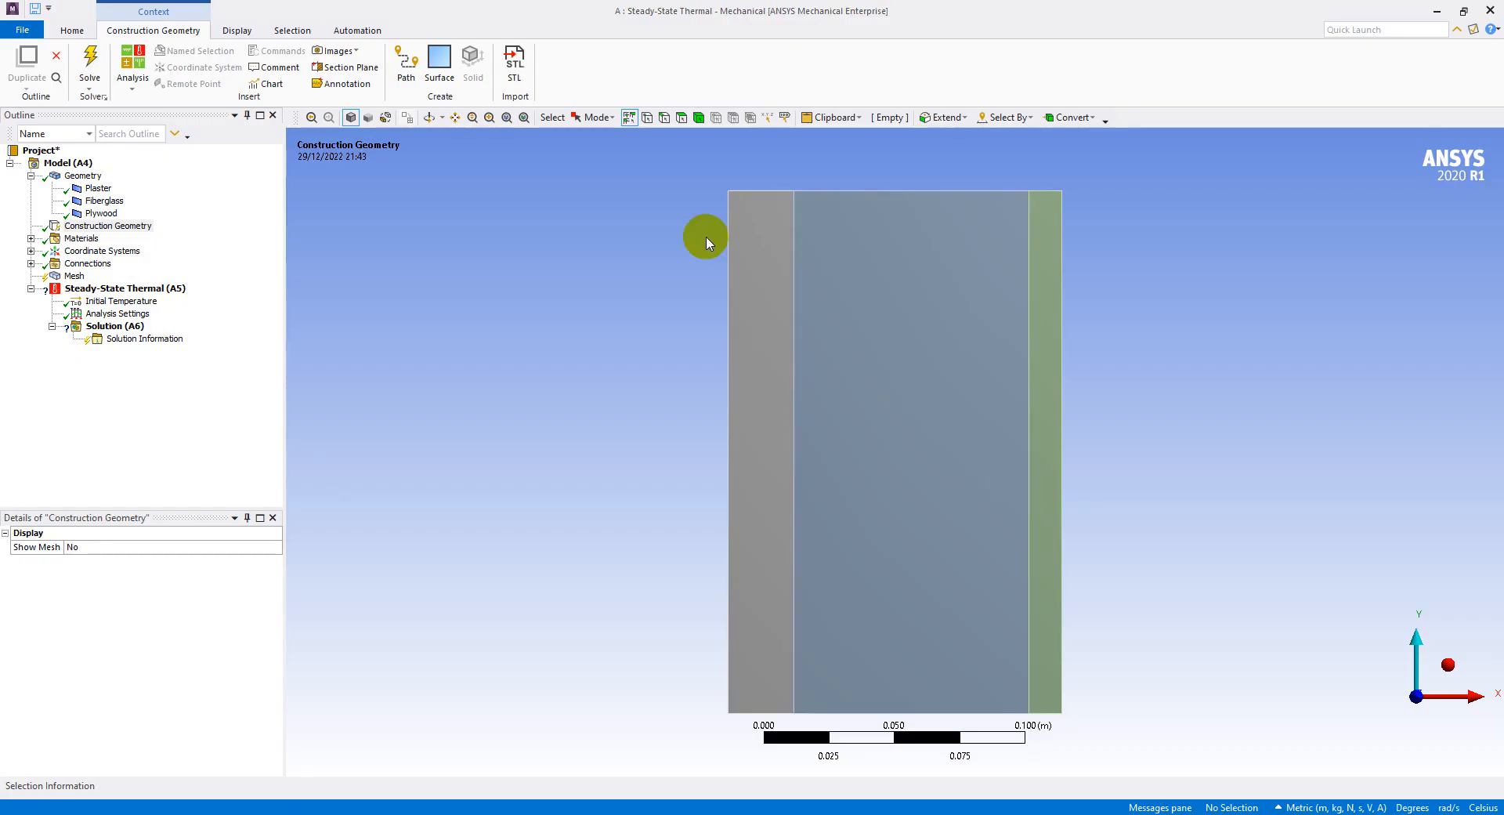
click(75, 162)
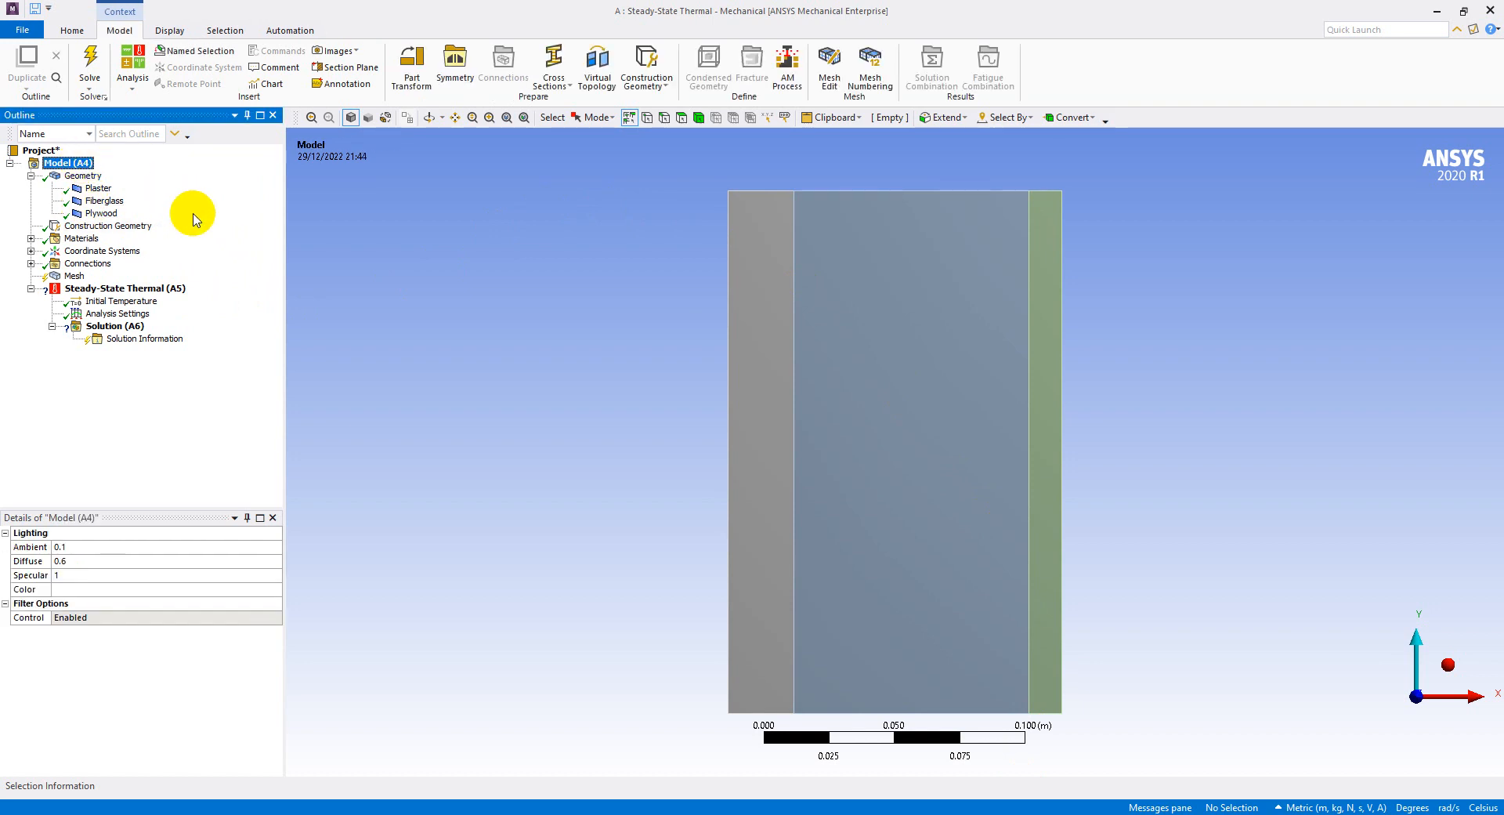
click(658, 82)
click(659, 131)
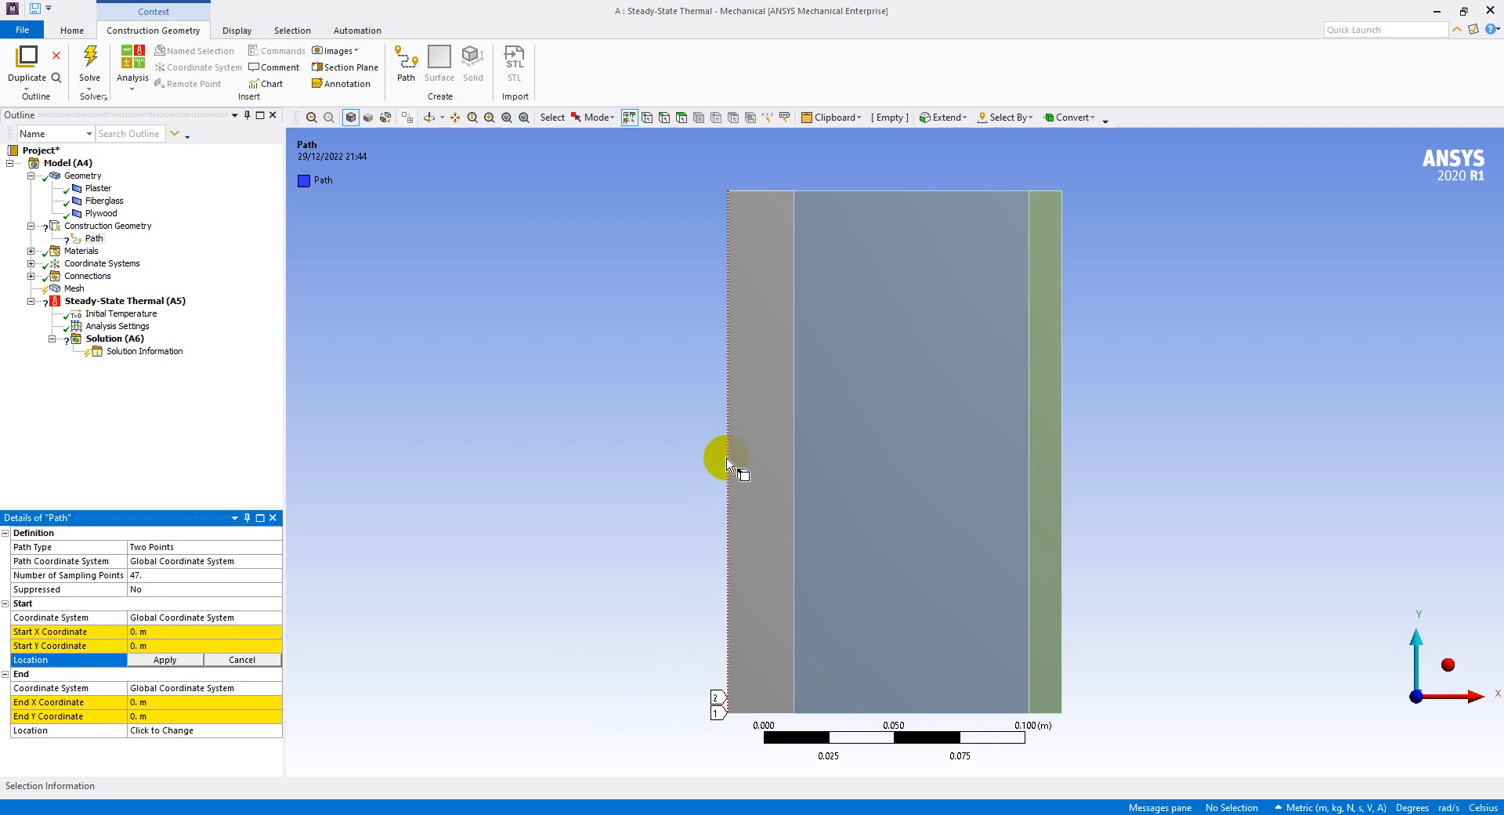
Step: Define the two-point path across the wall from X 0 m, Y 0.1 m to X 0.1275 m, Y 0.1 m
click(183, 631)
click(173, 645)
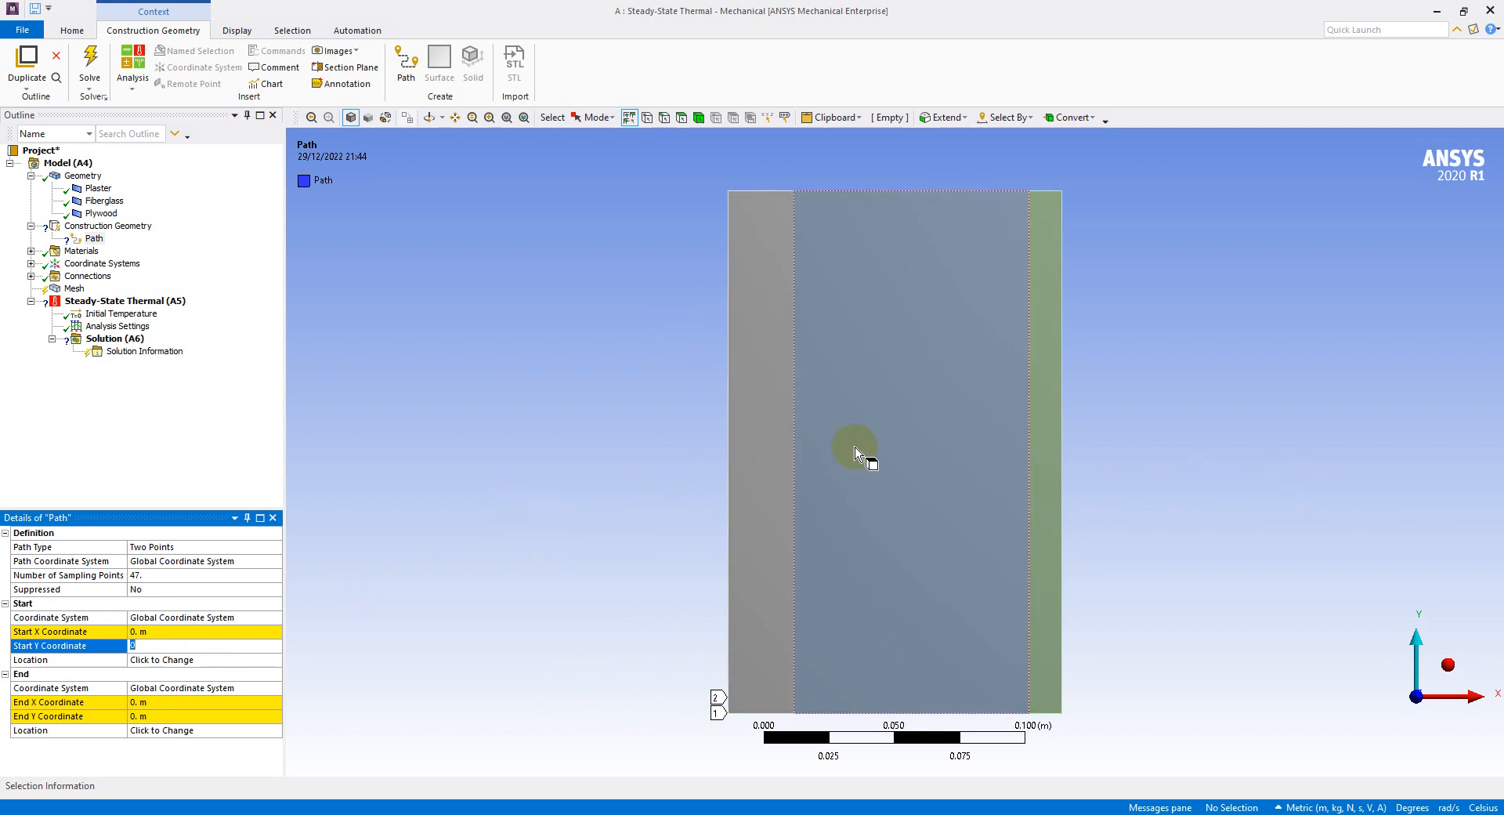
click(1297, 807)
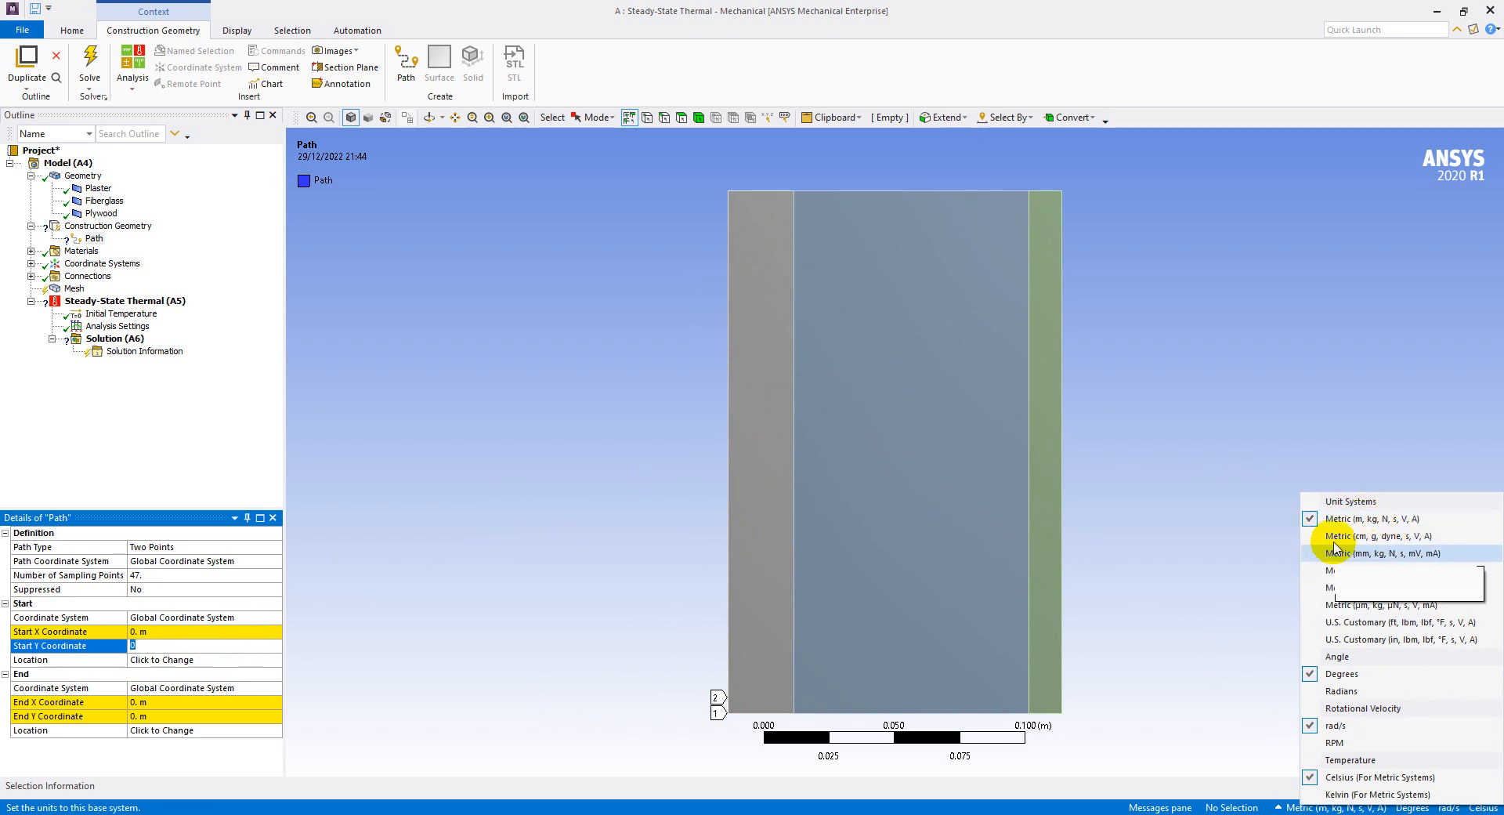
click(157, 645)
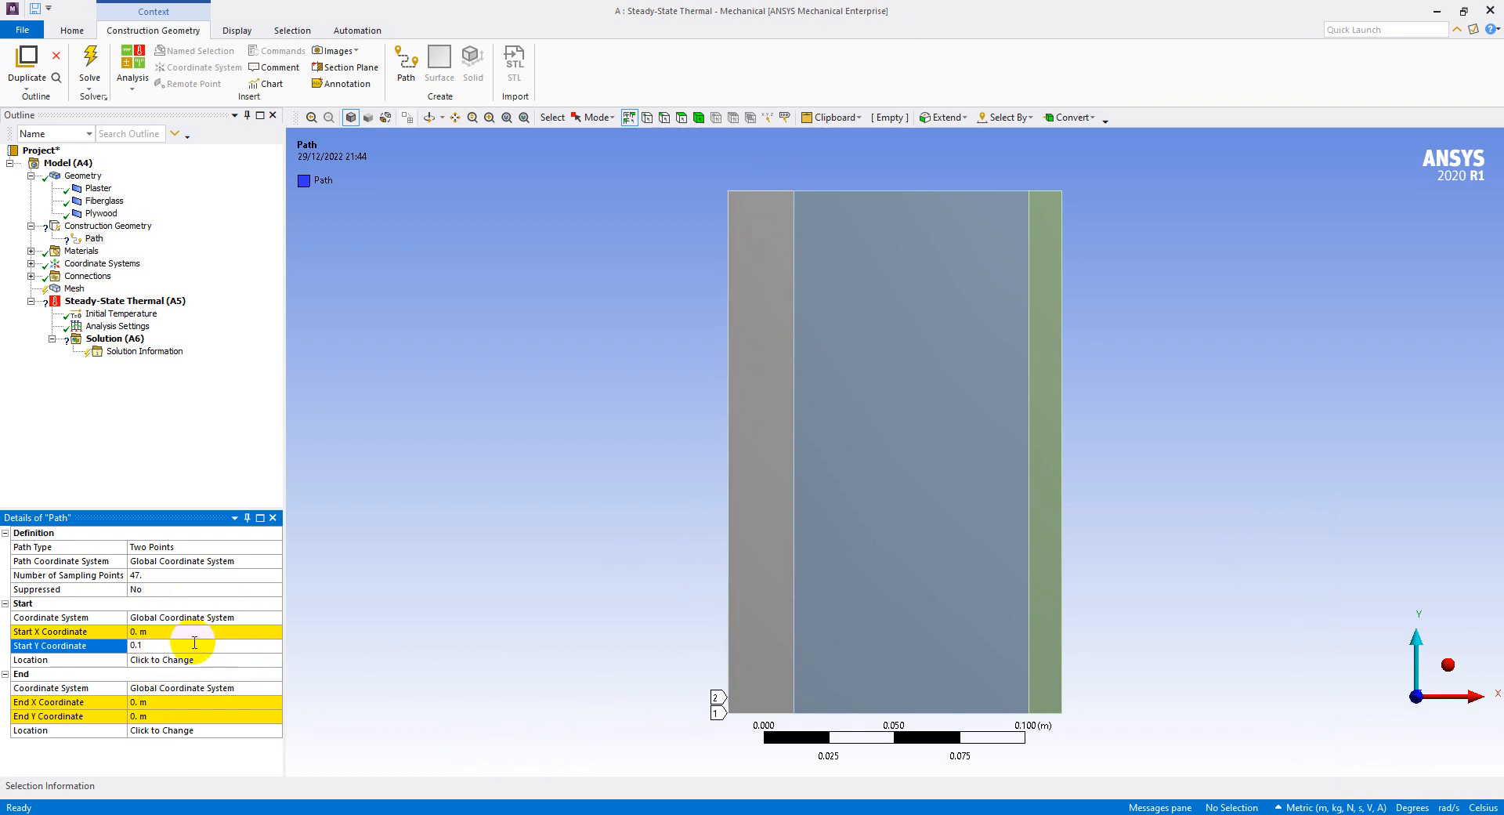
text(.1)
key(Return)
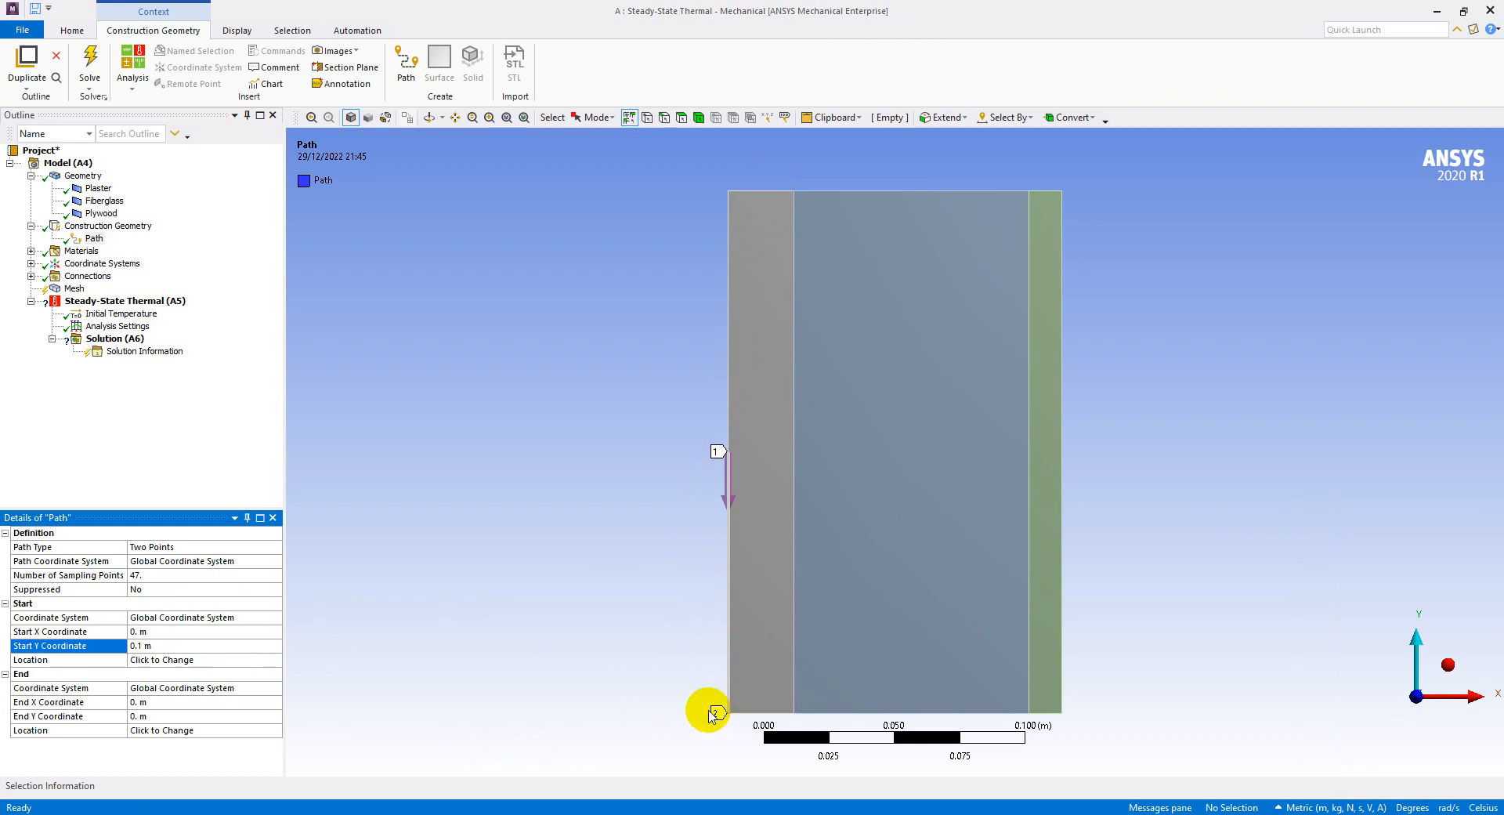
click(214, 715)
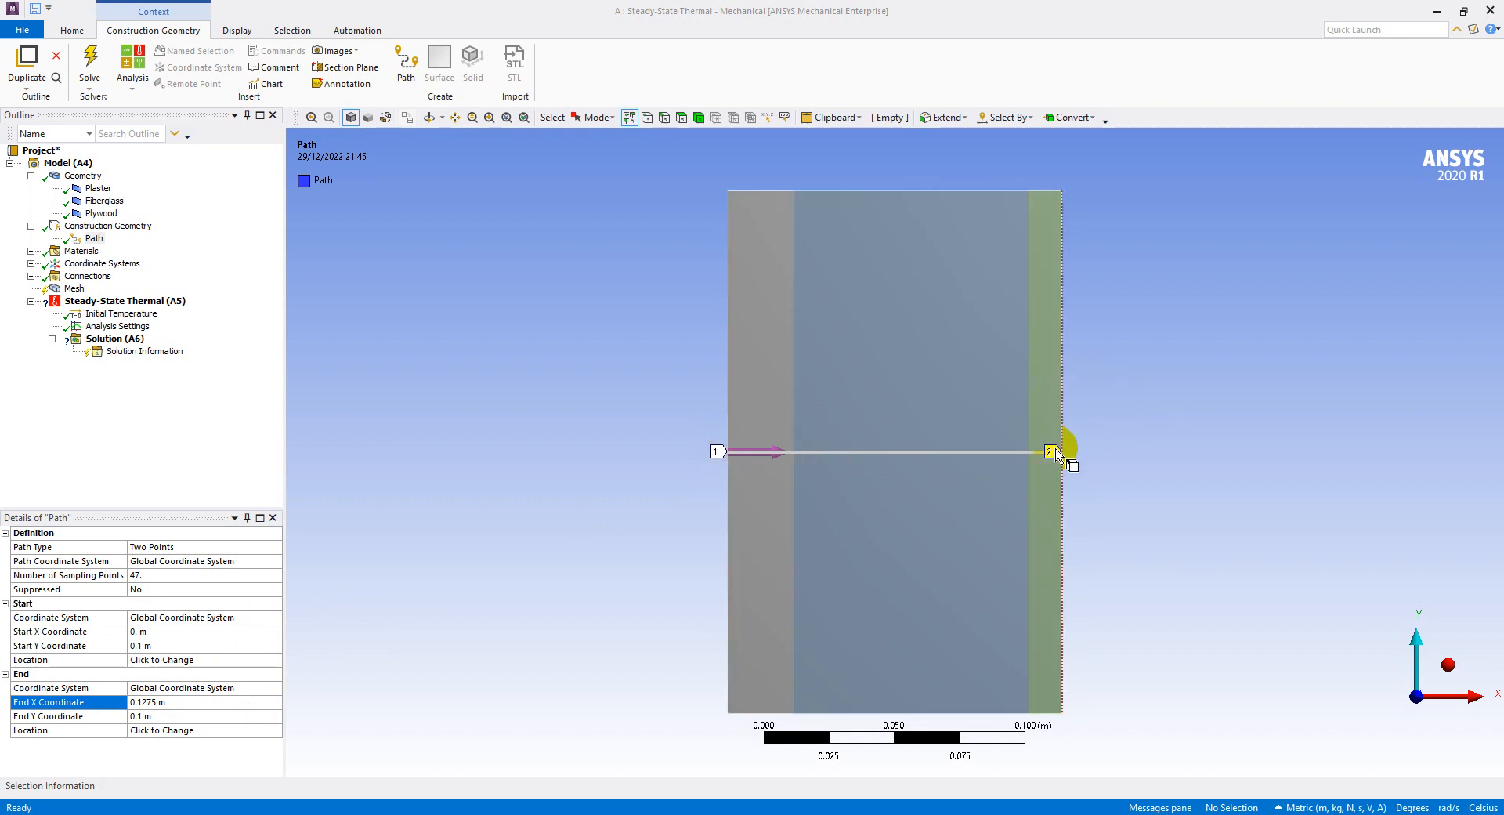
Step: Rename the path as Path A
click(95, 243)
right_click(95, 243)
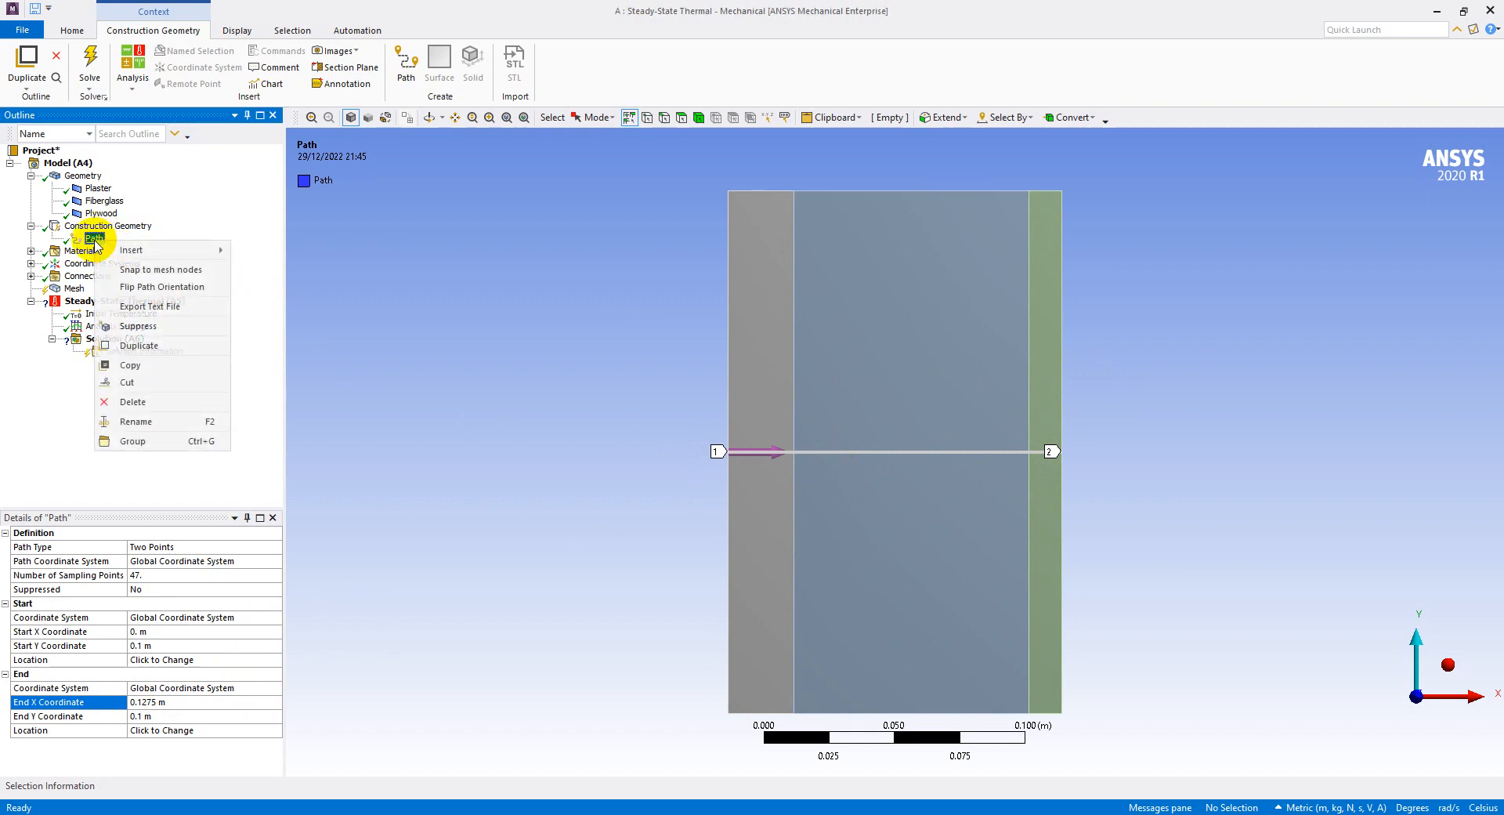
click(159, 421)
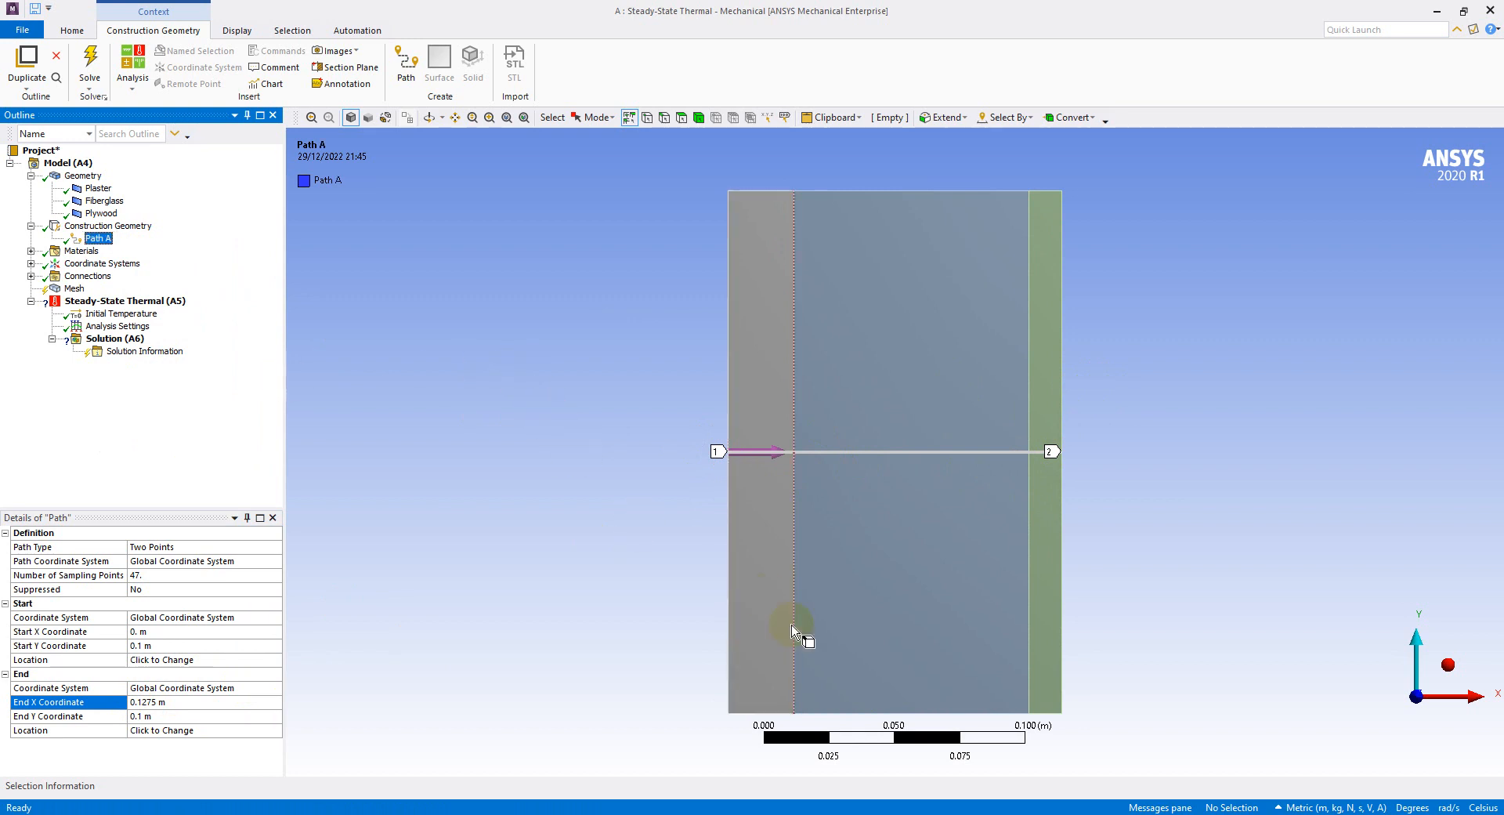
Step: Check the Connections step on the PowerPoint slide, return to Mechanical and expand the model's connections to show the contact regions
key(alt+Tab)
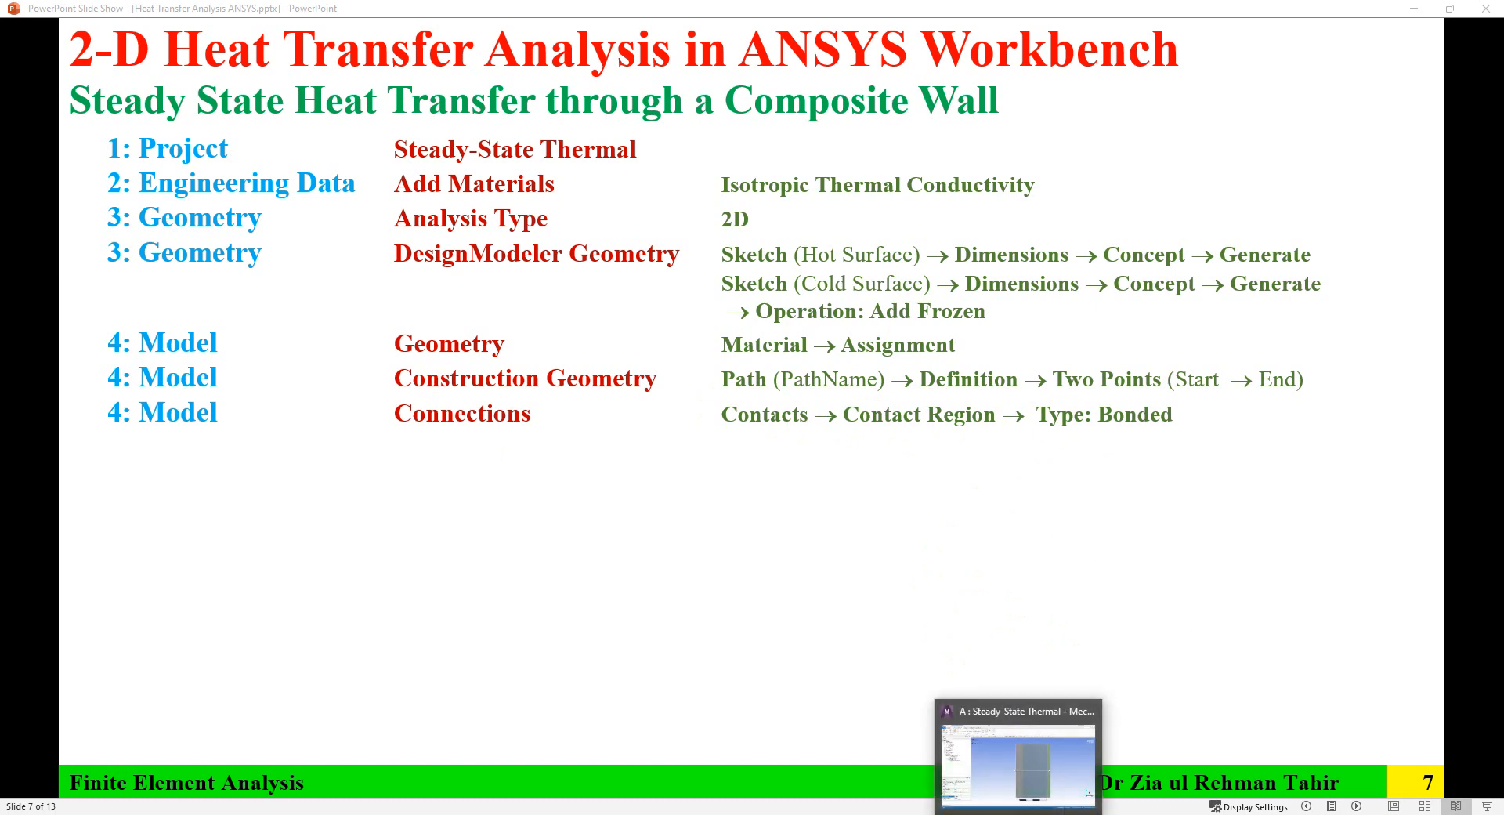
click(1033, 756)
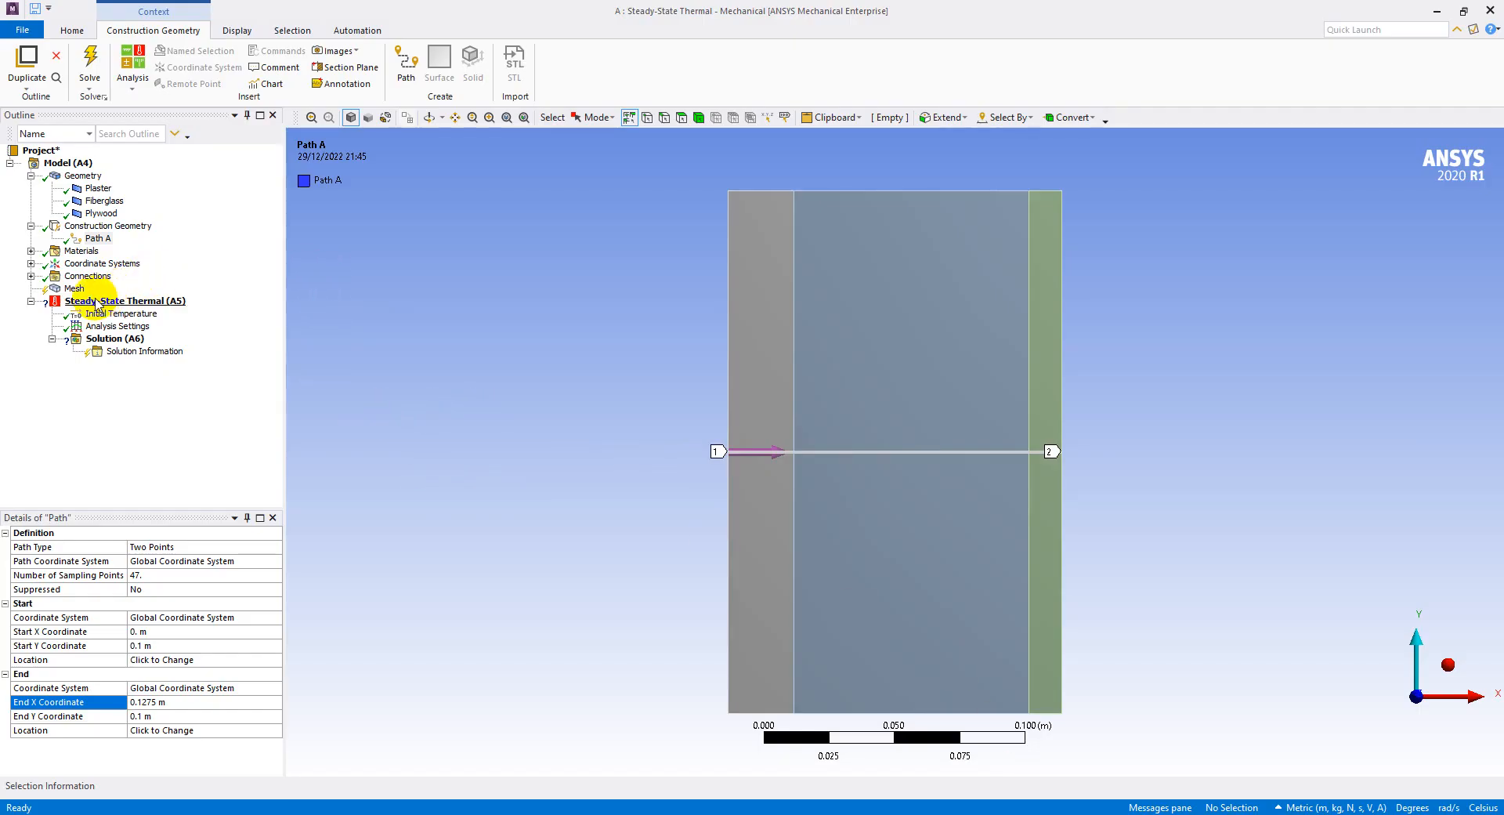
click(85, 278)
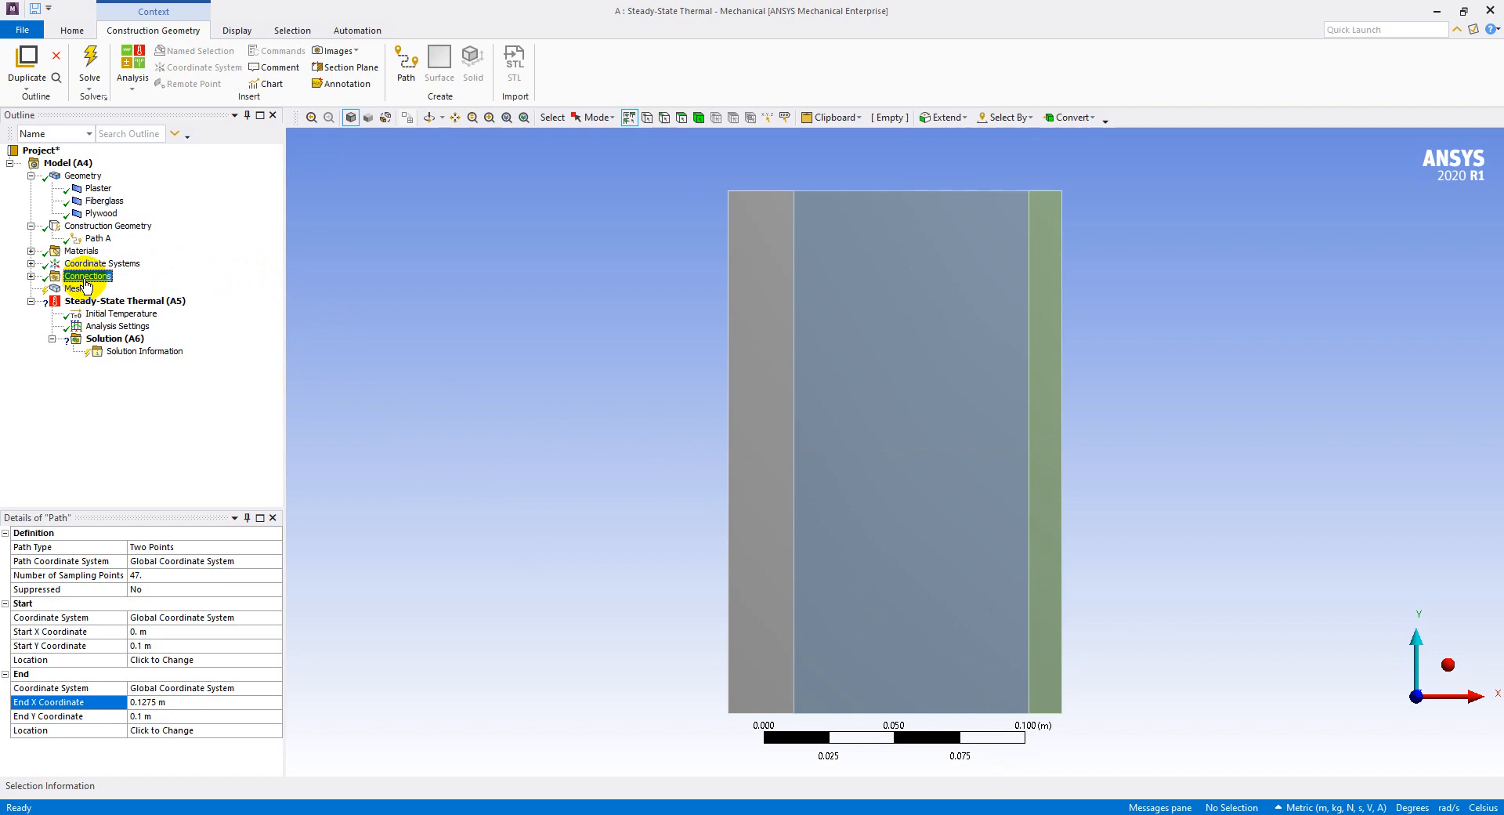
click(30, 276)
click(51, 288)
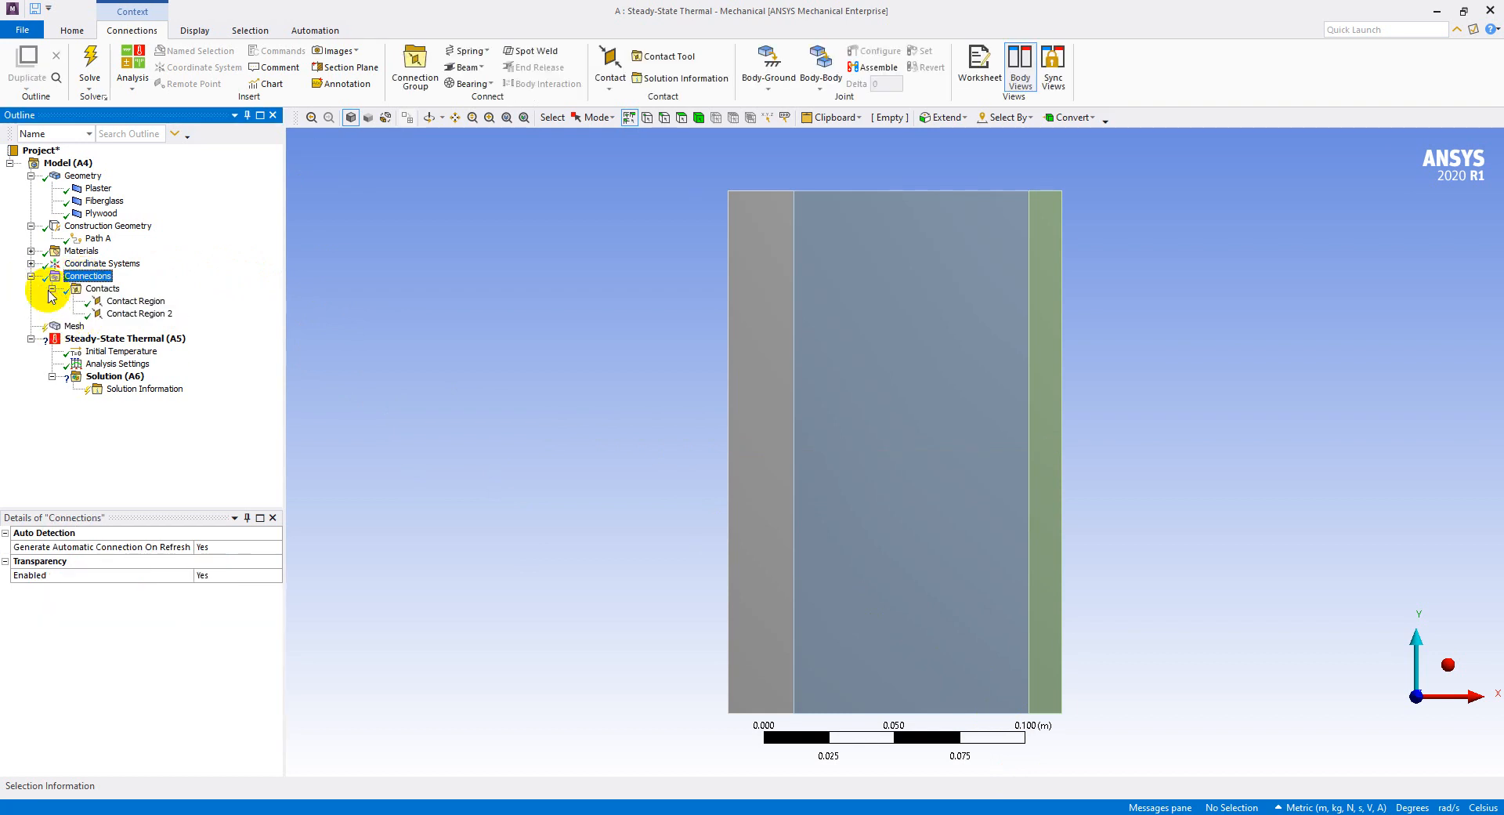
Step: Review the available contact types for the plaster–fiberglass contact region and choose Bonded
click(136, 304)
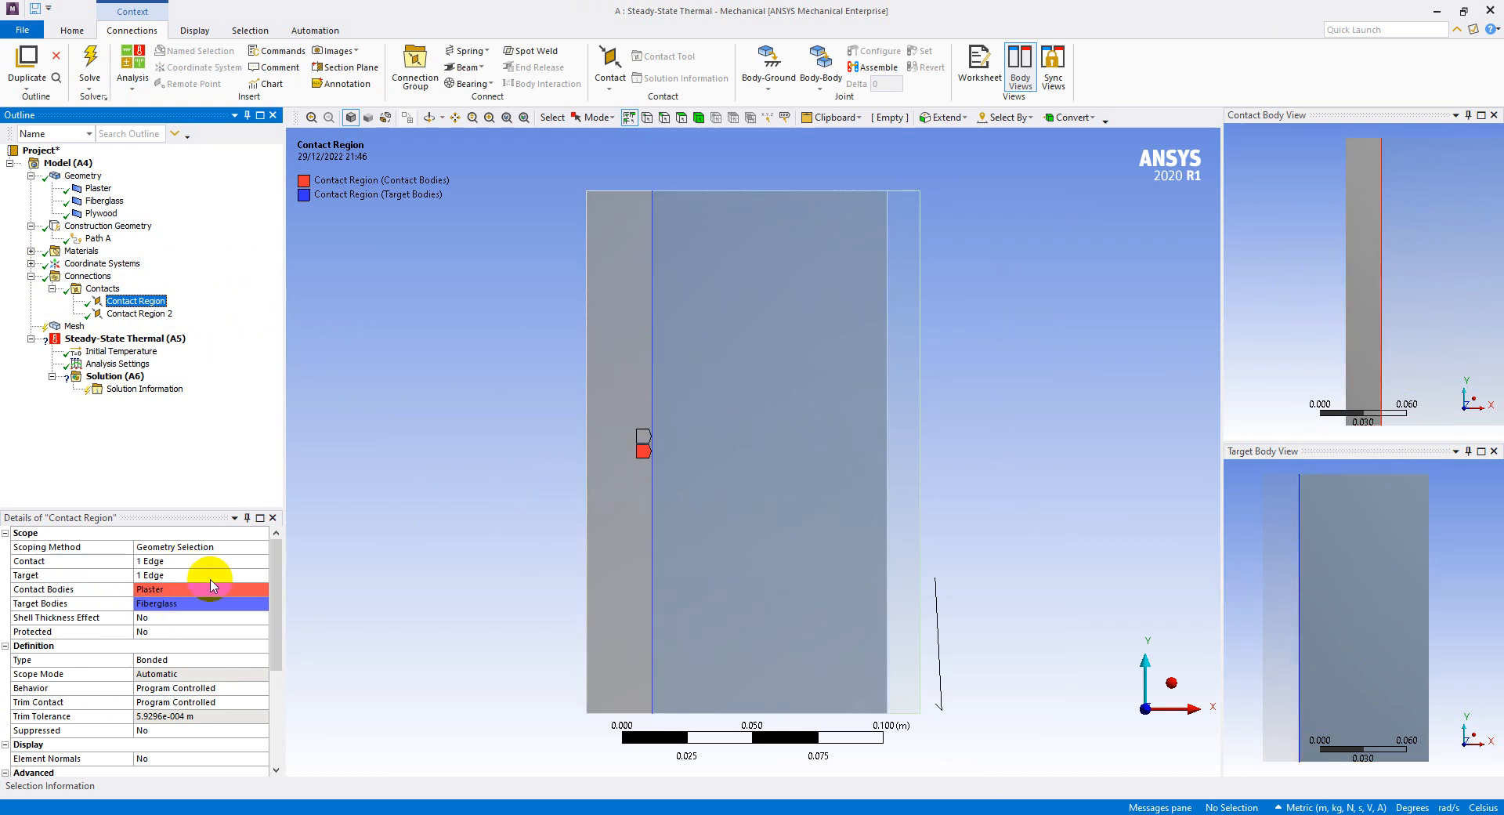
click(226, 666)
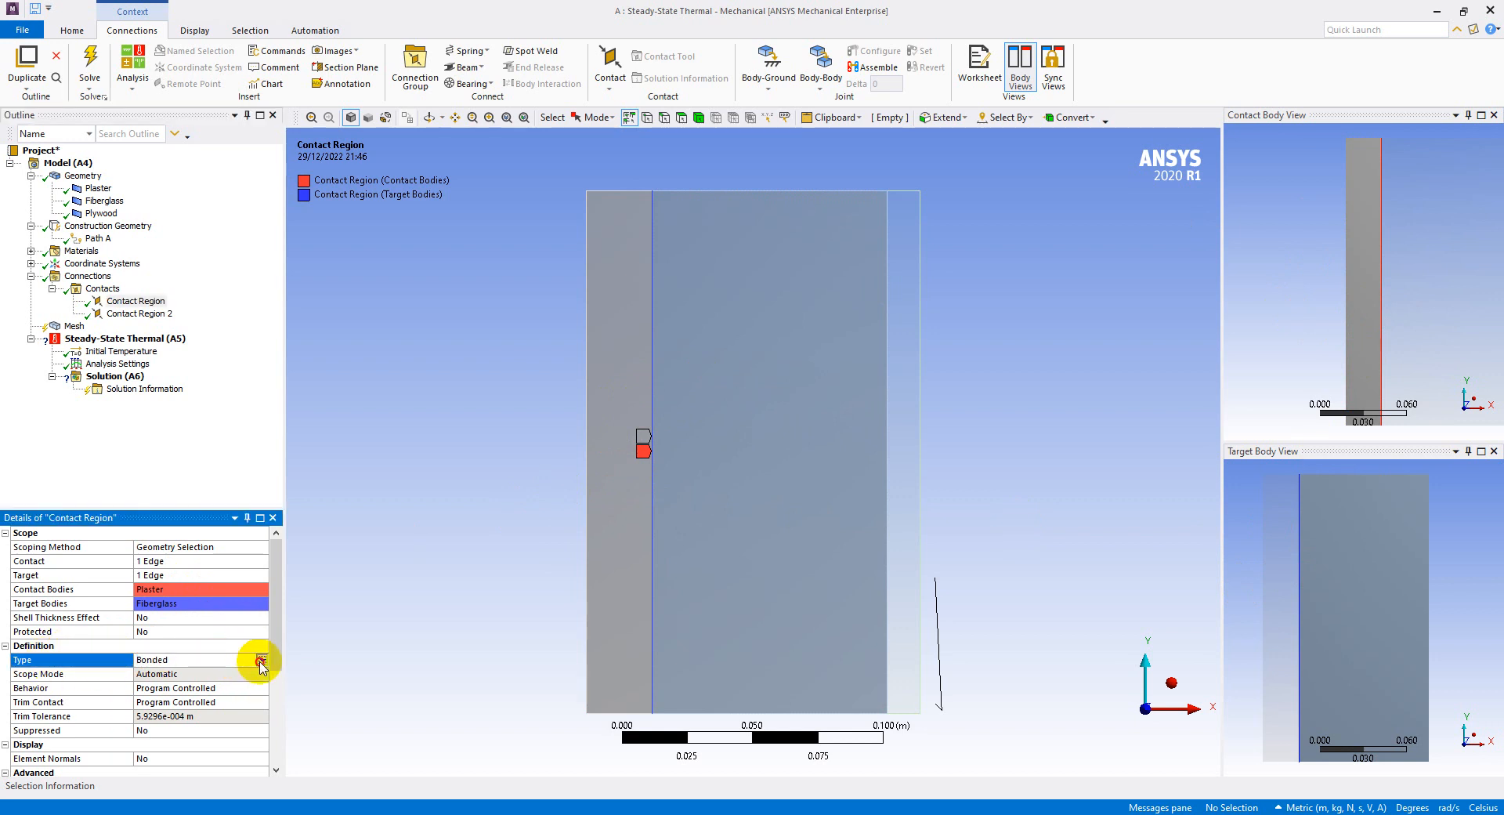
click(262, 663)
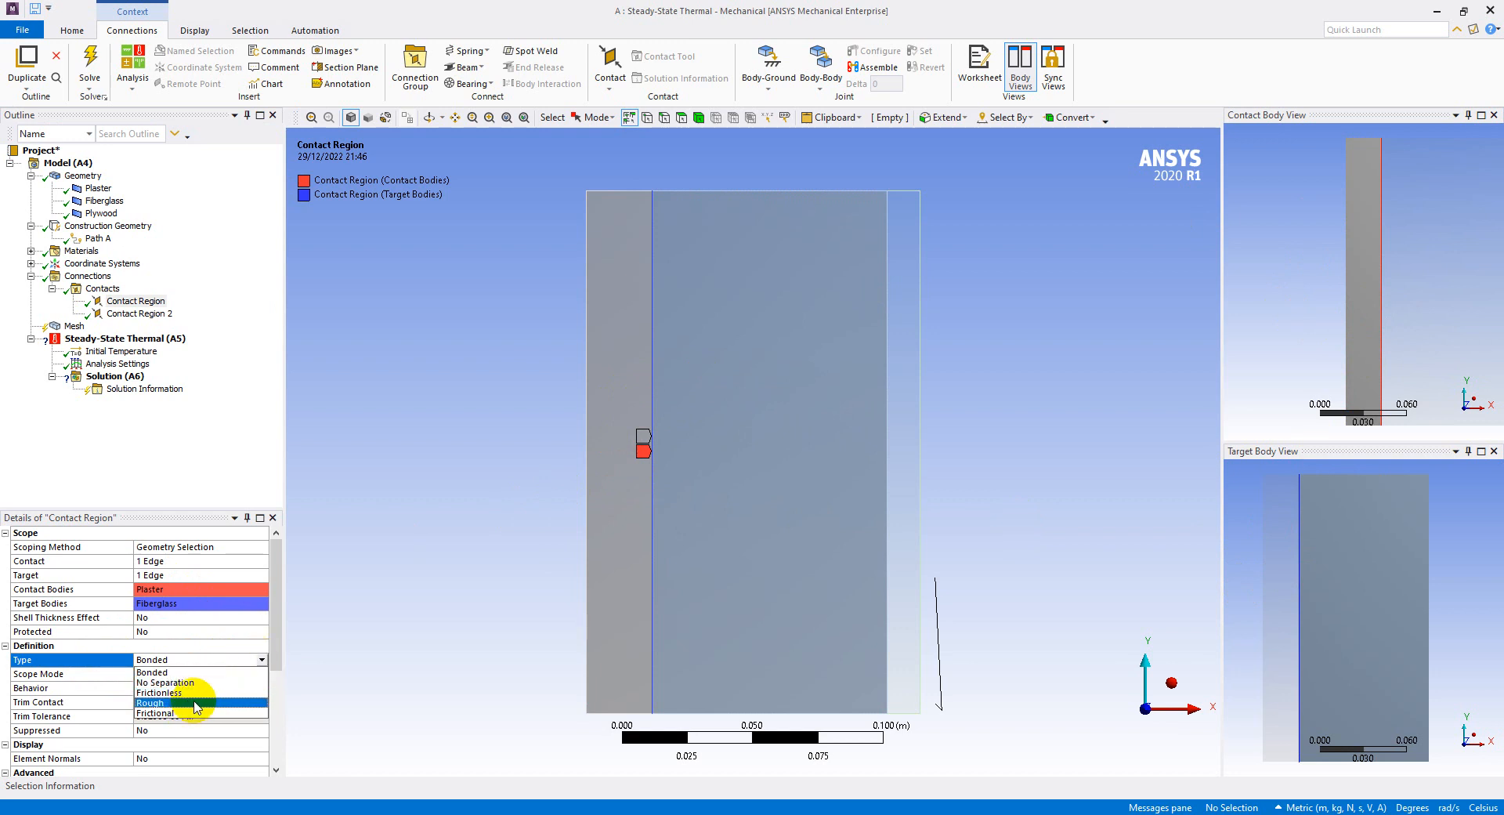
click(262, 660)
click(262, 659)
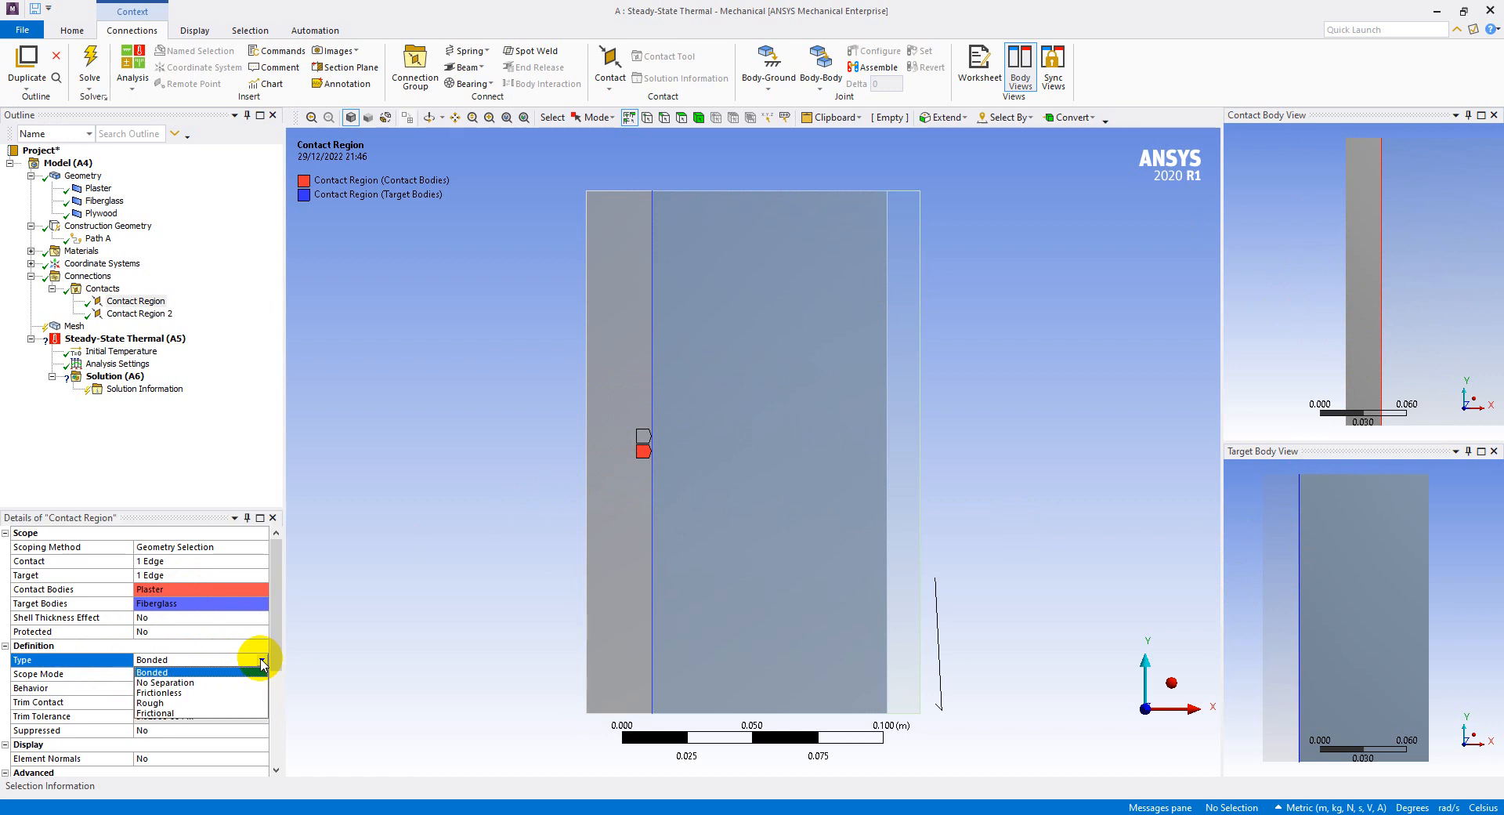
click(219, 672)
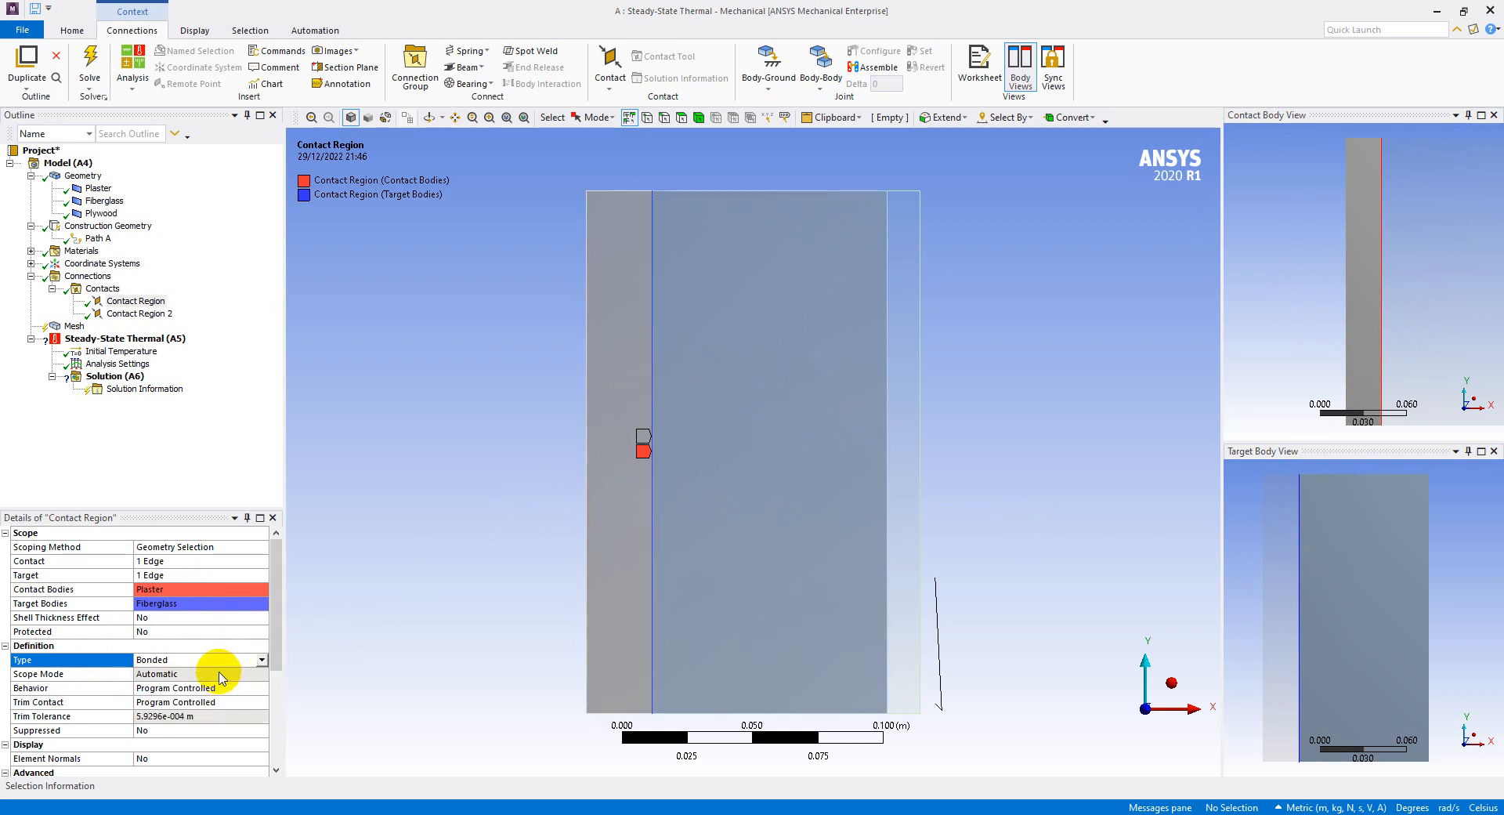
click(227, 675)
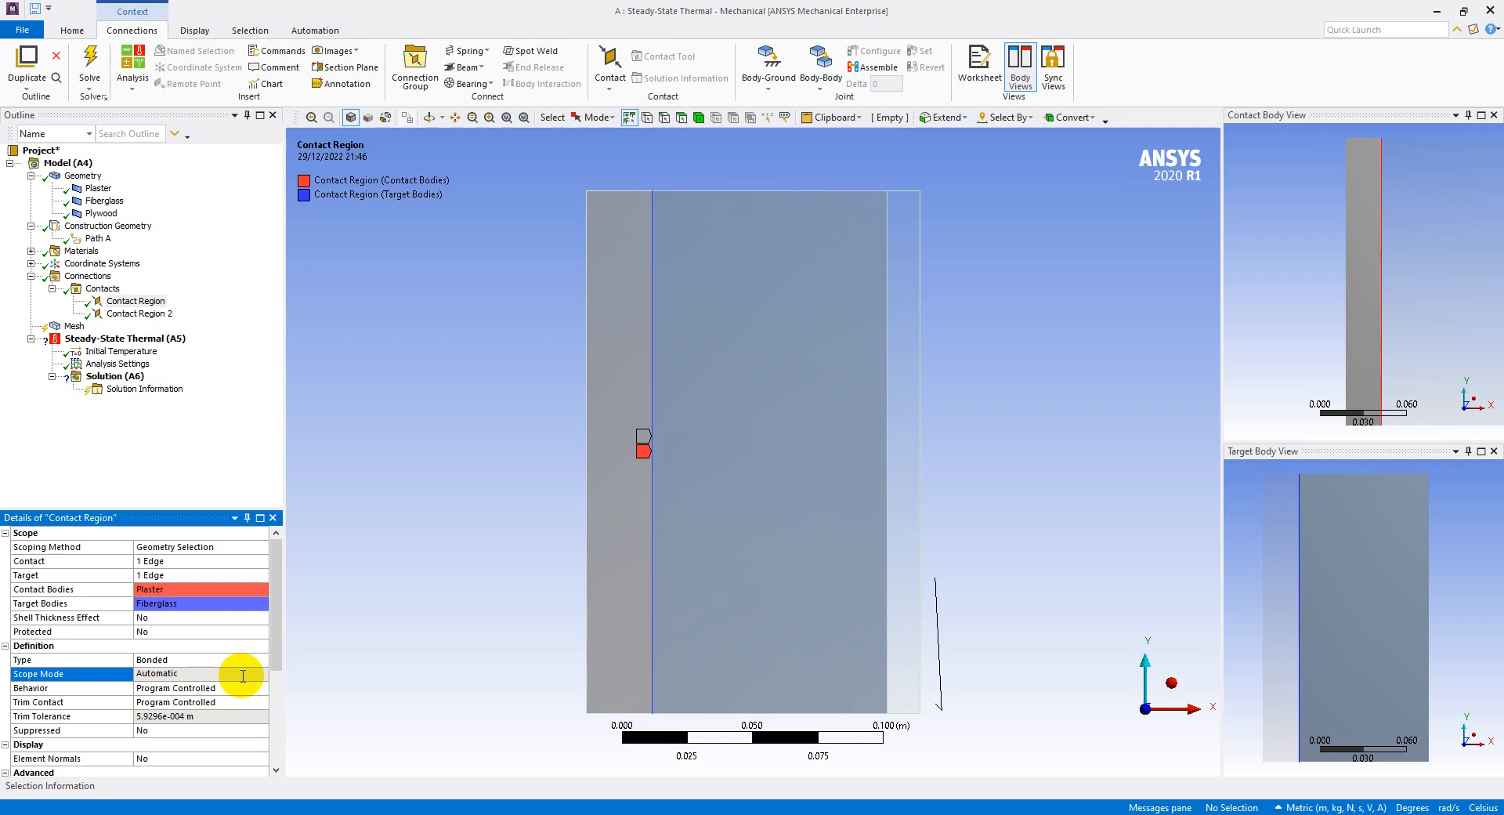
Step: Inspect the contact region between the fiberglass and plywood bodies, and collapse the connections branch
click(139, 314)
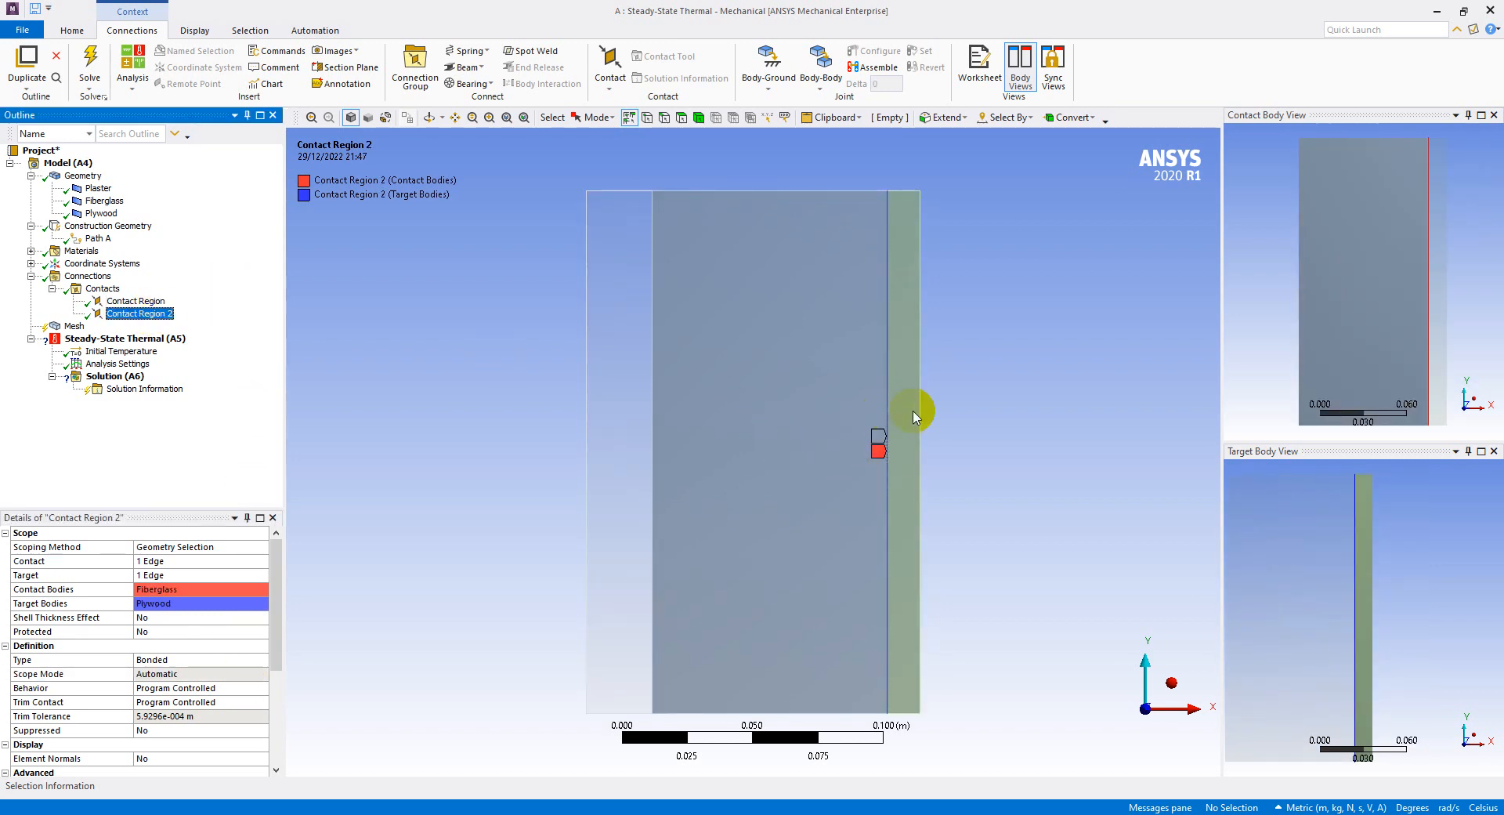
click(858, 384)
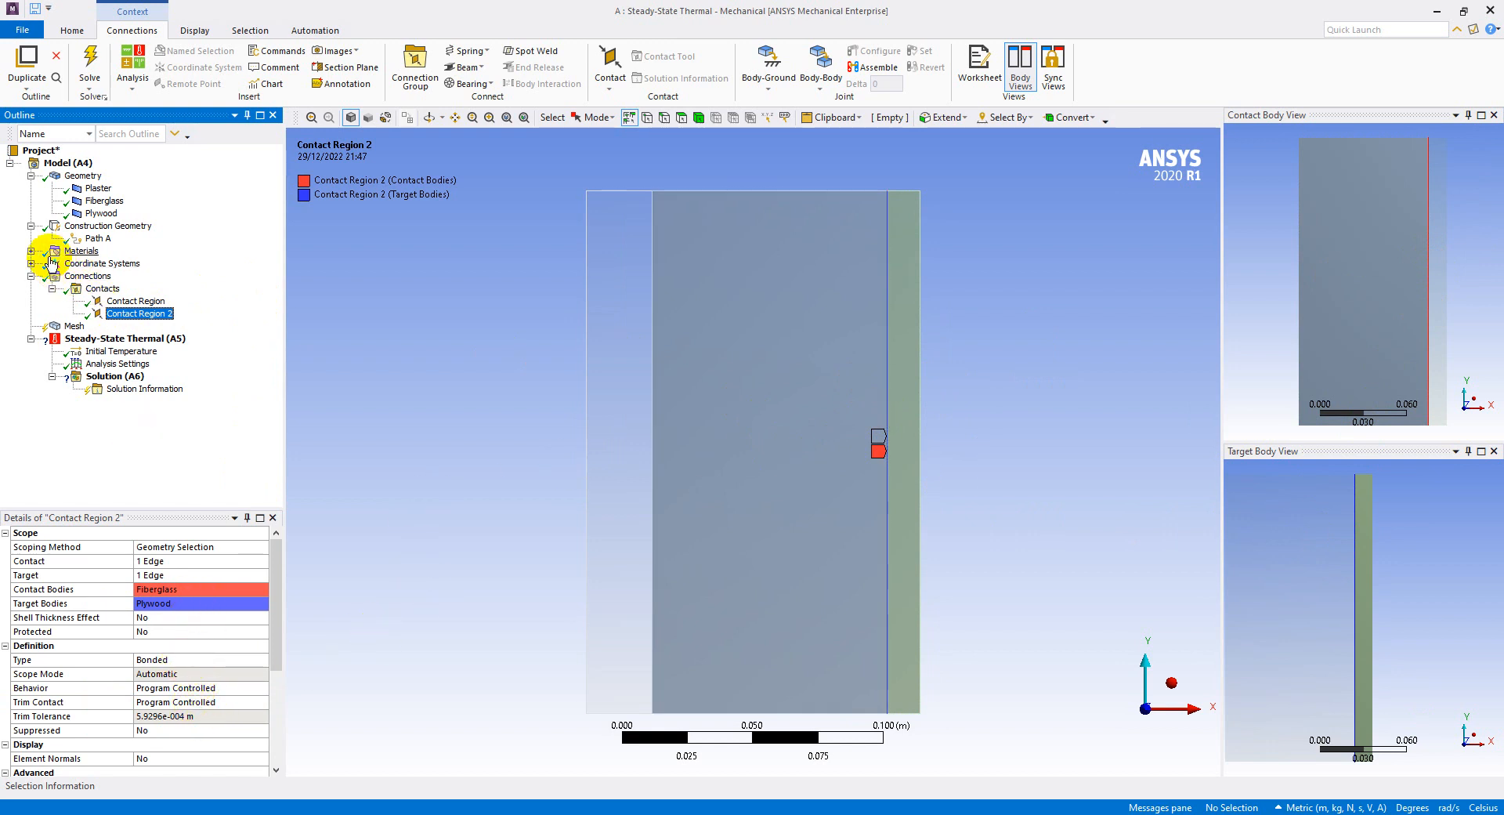
click(31, 276)
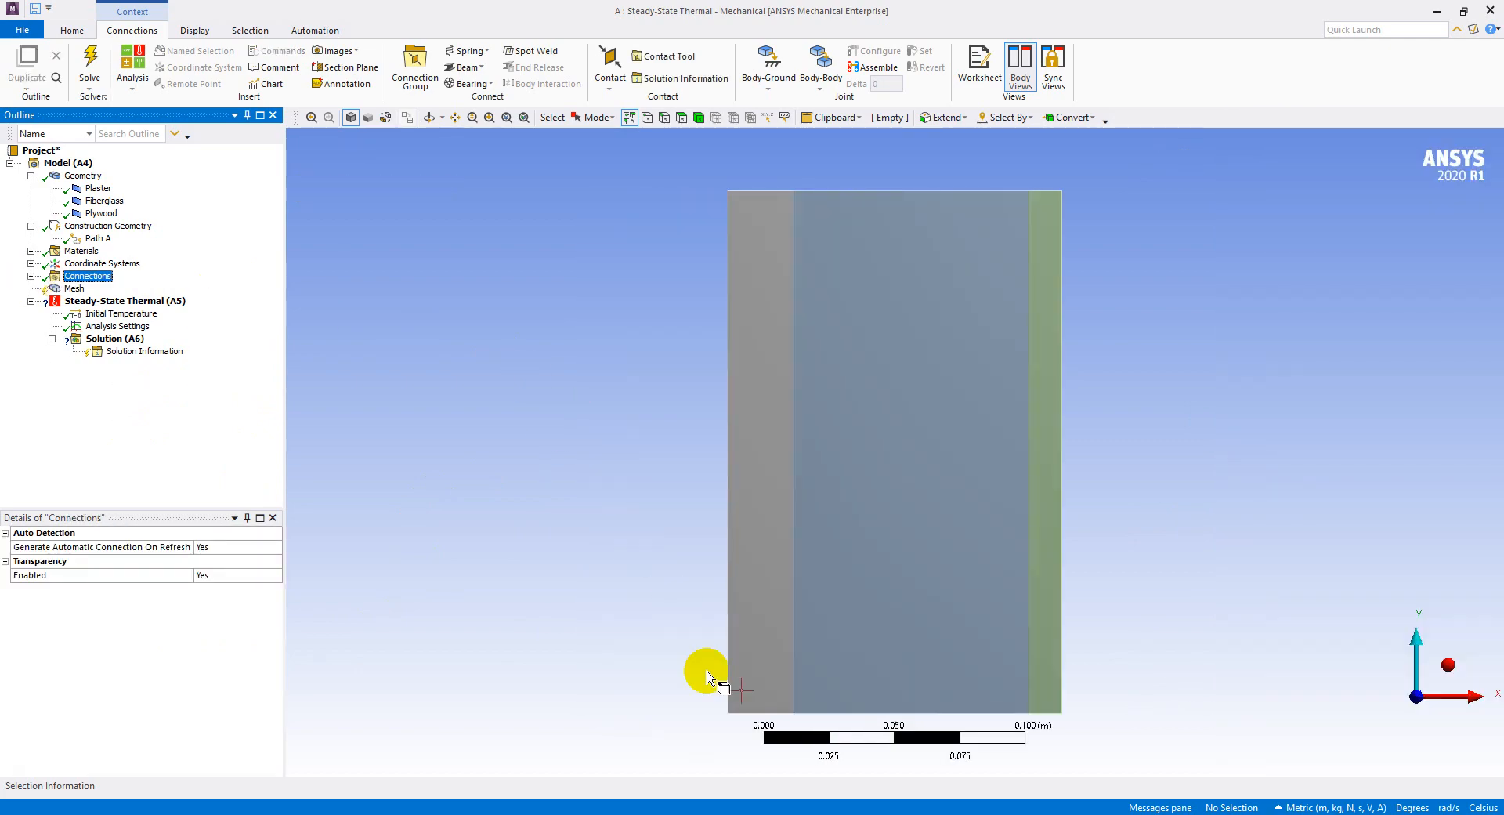
Step: Check the Mesh step on the PowerPoint slide, return to Mechanical and open the mesh settings
click(877, 813)
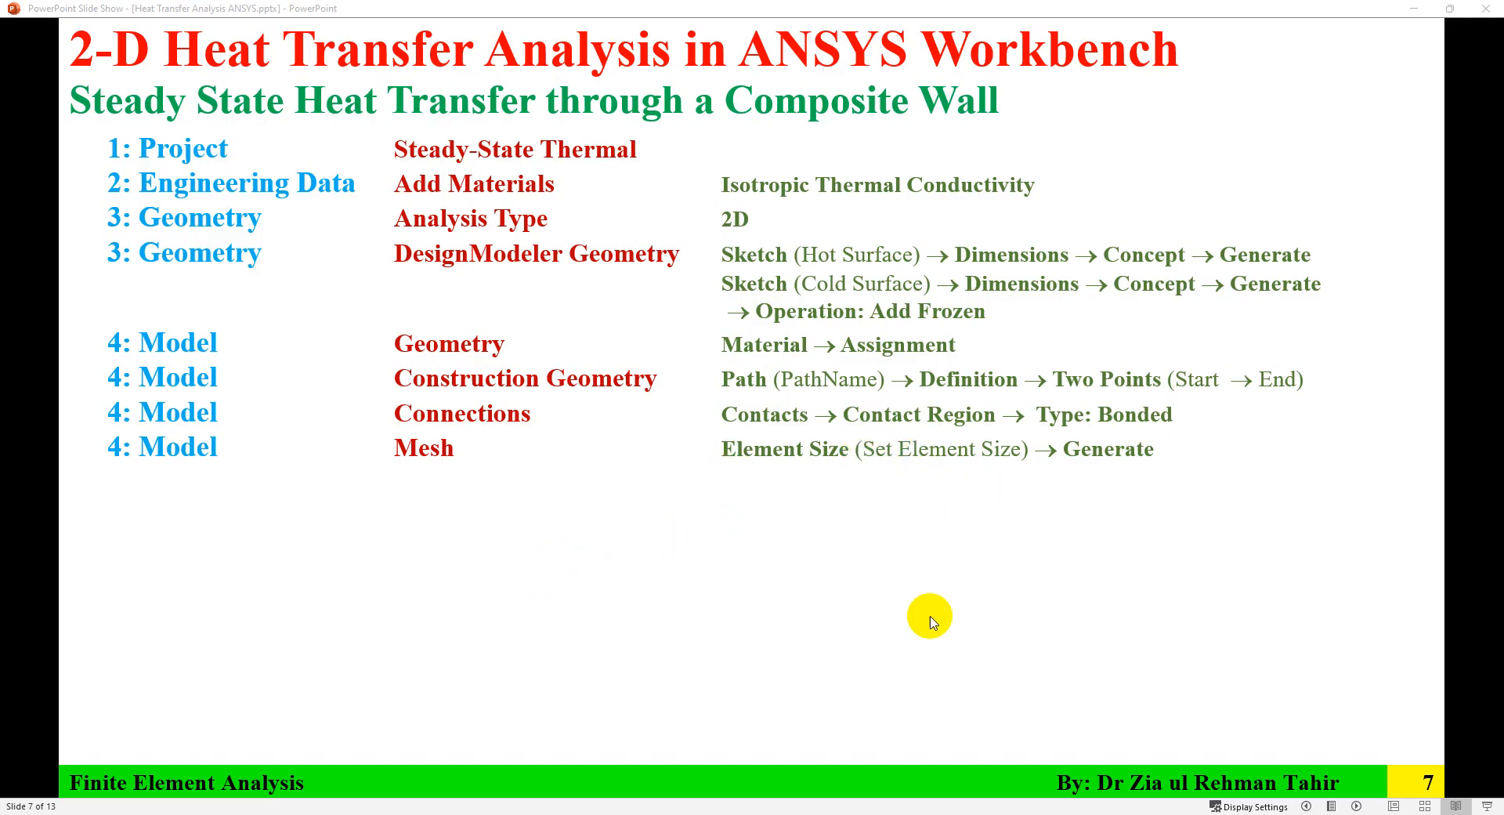
click(1003, 811)
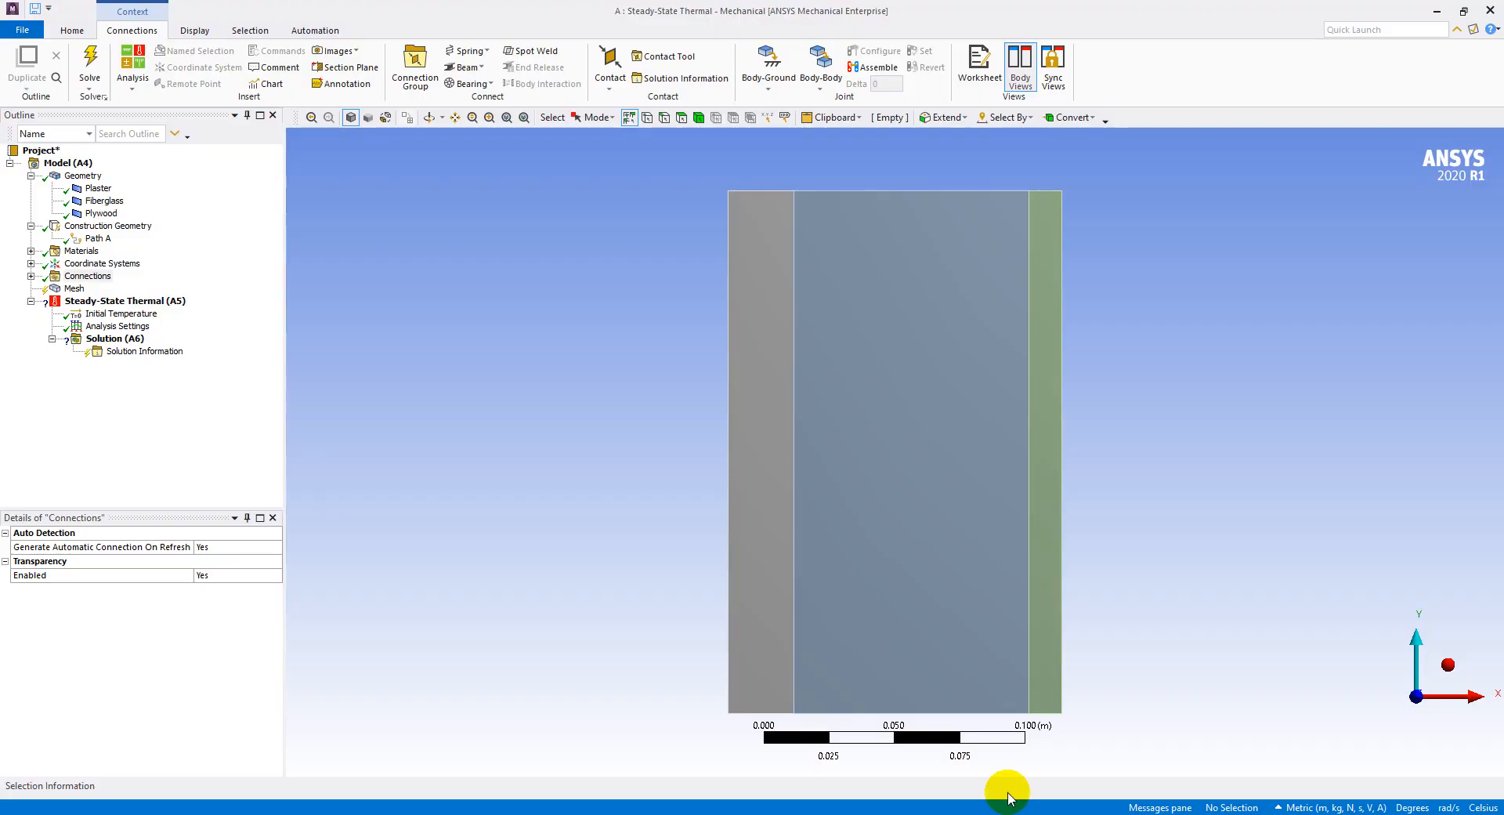
click(75, 290)
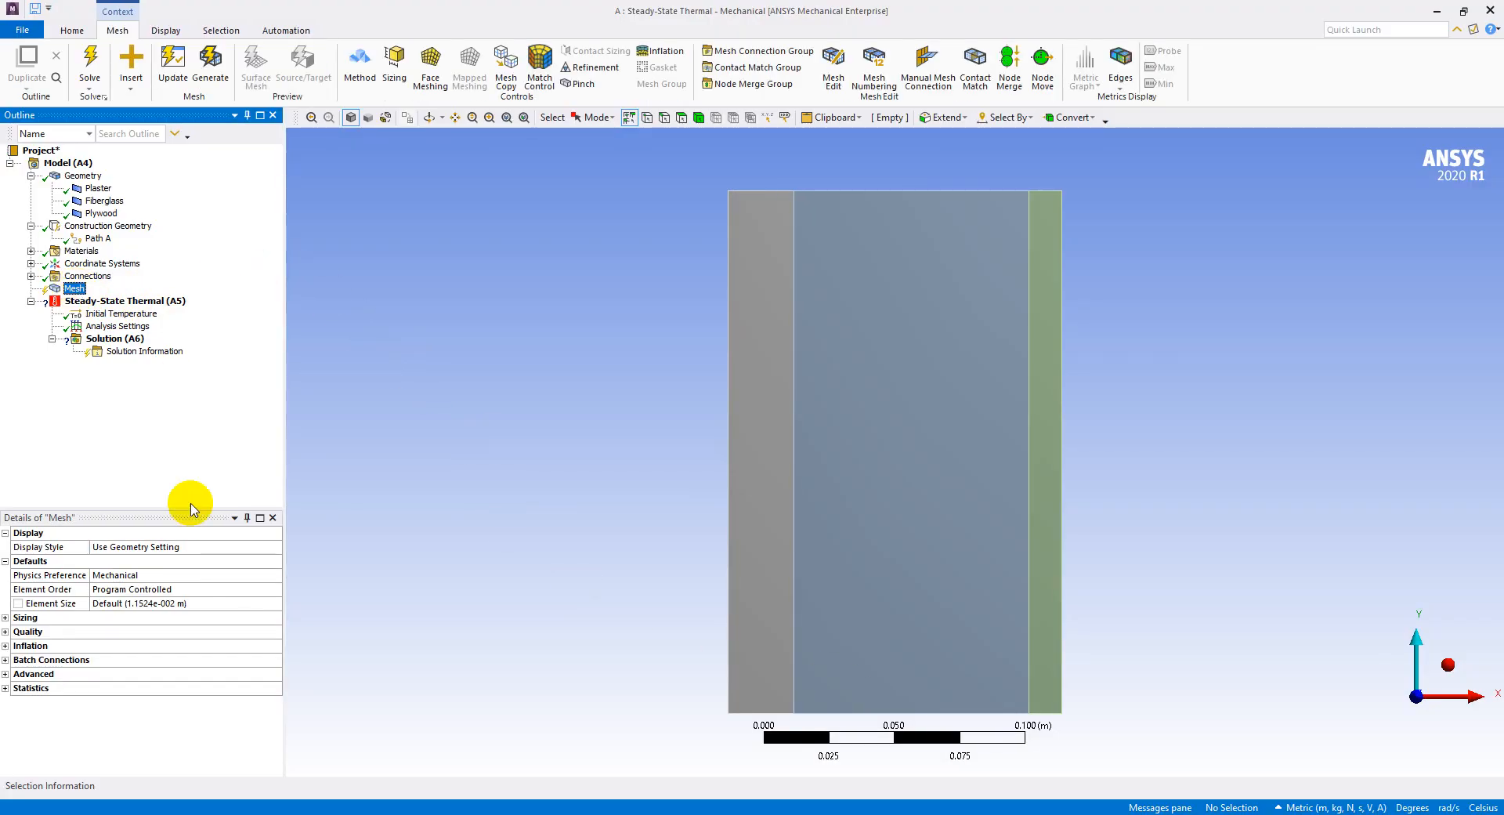
Step: Check the layer thicknesses on the PowerPoint slide, set the mesh element size to 5e-4 m in Mechanical and generate the mesh
click(193, 602)
text(0)
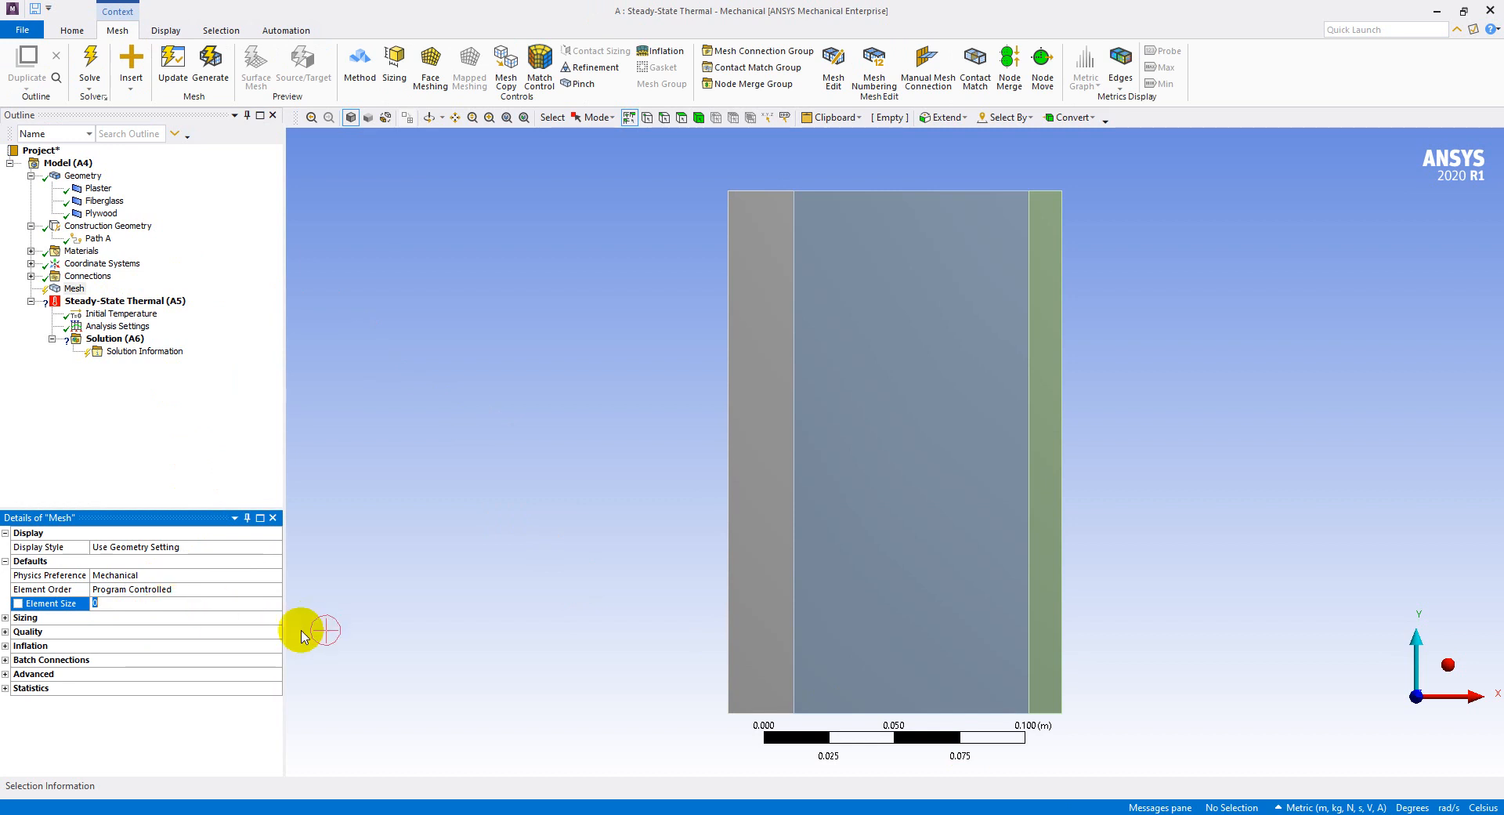
key(alt+Tab)
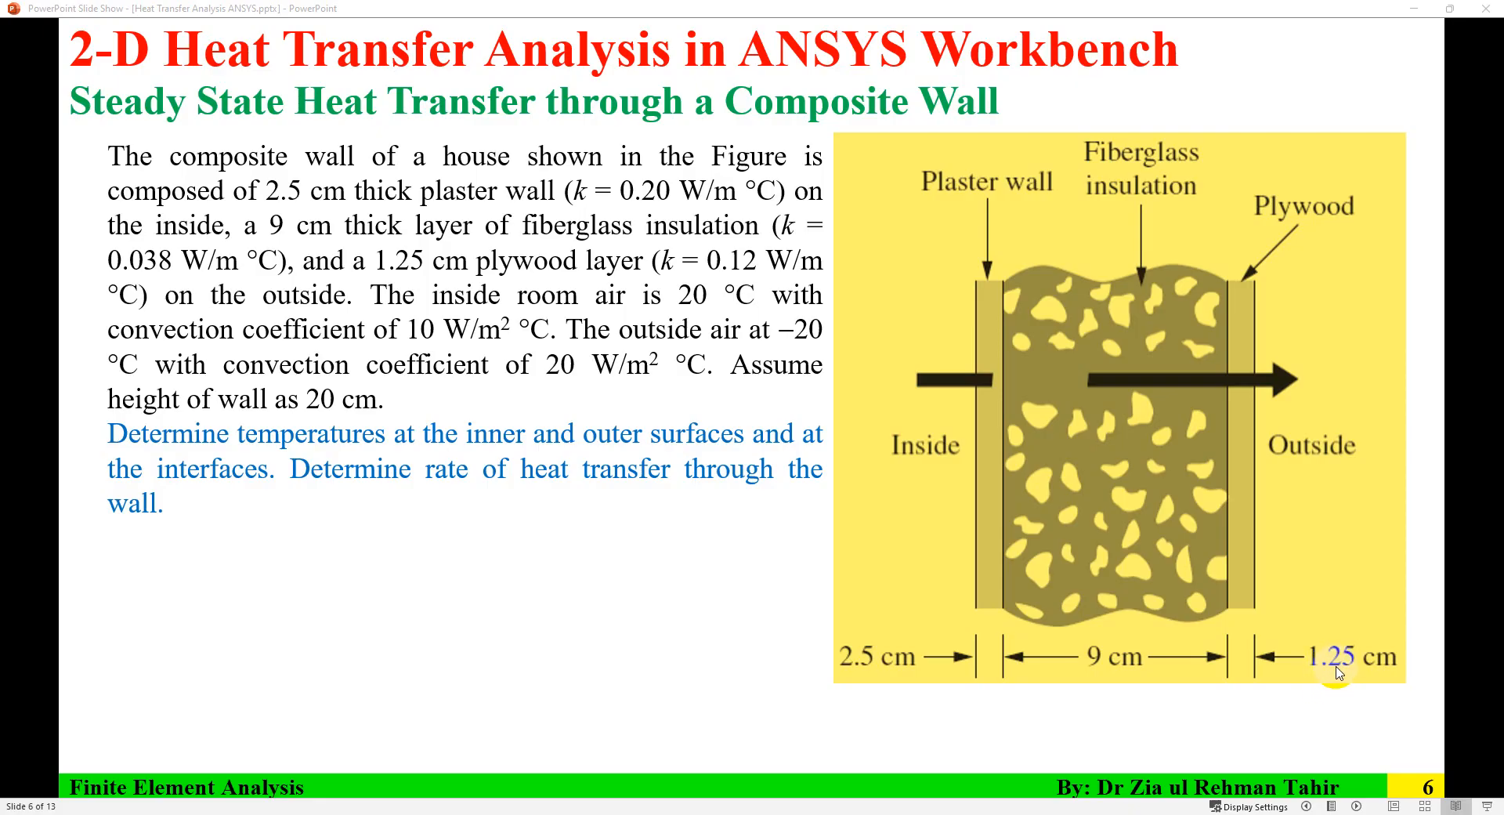
key(alt+Tab)
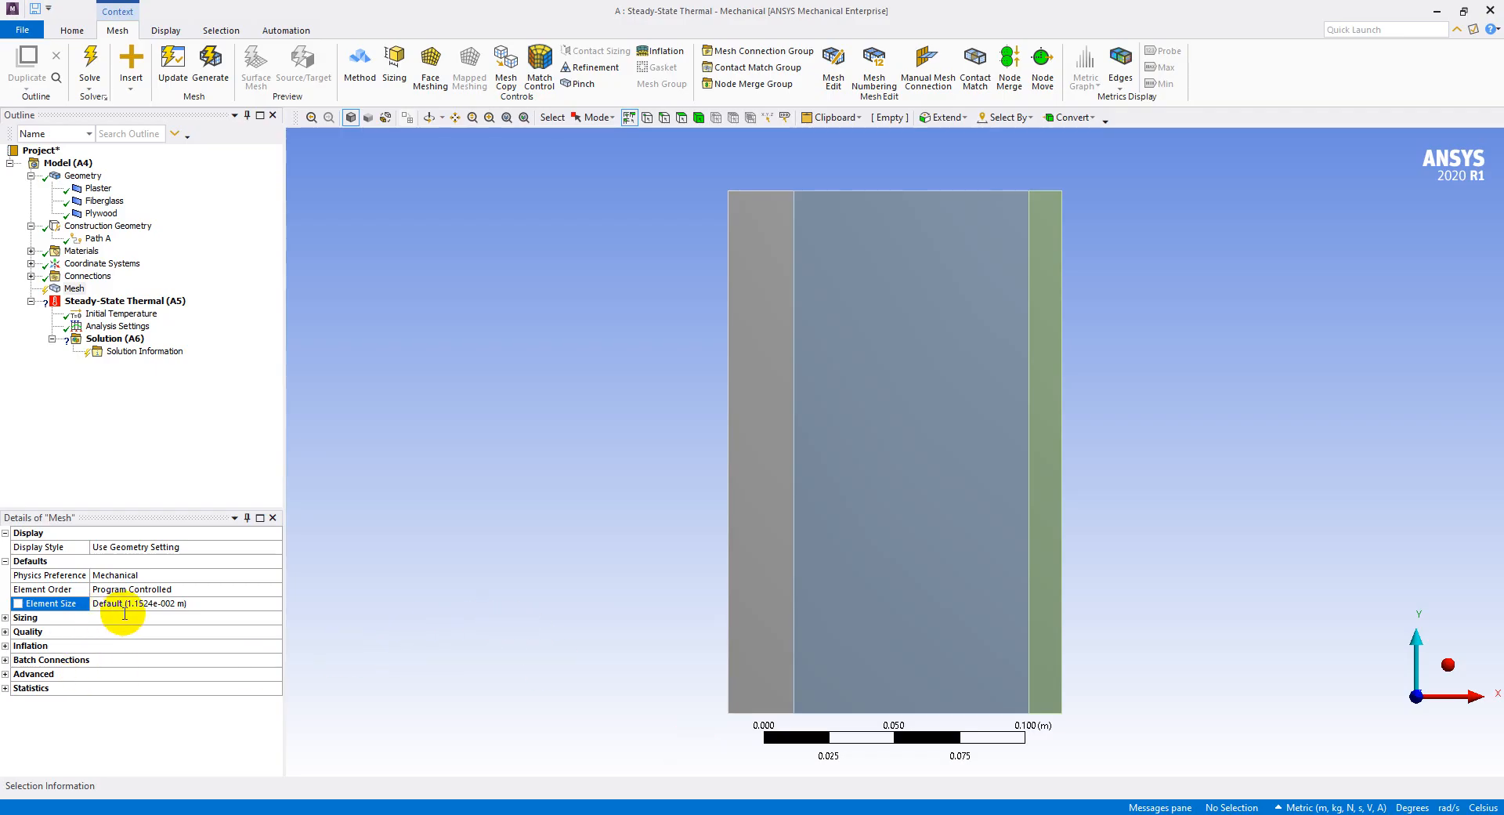
click(156, 602)
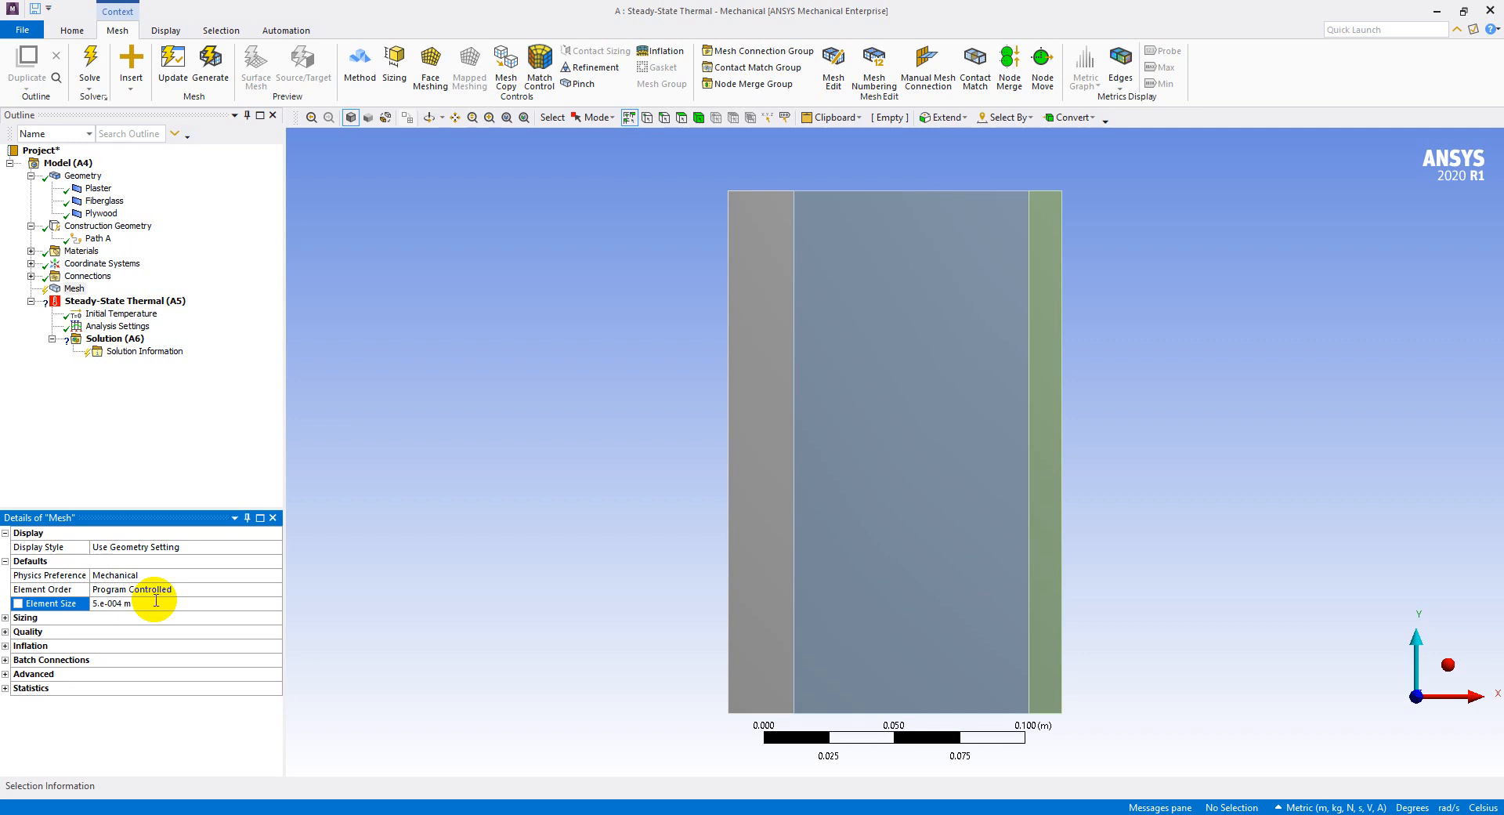
click(208, 63)
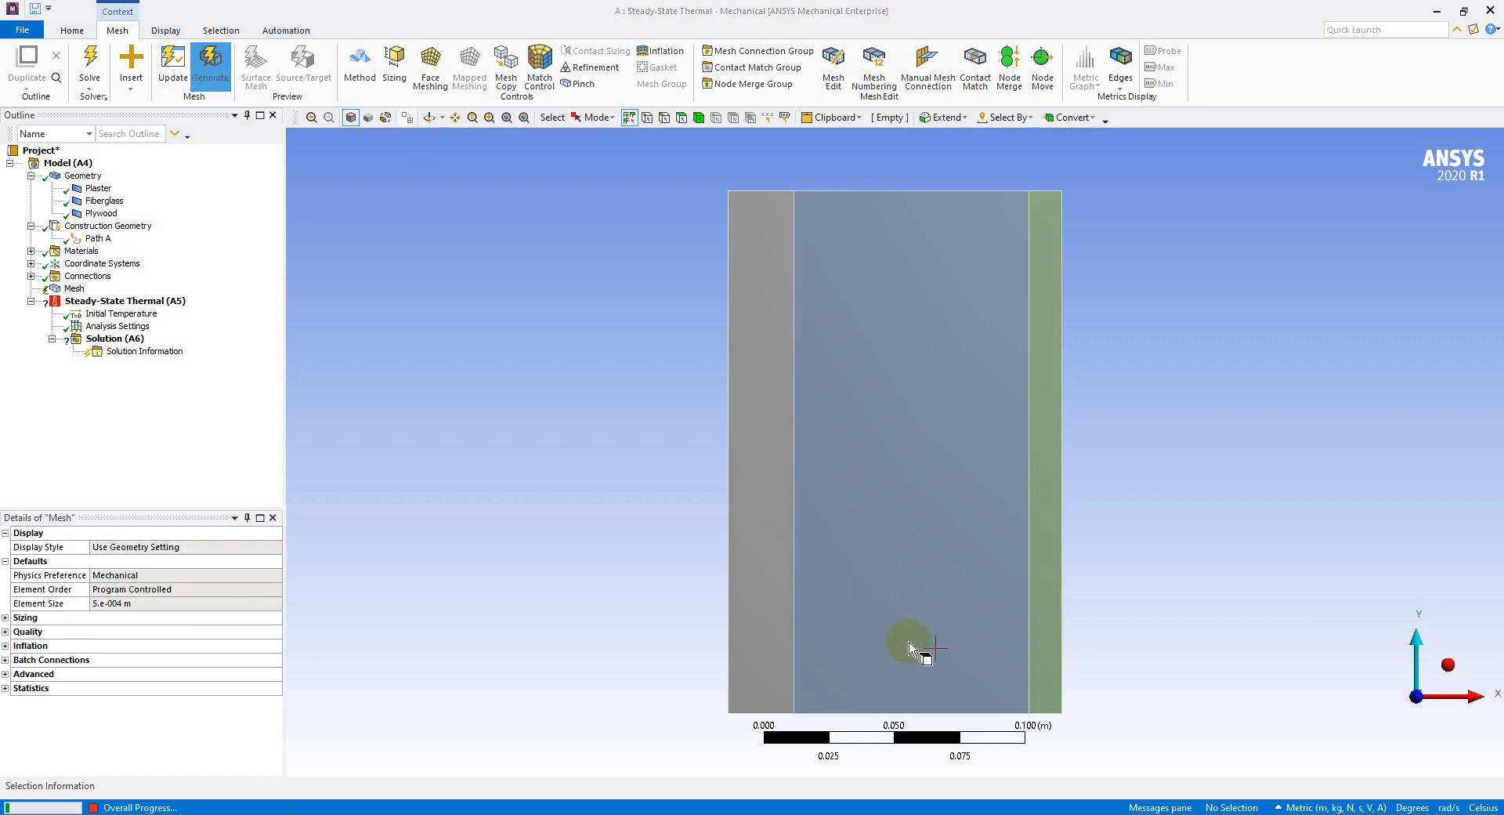
Step: Examine the generated mesh's density across the plaster, fiberglass and plywood layers, close up and over the whole wall
scroll(1040, 546, down, 2)
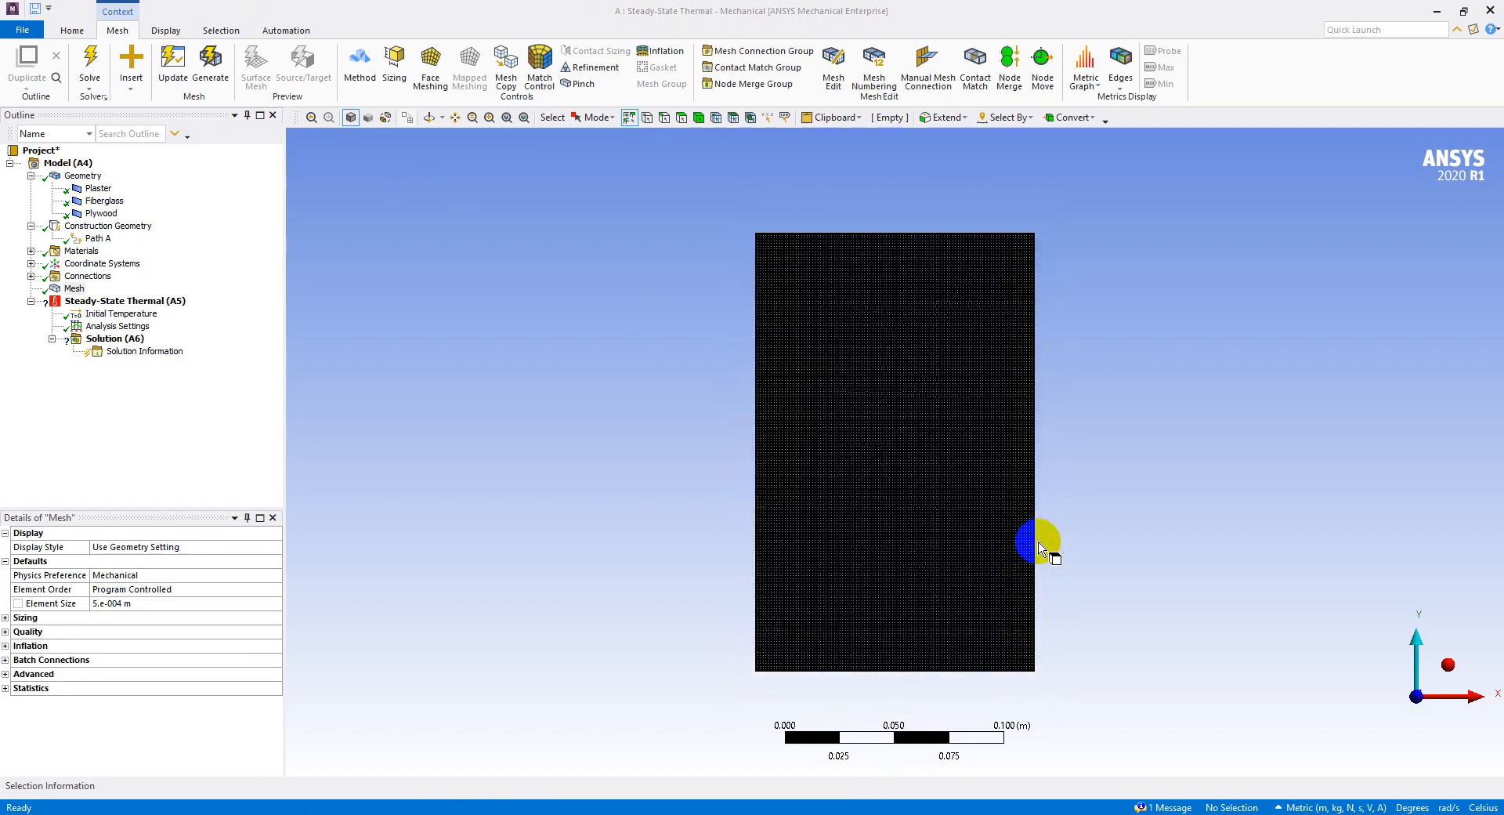
shift+middle_drag(1039, 546, 1080, 400)
scroll(1261, 431, up, 3)
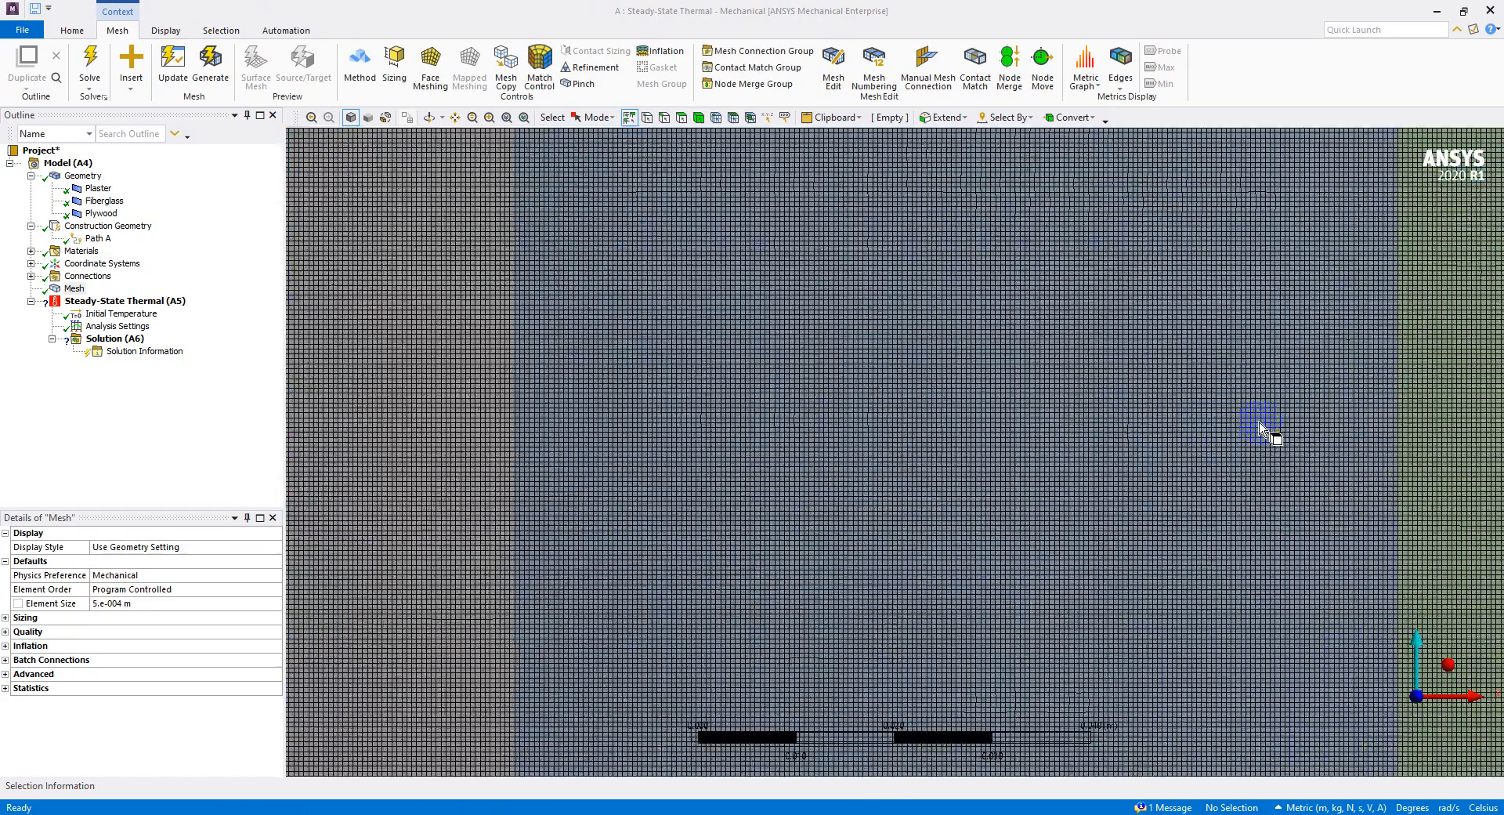
scroll(1259, 427, down, 2)
scroll(1259, 427, down, 3)
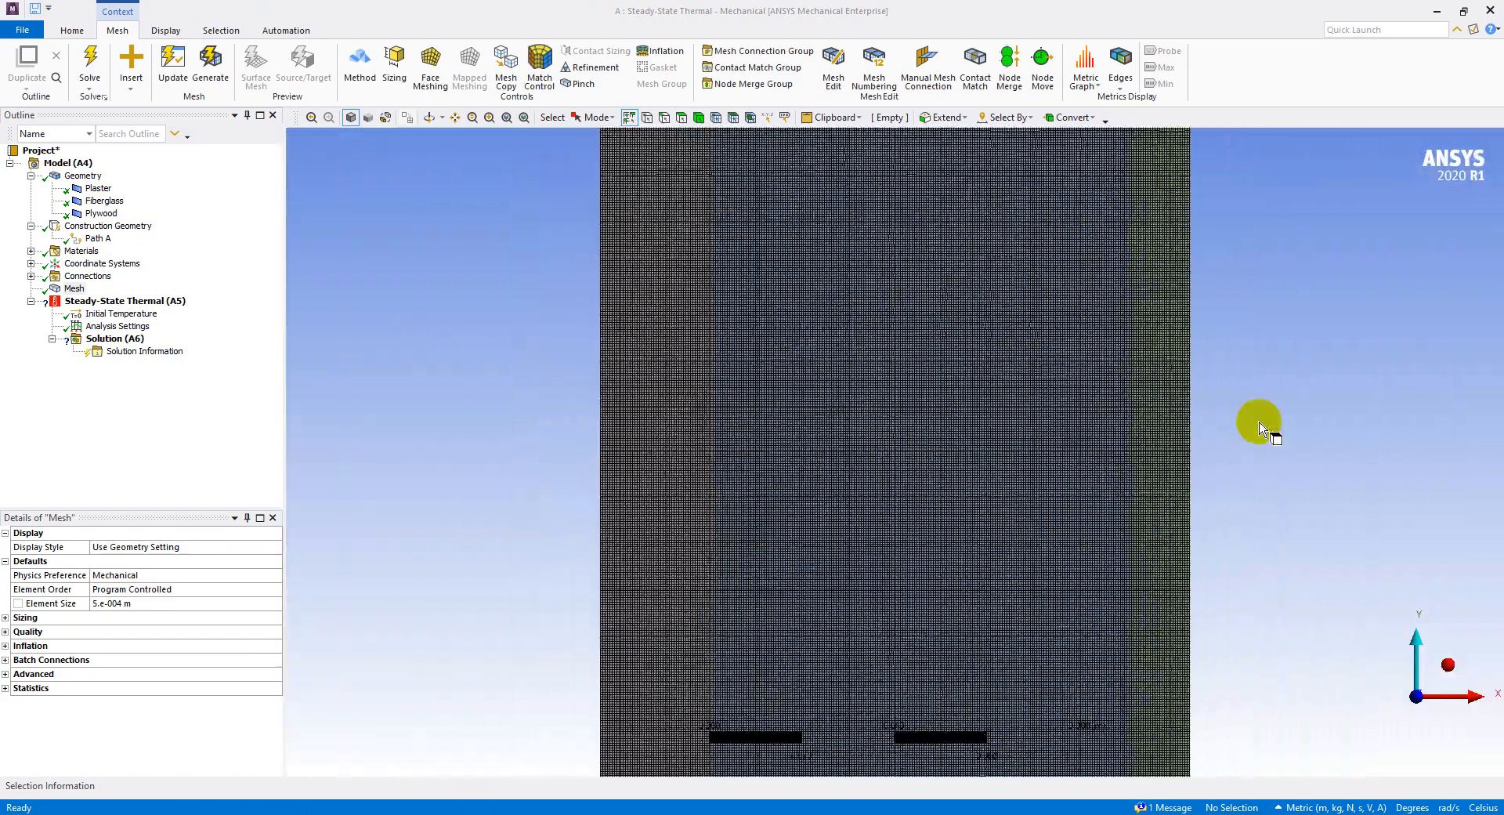
scroll(1260, 427, down, 2)
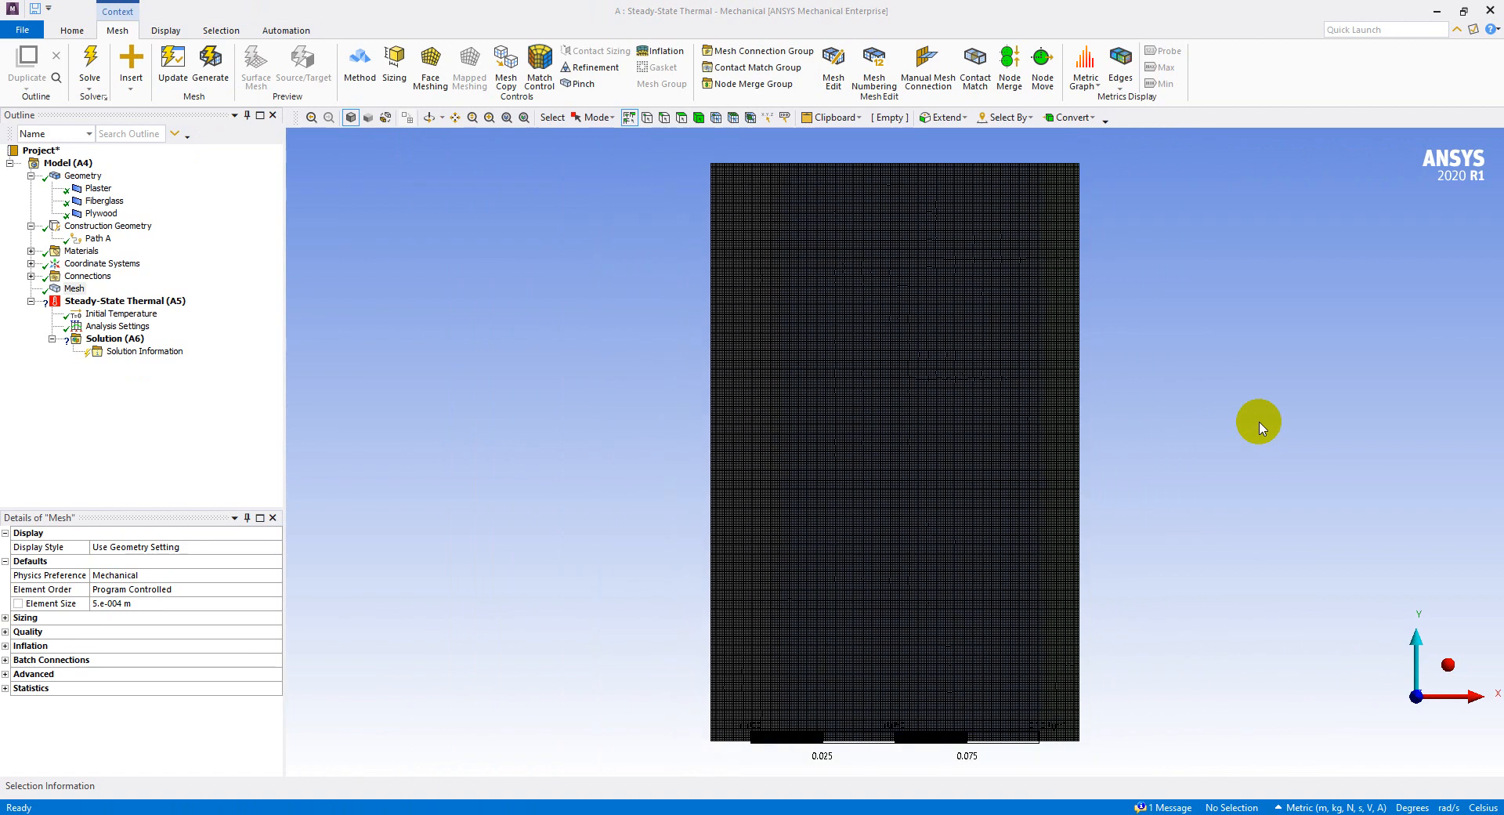
click(948, 443)
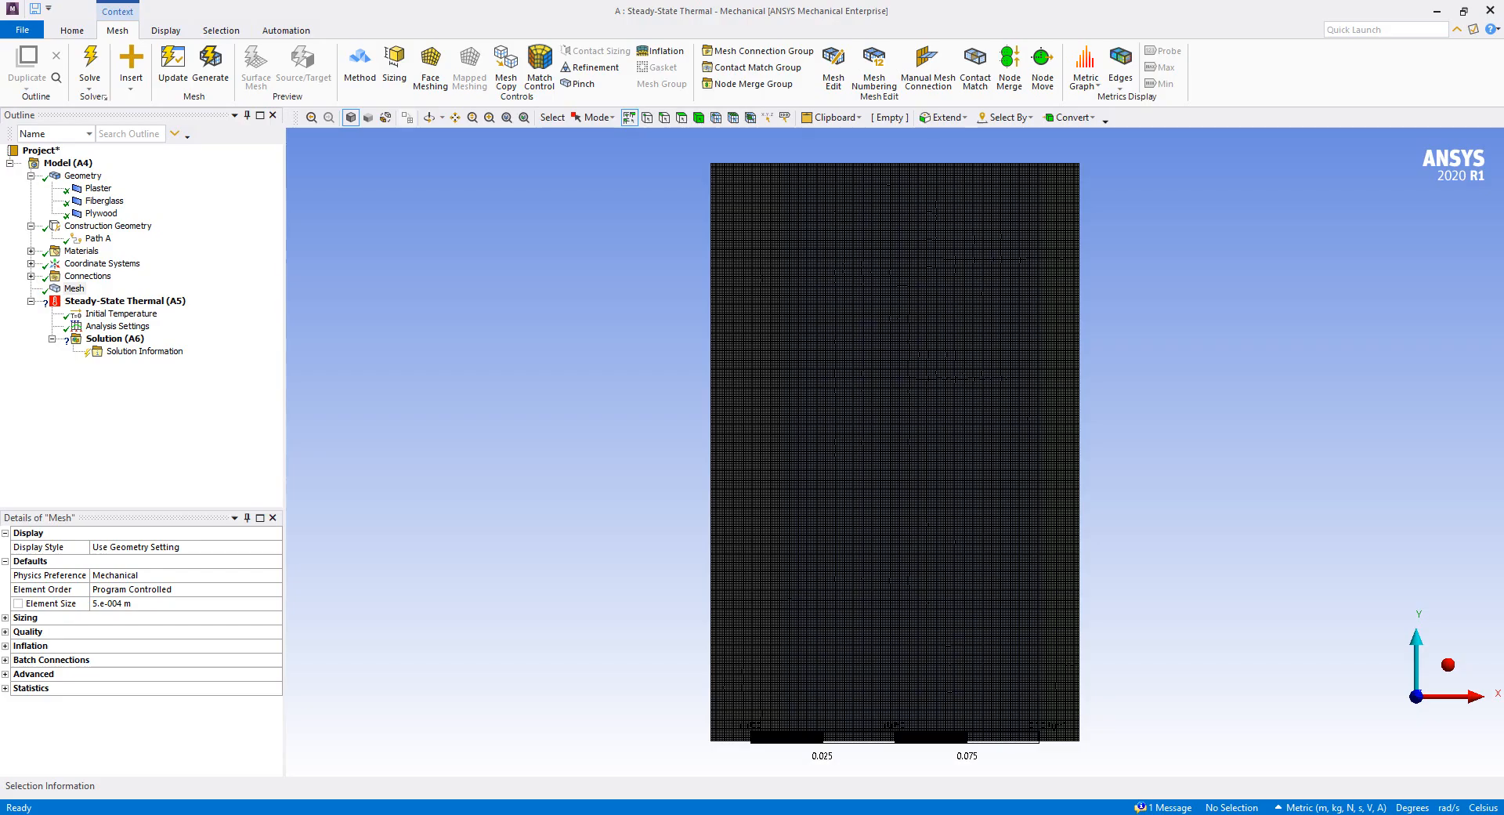
Step: Set the mesh element size to 0.25e-2 m and regenerate the mesh
click(178, 603)
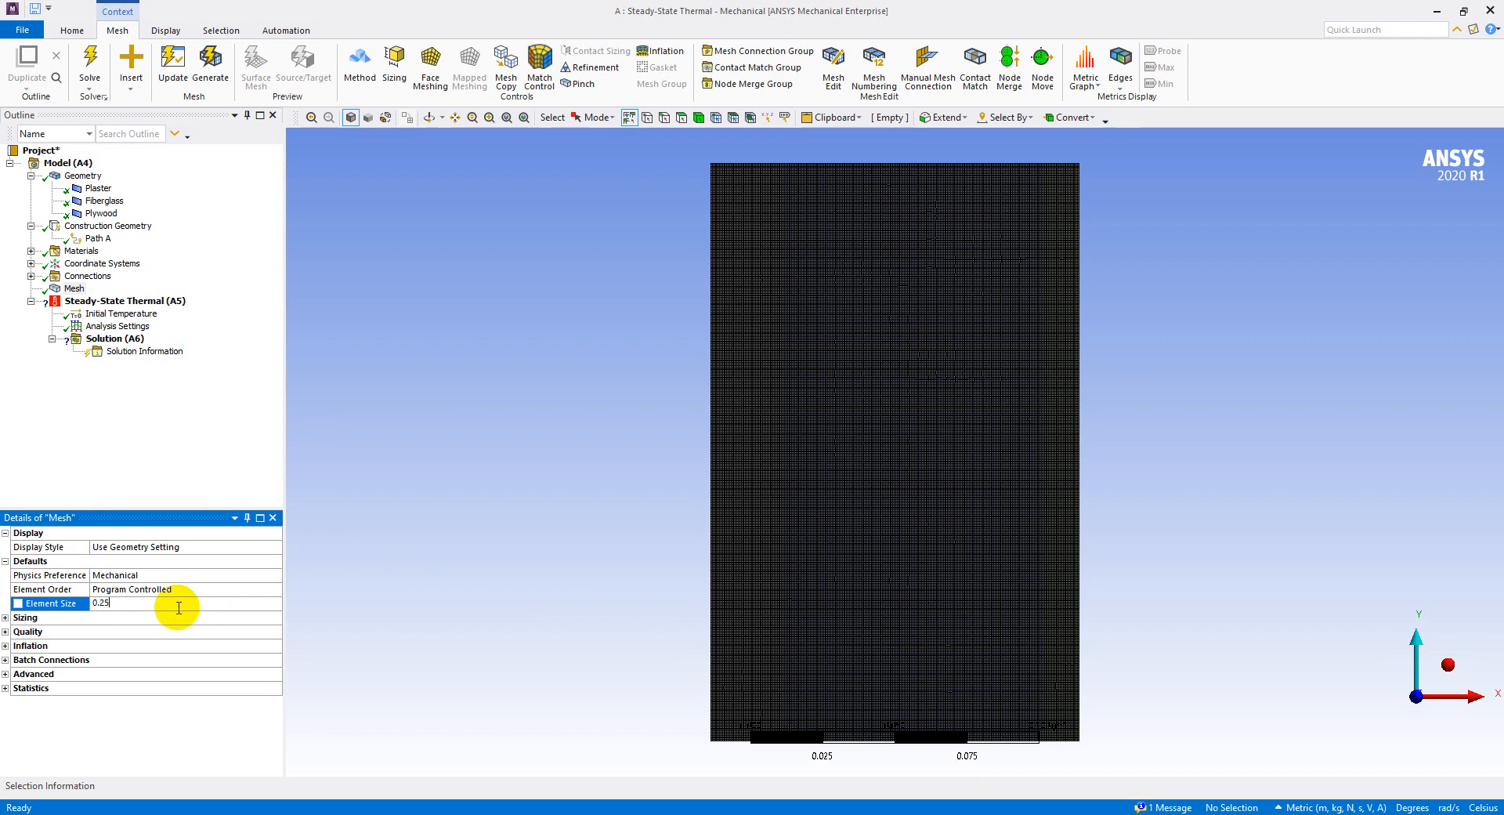
text(0.25e-2)
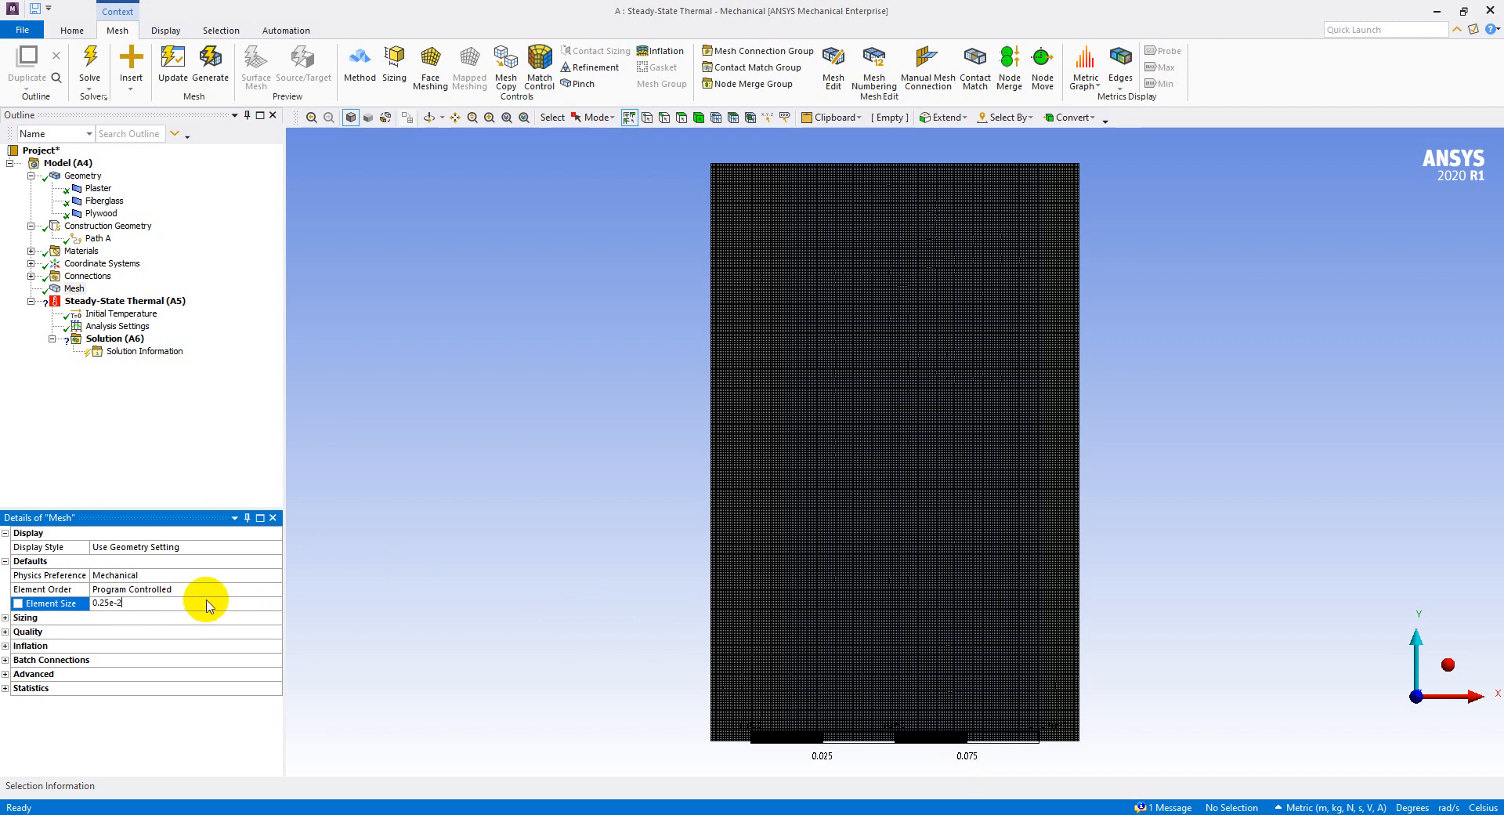
click(181, 752)
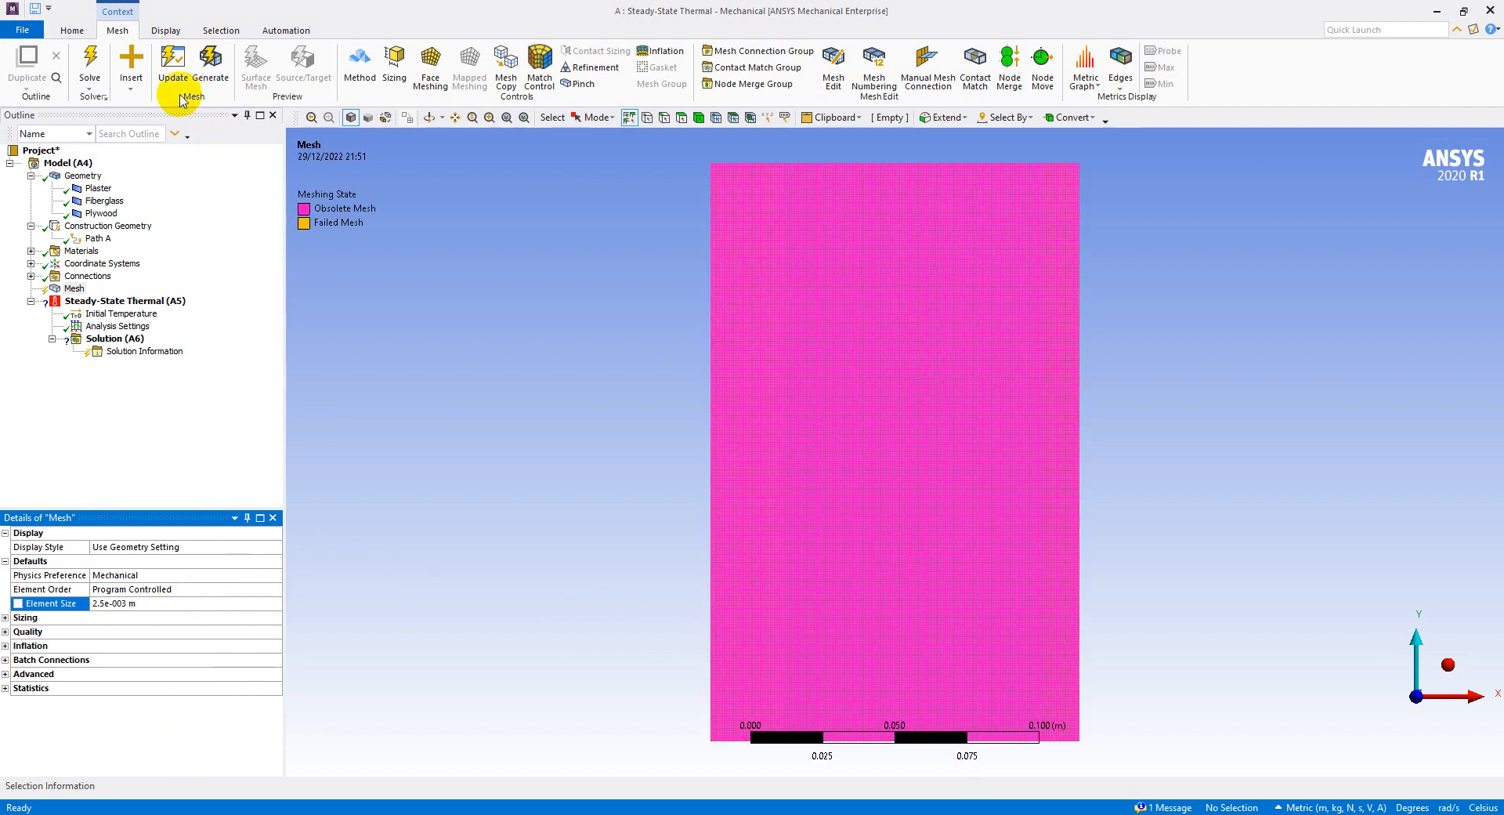
click(208, 60)
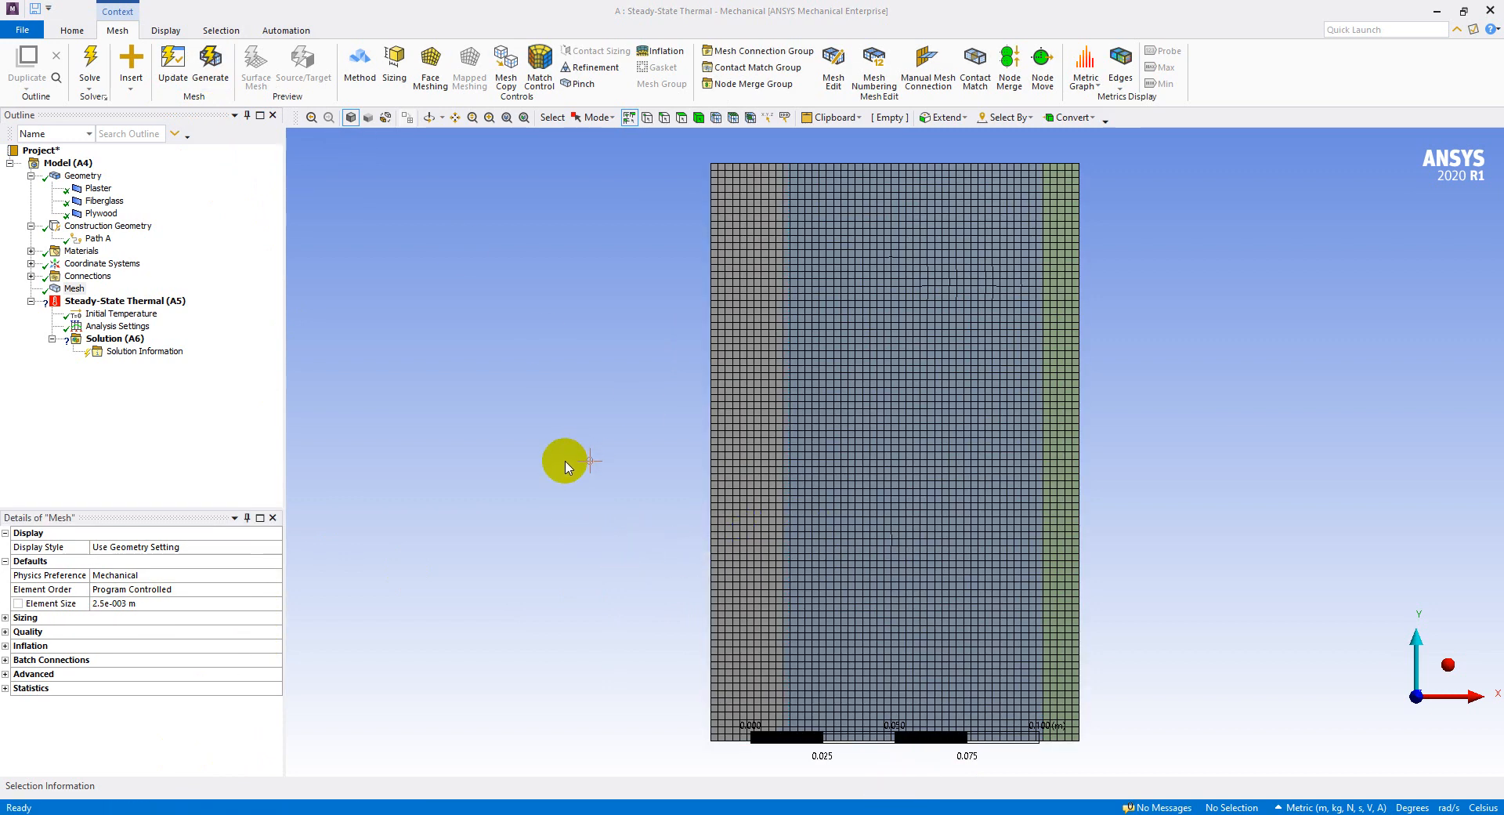
click(74, 288)
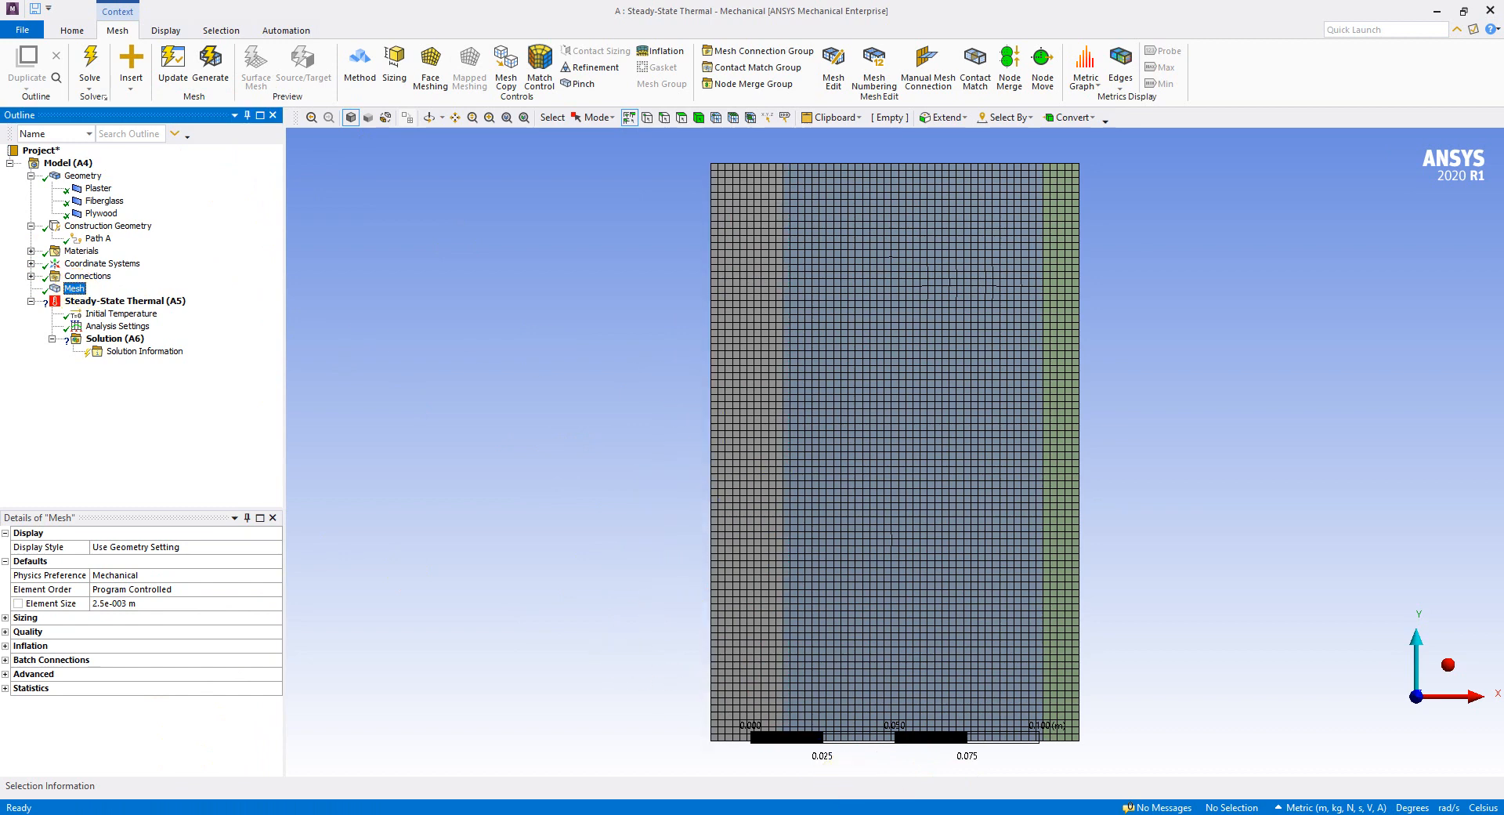
Step: Review the Setup step and the wall problem statement on the PowerPoint slides, and return to Mechanical
key(alt+Tab)
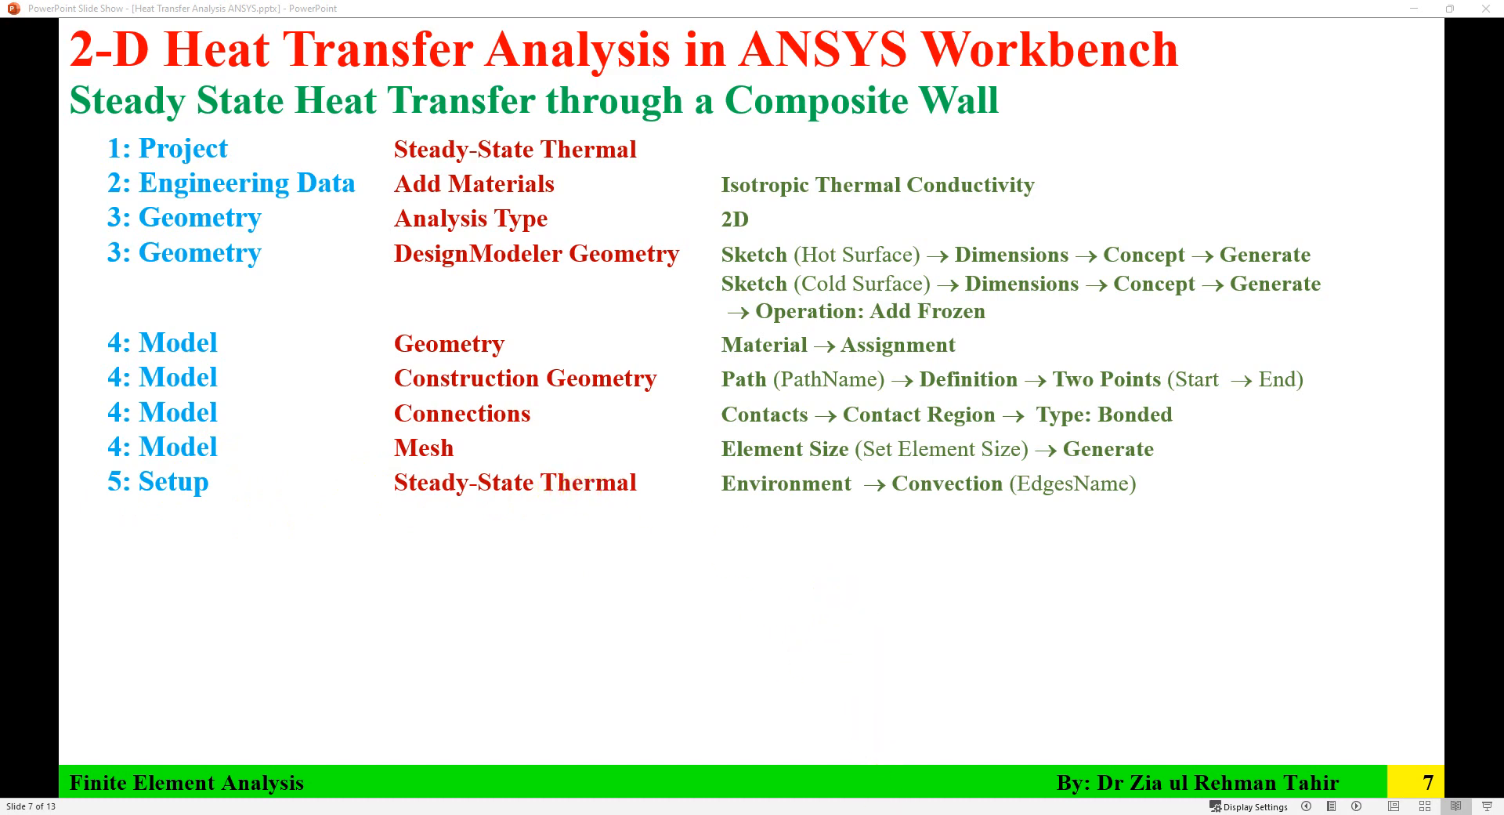
scroll(929, 457, up, 1)
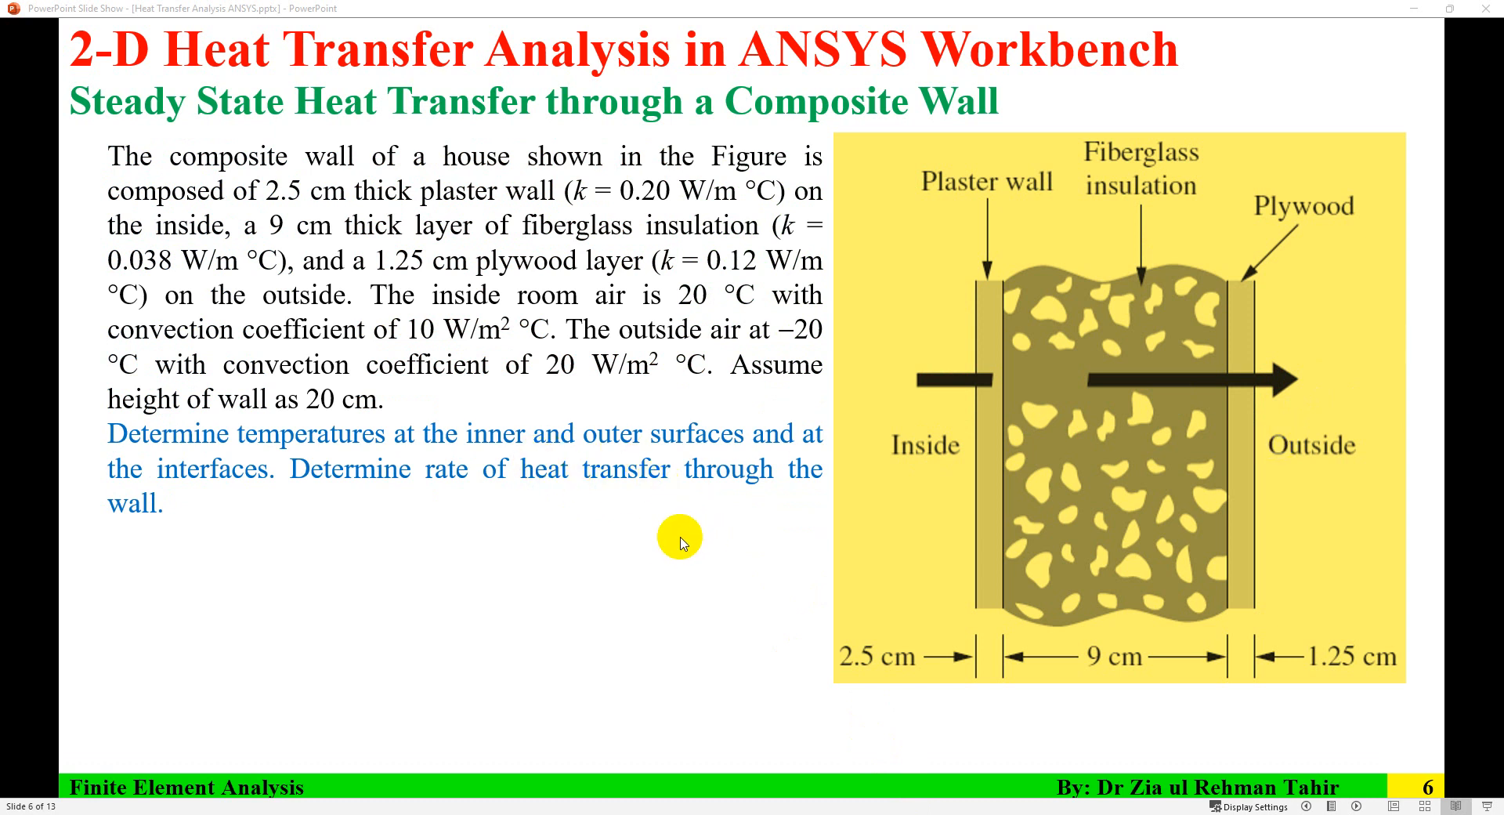
key(alt+Tab)
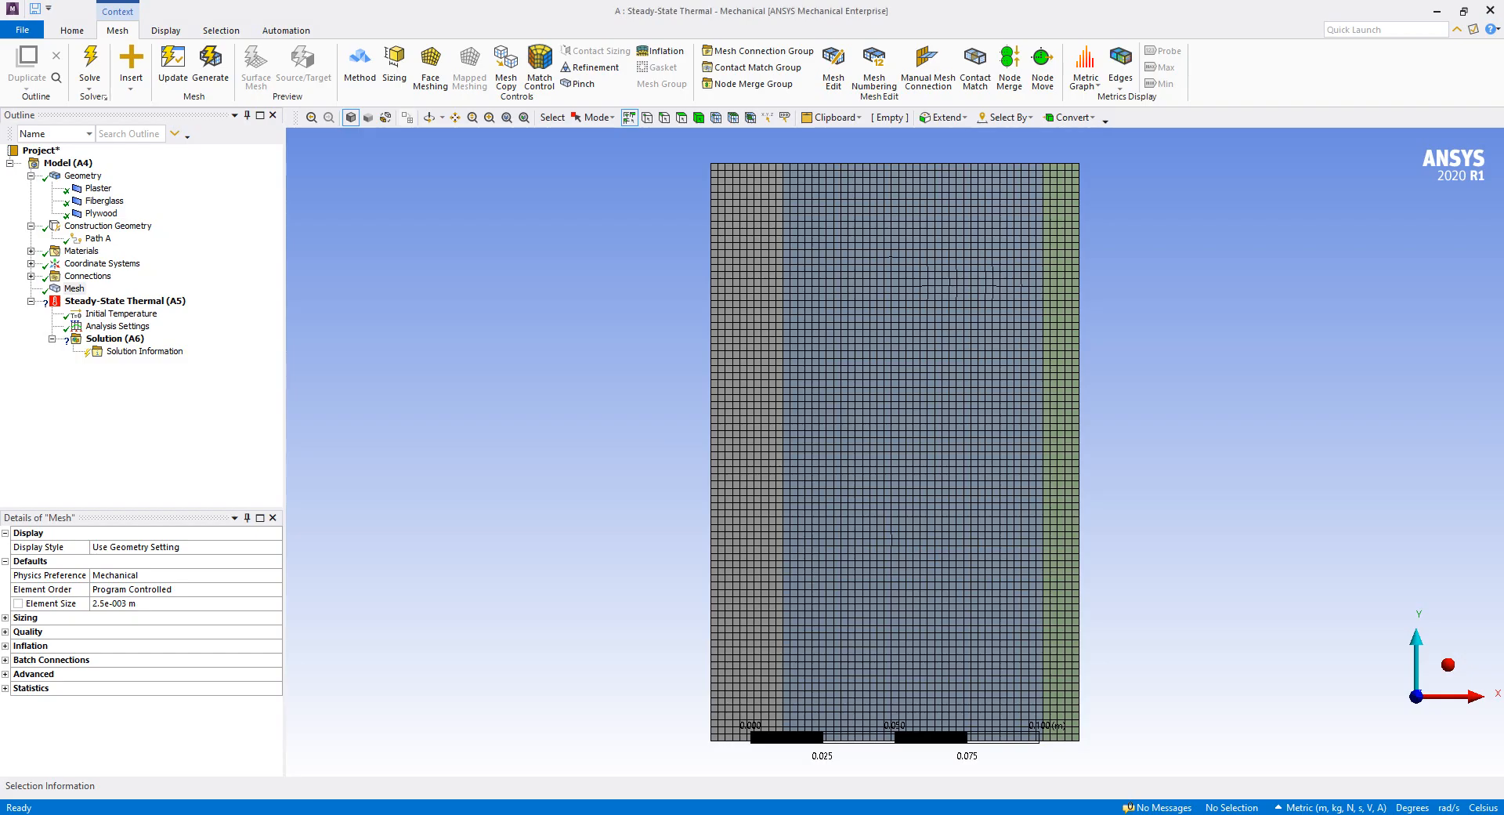
Step: Add a convection load to the steady-state thermal analysis, rename it Inside and apply it to the plaster layer's exposed vertical edge
click(151, 301)
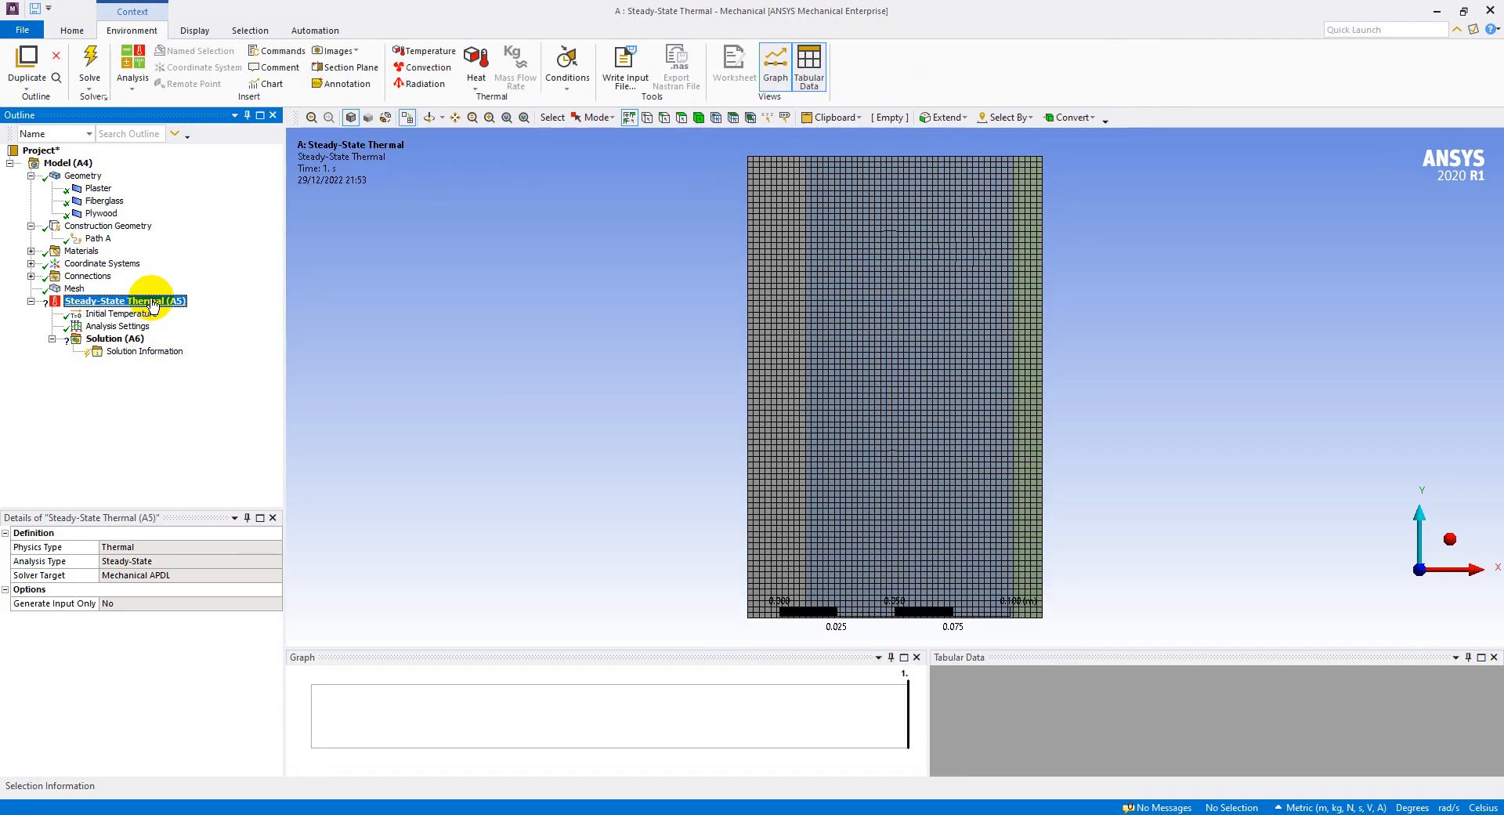
click(423, 67)
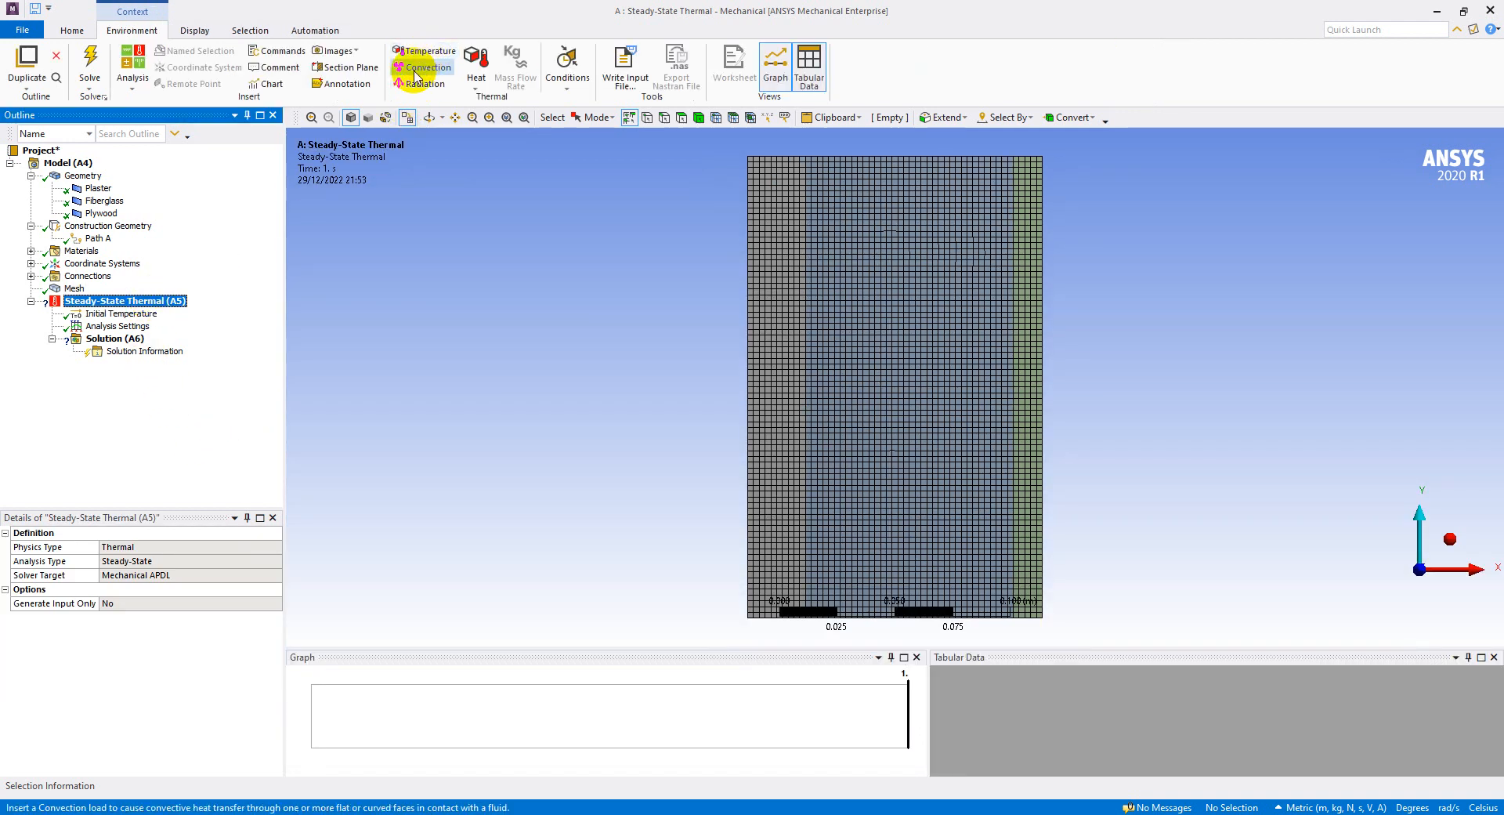
click(99, 339)
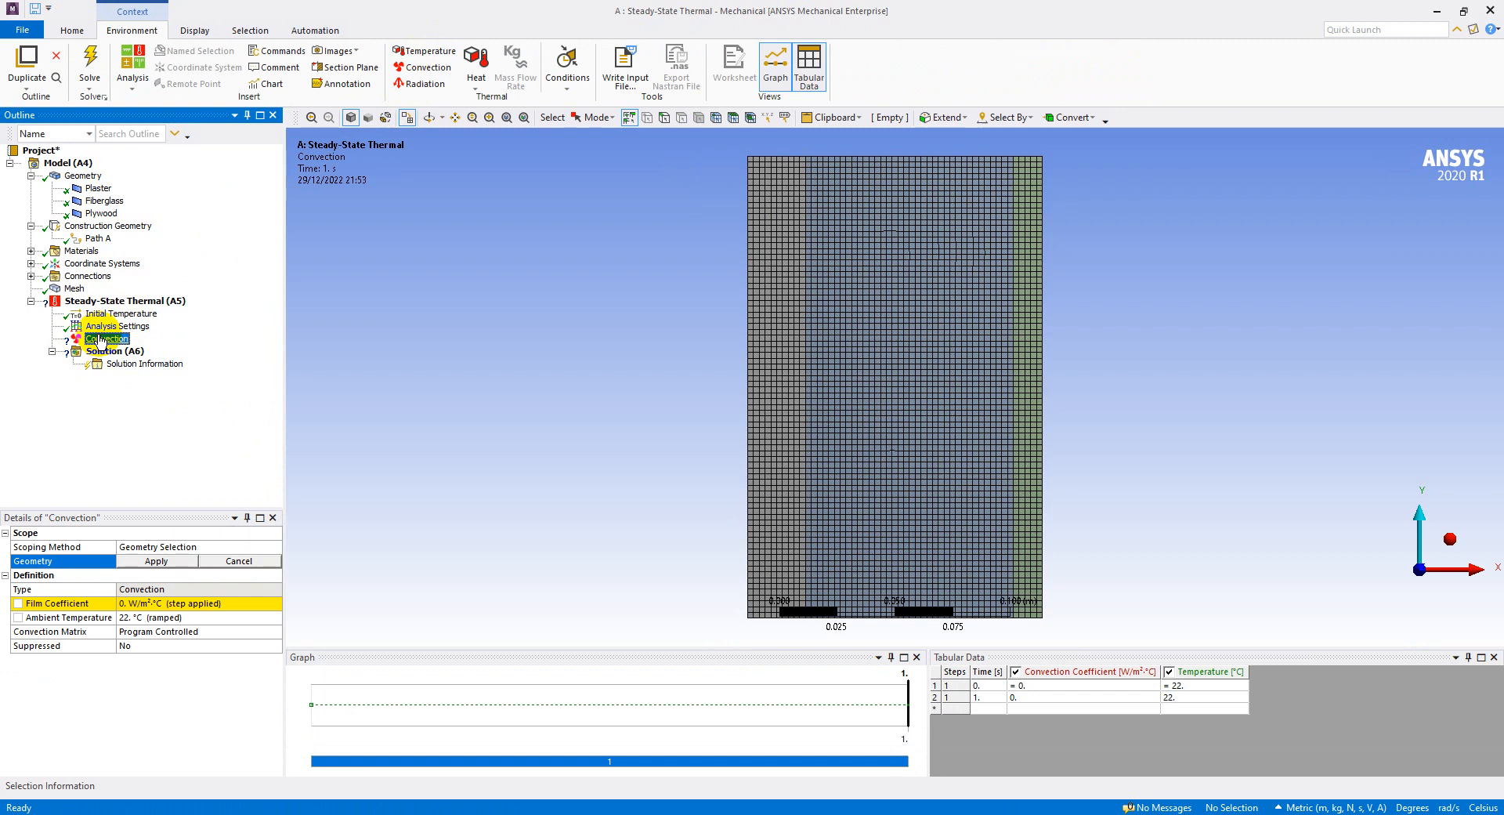
right_click(100, 340)
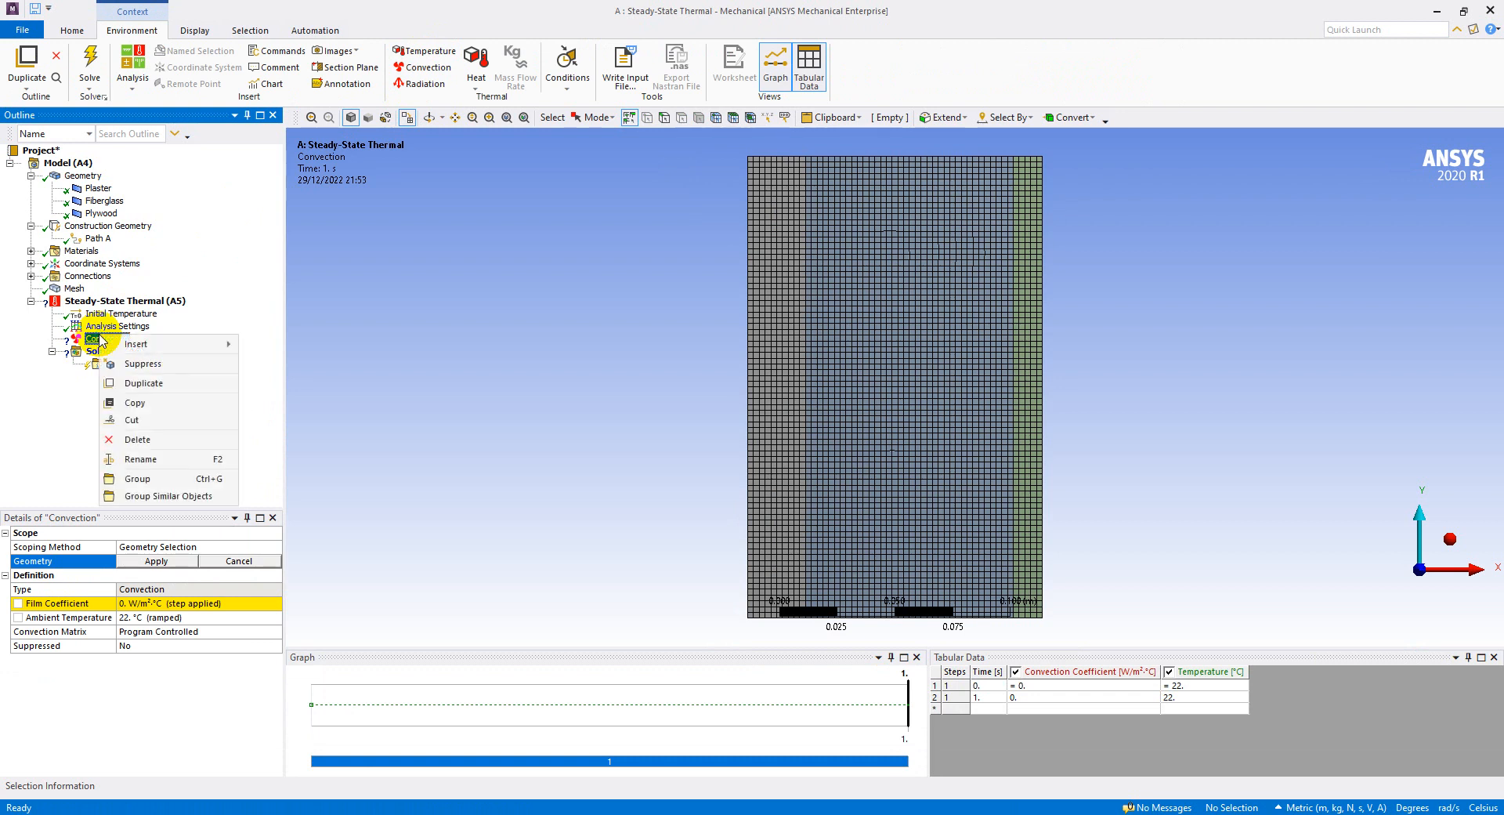
click(174, 459)
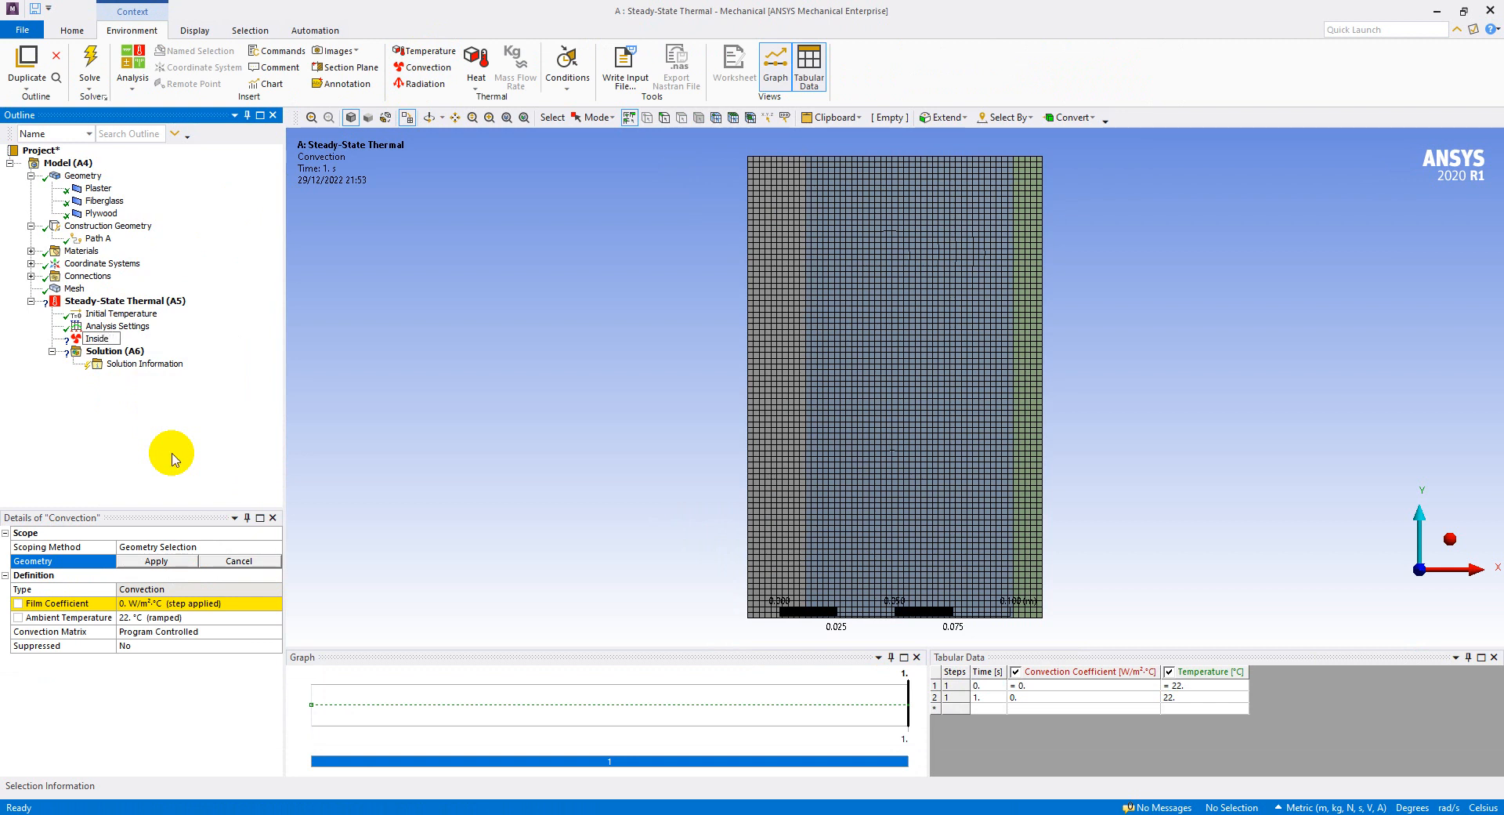
key(Return)
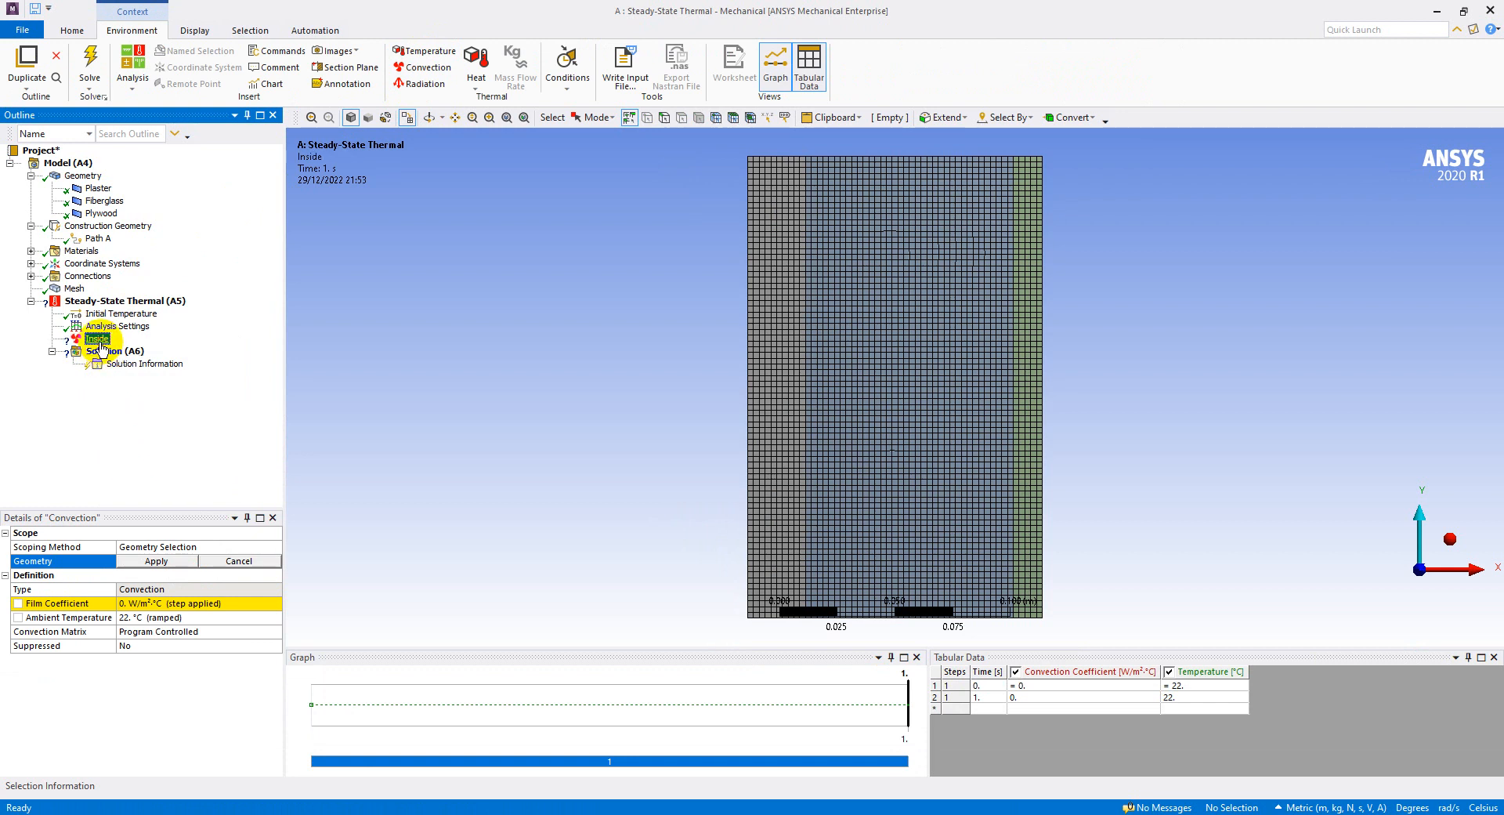
click(750, 389)
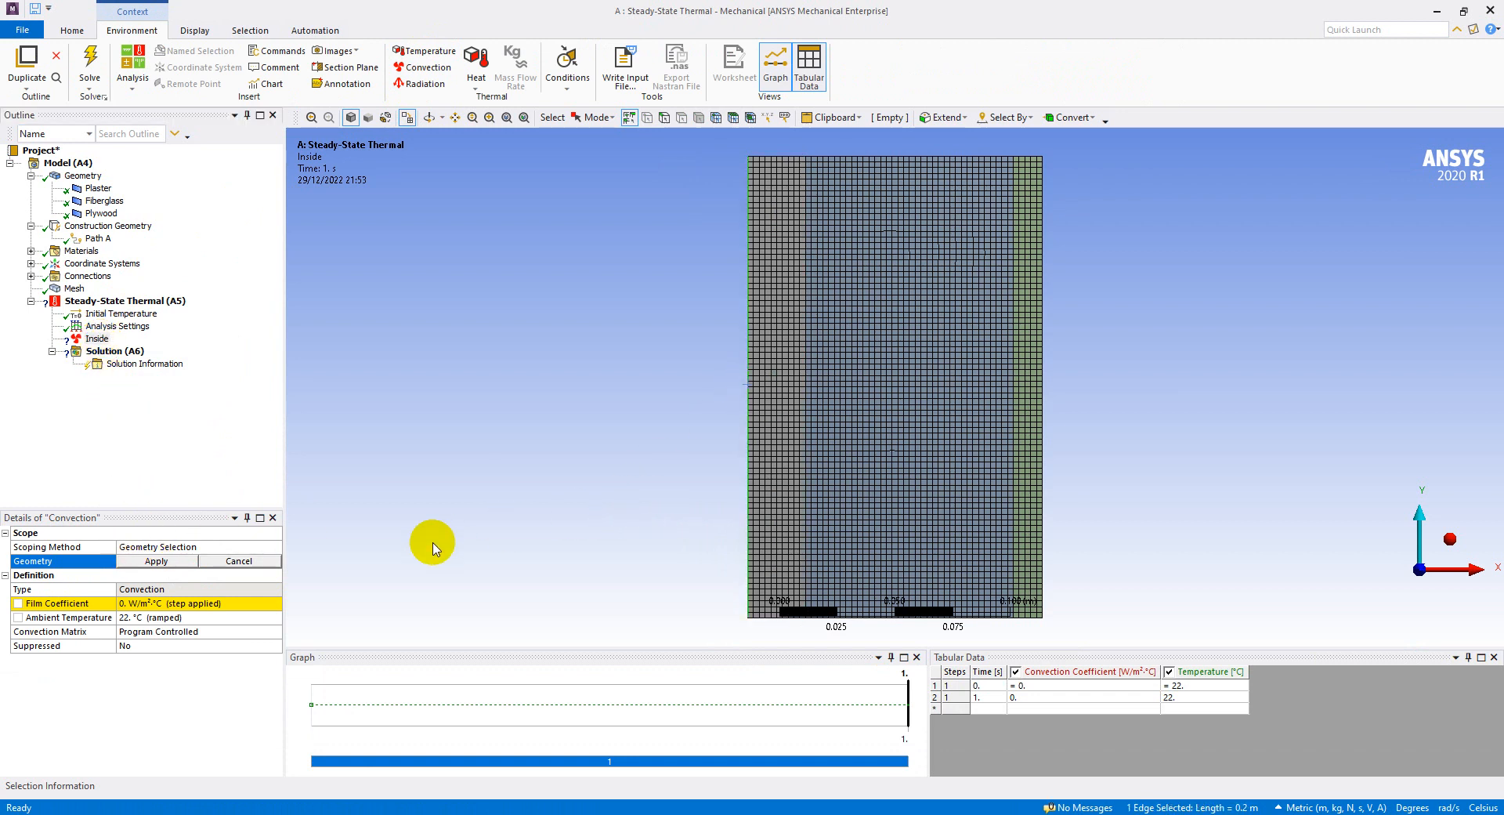
click(156, 561)
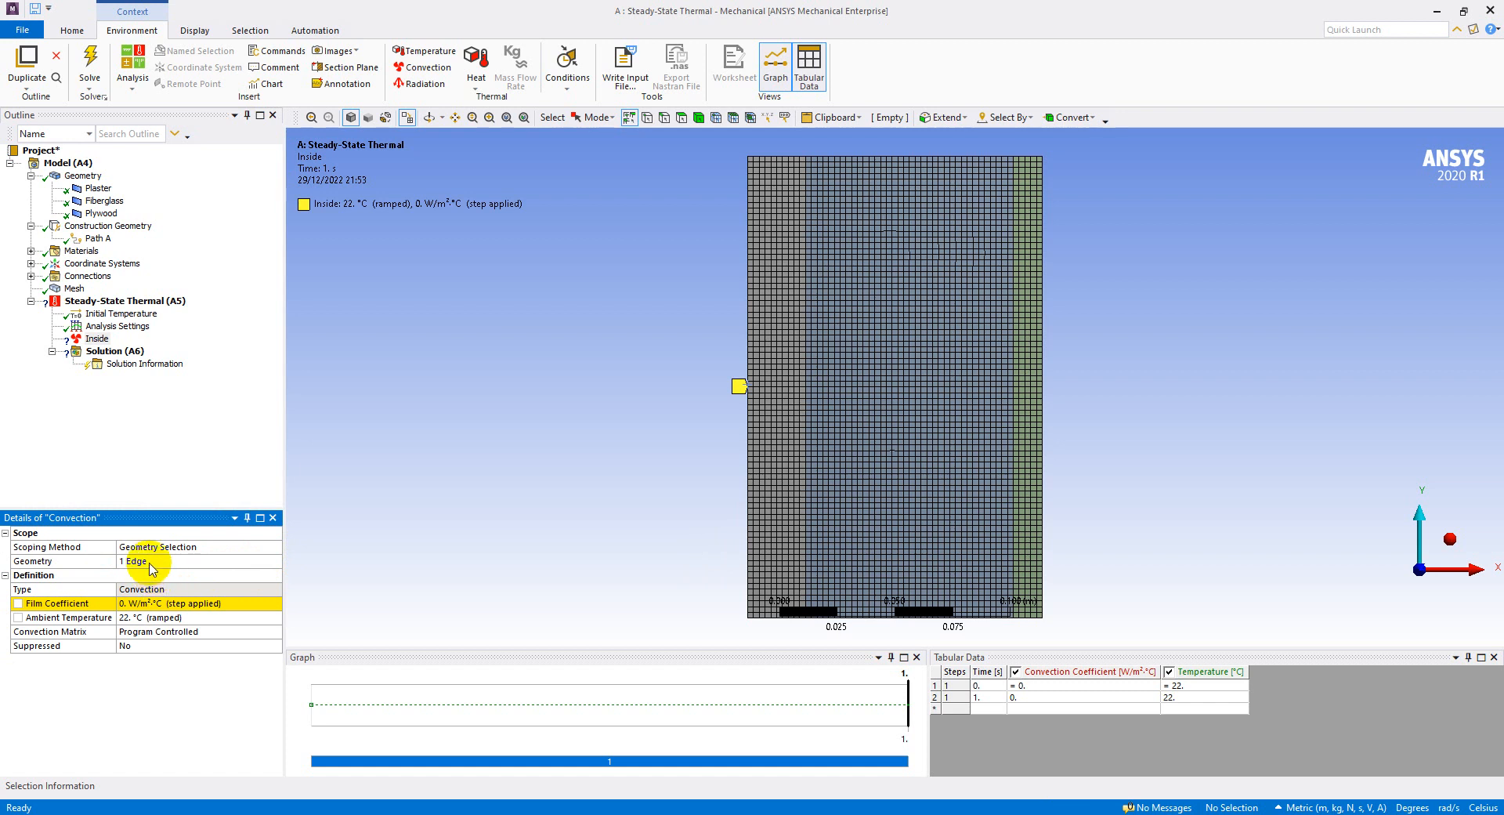
Step: Check the room-air data on the PowerPoint slide and set the Inside convection's film coefficient to 10 W/m²·°C and ambient temperature to 20 °C
click(173, 604)
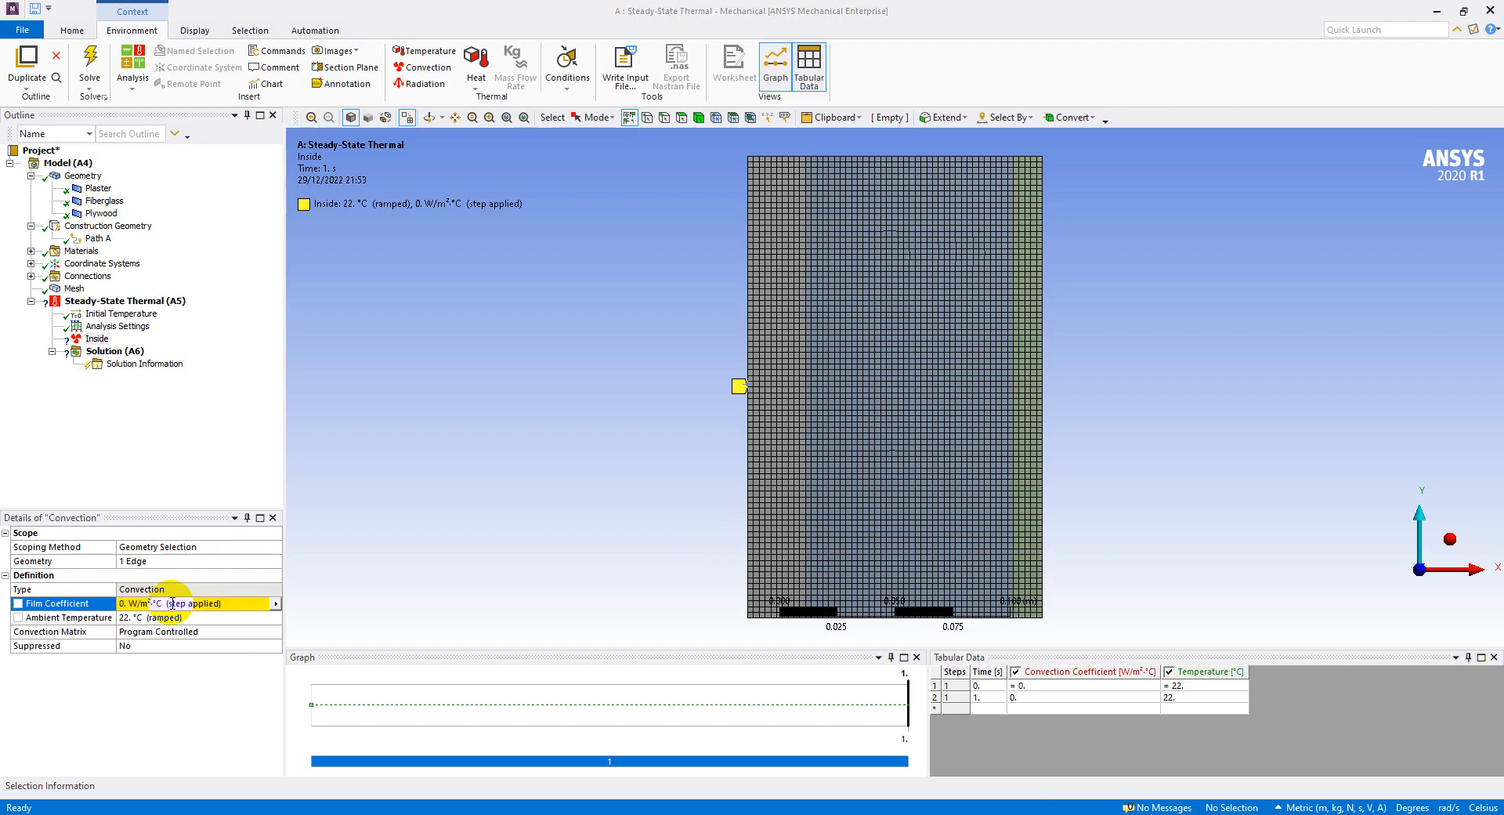
key(alt+Tab)
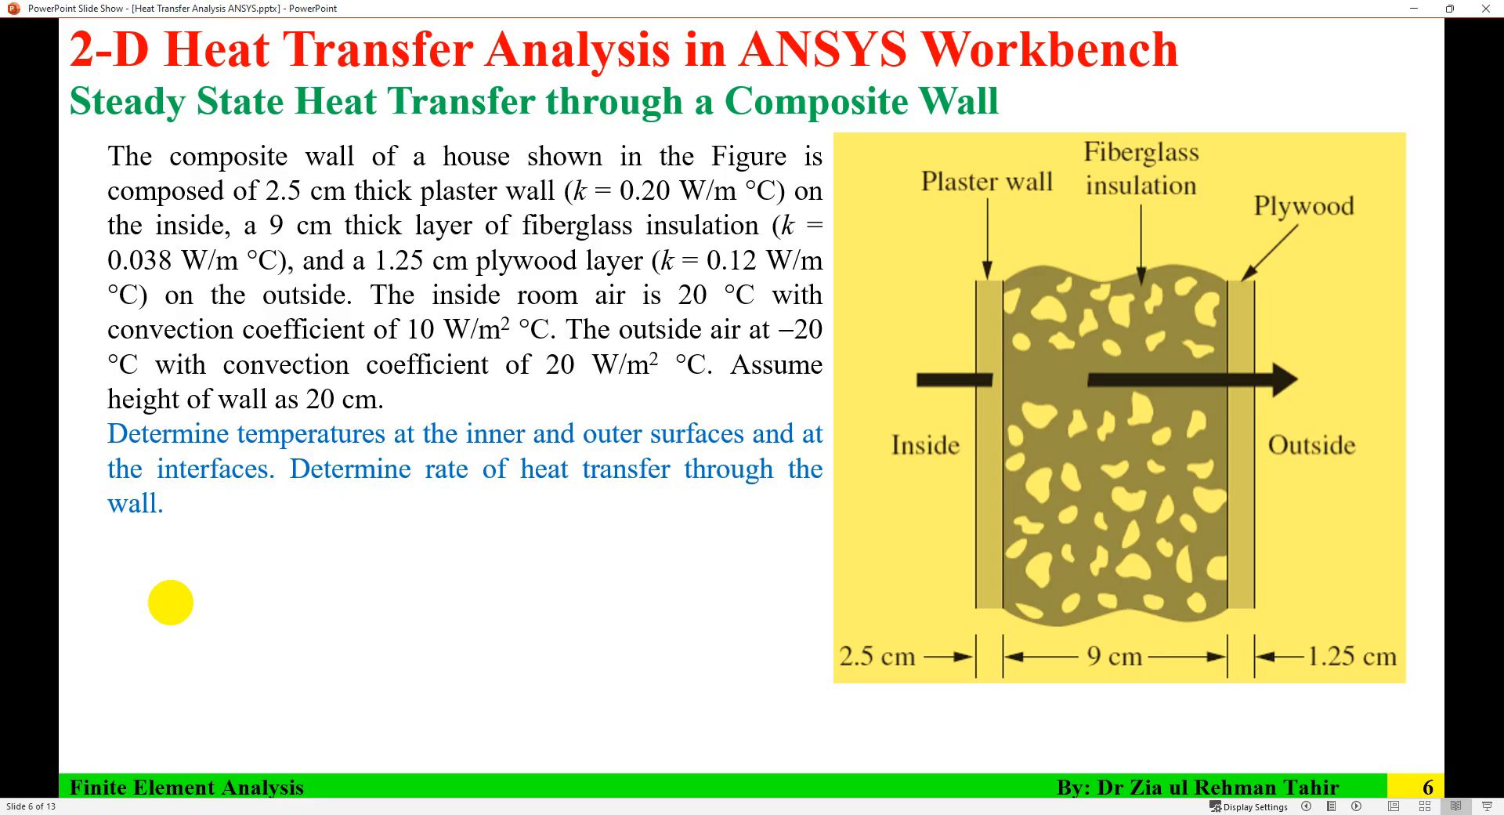
key(alt+Tab)
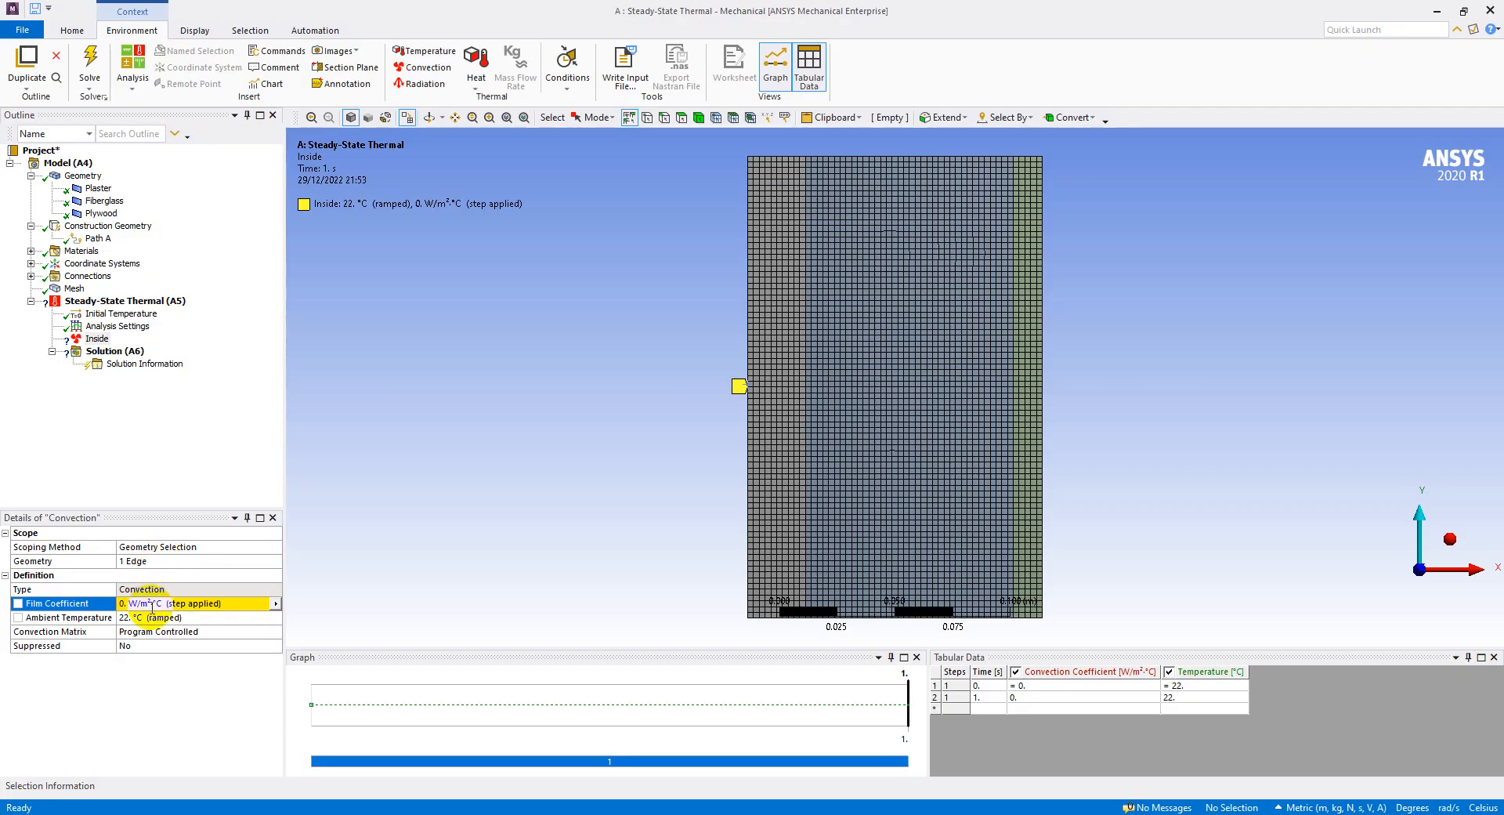
click(152, 605)
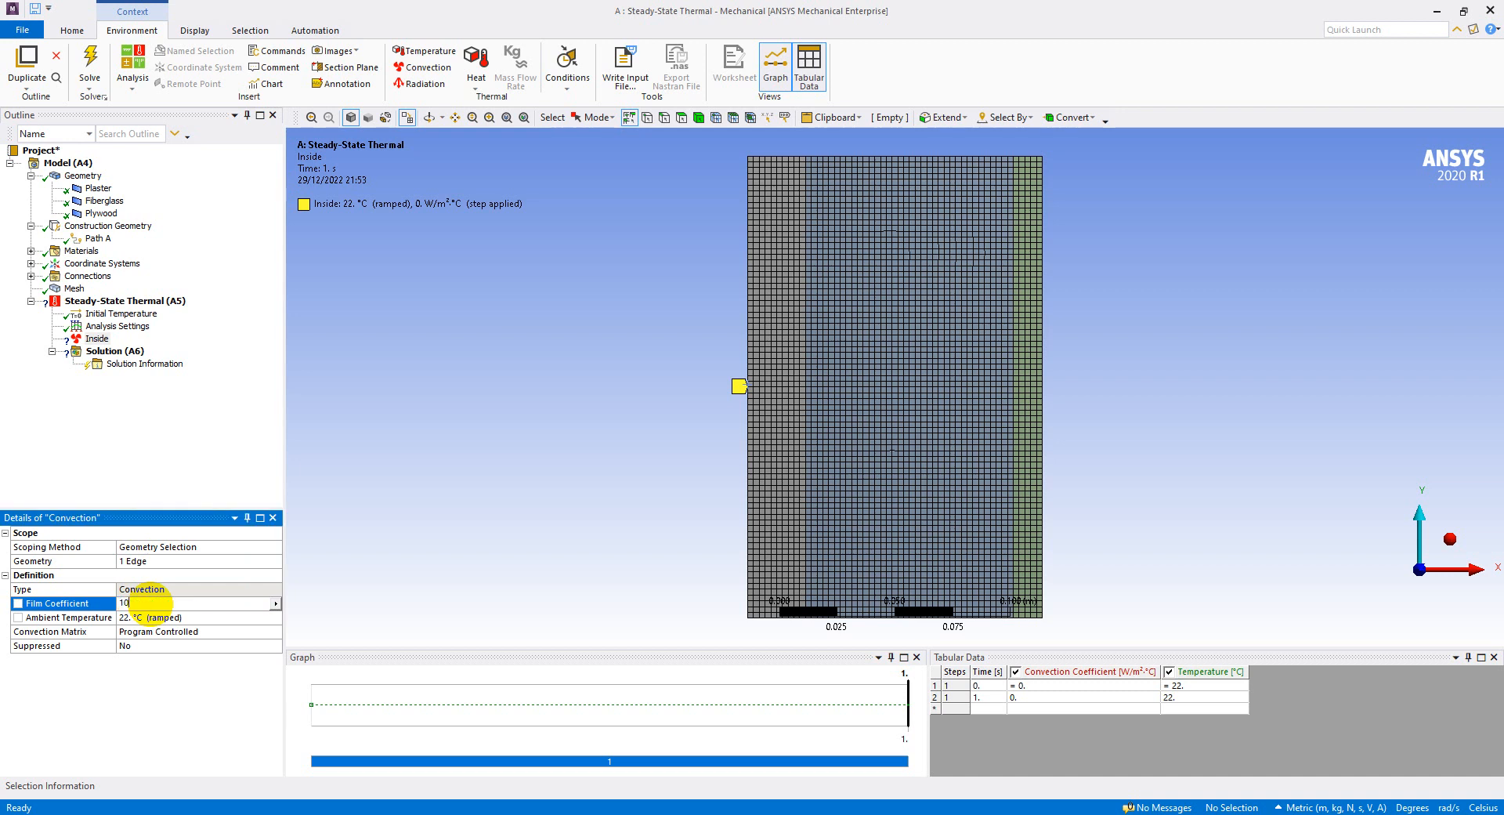
click(172, 618)
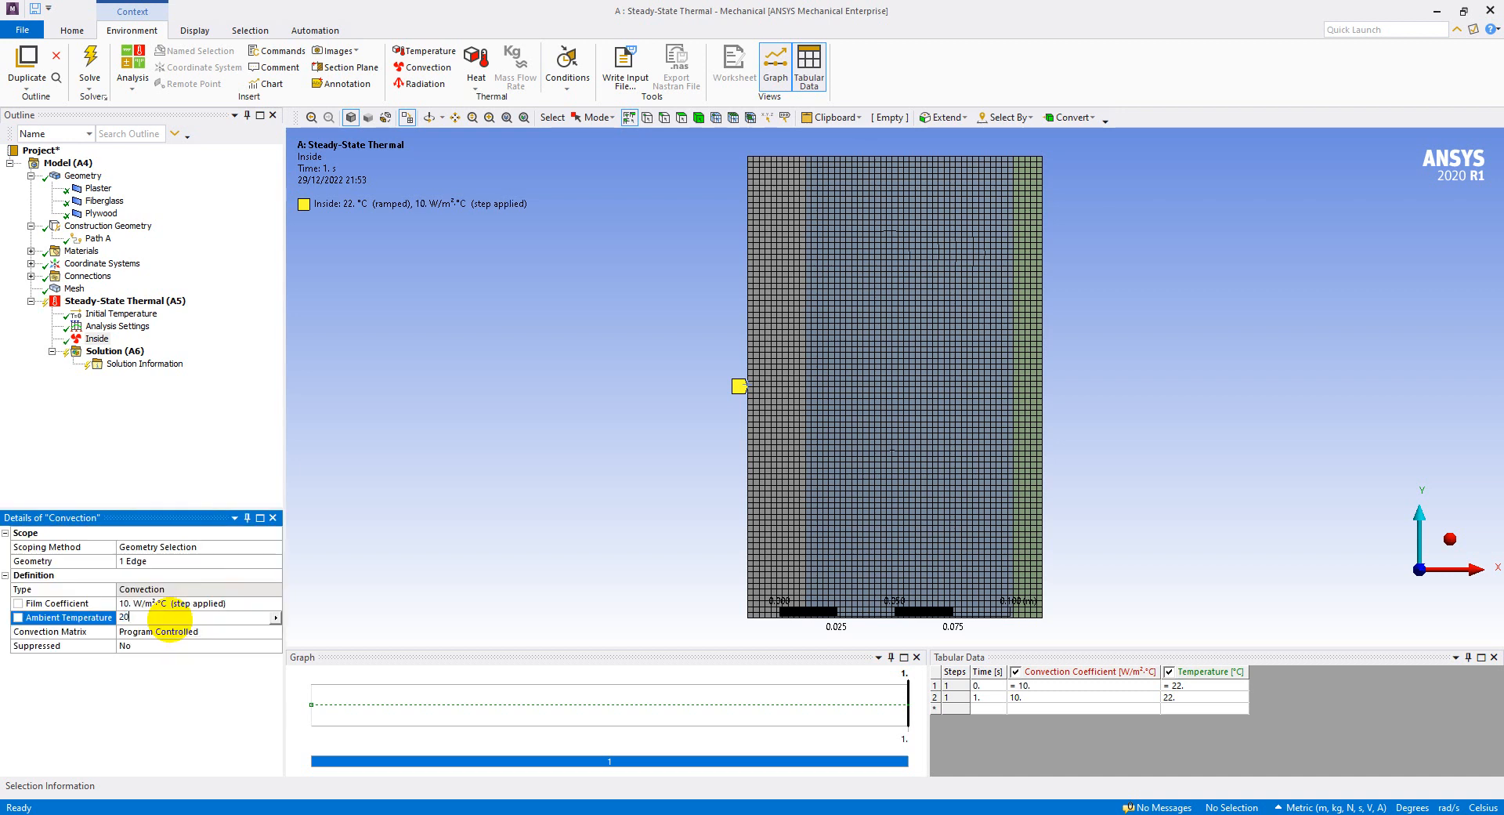
text(20)
key(Return)
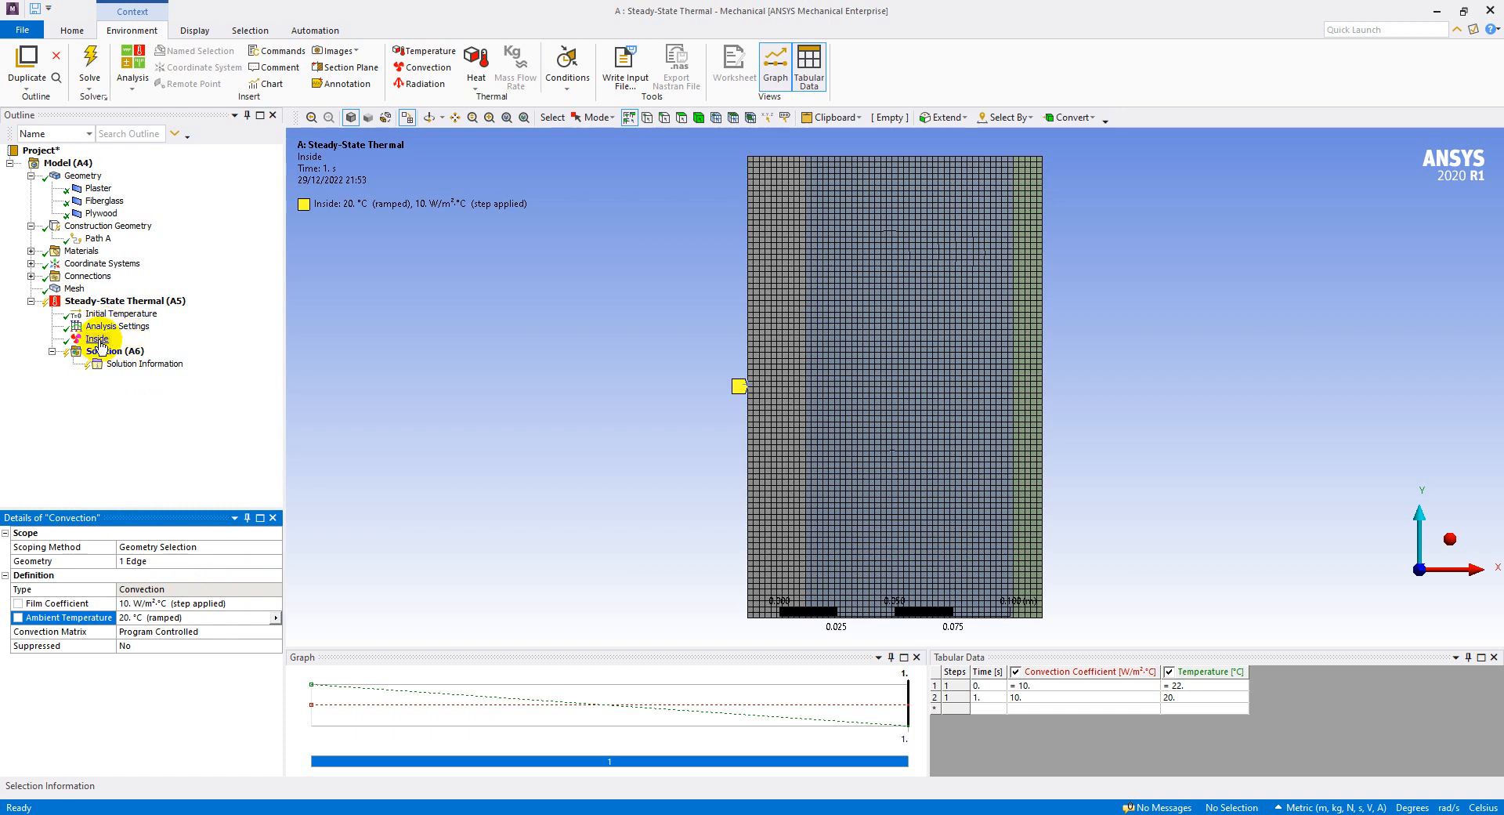
Step: Add a second convection load to the steady-state thermal analysis, rename it Outside and apply it to the plywood layer's exposed vertical edge
click(97, 339)
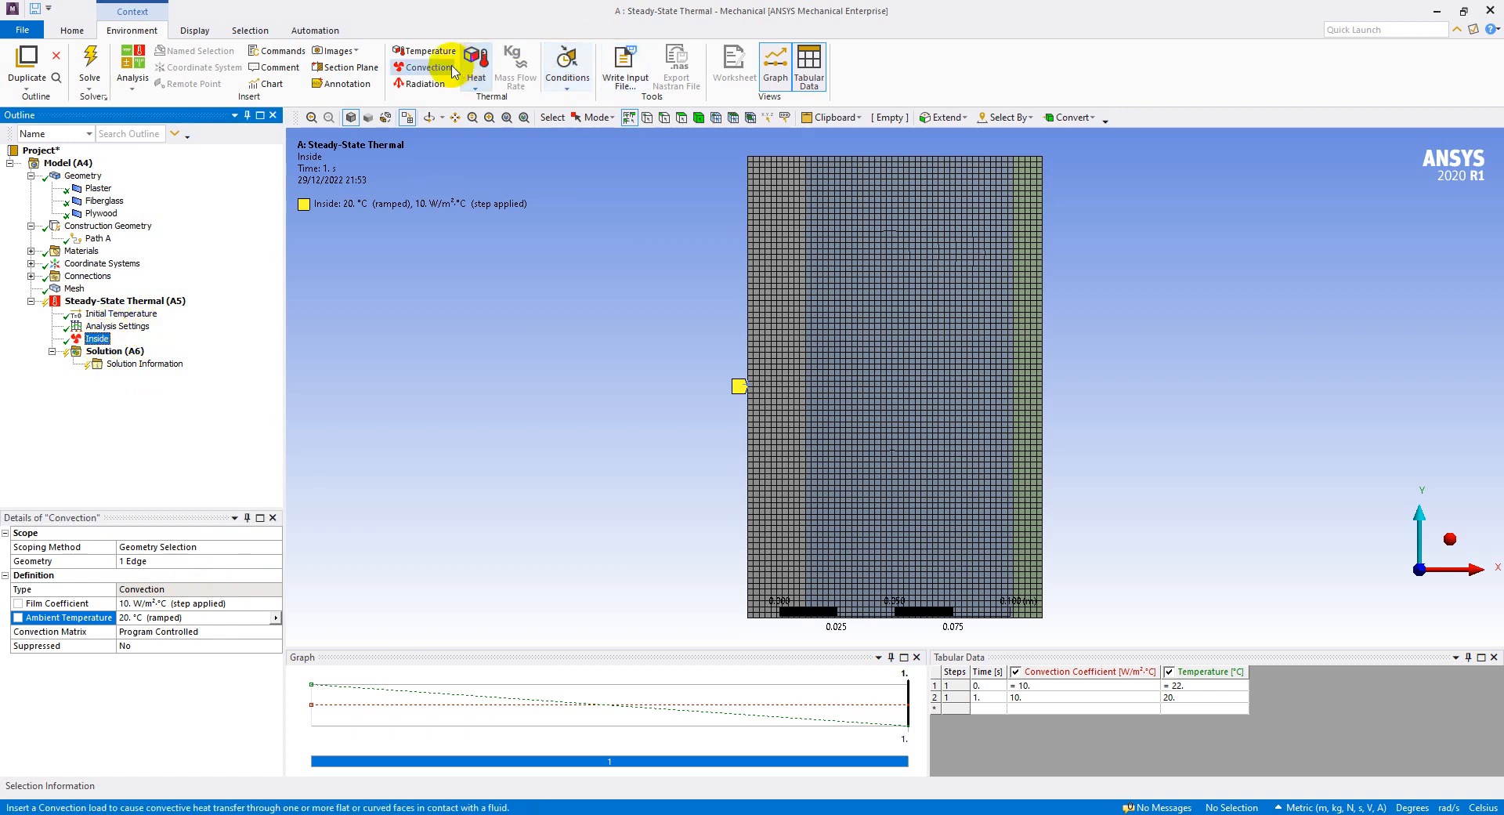
right_click(143, 301)
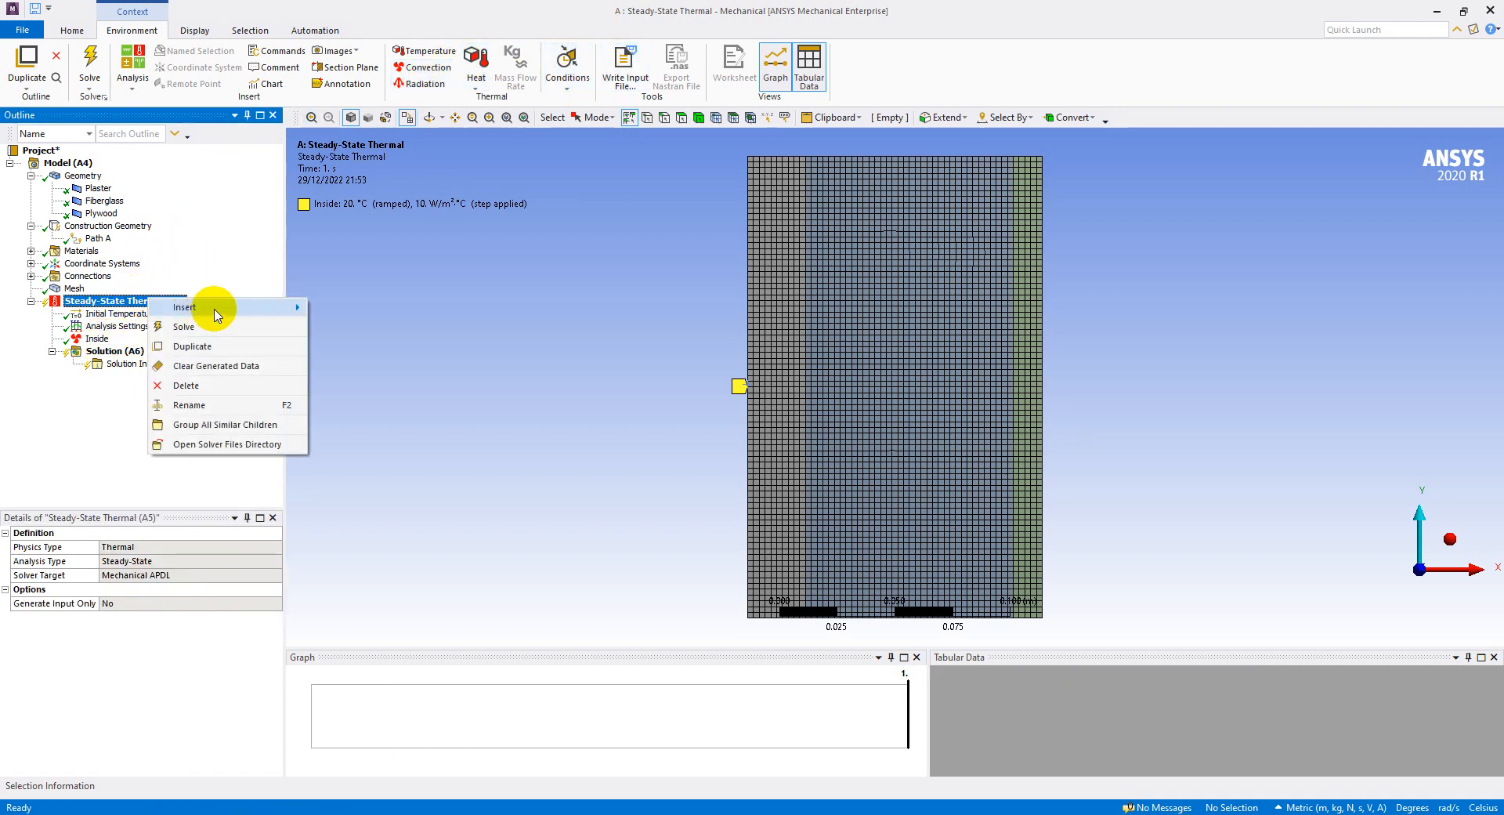
mouse_move(250, 308)
click(342, 329)
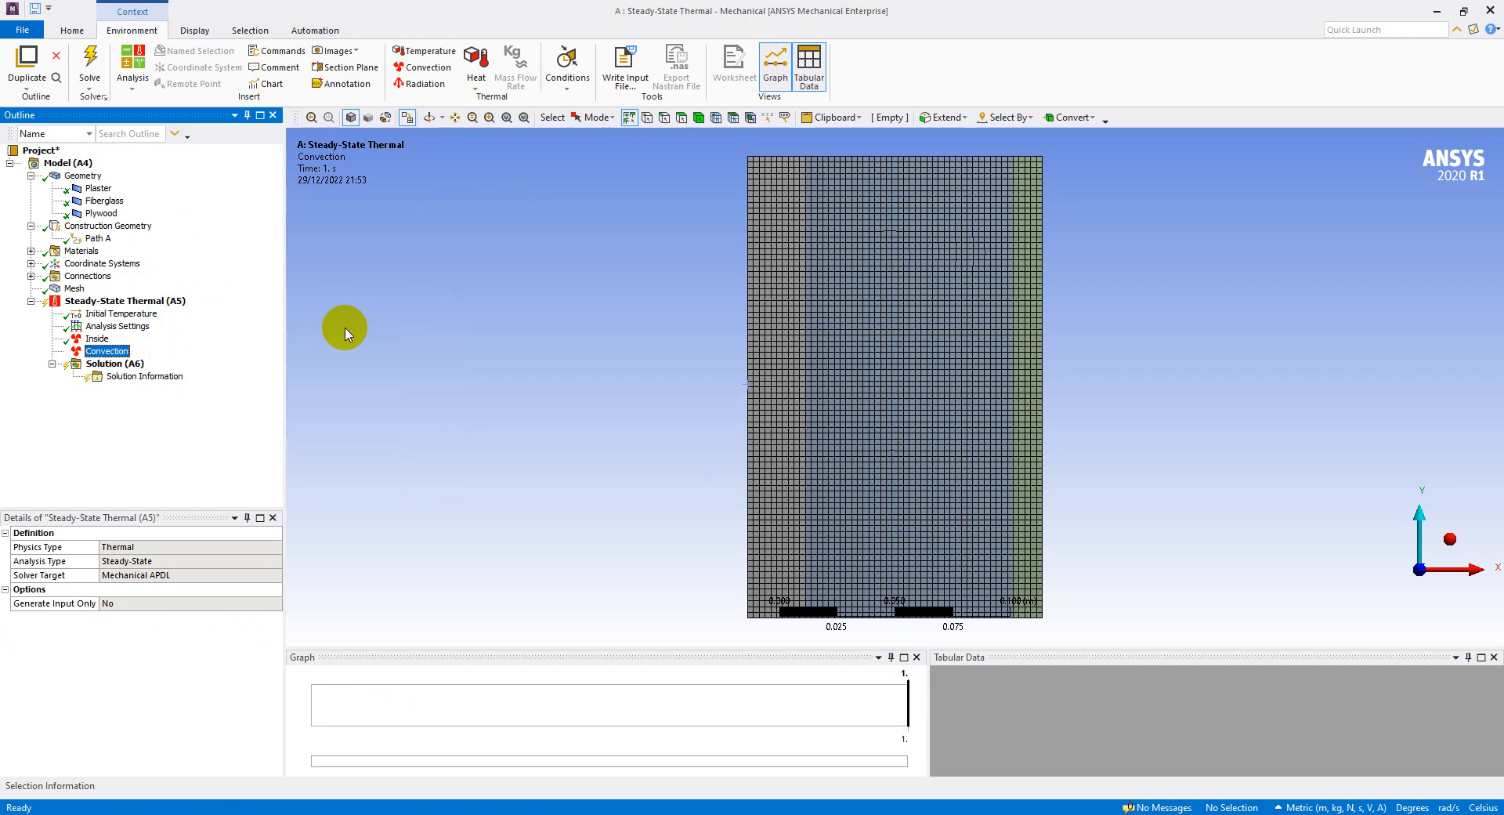
right_click(108, 351)
click(166, 476)
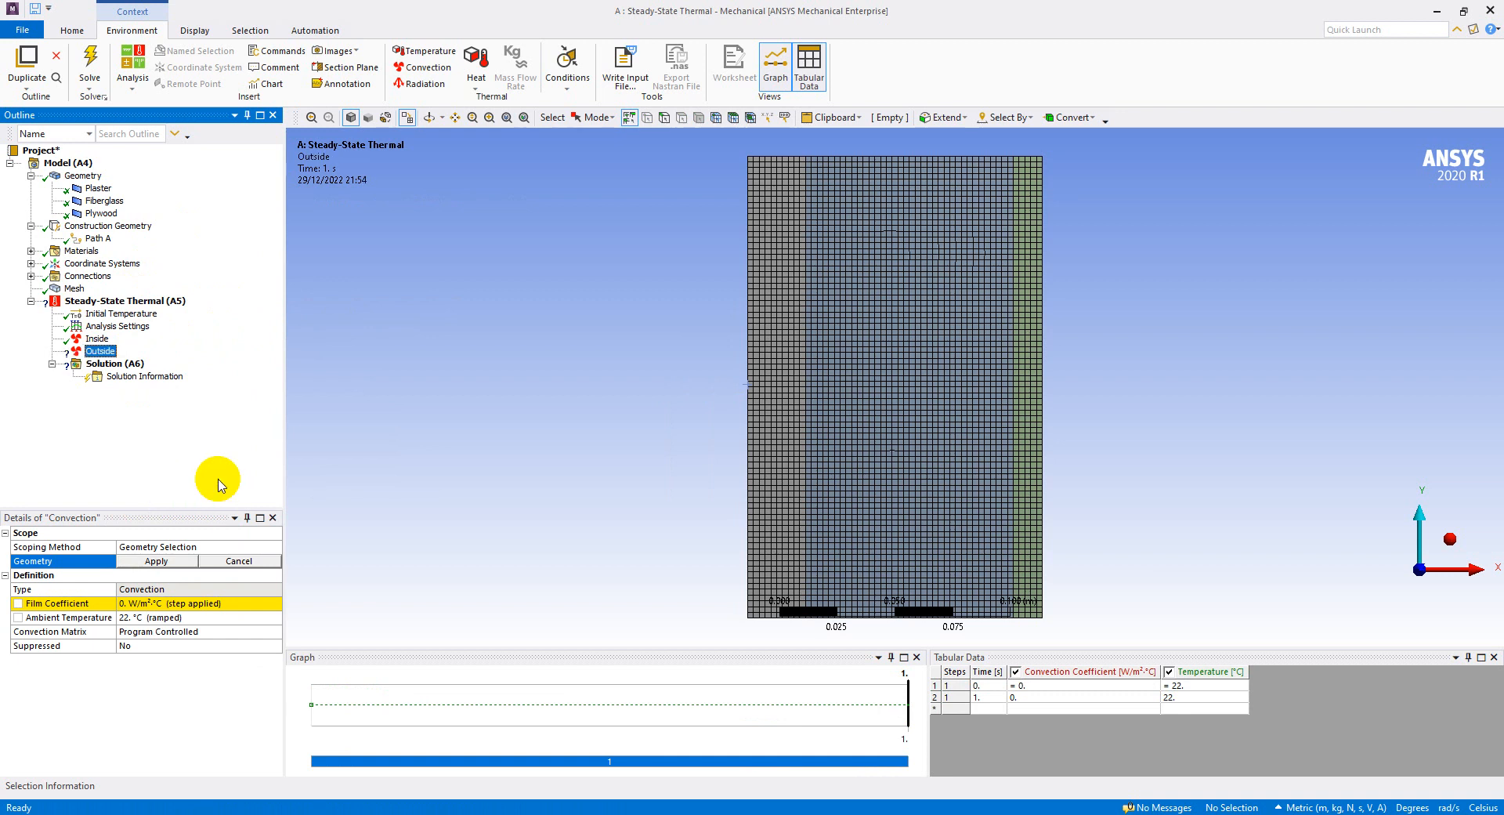
click(1042, 384)
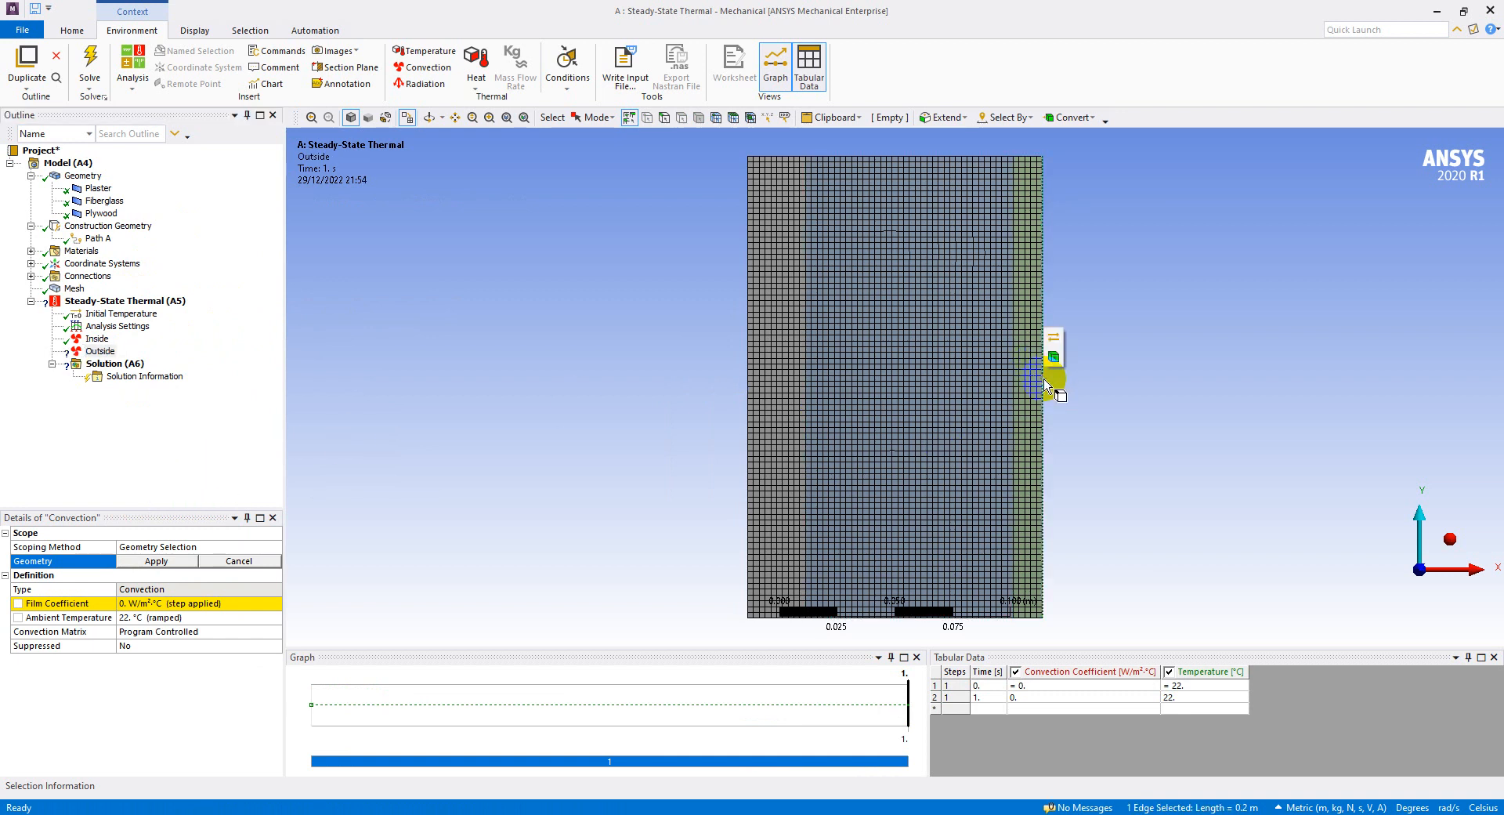
click(182, 561)
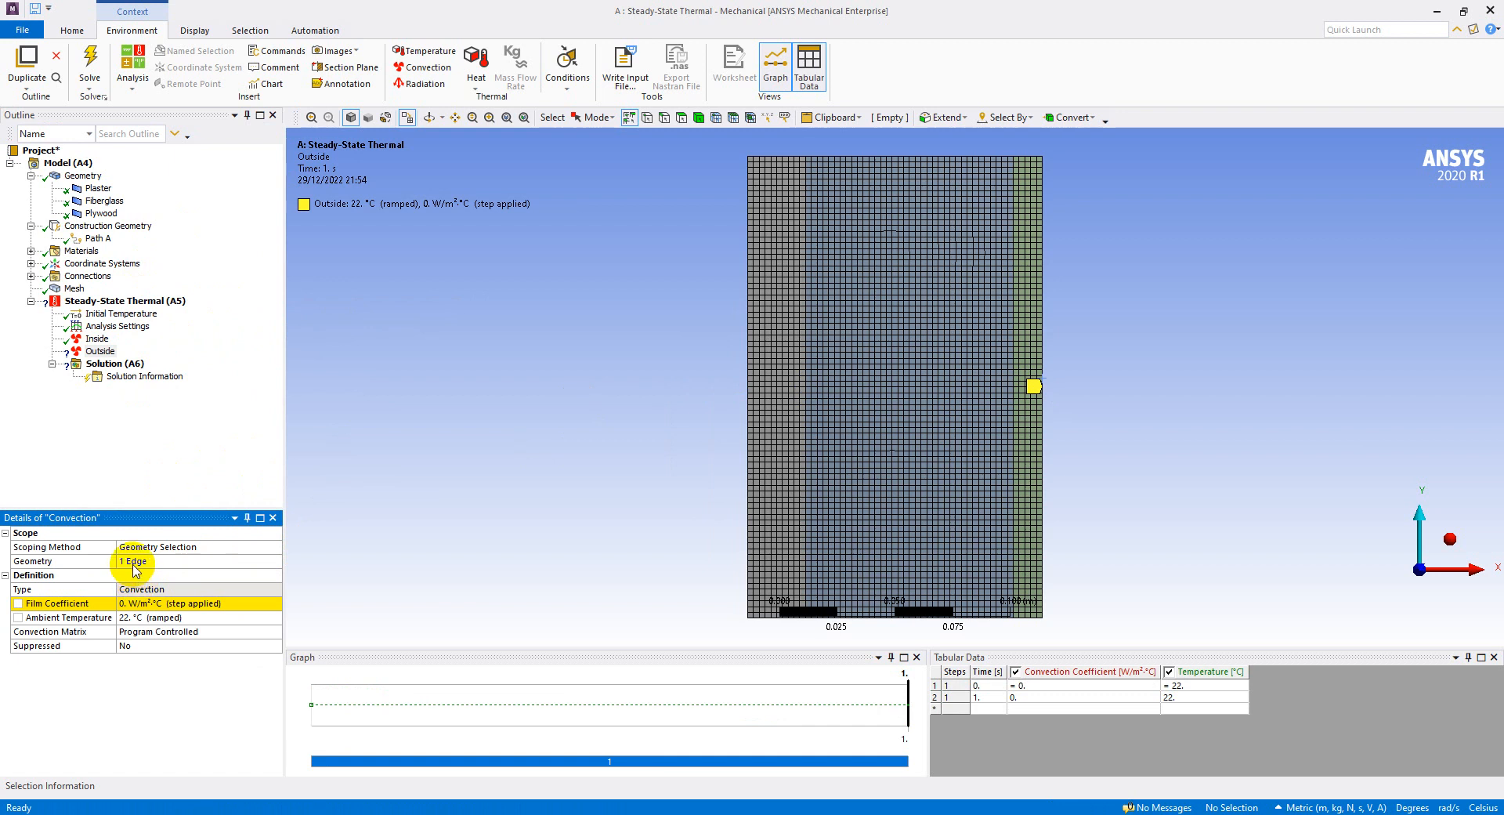
Step: Set the Outside convection's film coefficient to 20 W/m²·°C and its ambient temperature to -20 °C
click(151, 603)
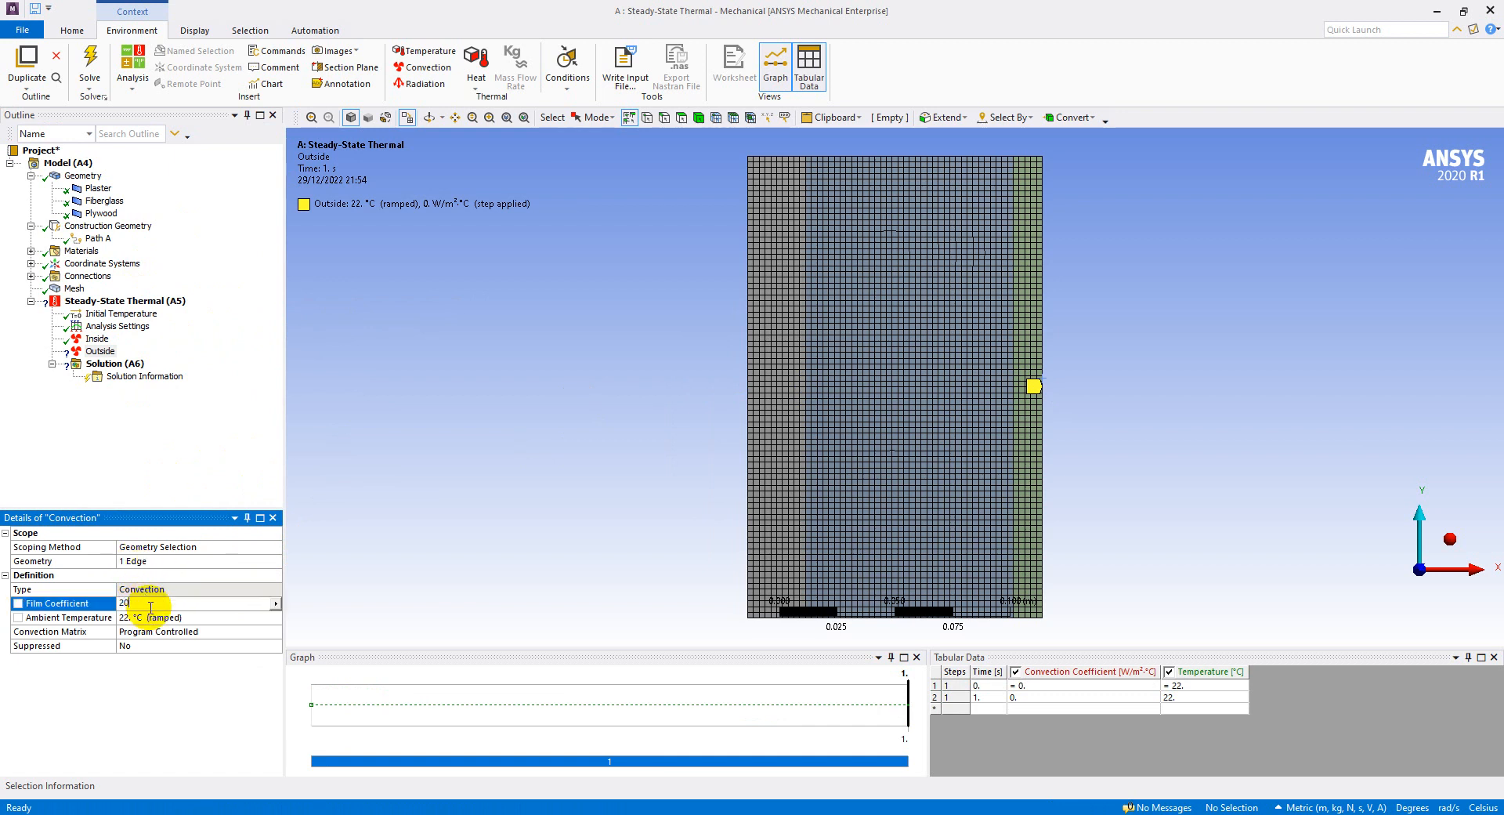
click(147, 619)
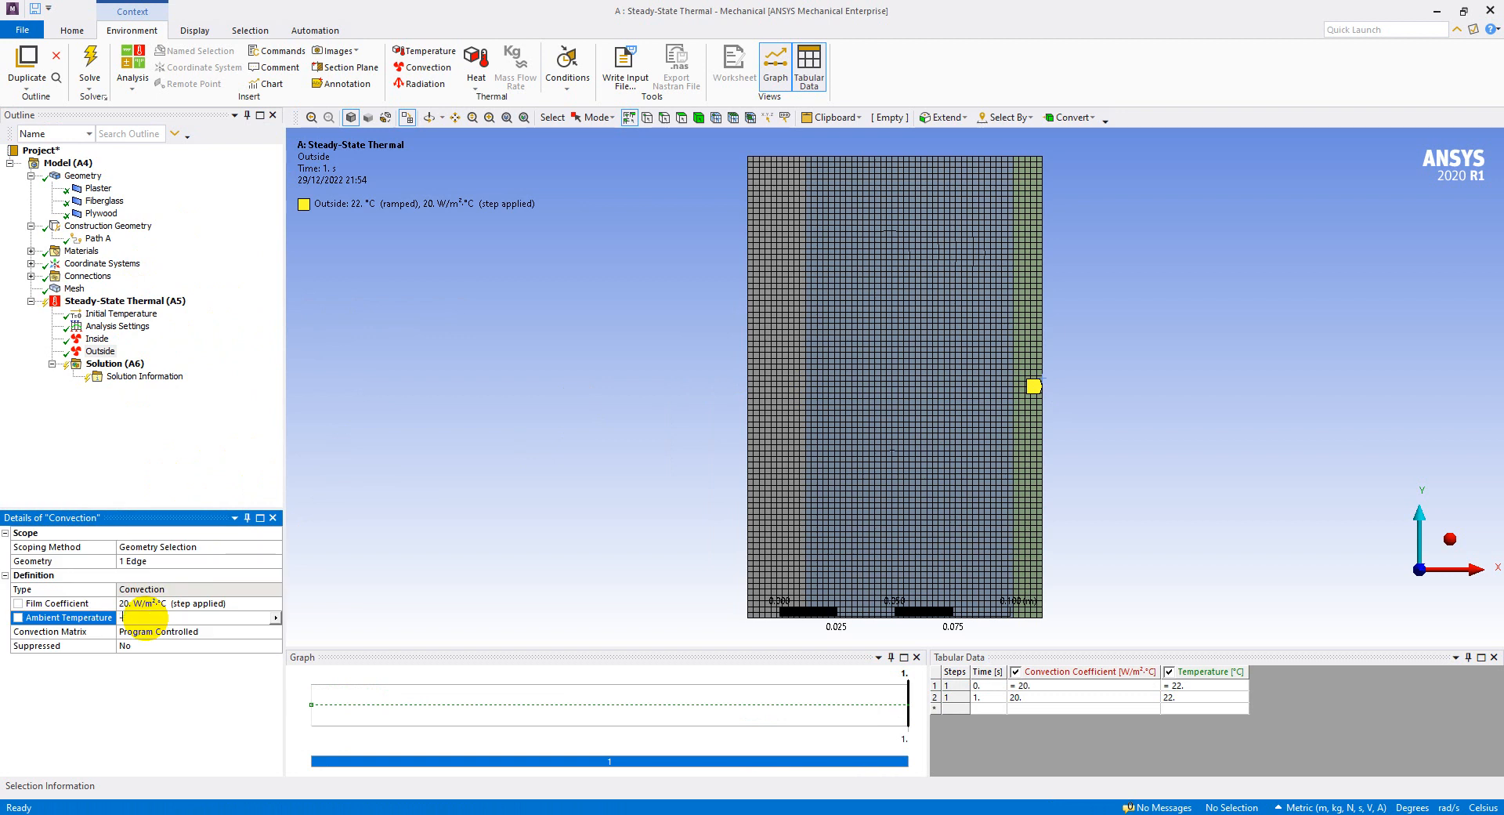
text(-20)
key(Return)
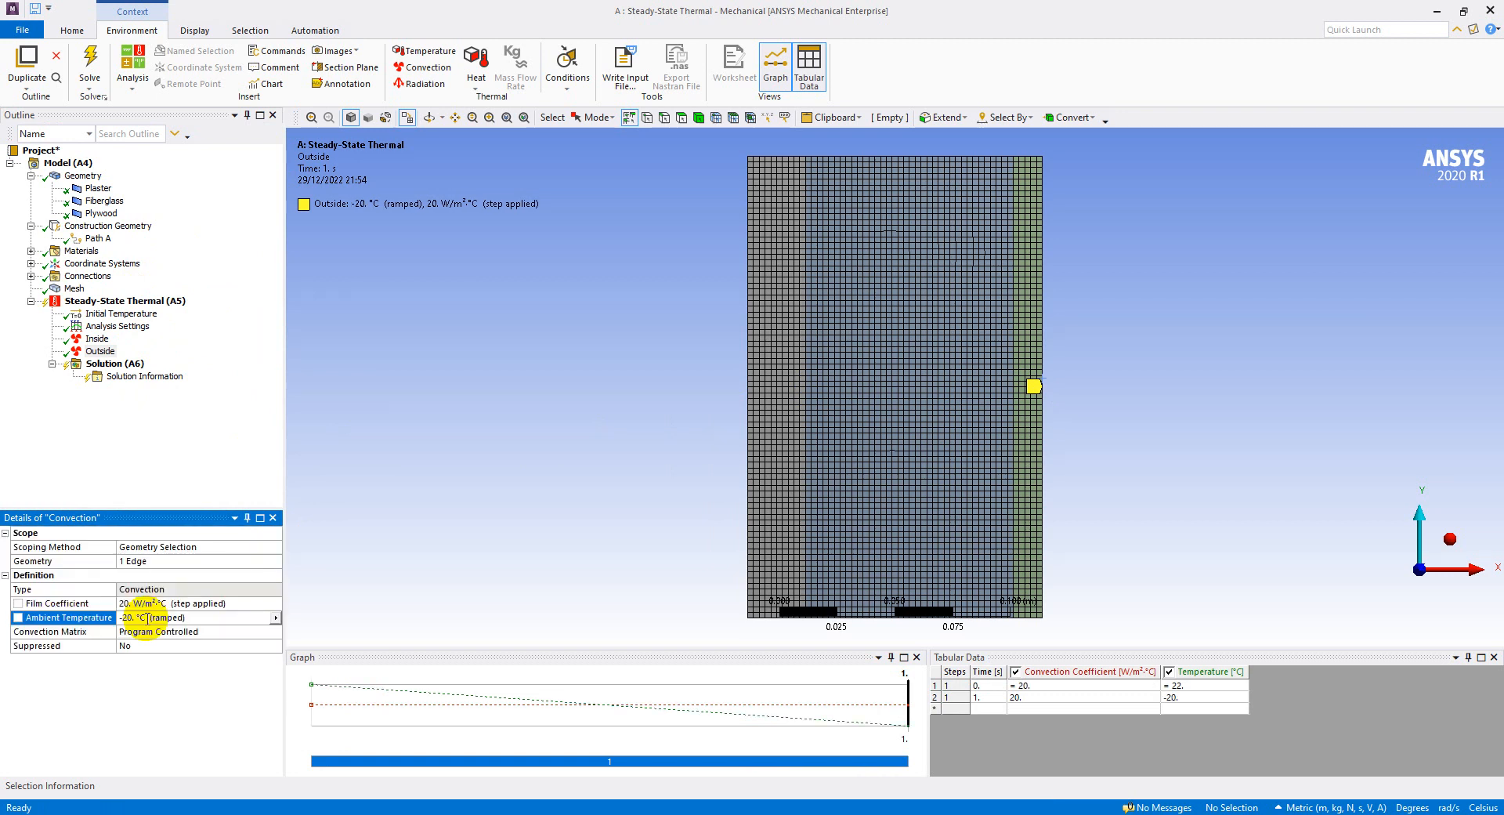
Step: Display the Inside and Outside convections together, review the Solution step on the PowerPoint slide and return to Mechanical
click(97, 339)
ctrl+click(100, 350)
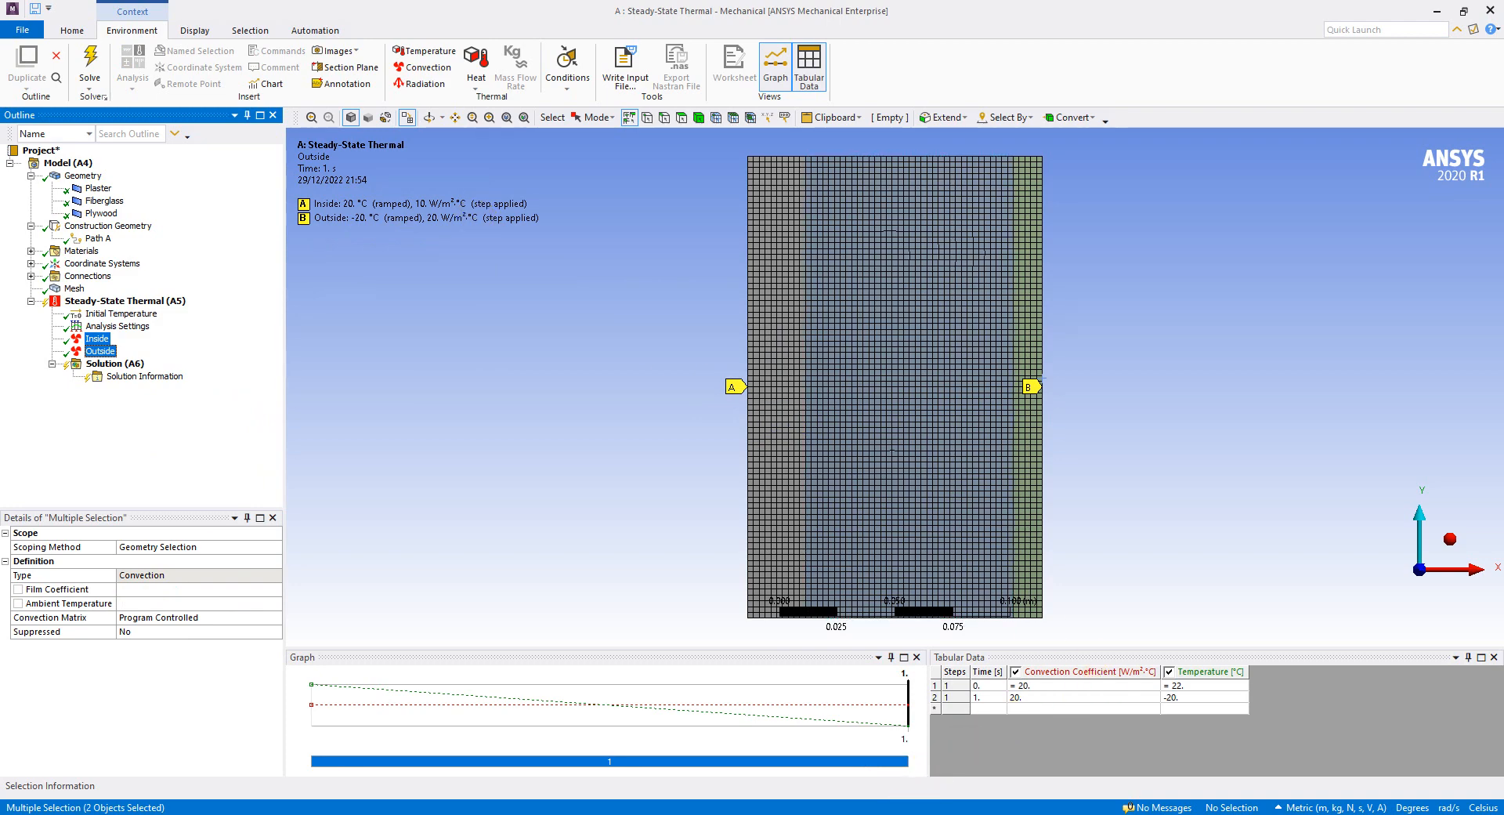
click(910, 814)
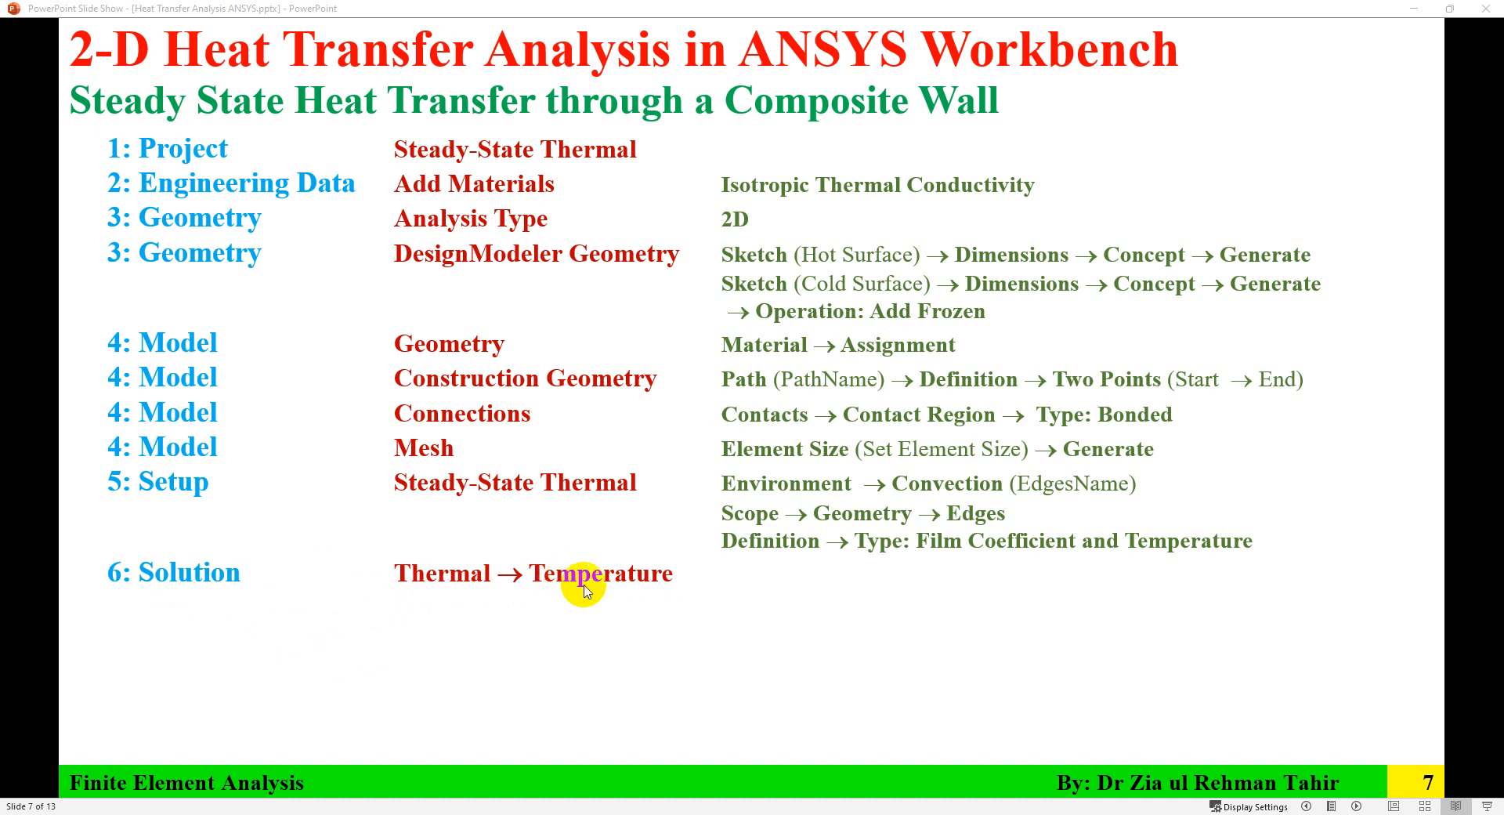
click(703, 599)
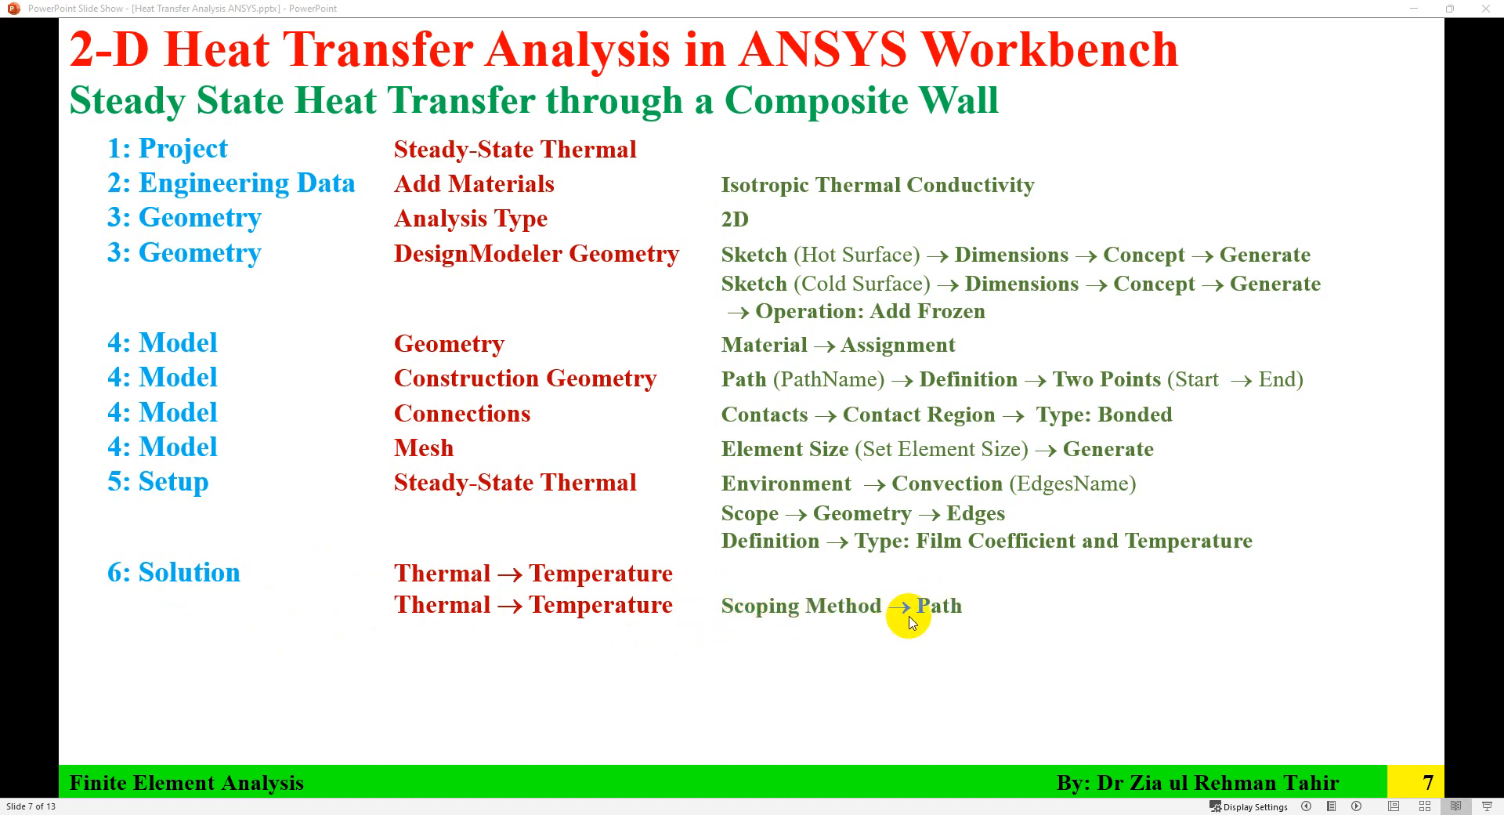
click(901, 814)
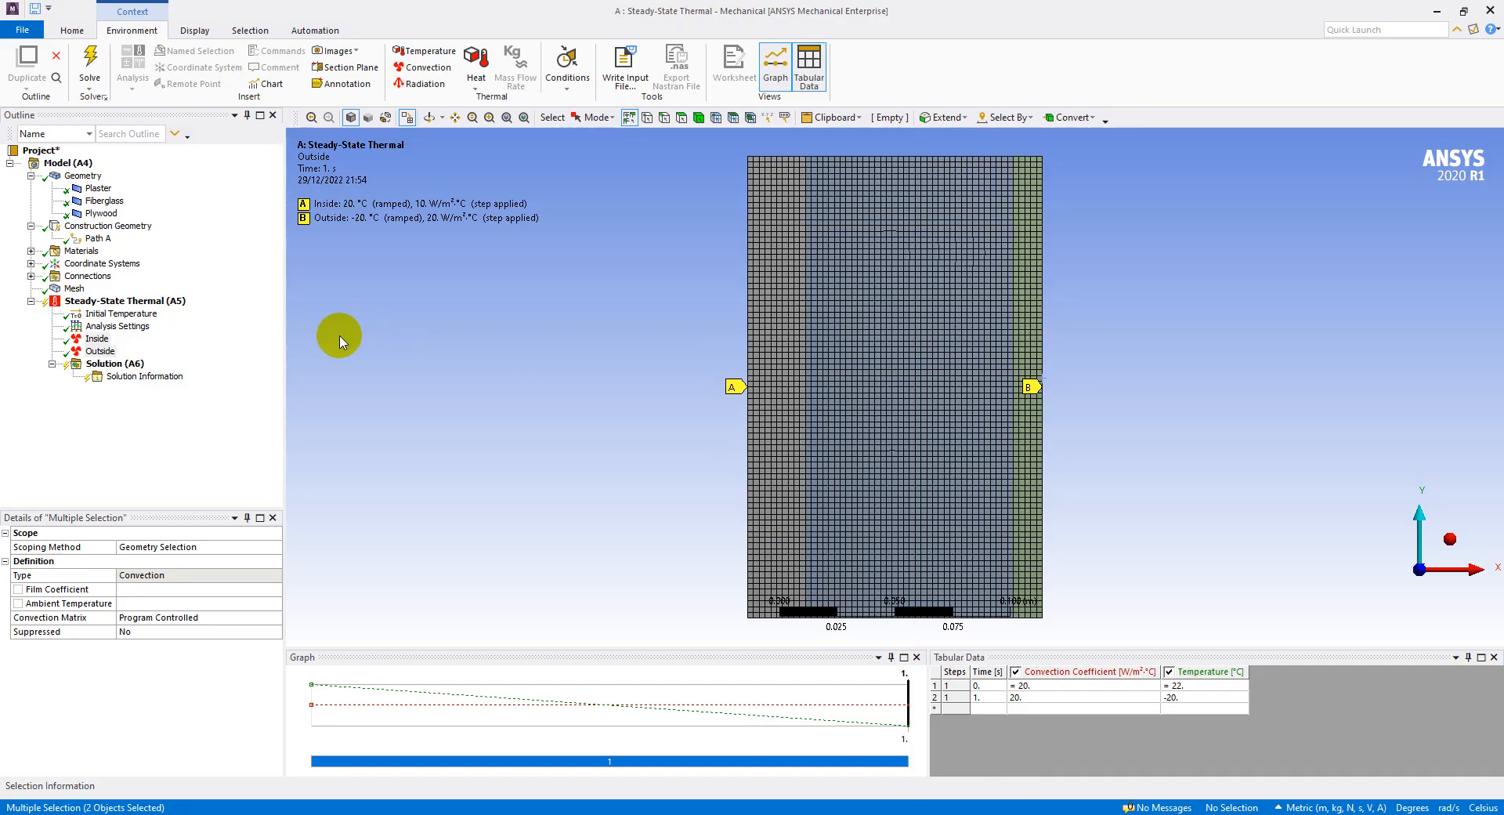
Step: Add two Temperature results to the solution and rename the second one Path
click(130, 365)
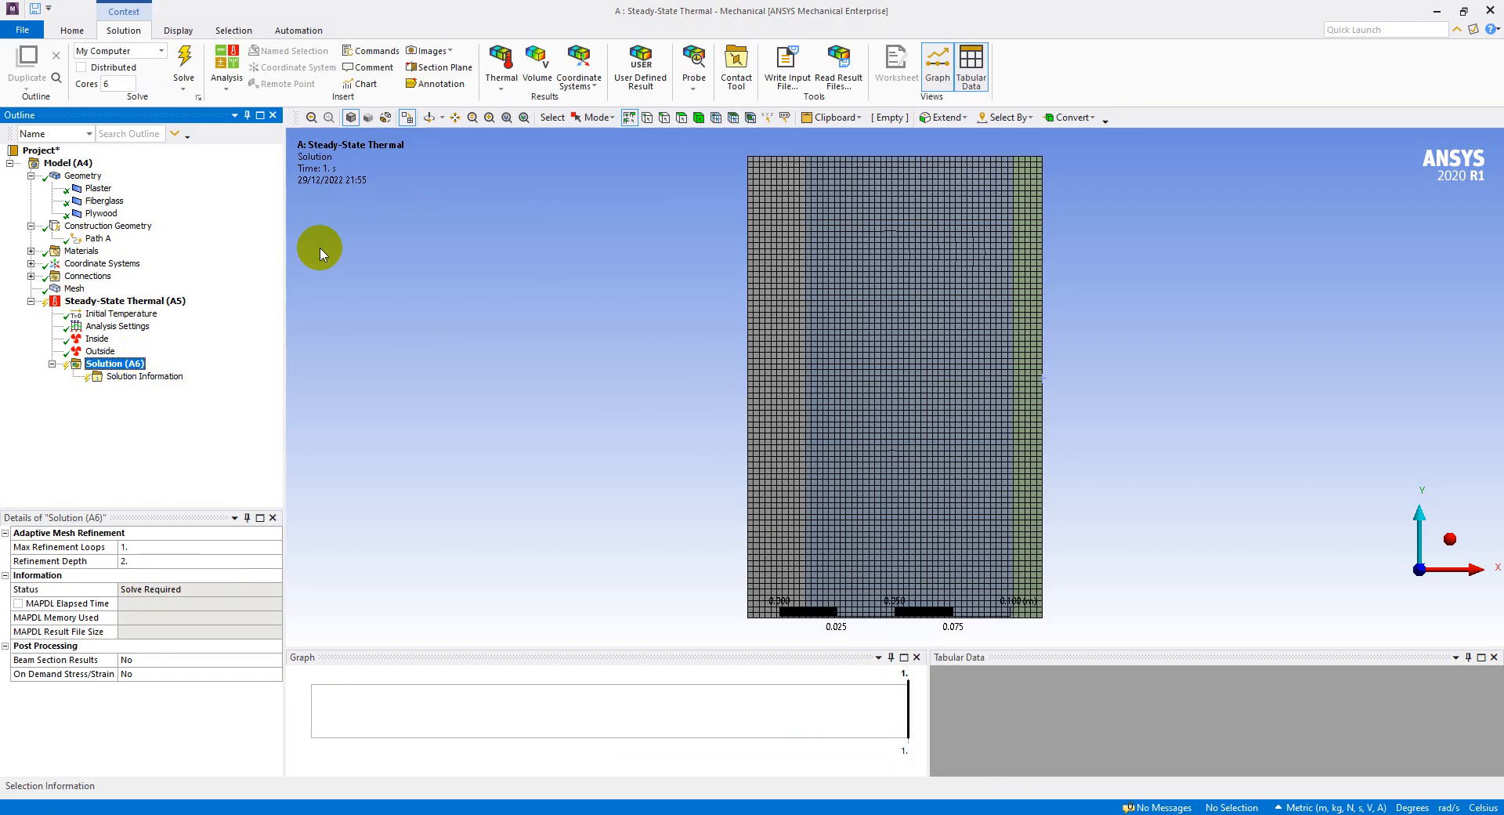
click(500, 63)
click(517, 100)
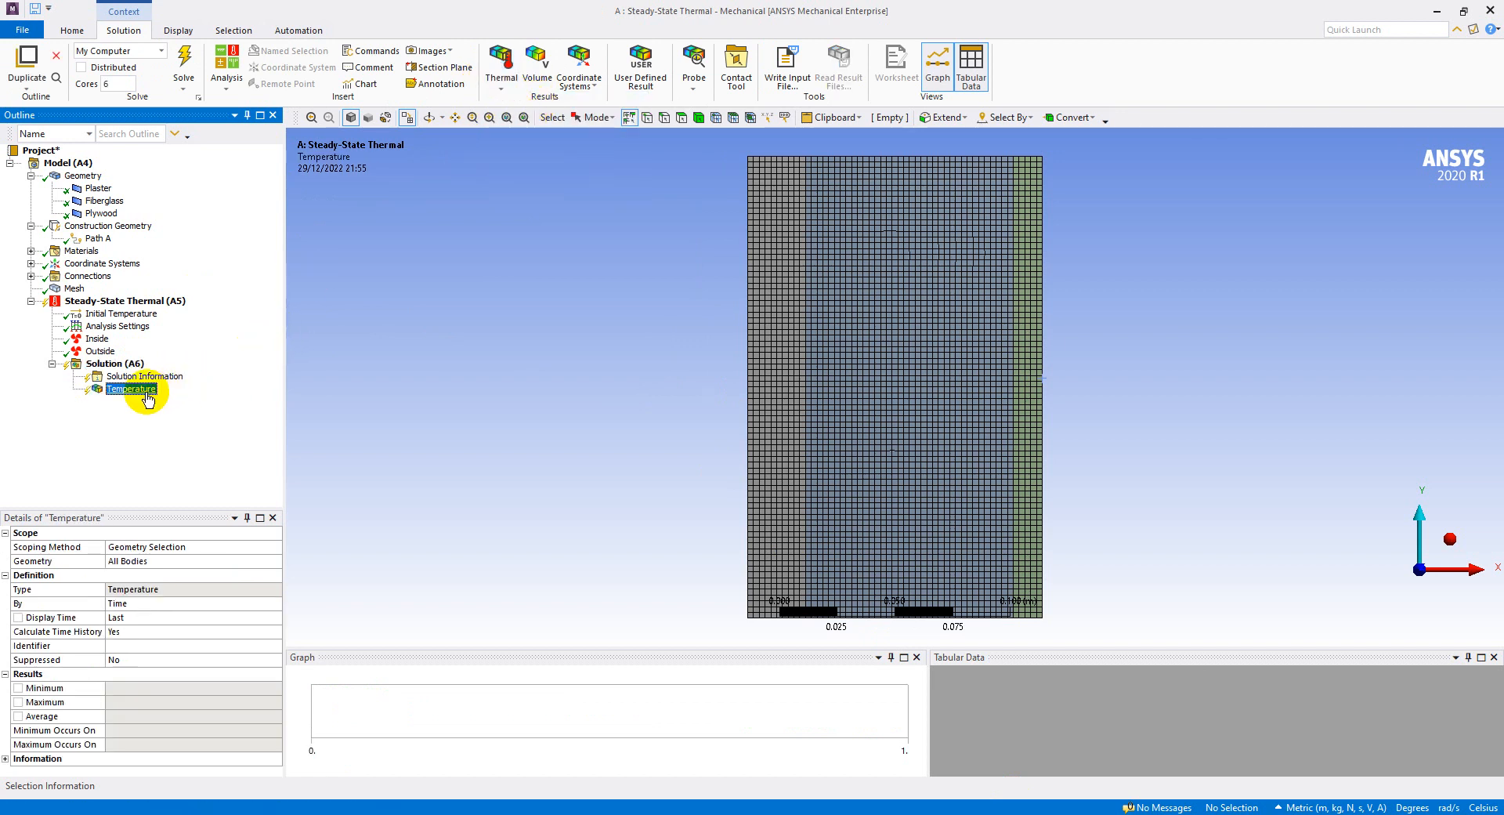
click(501, 92)
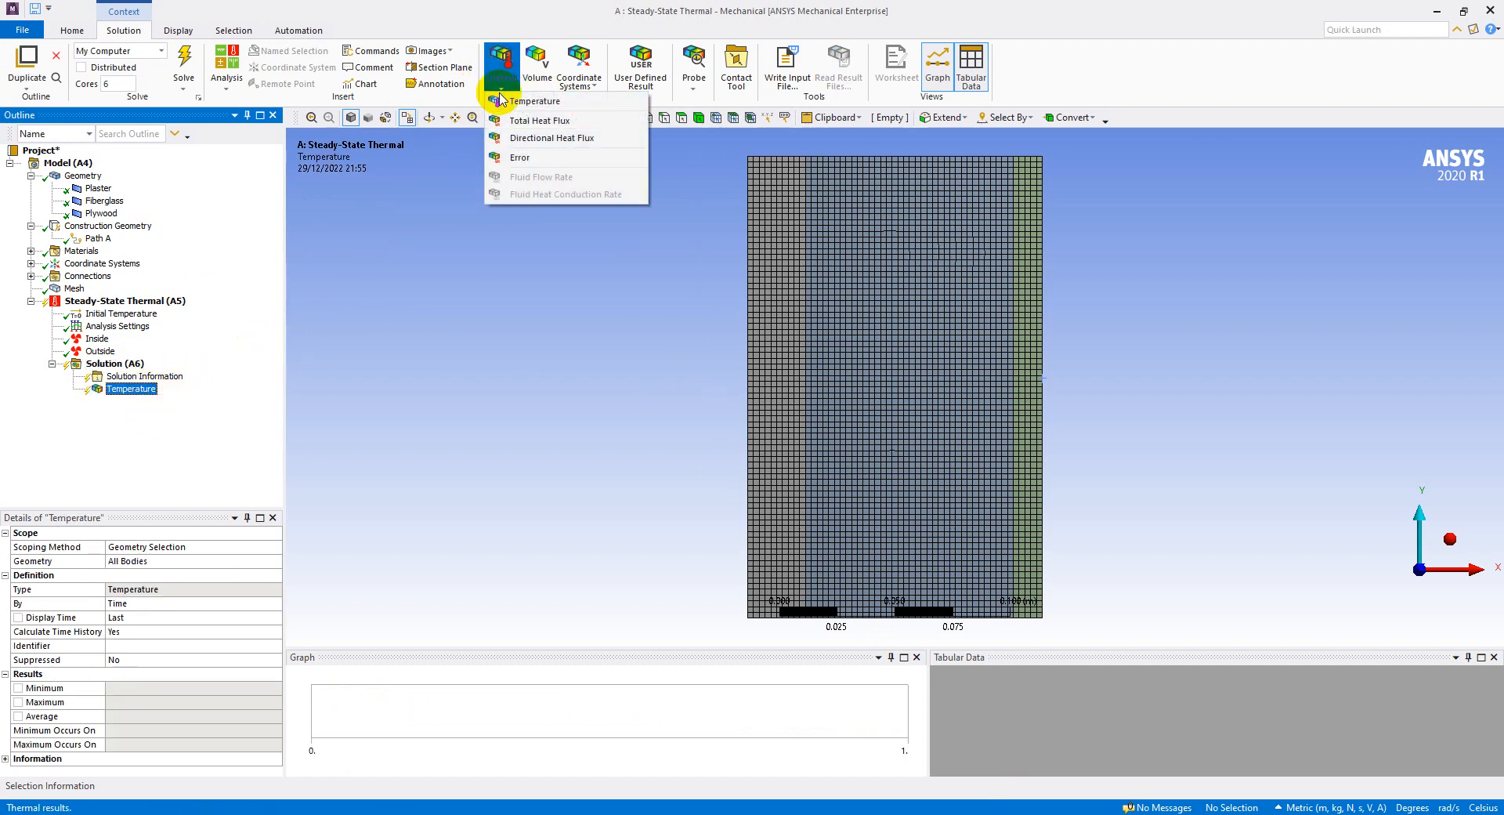
click(525, 101)
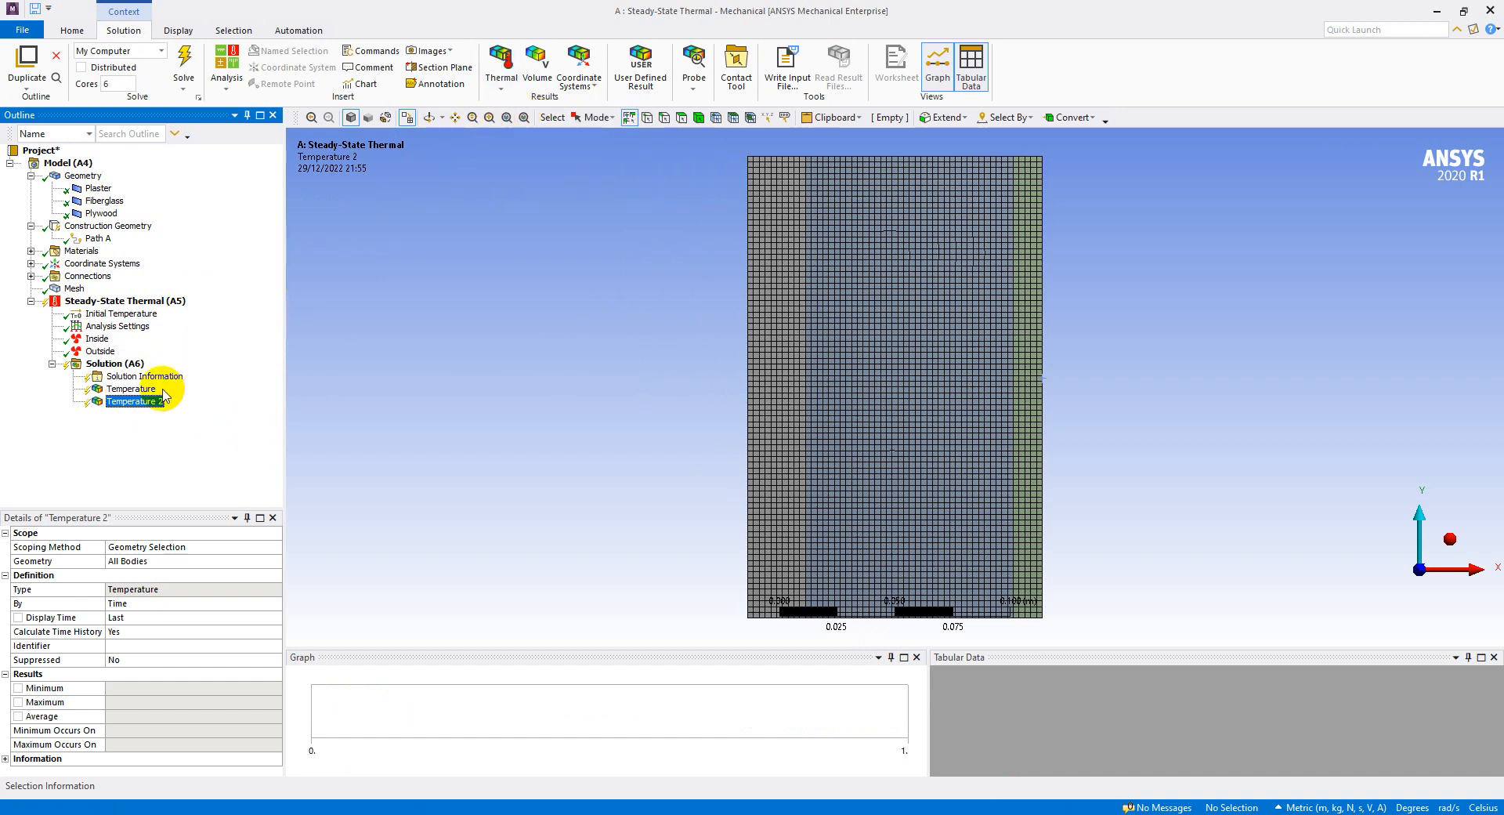
right_click(147, 405)
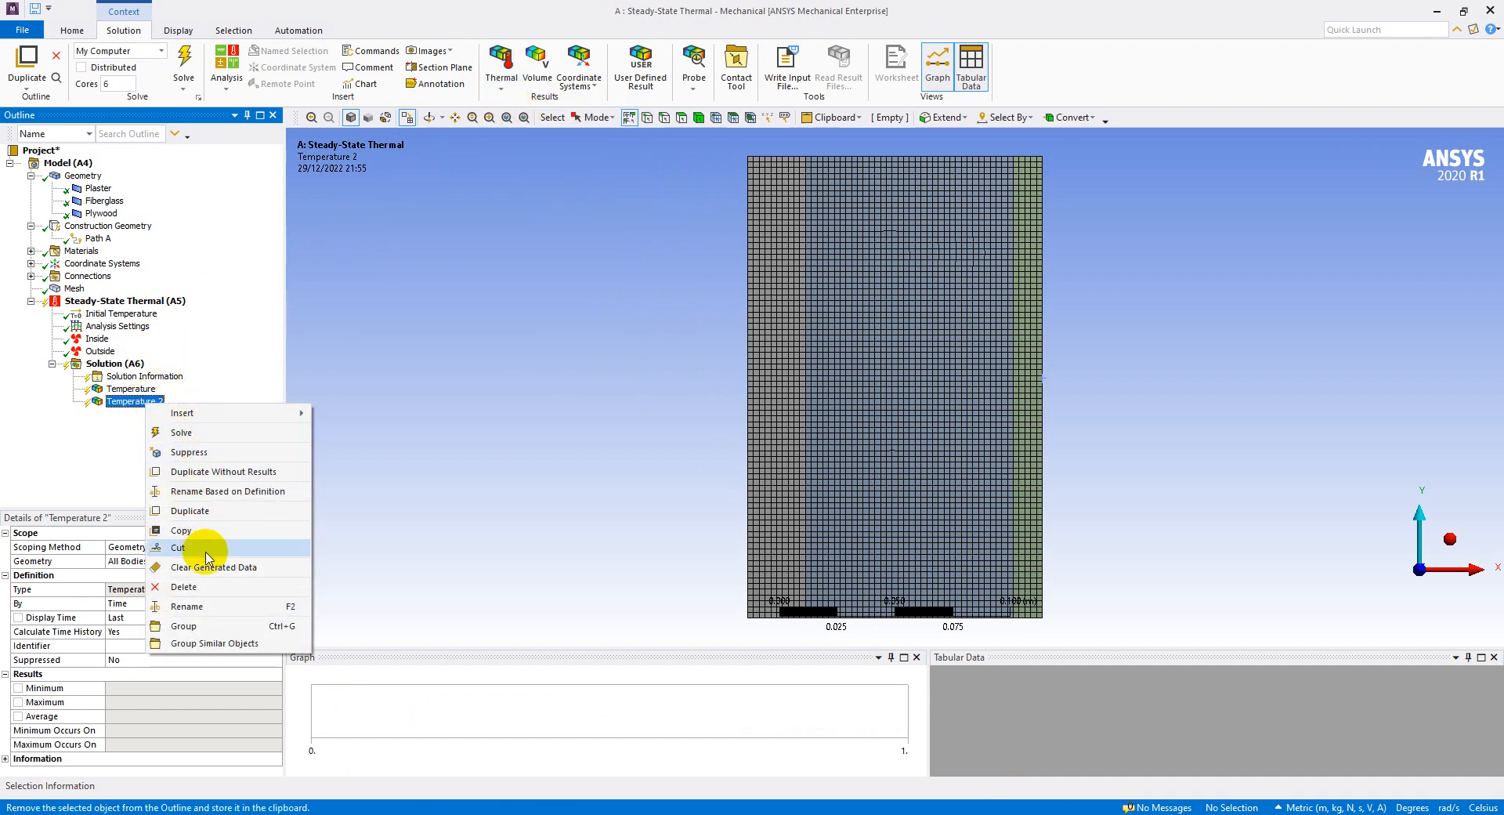
click(222, 608)
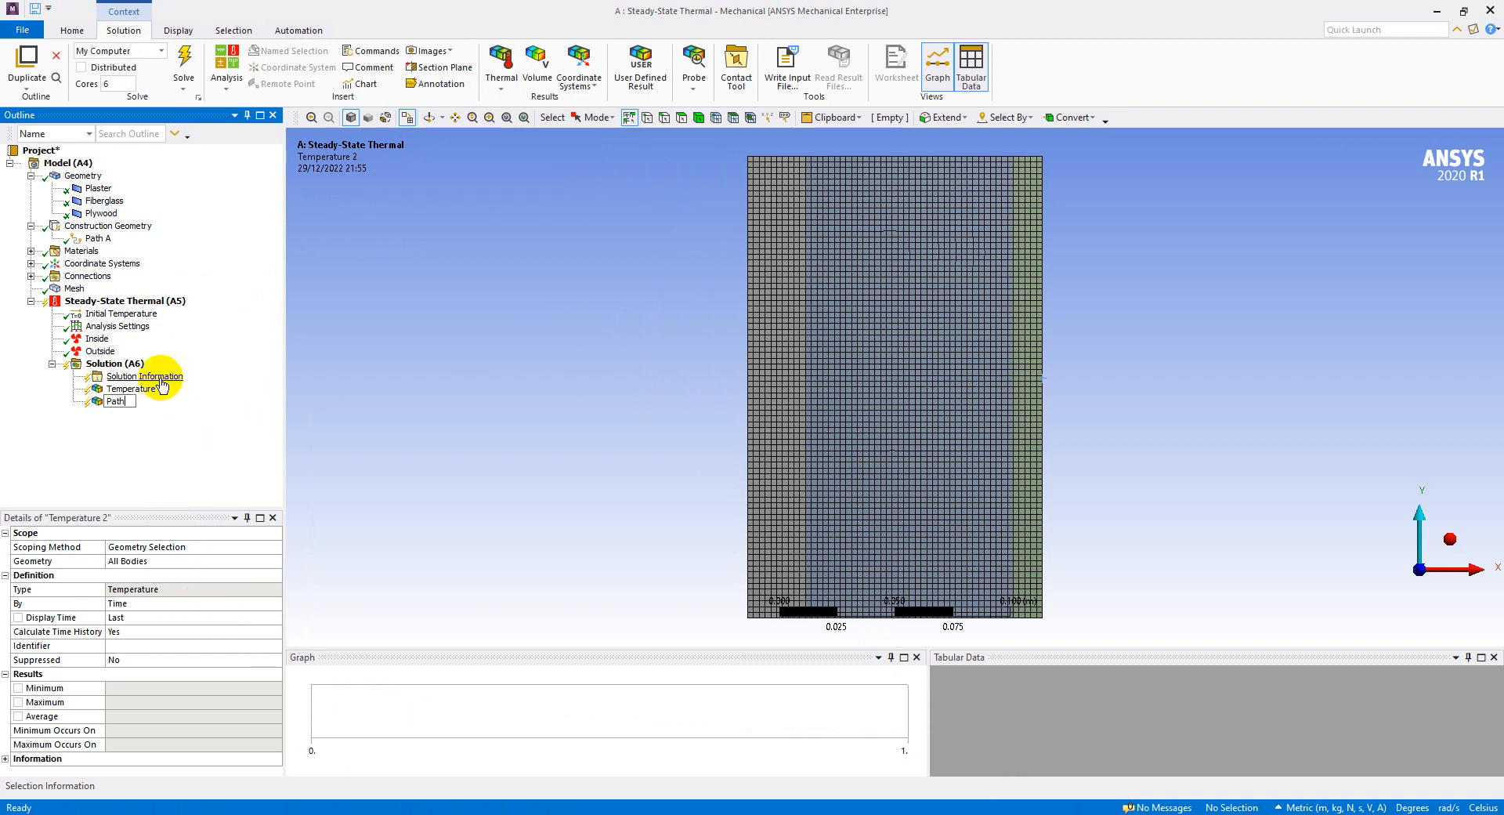
click(116, 406)
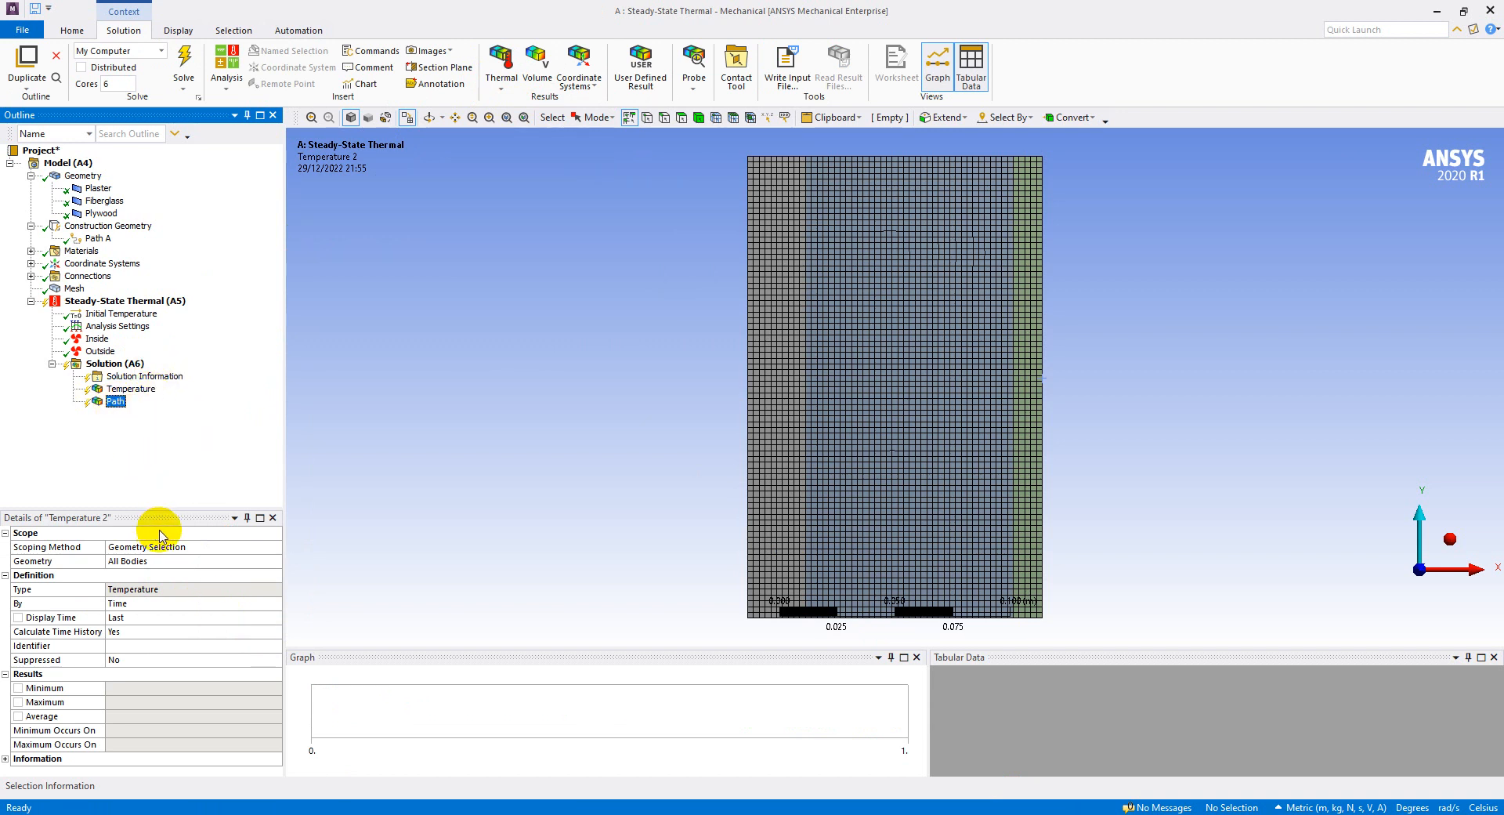
Step: Set the Path temperature result's scoping method to Path and assign Path A to it
click(200, 547)
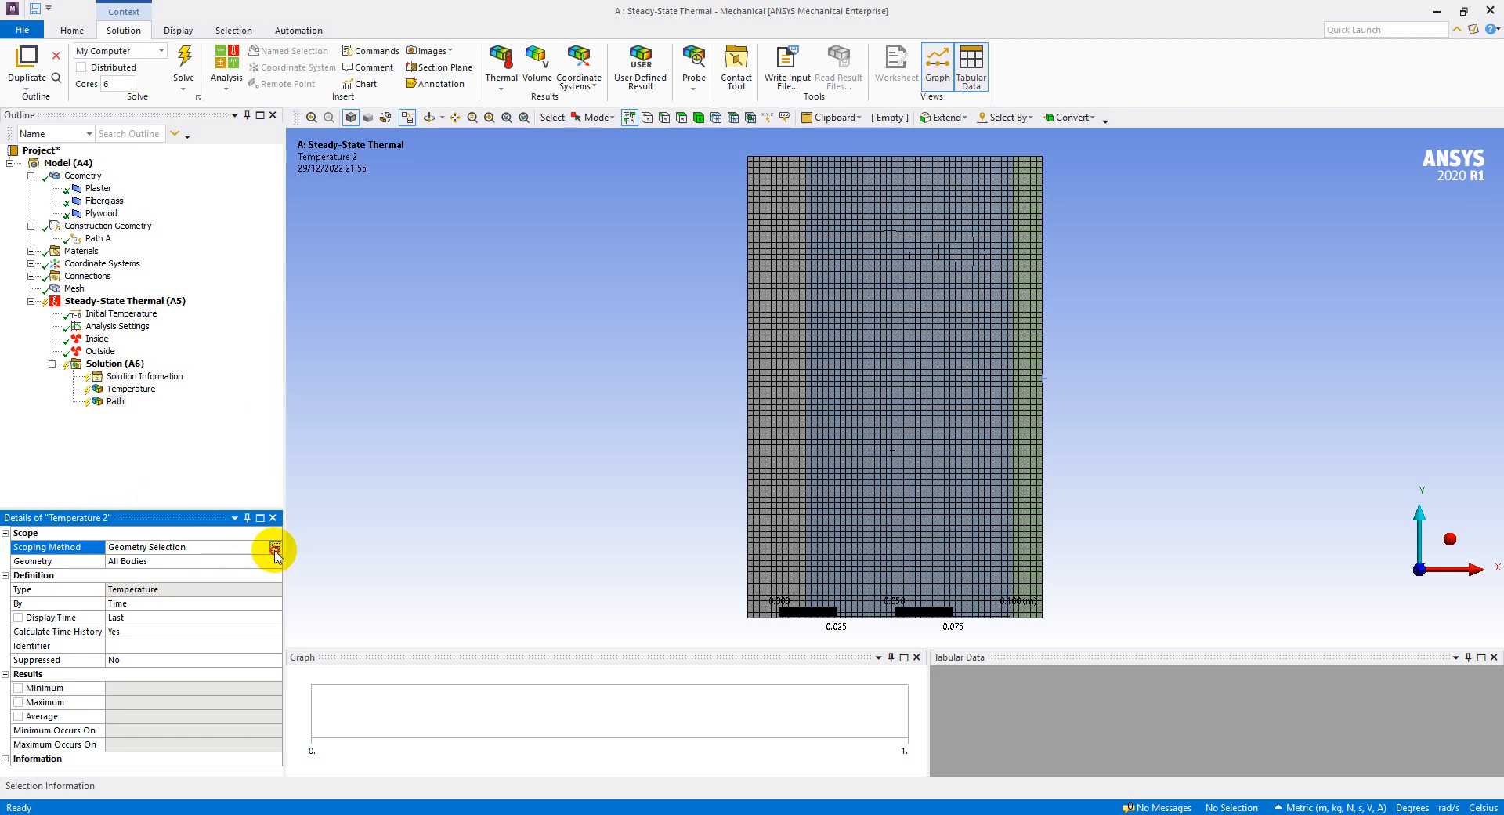
click(275, 547)
click(250, 586)
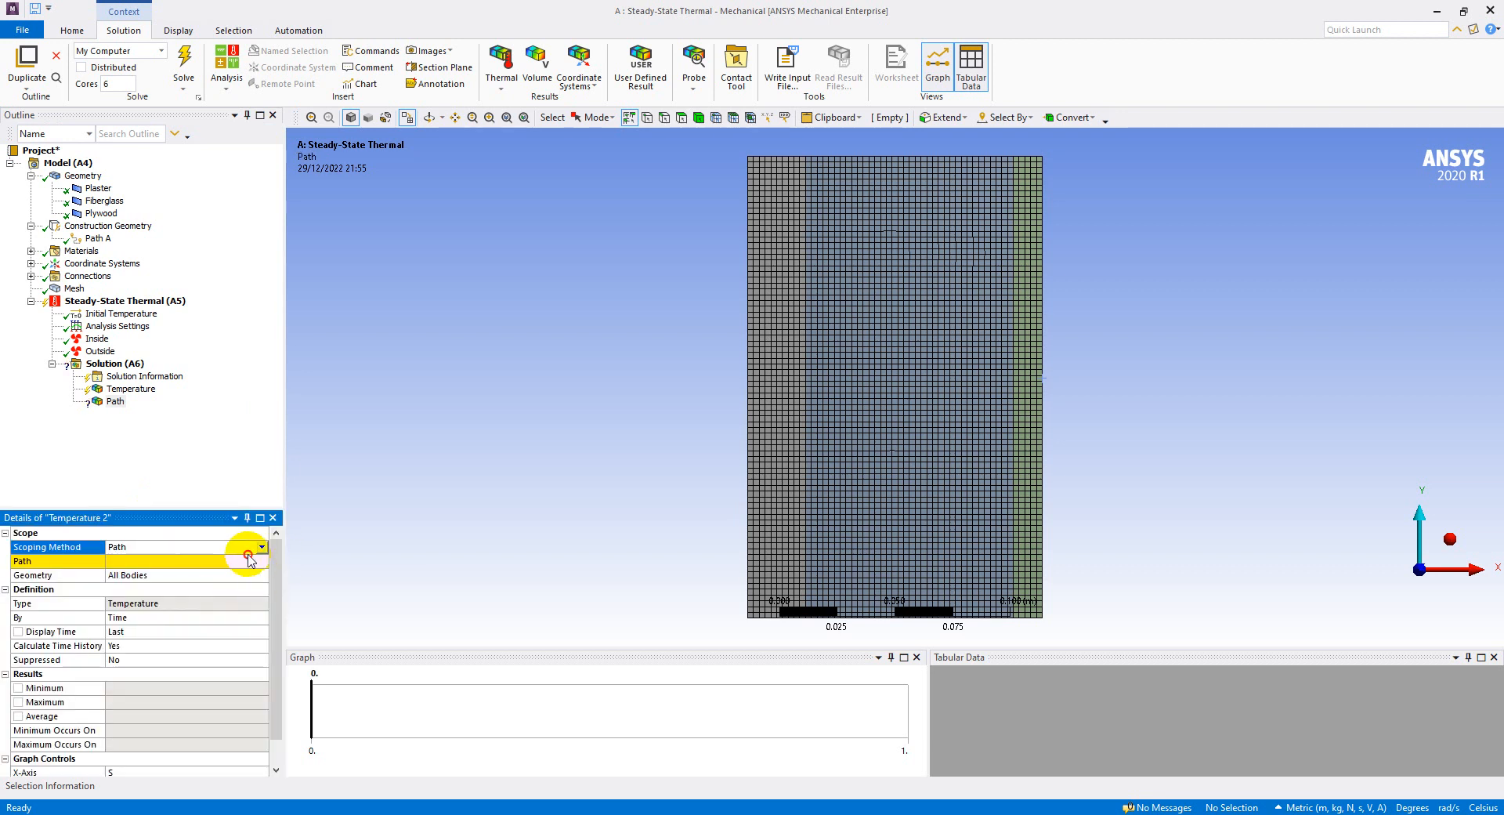
click(252, 561)
click(261, 561)
click(245, 575)
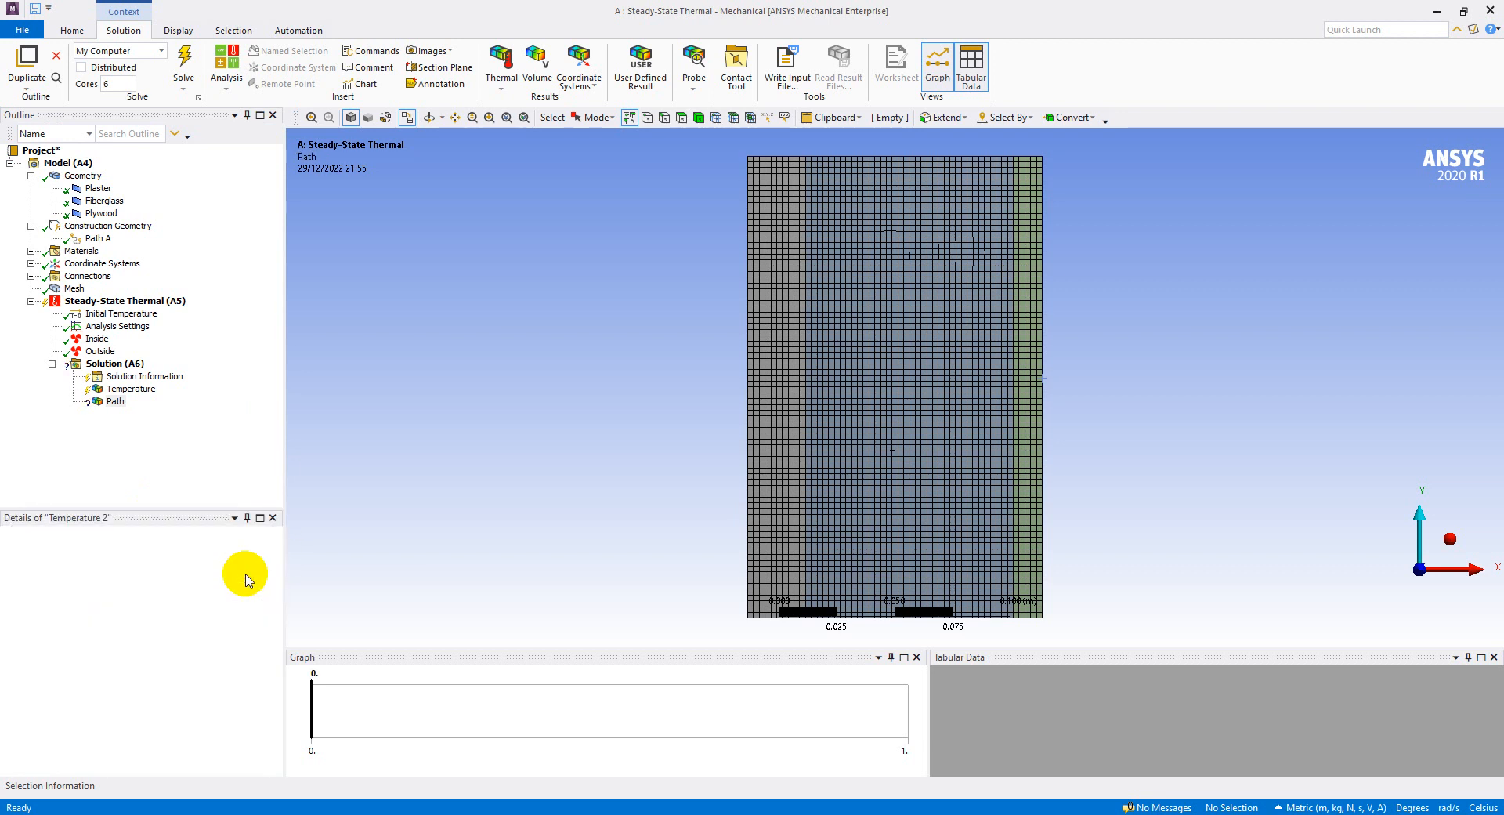
click(153, 453)
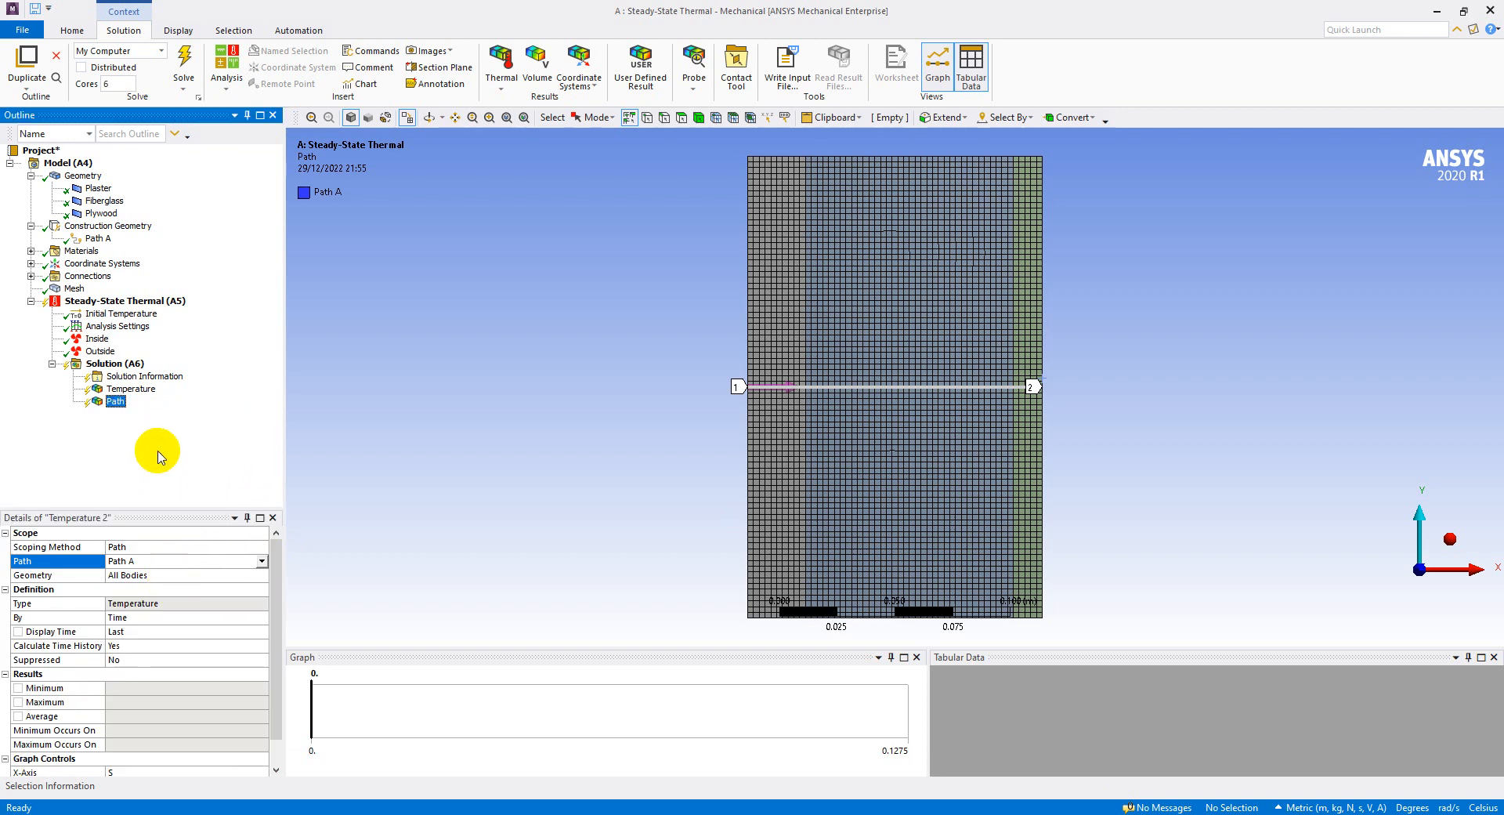
click(115, 401)
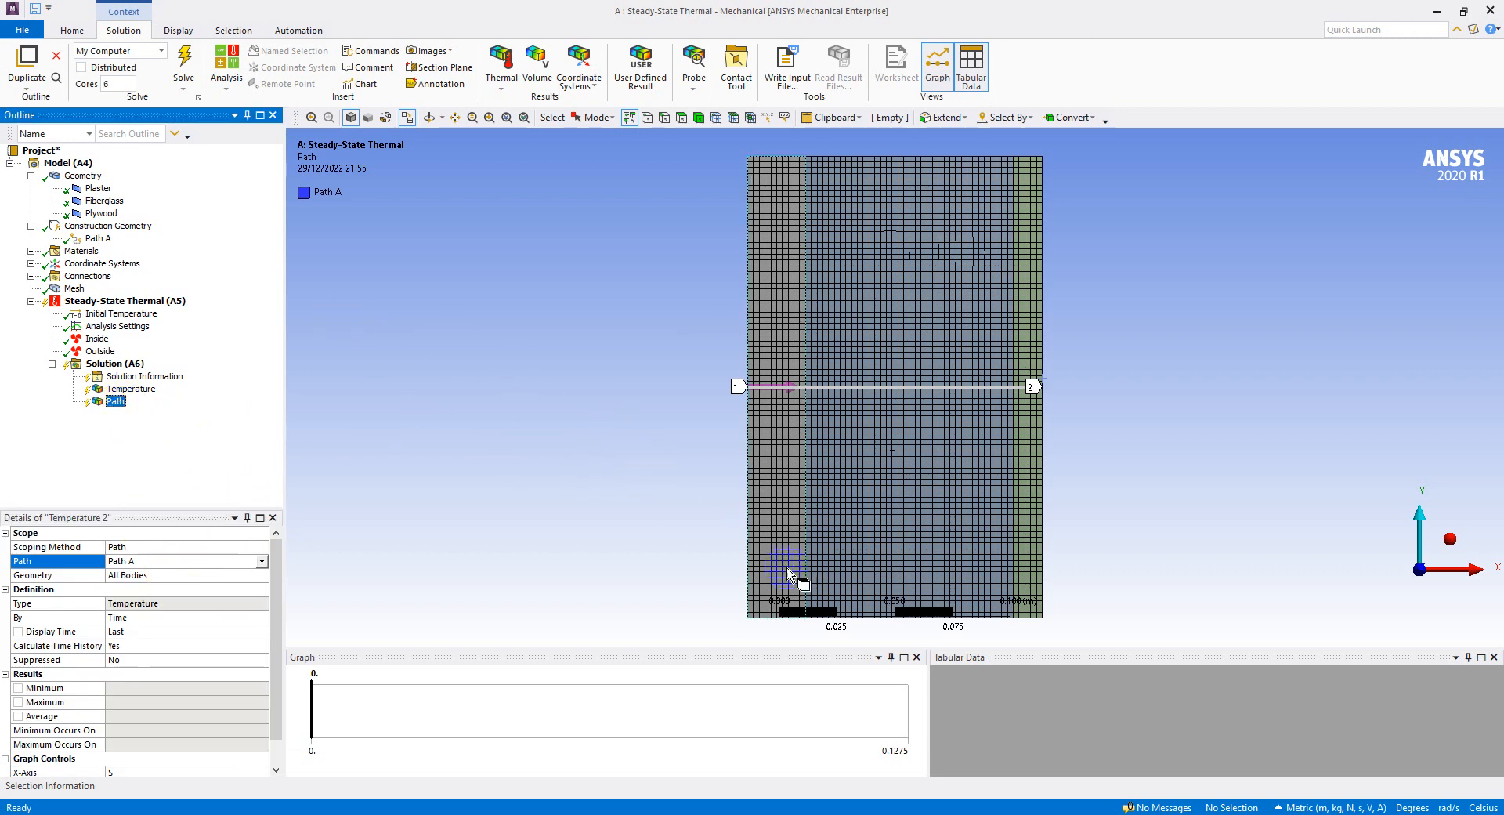
Step: Check the remaining solution results on the PowerPoint slide, return to Mechanical and add a Total Heat Flux result to the solution
key(alt+Tab)
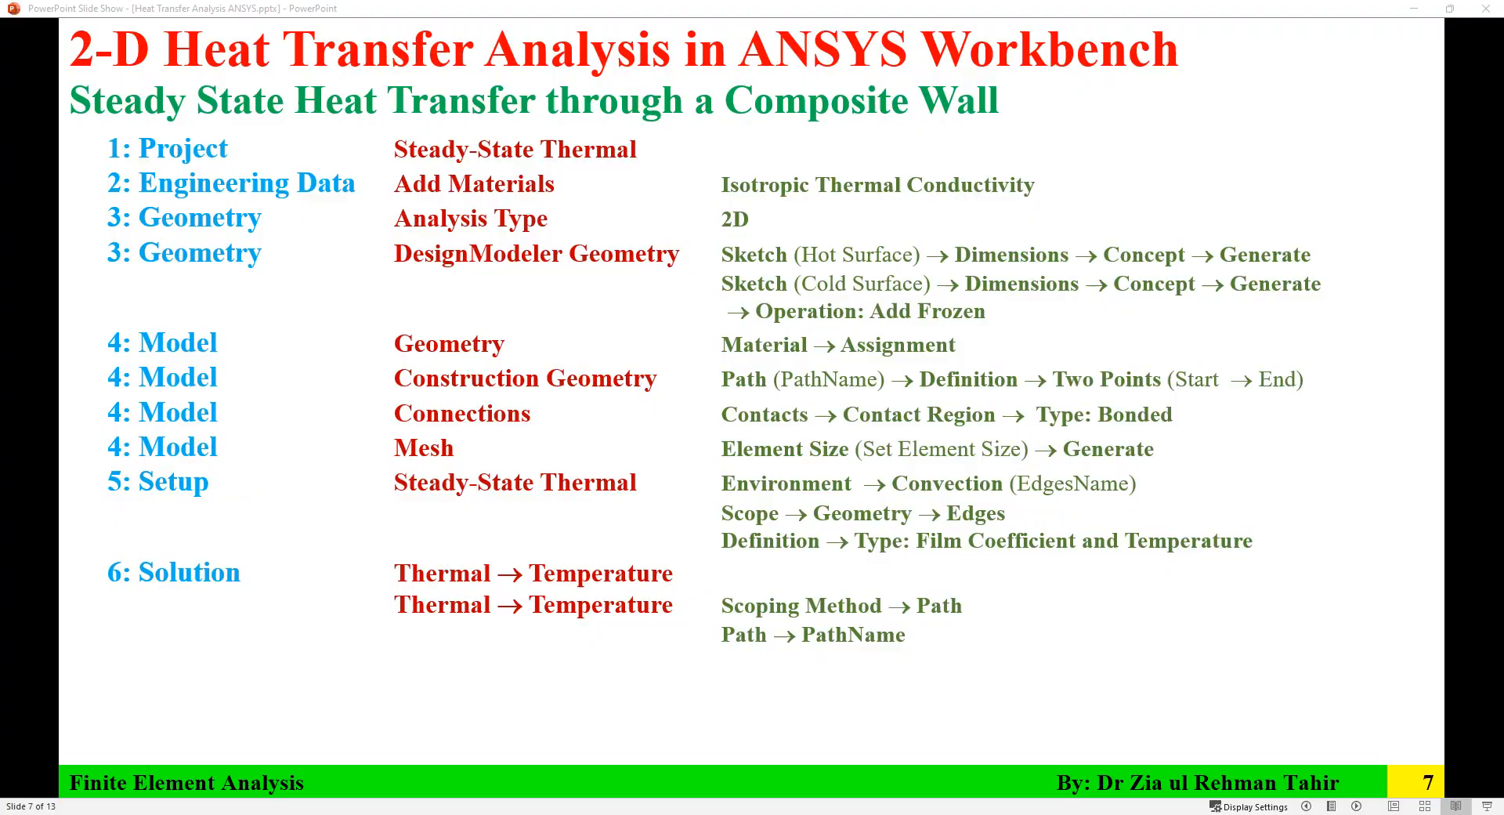
click(718, 578)
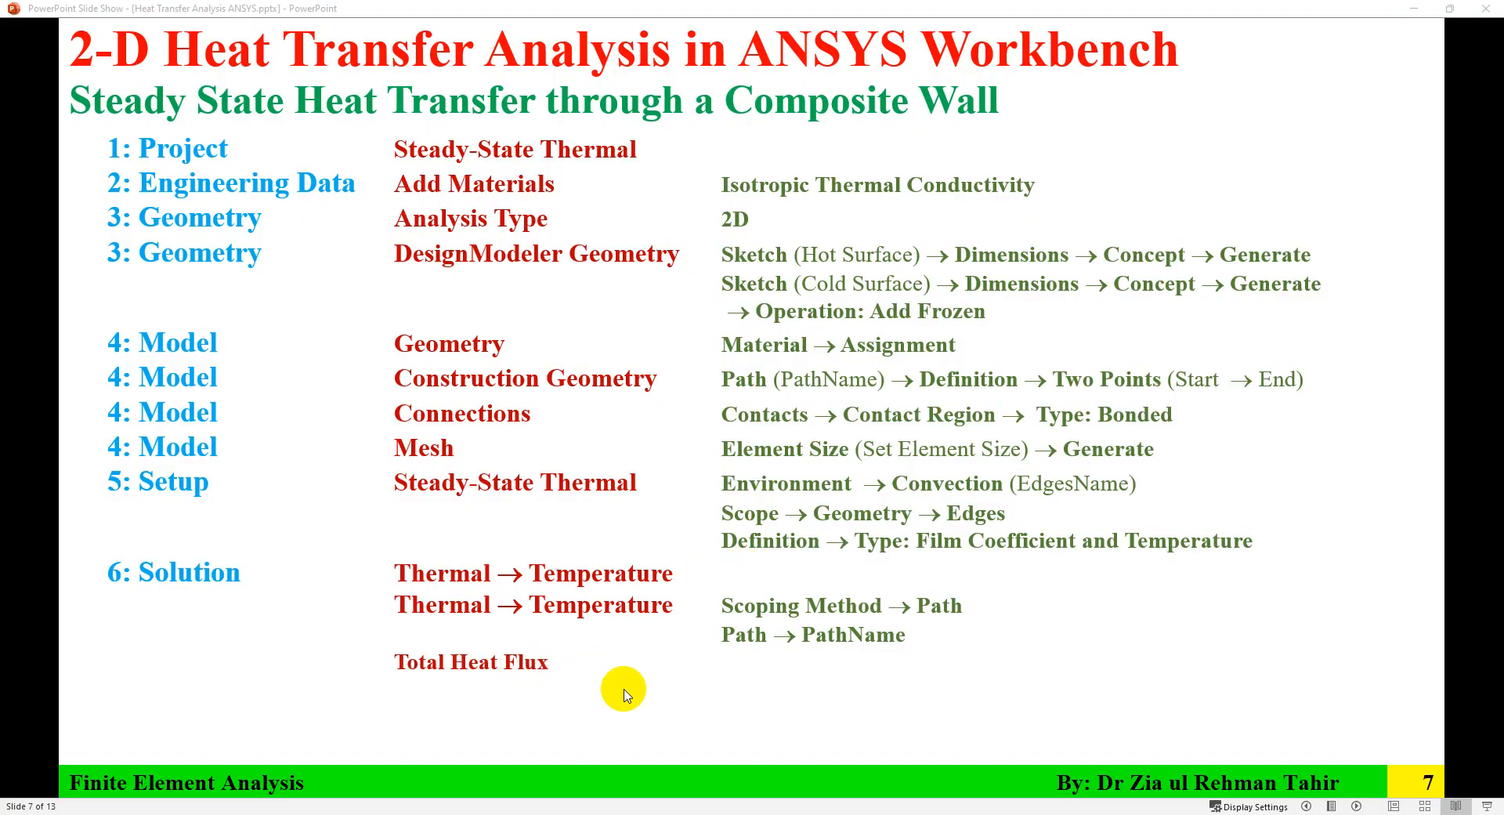
key(alt+Tab)
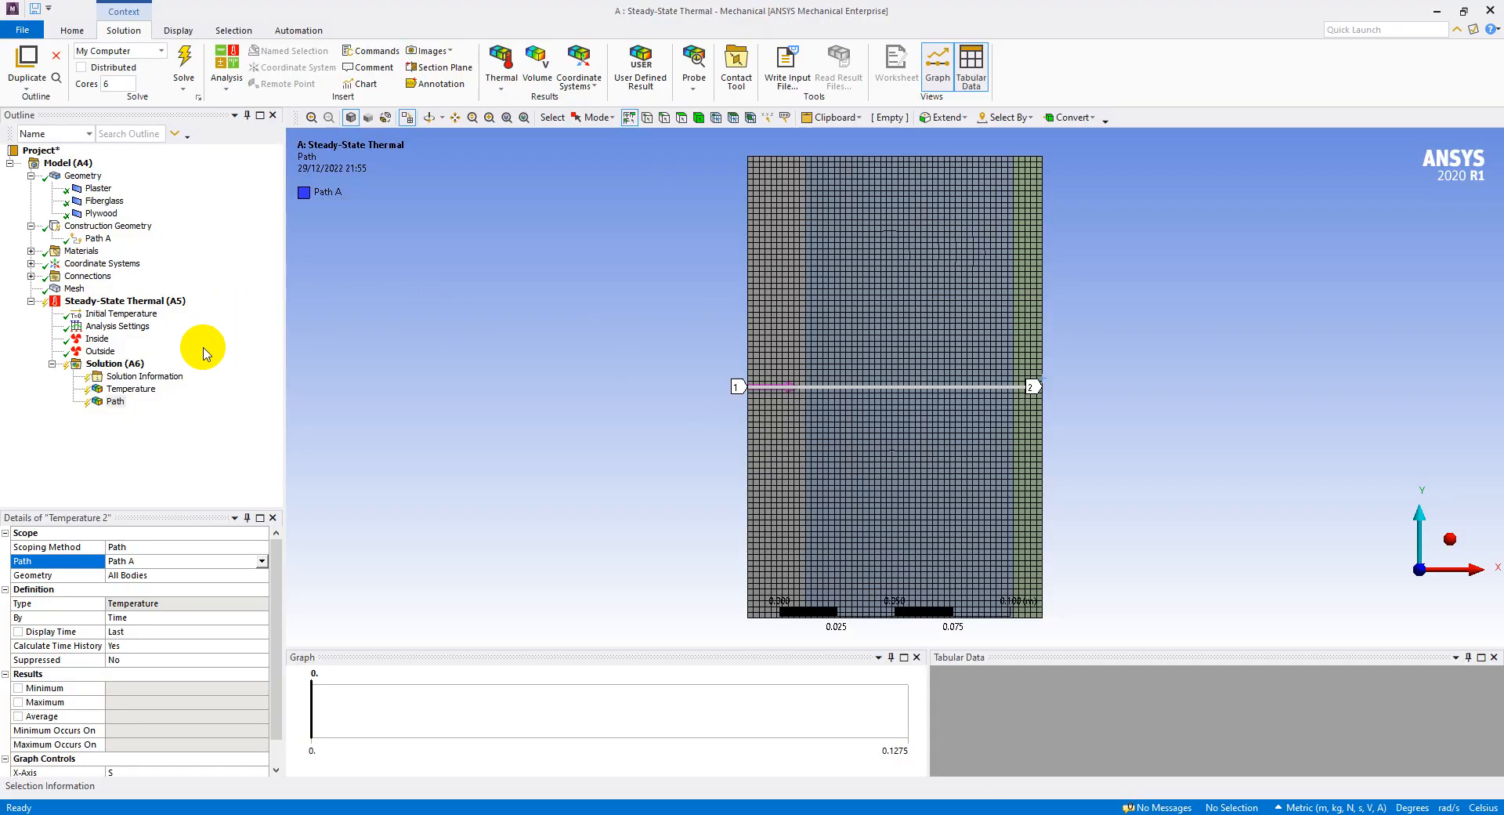
click(118, 364)
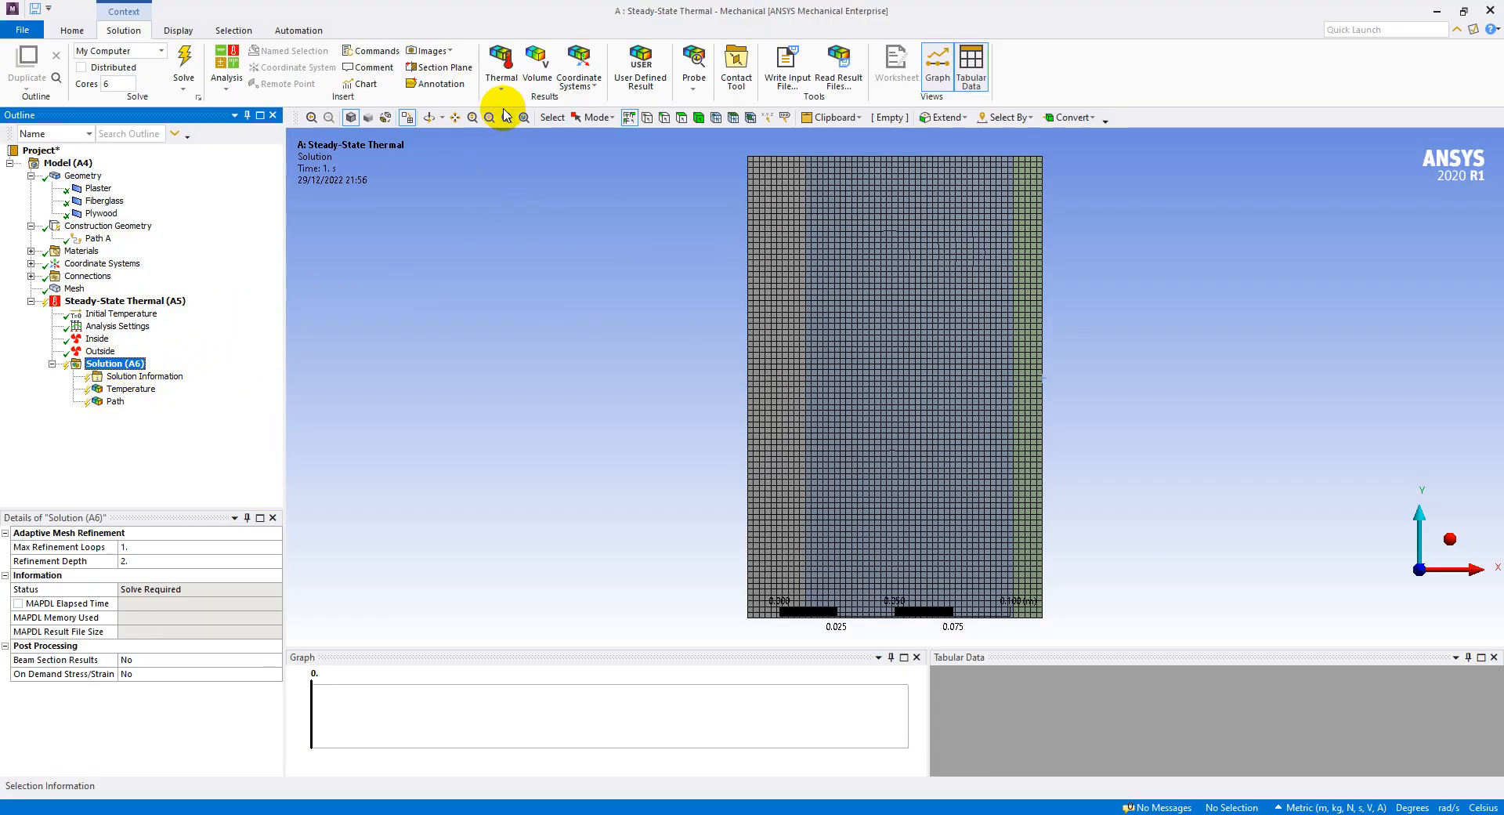
click(500, 72)
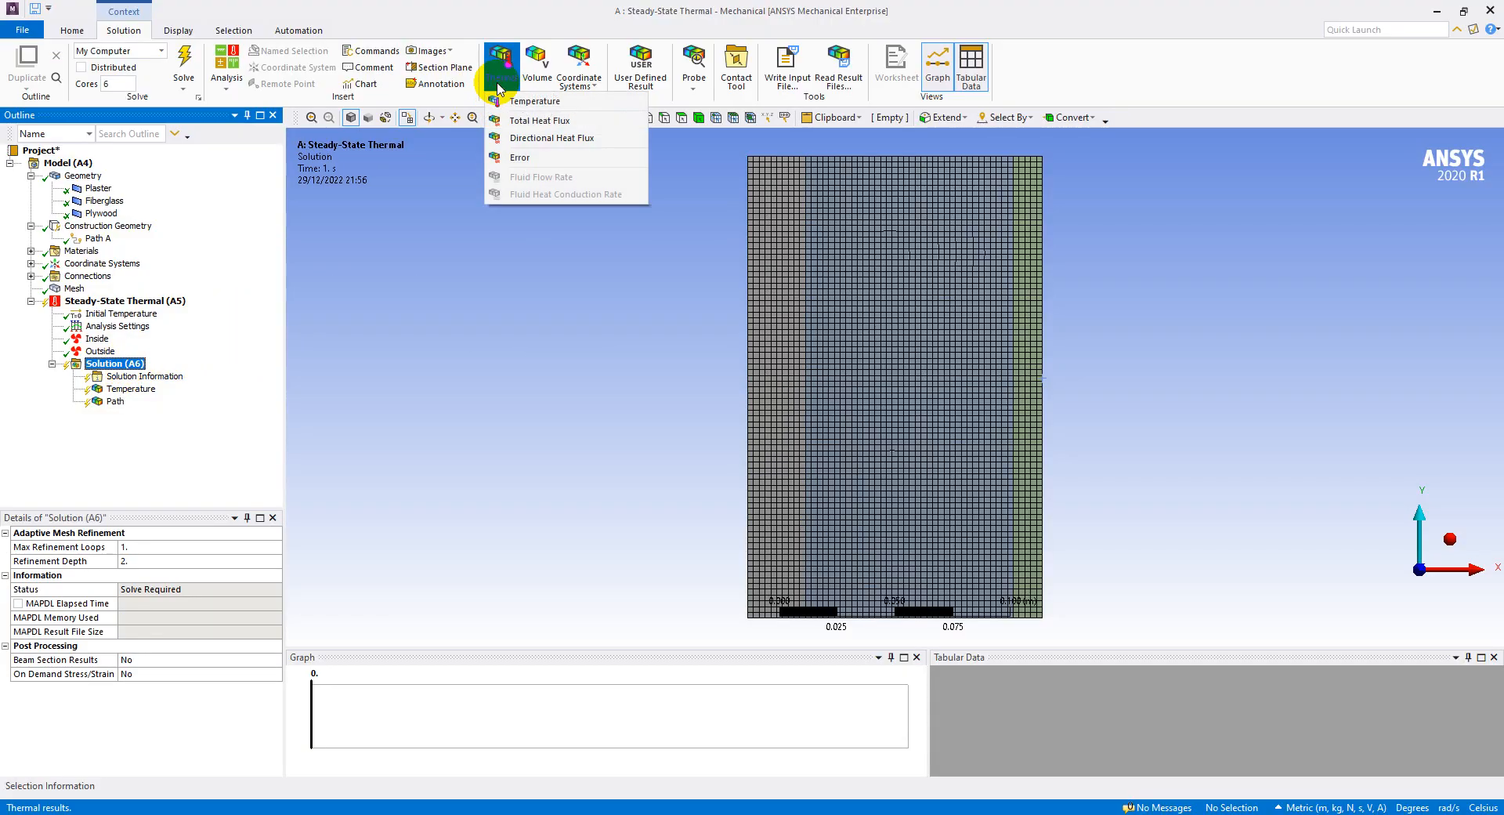
click(540, 120)
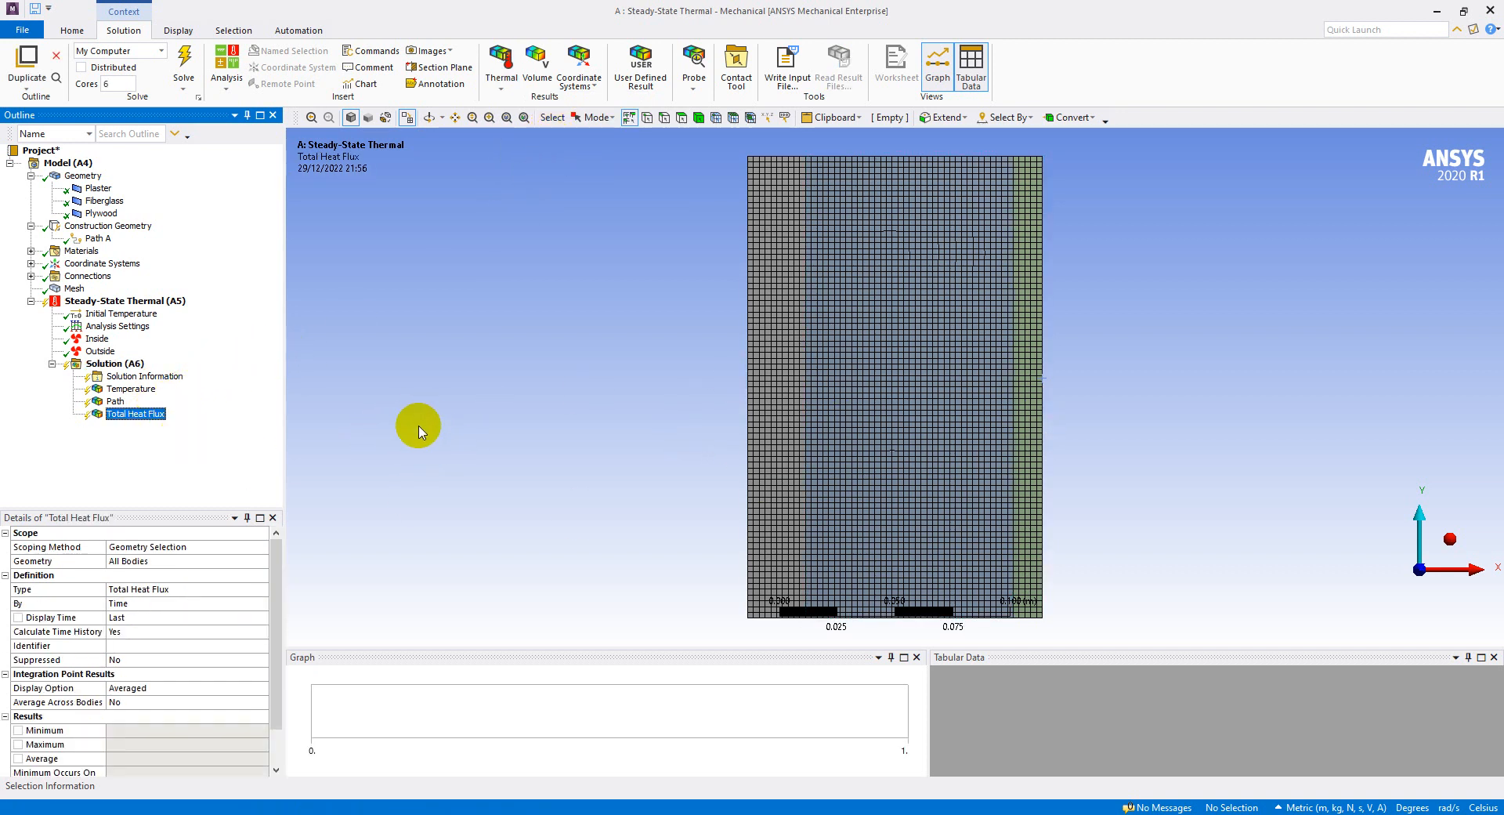
Step: Review the details of the Path temperature and Total Heat Flux results, and return to the Solution object
click(117, 402)
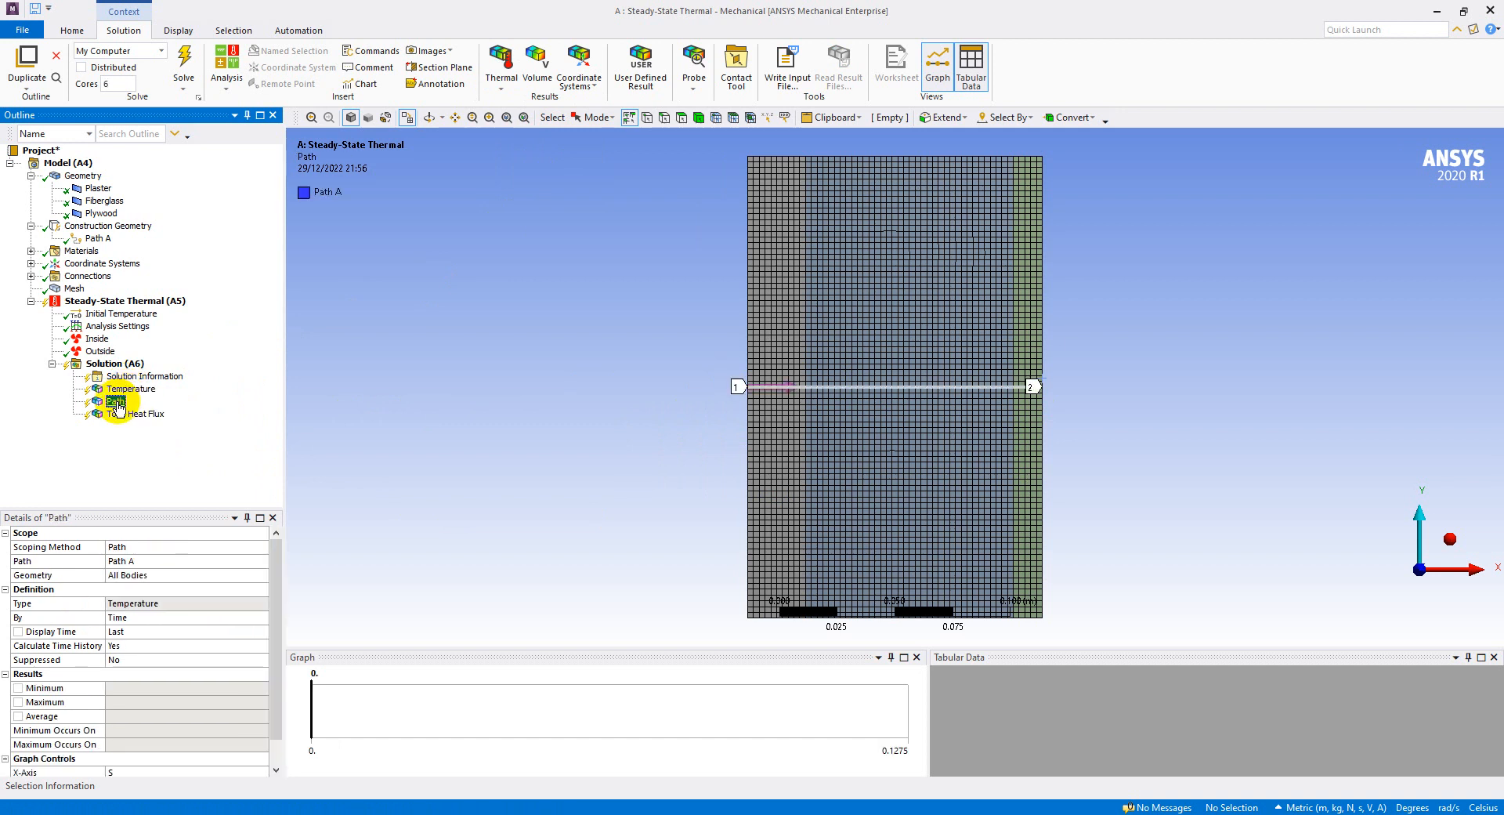
click(129, 417)
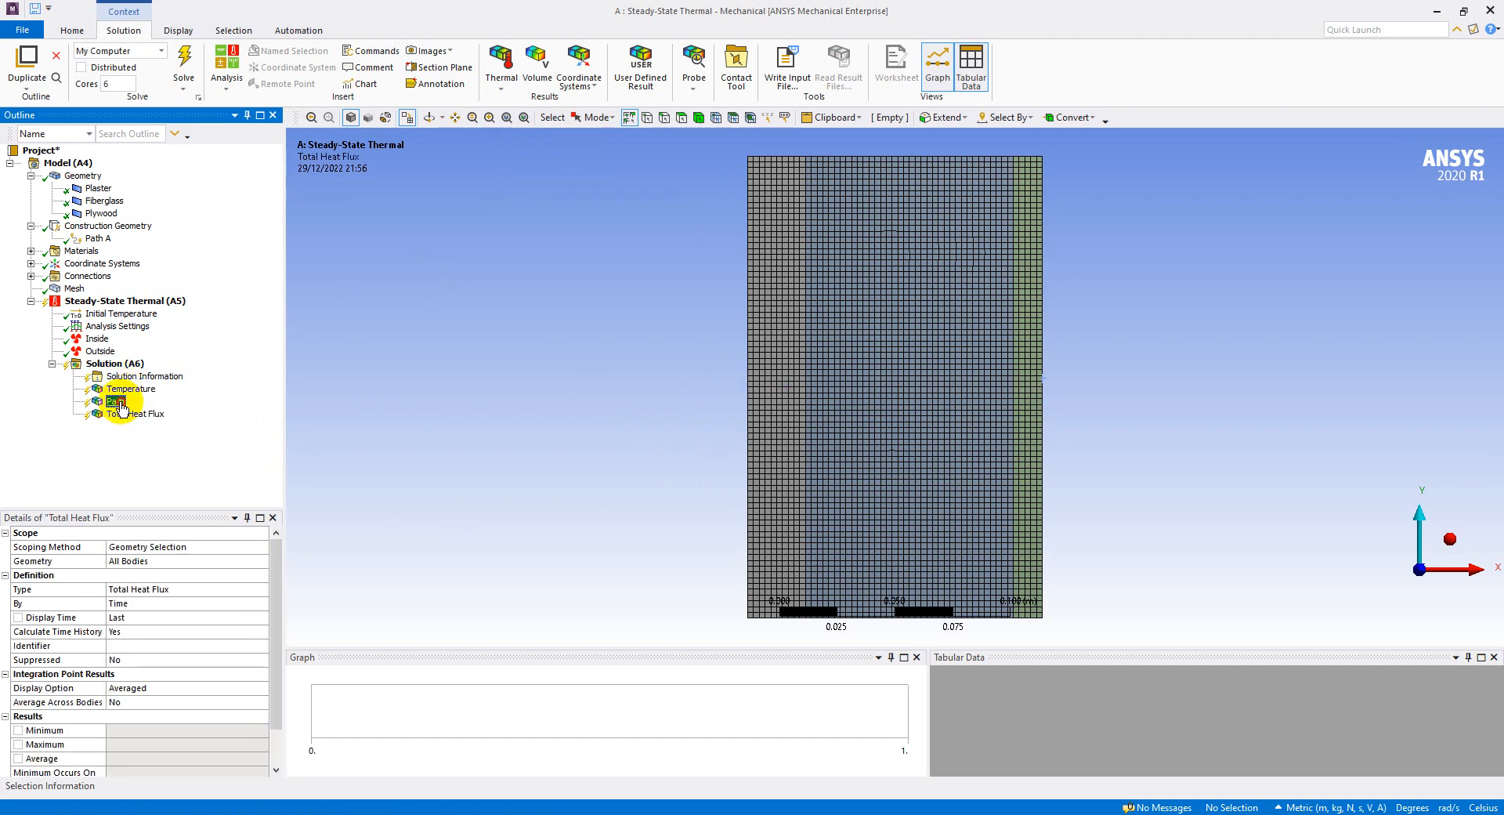
click(118, 402)
click(131, 414)
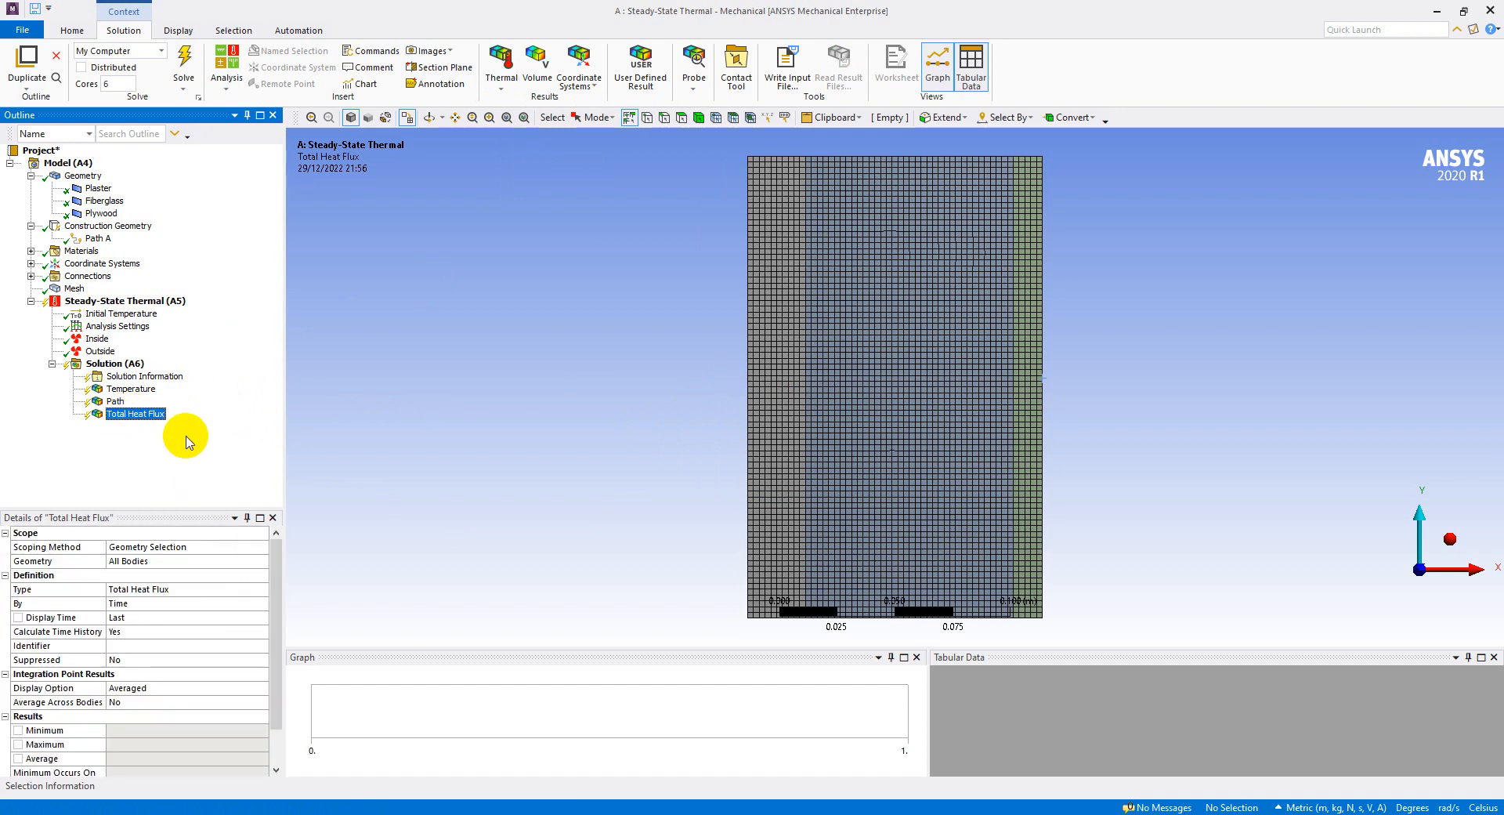
click(119, 365)
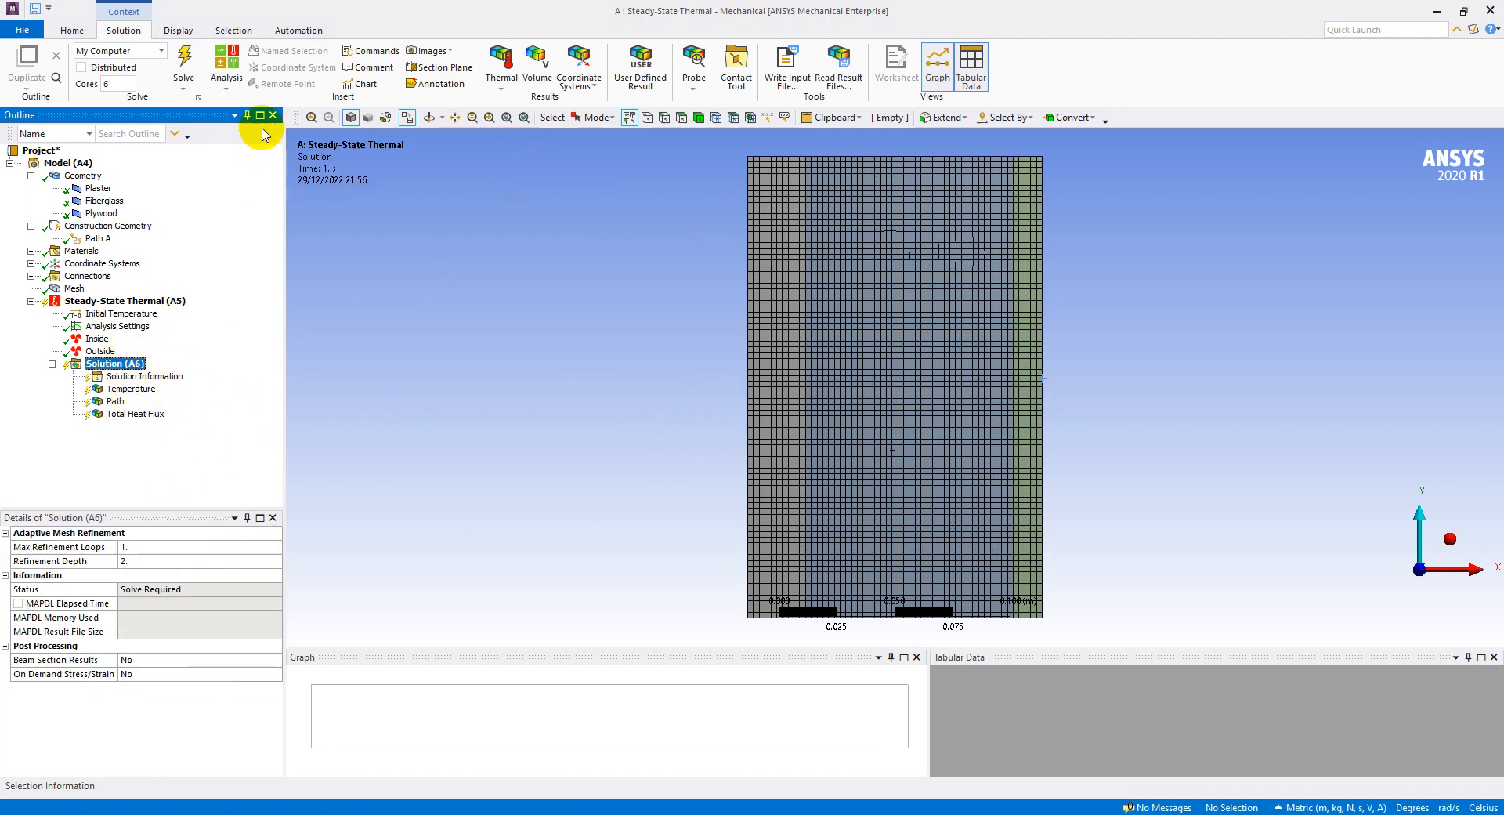
Step: Solve the steady-state thermal analysis and review the Path temperature result's enlarged graph and tabular data
click(185, 59)
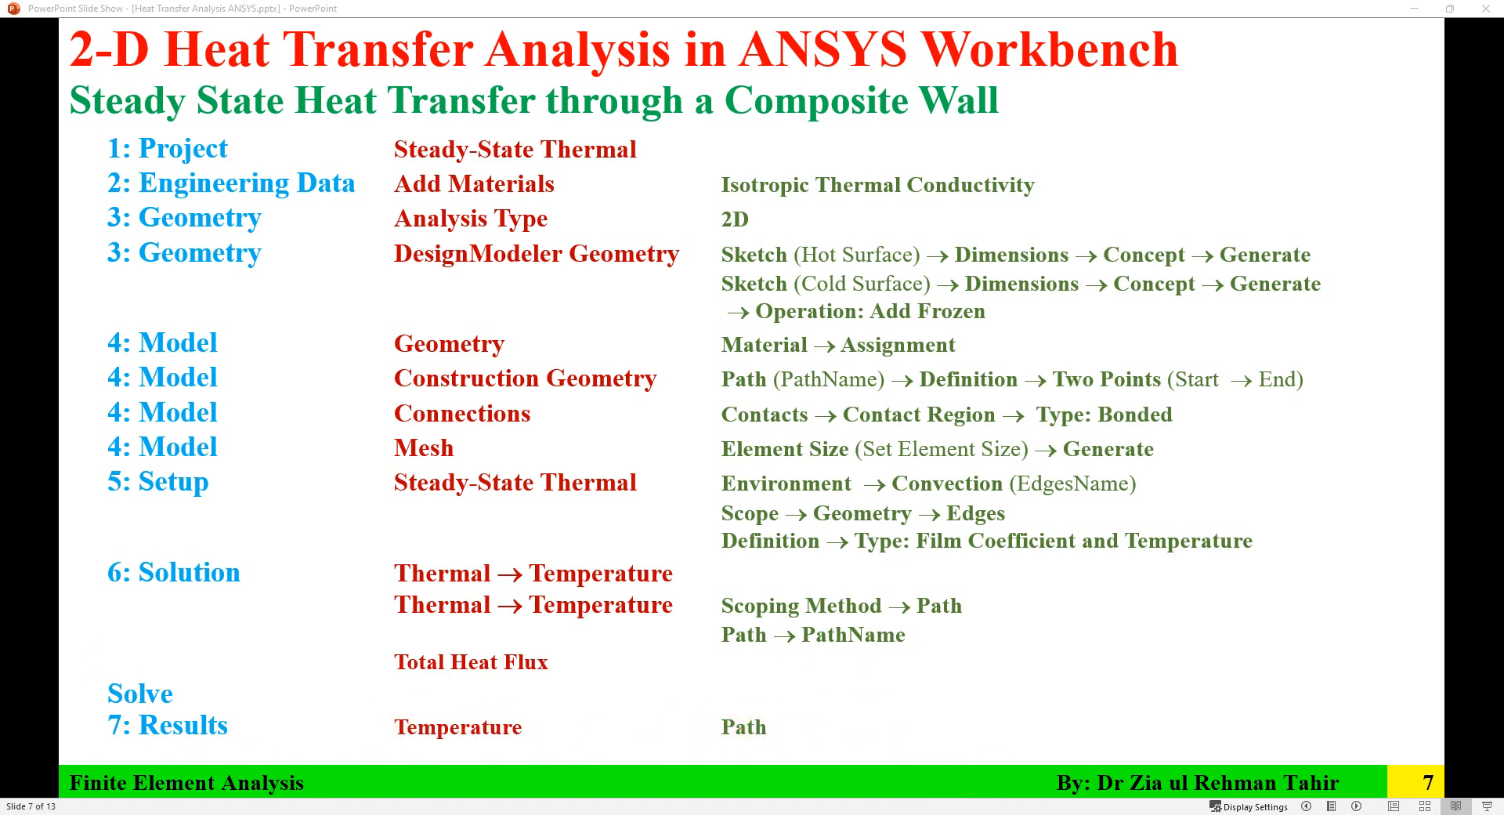
click(1011, 756)
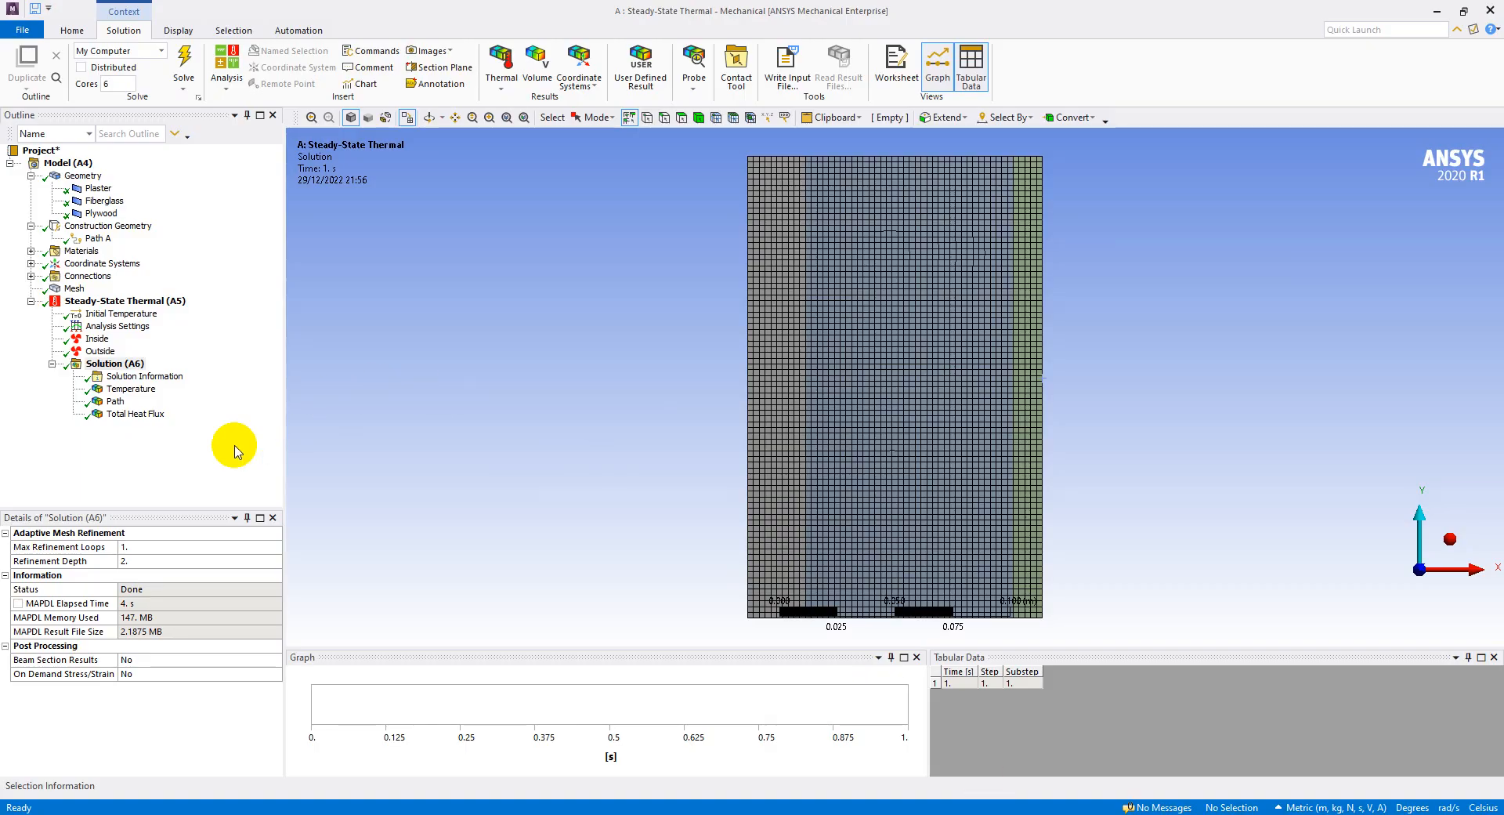
click(116, 401)
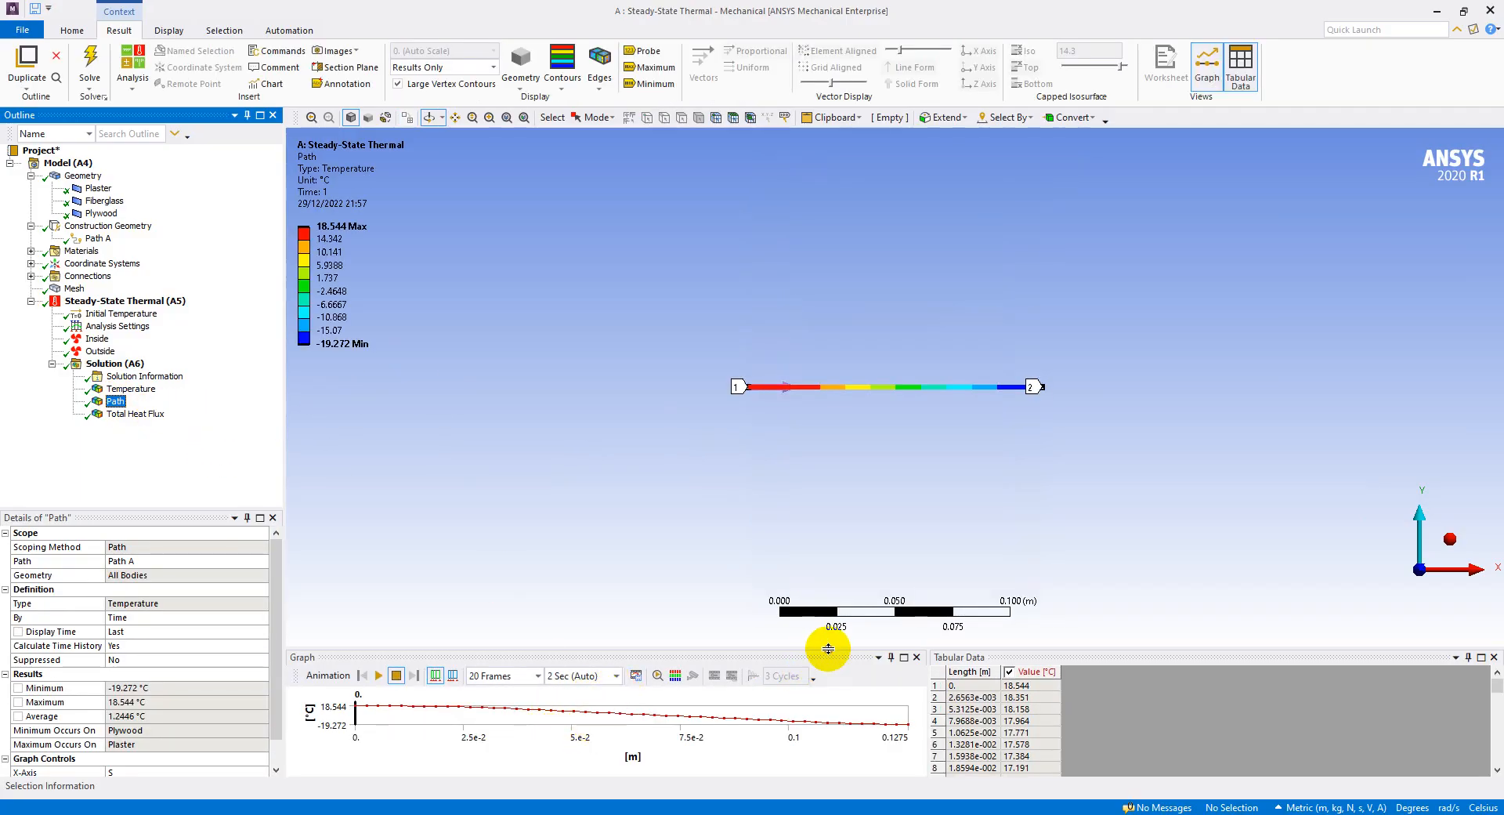
drag(828, 649, 835, 592)
scroll(987, 722, down, 10)
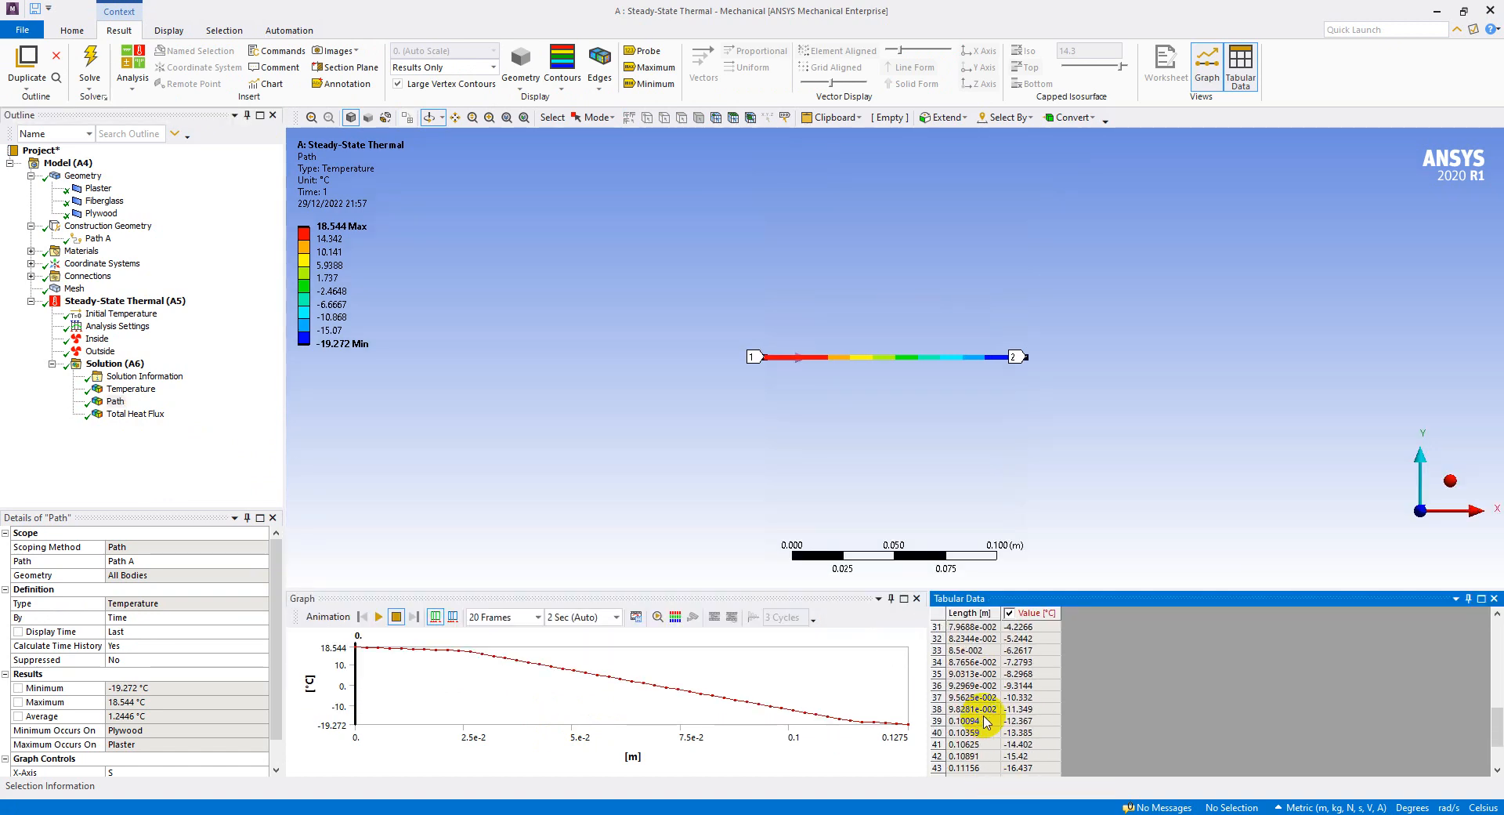
Step: Check Path A's number of sampling points, switch to Excel and divide the total wall thickness in D1 by 0.25 in cell E1
click(98, 238)
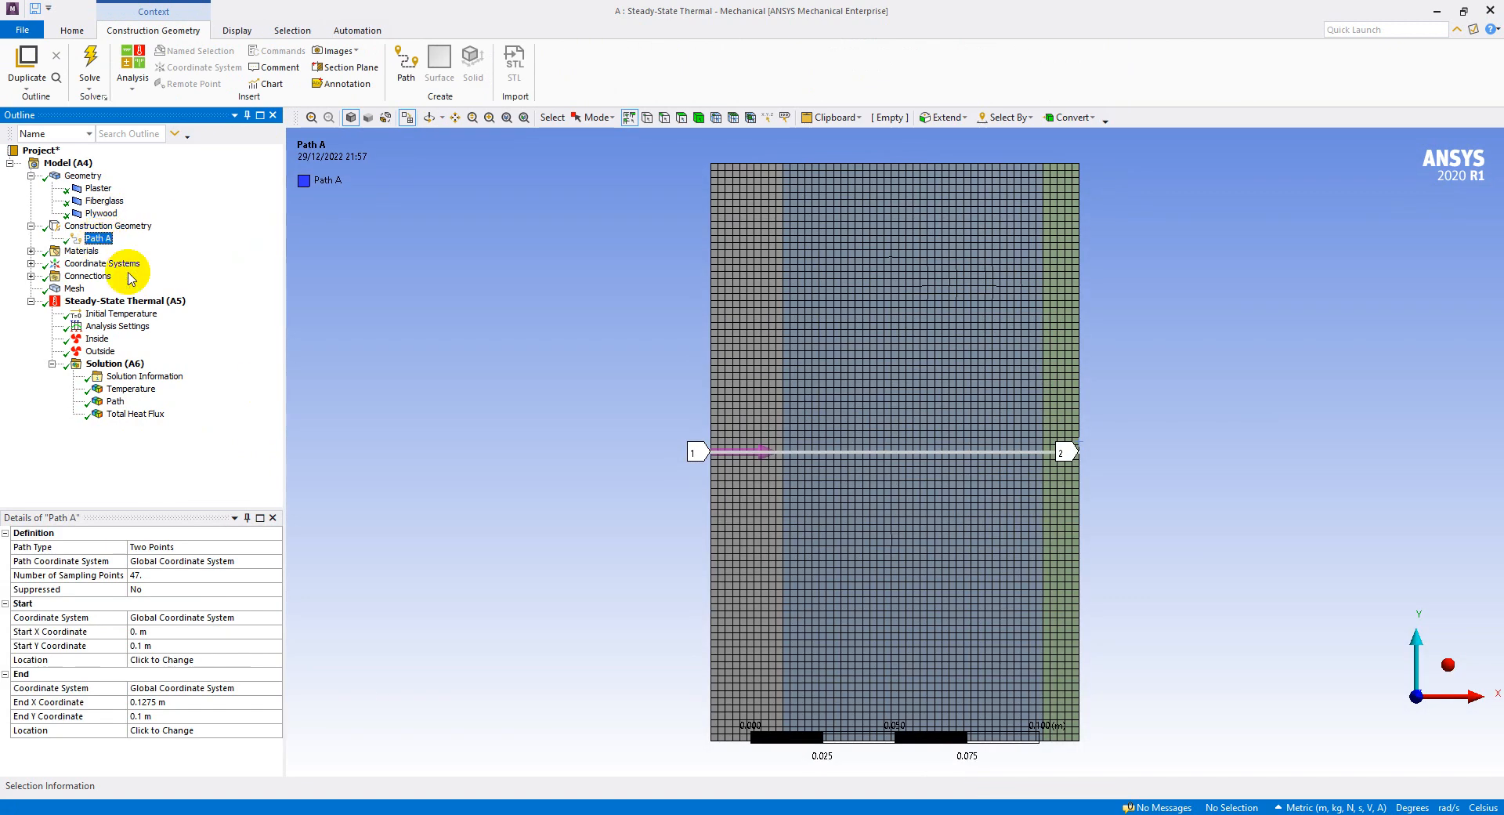
click(172, 574)
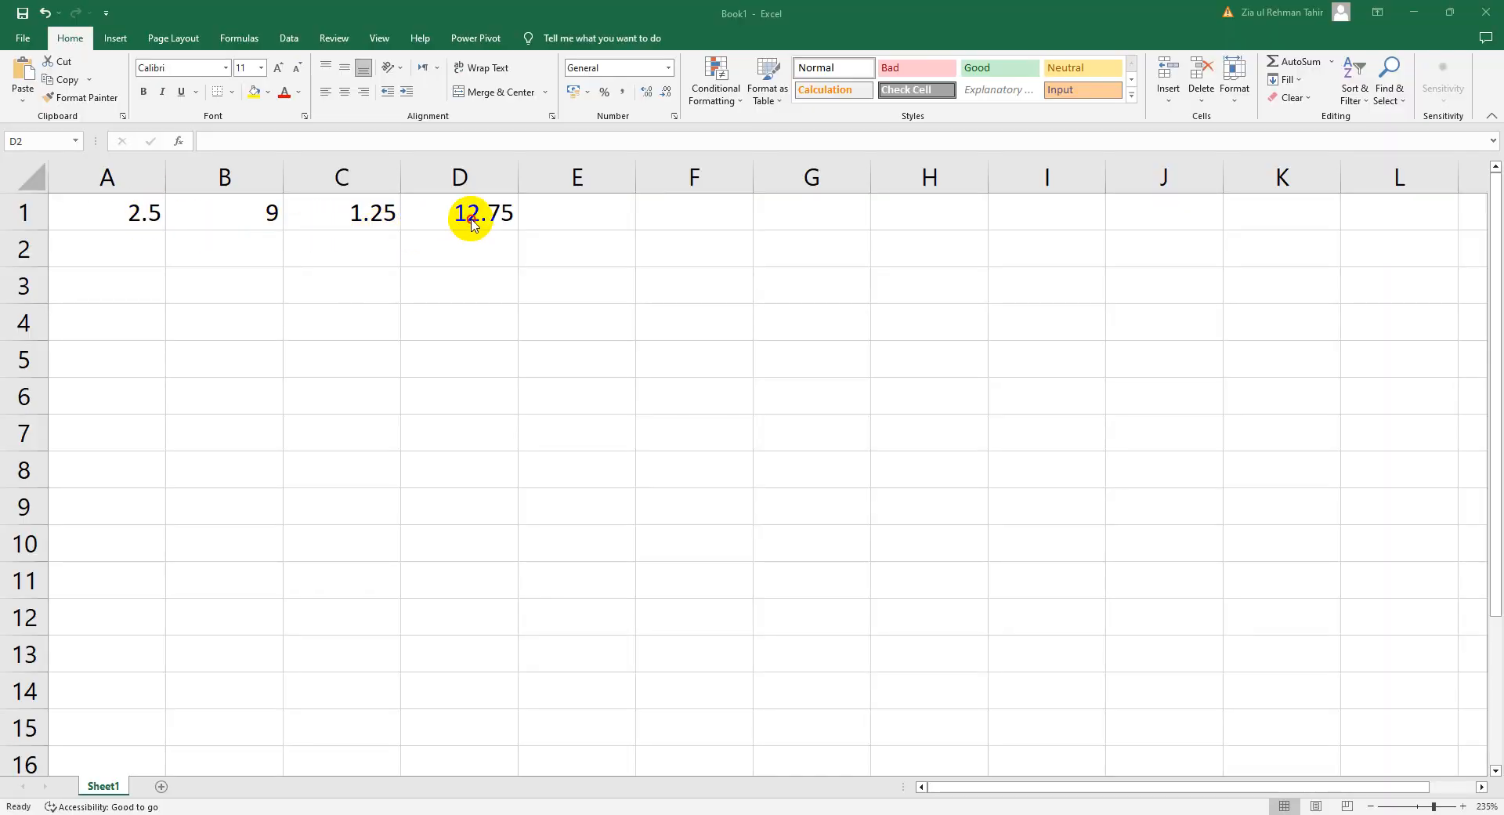
click(467, 220)
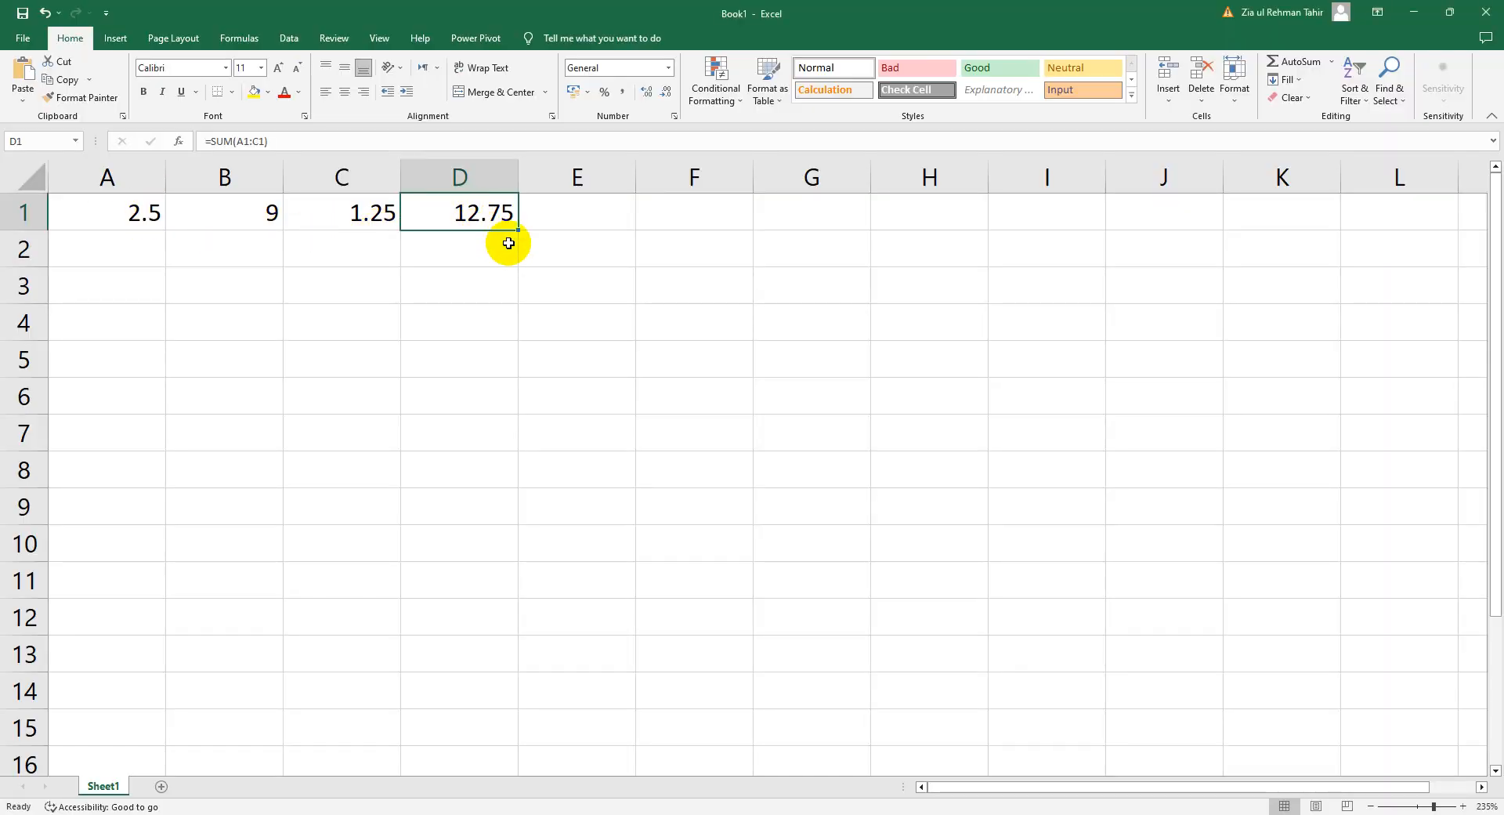
click(571, 219)
text(=)
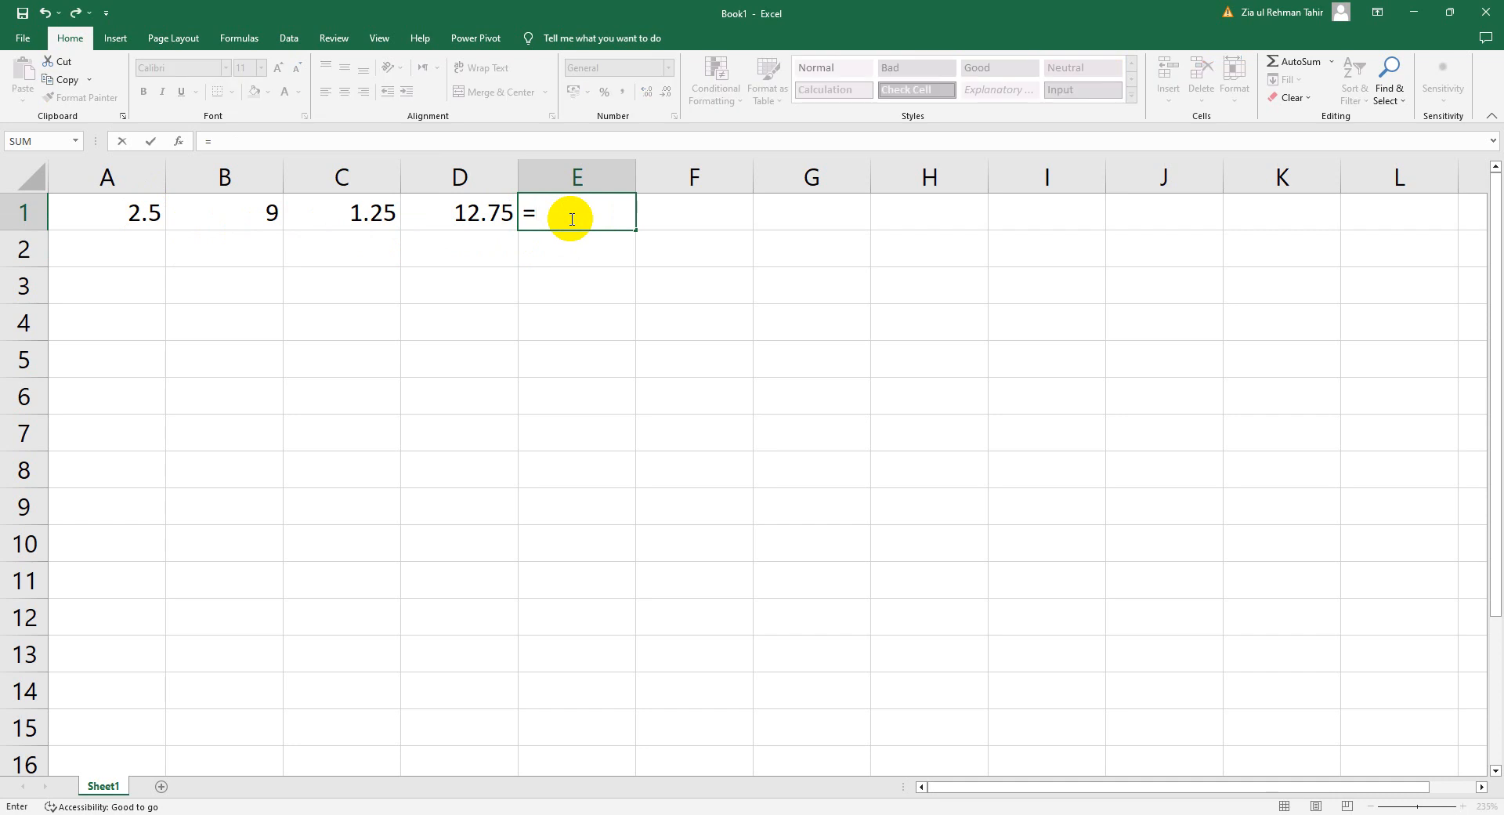
click(471, 213)
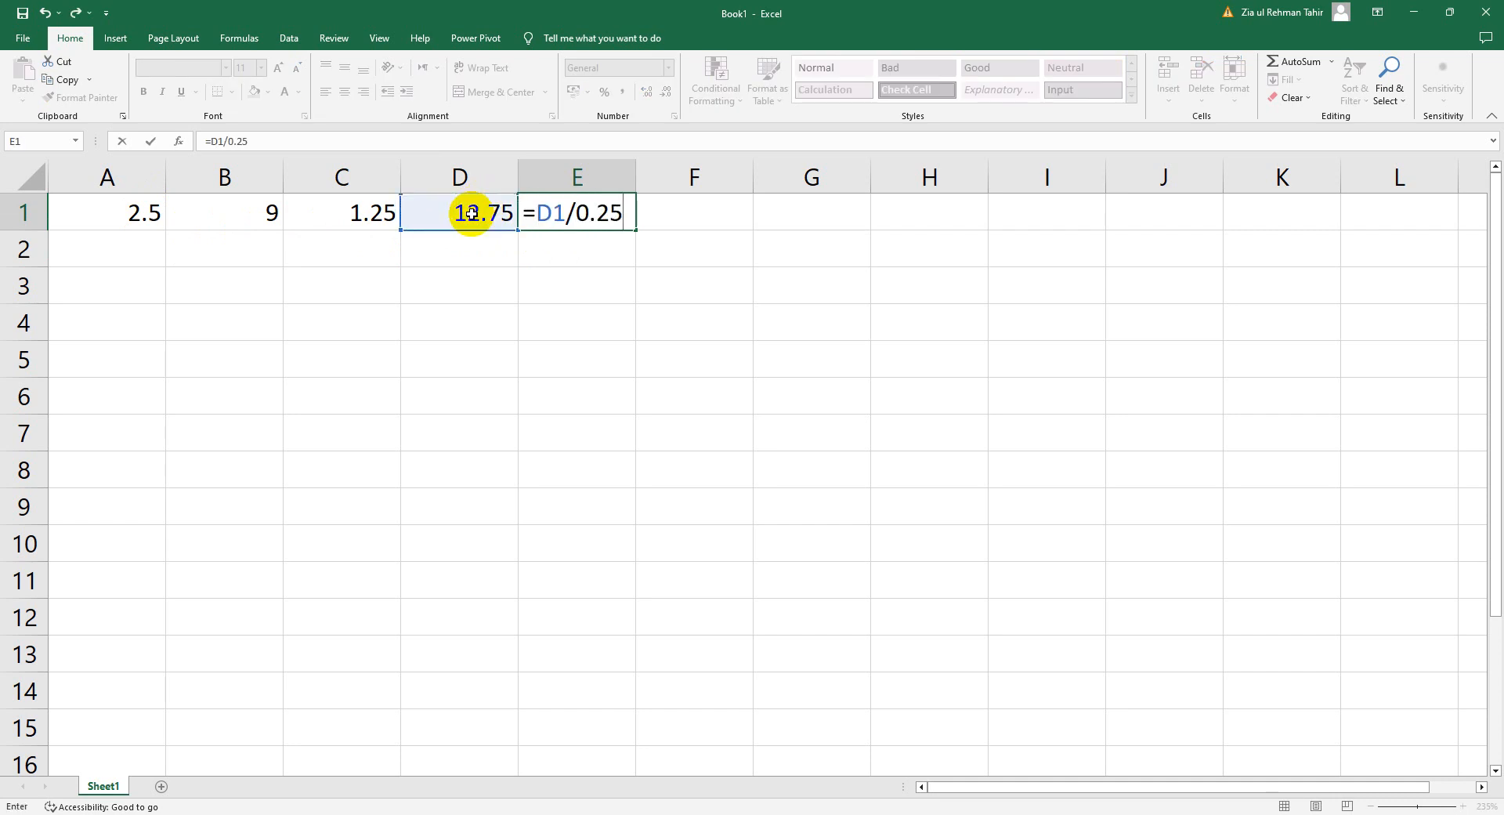
key(Return)
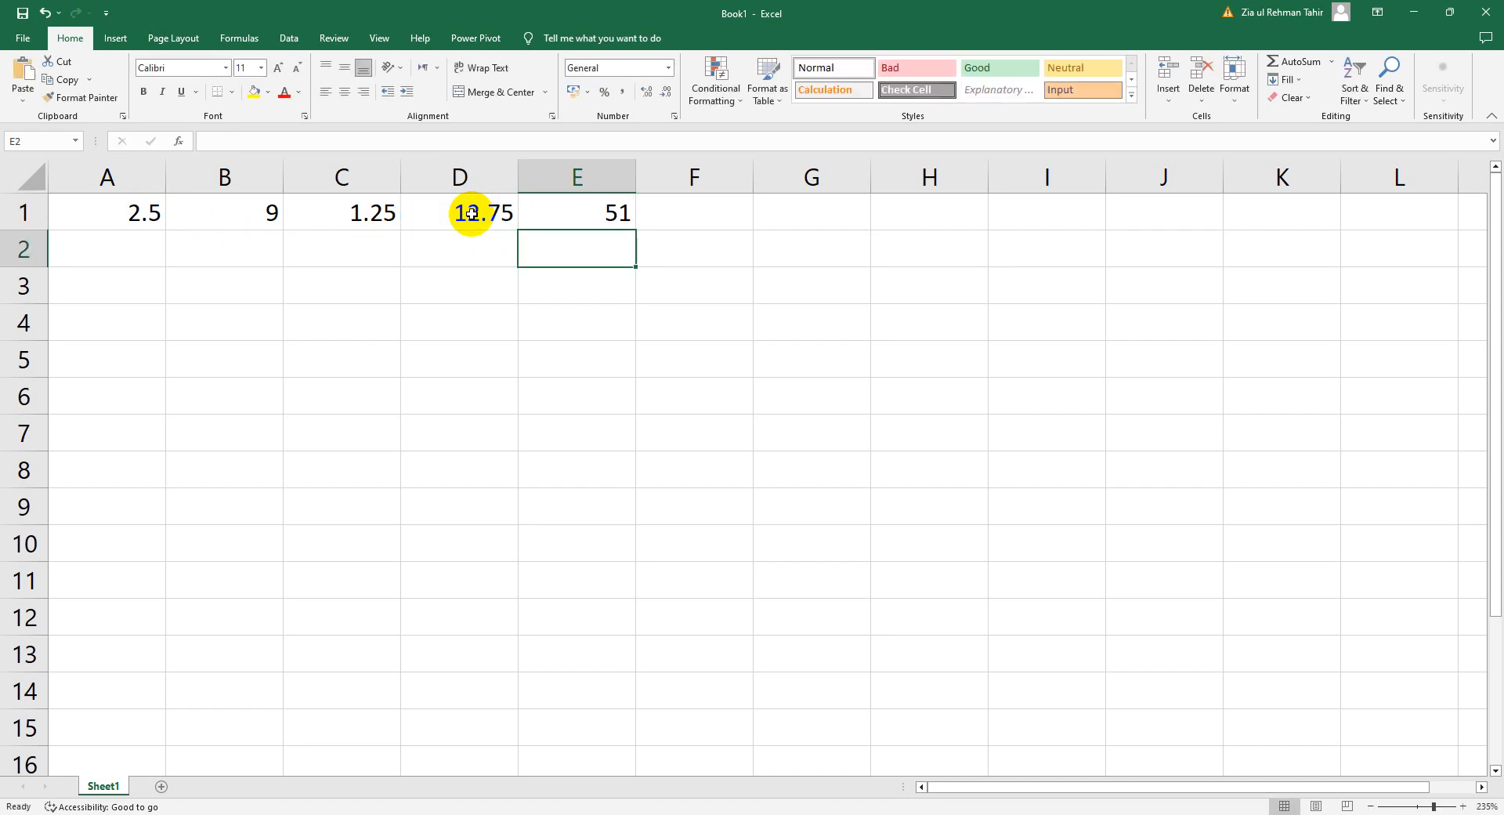
click(602, 224)
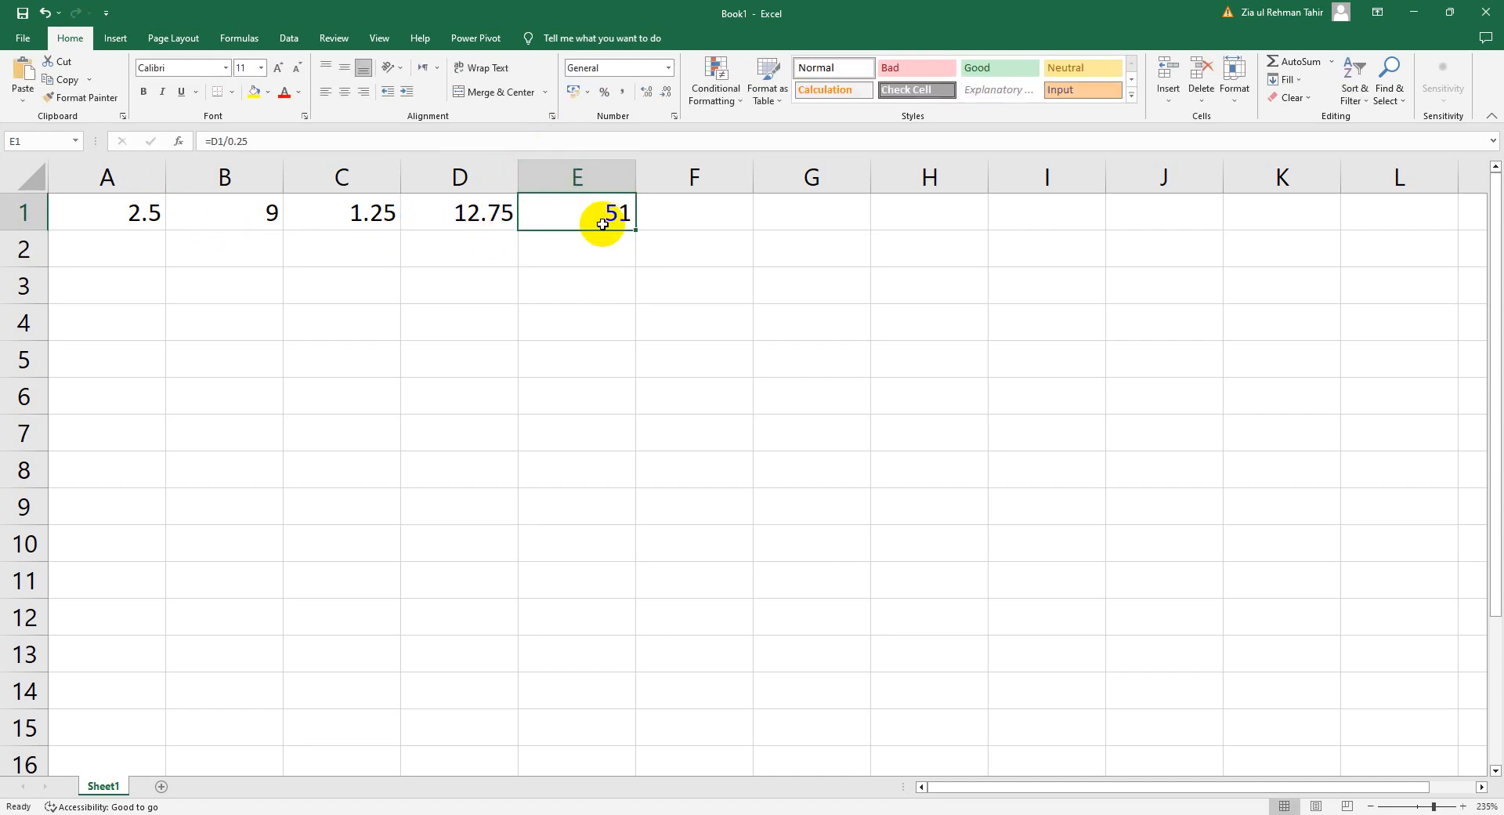
Step: Return to Mechanical, set Path A's number of sampling points to 50 and re-evaluate the Path temperature result
click(1411, 17)
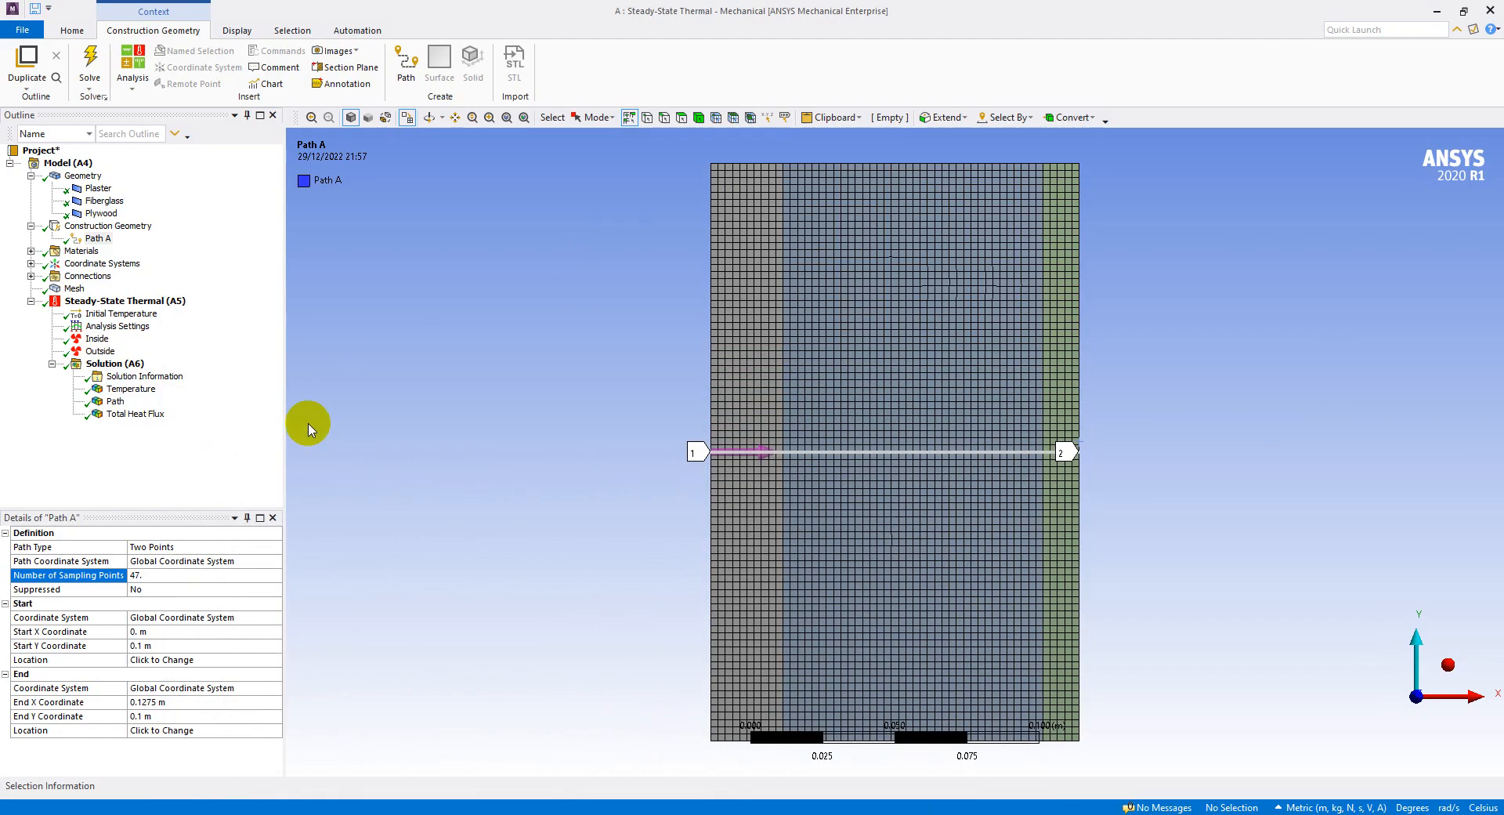
click(177, 579)
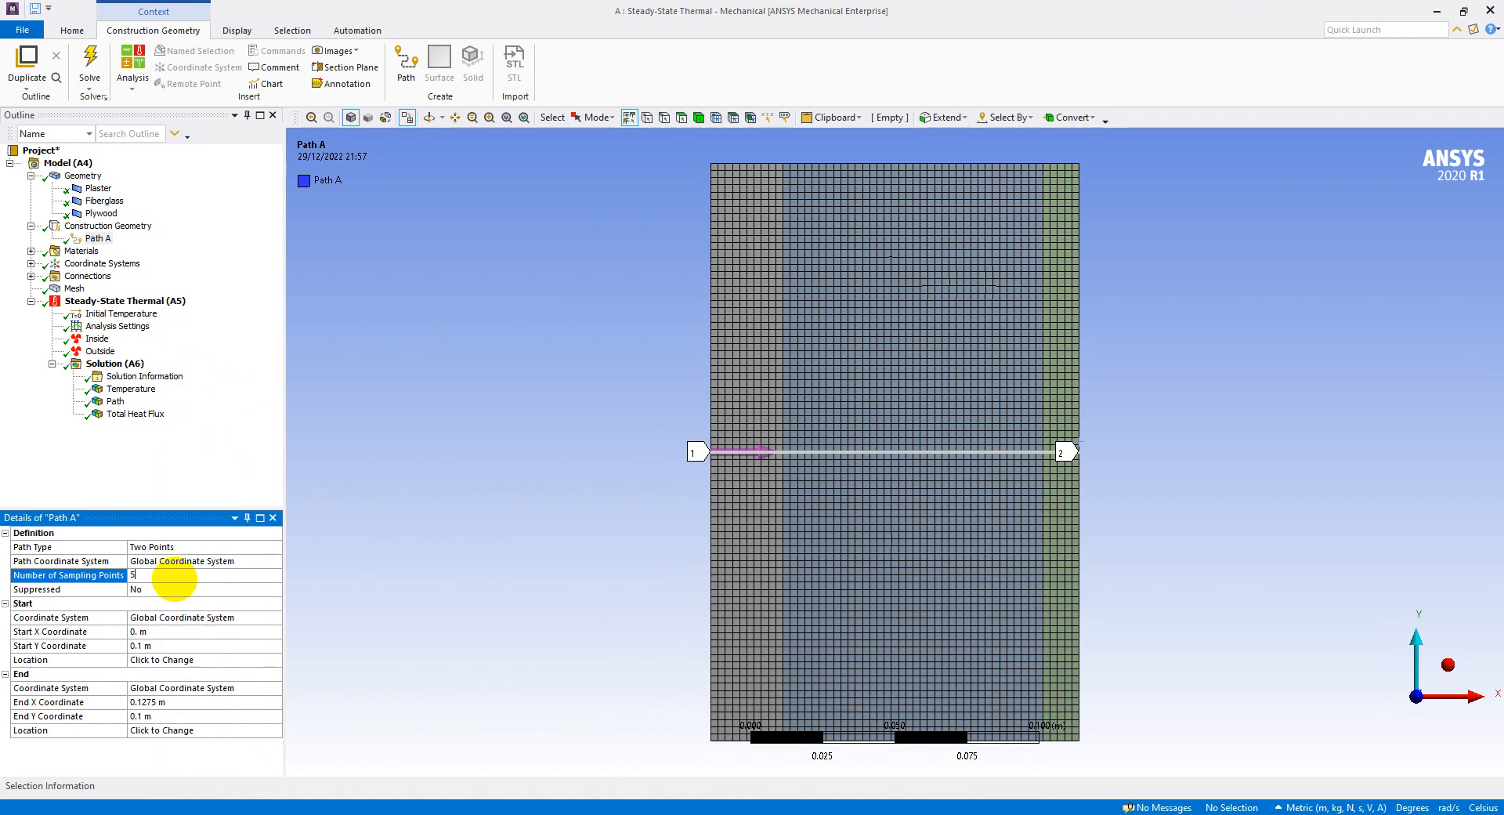
click(158, 439)
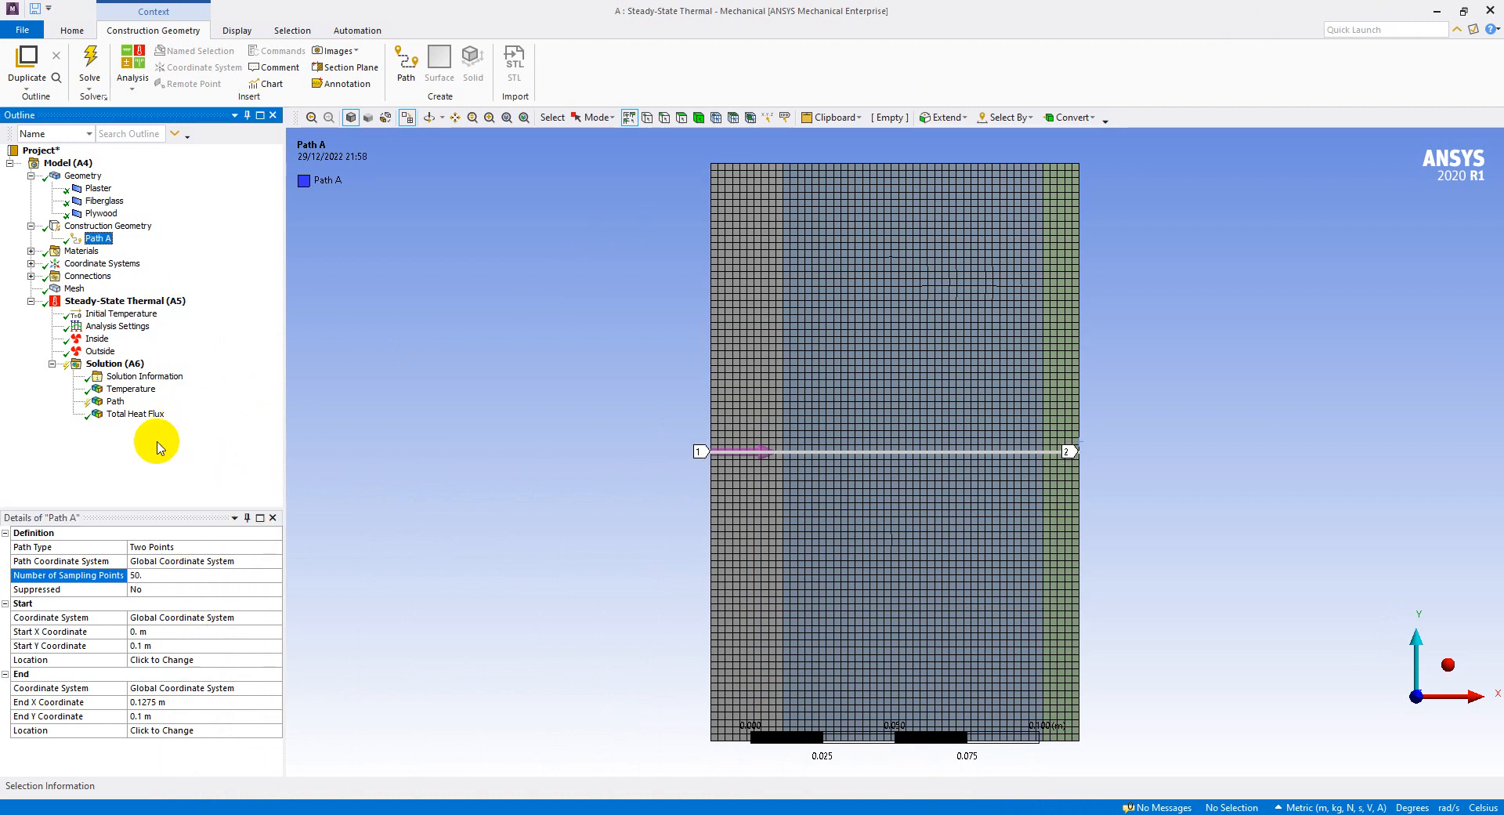
click(117, 402)
click(188, 66)
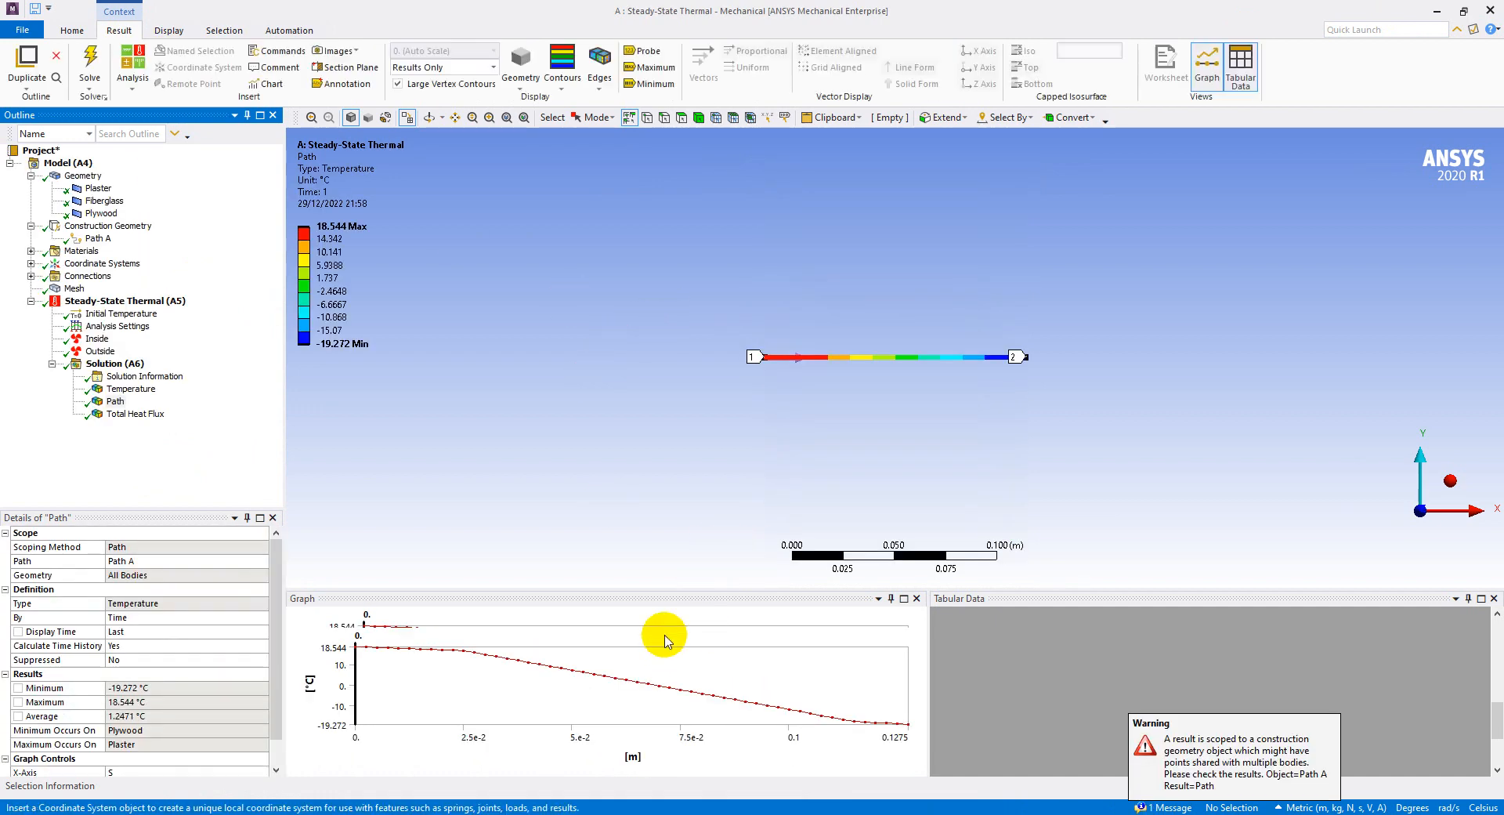
drag(391, 670, 901, 791)
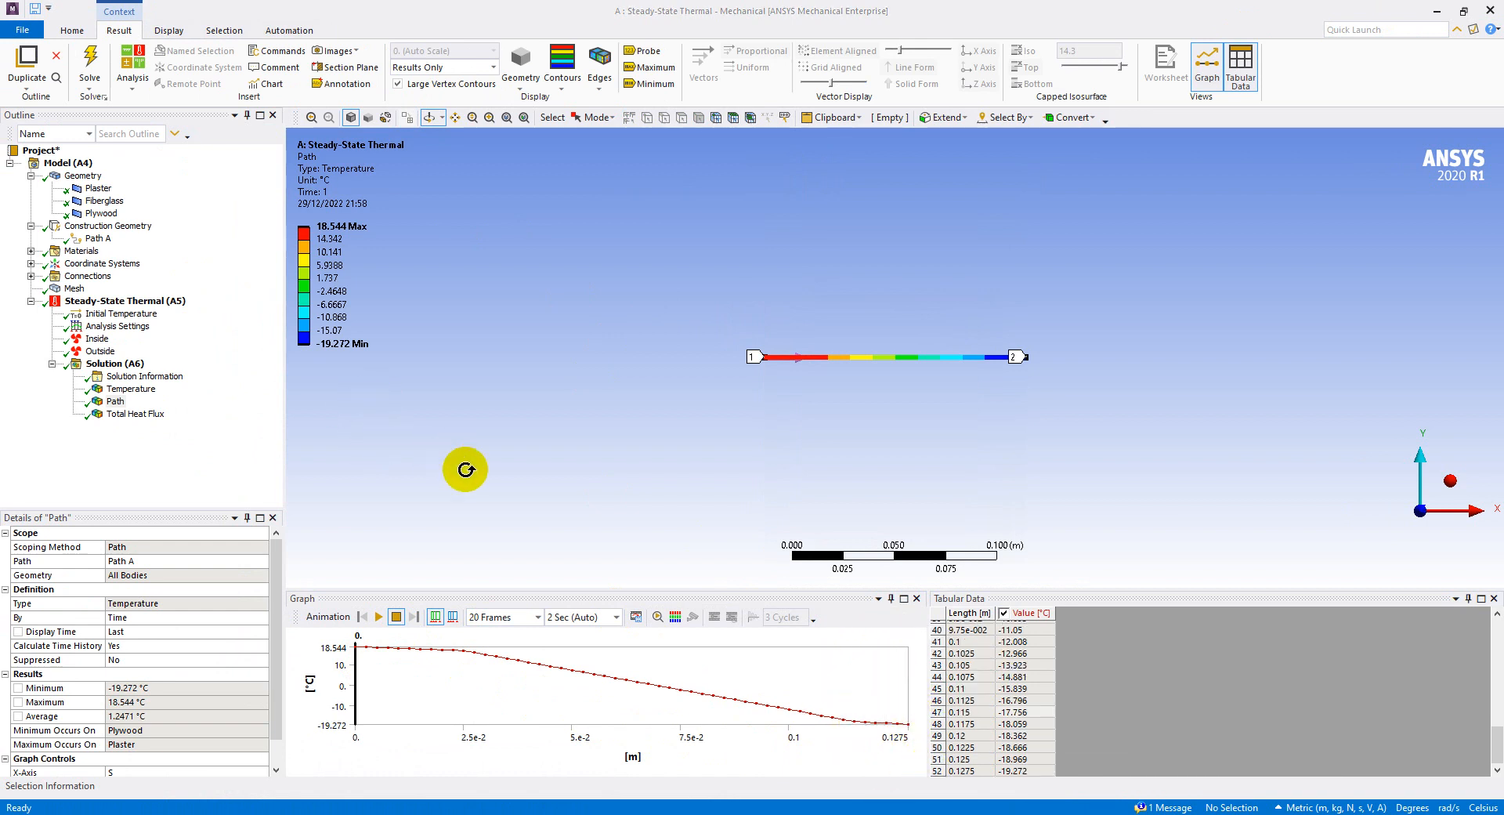
Step: Examine the Temperature contour result across the wall, including the inside surface of the plaster
click(130, 388)
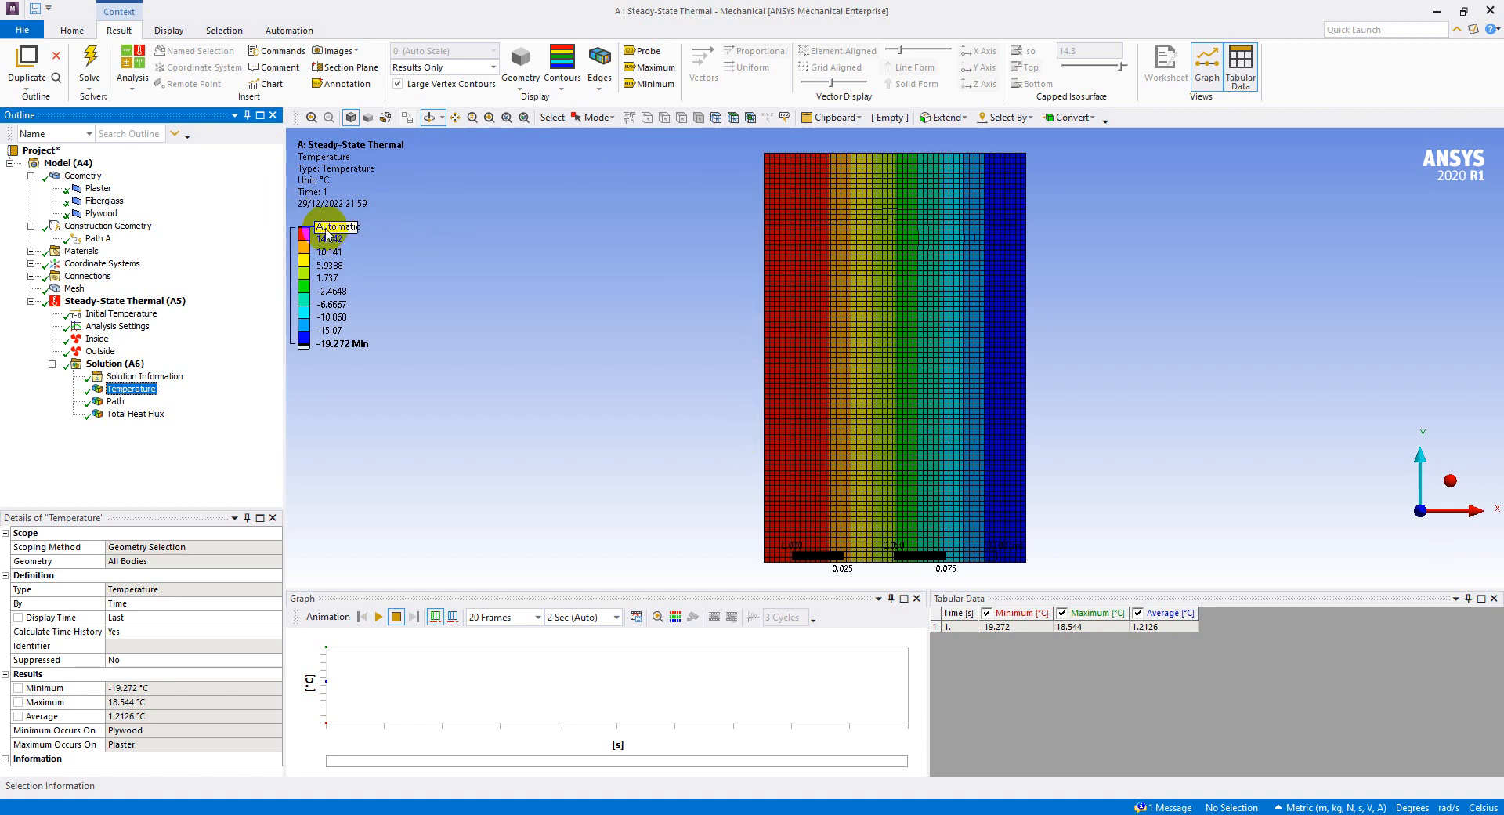
click(771, 345)
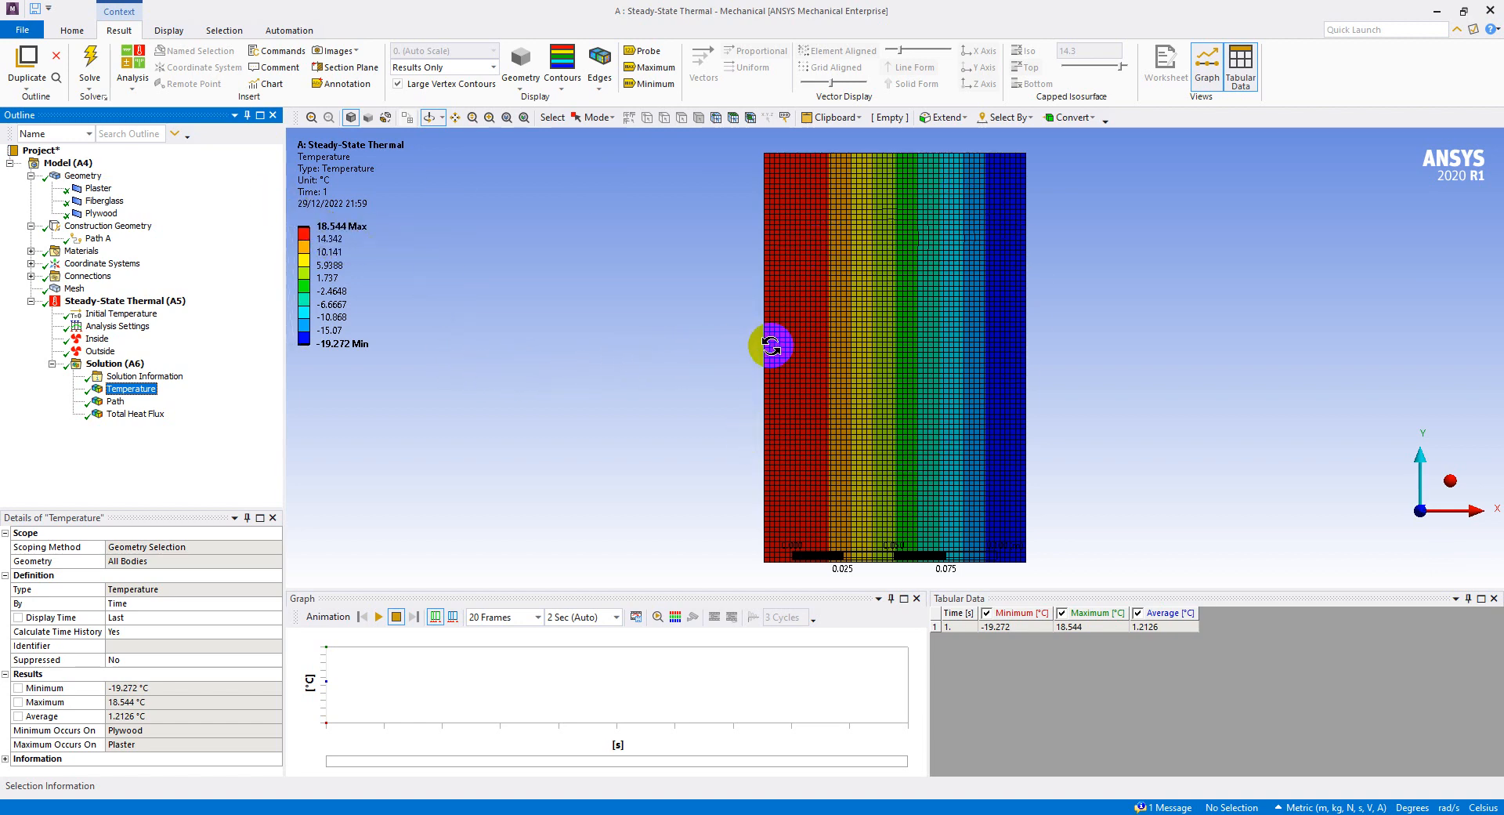
mouse_move(764, 347)
mouse_down()
mouse_move(796, 413)
mouse_move(792, 517)
mouse_move(761, 500)
mouse_up()
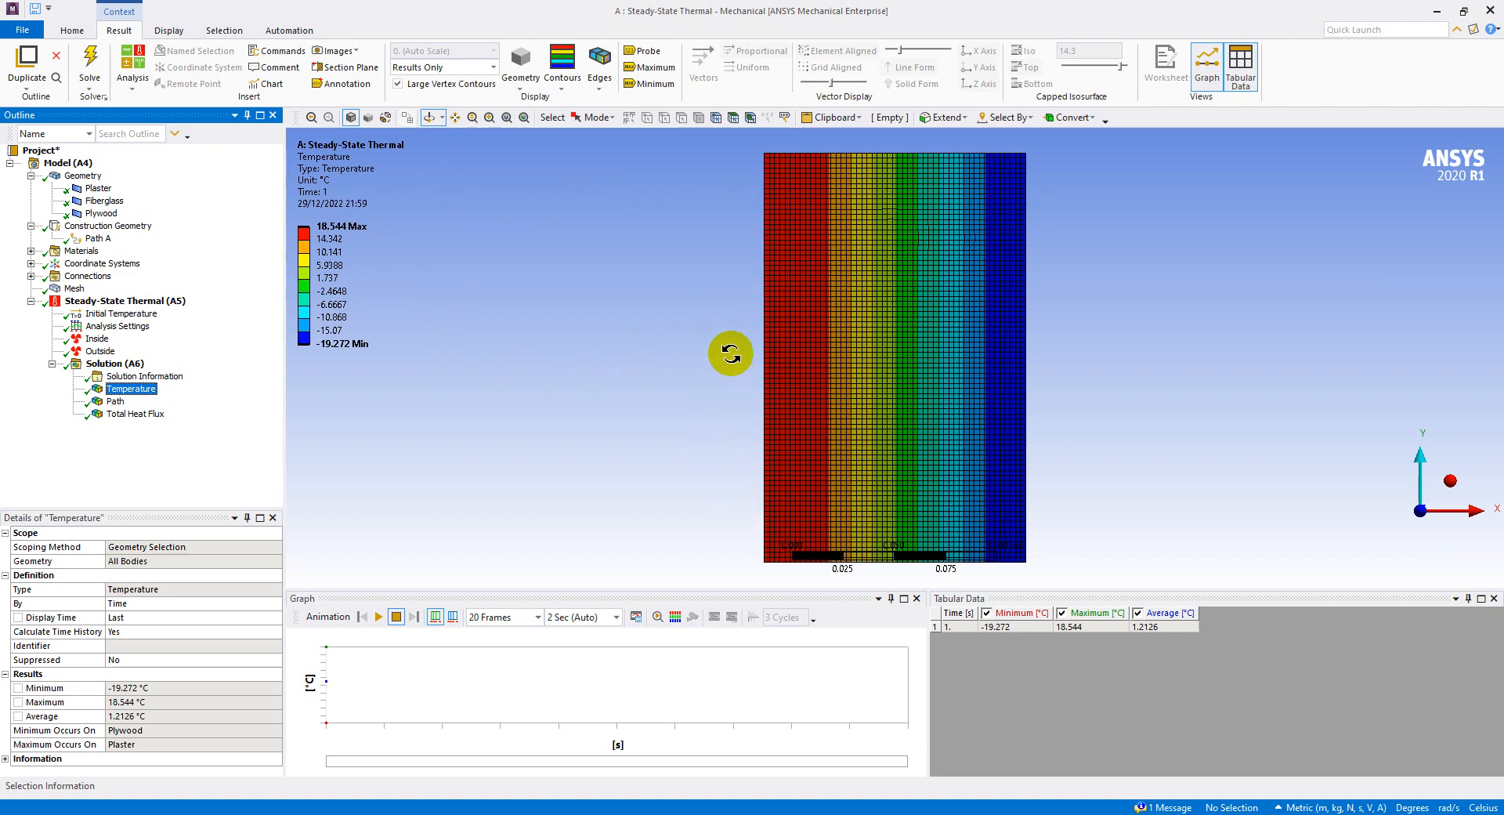
click(762, 323)
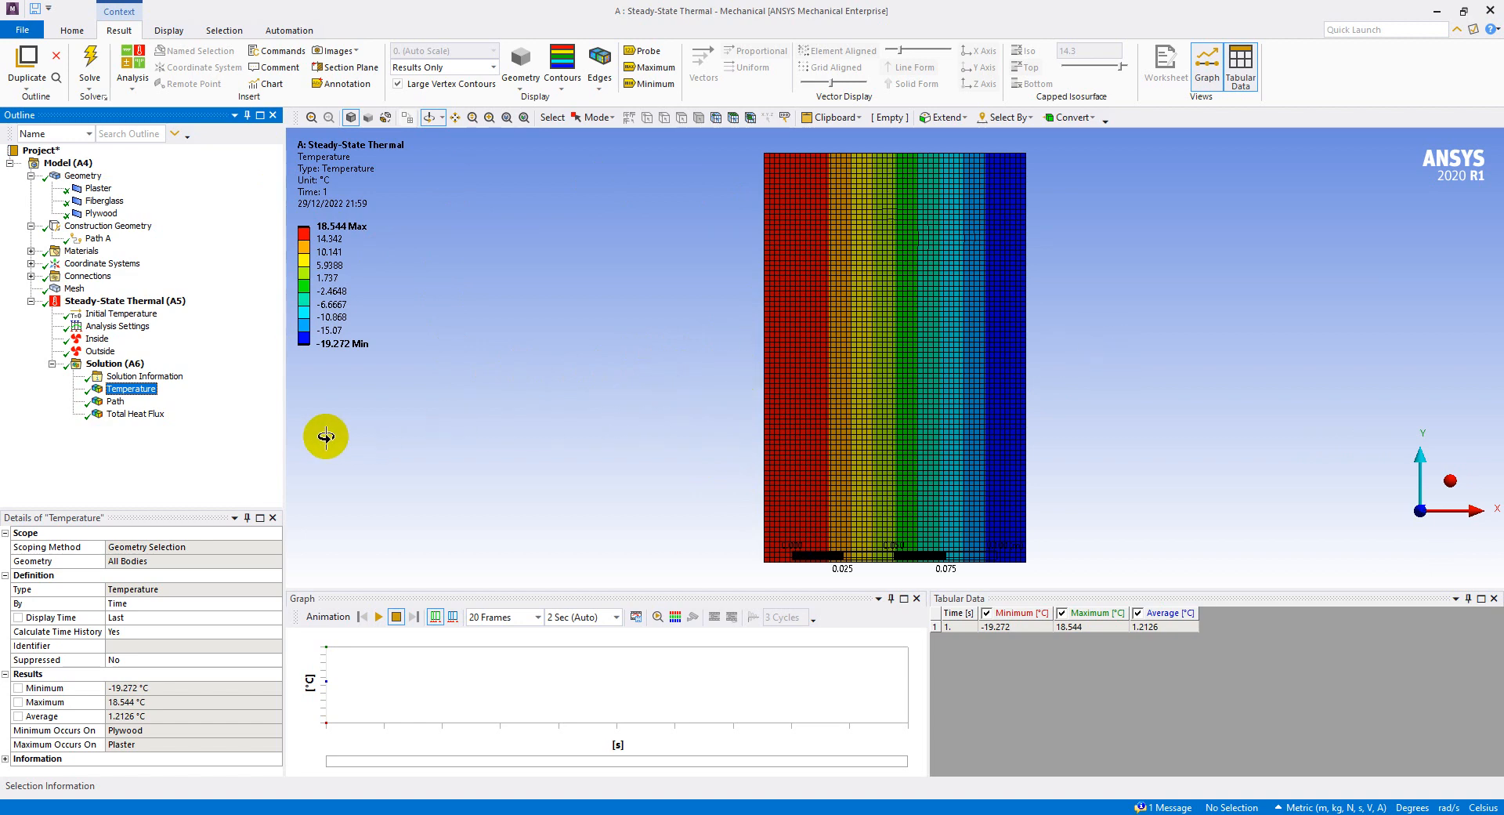
Step: Examine the Path temperature result's graph and go through its tabular data from the first to the last point
click(116, 402)
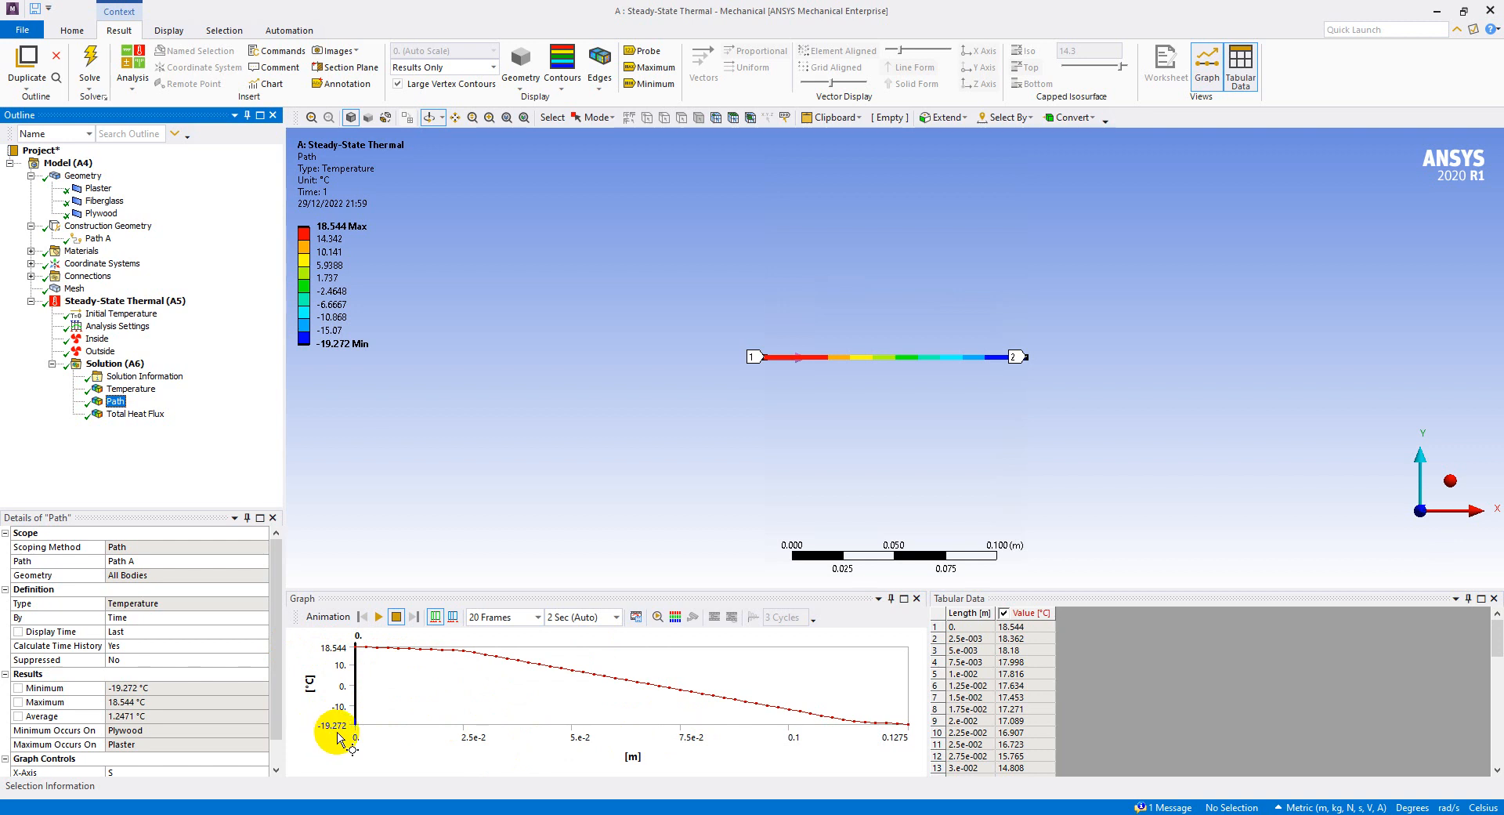
click(1014, 704)
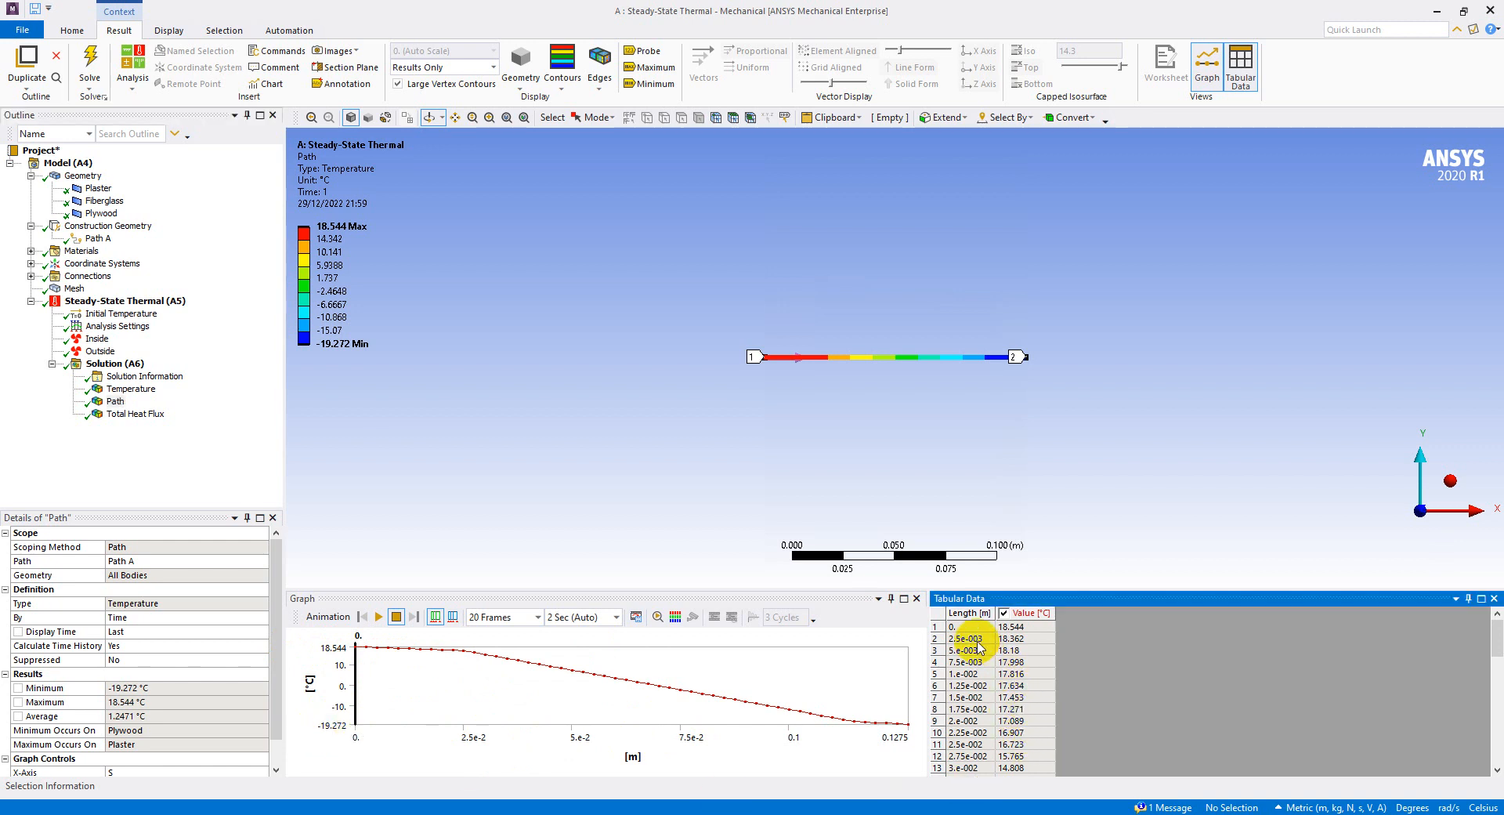
scroll(999, 666, down, 13)
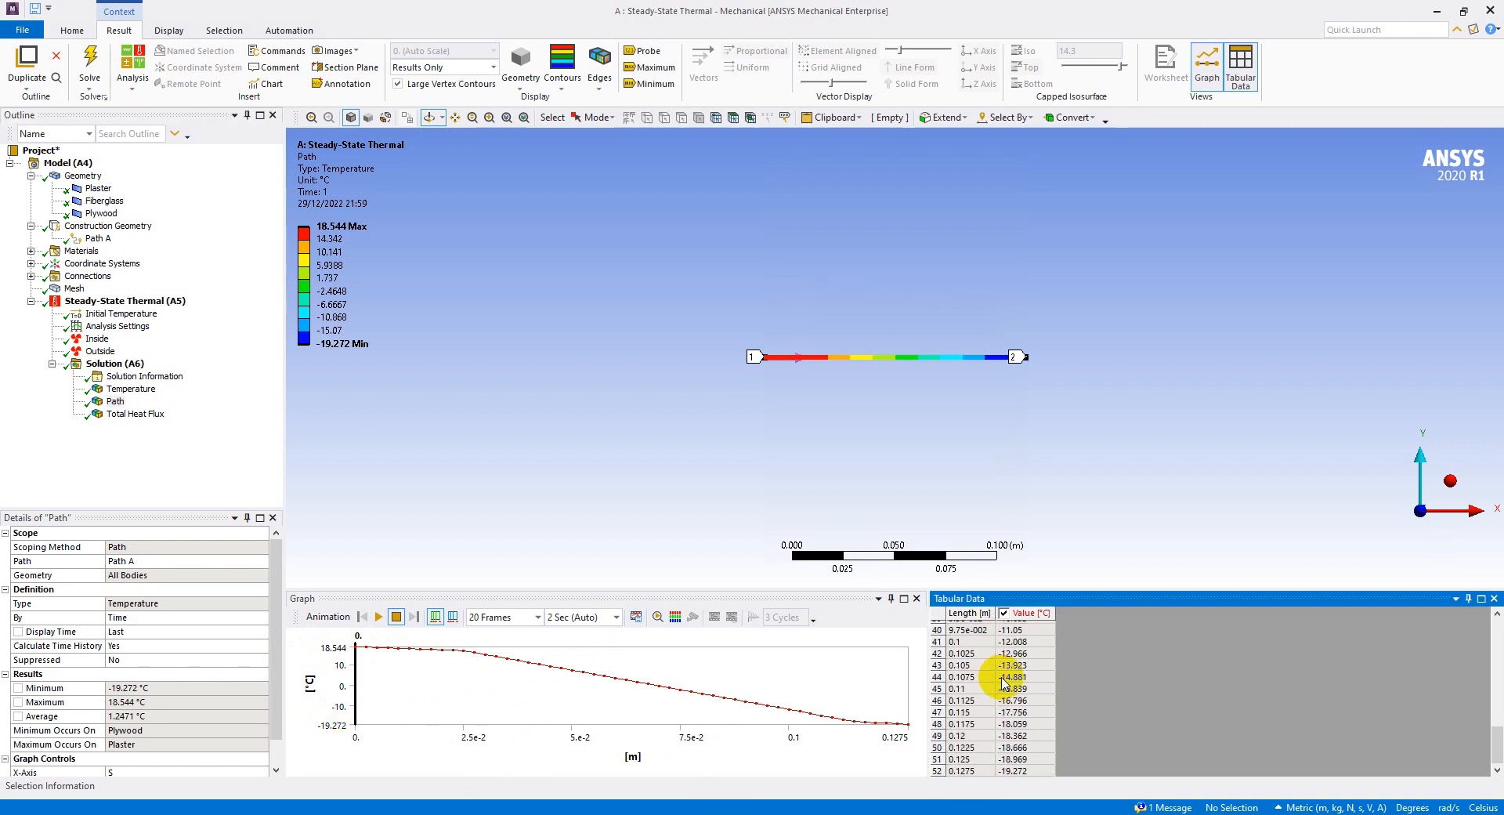
key(ctrl+Home)
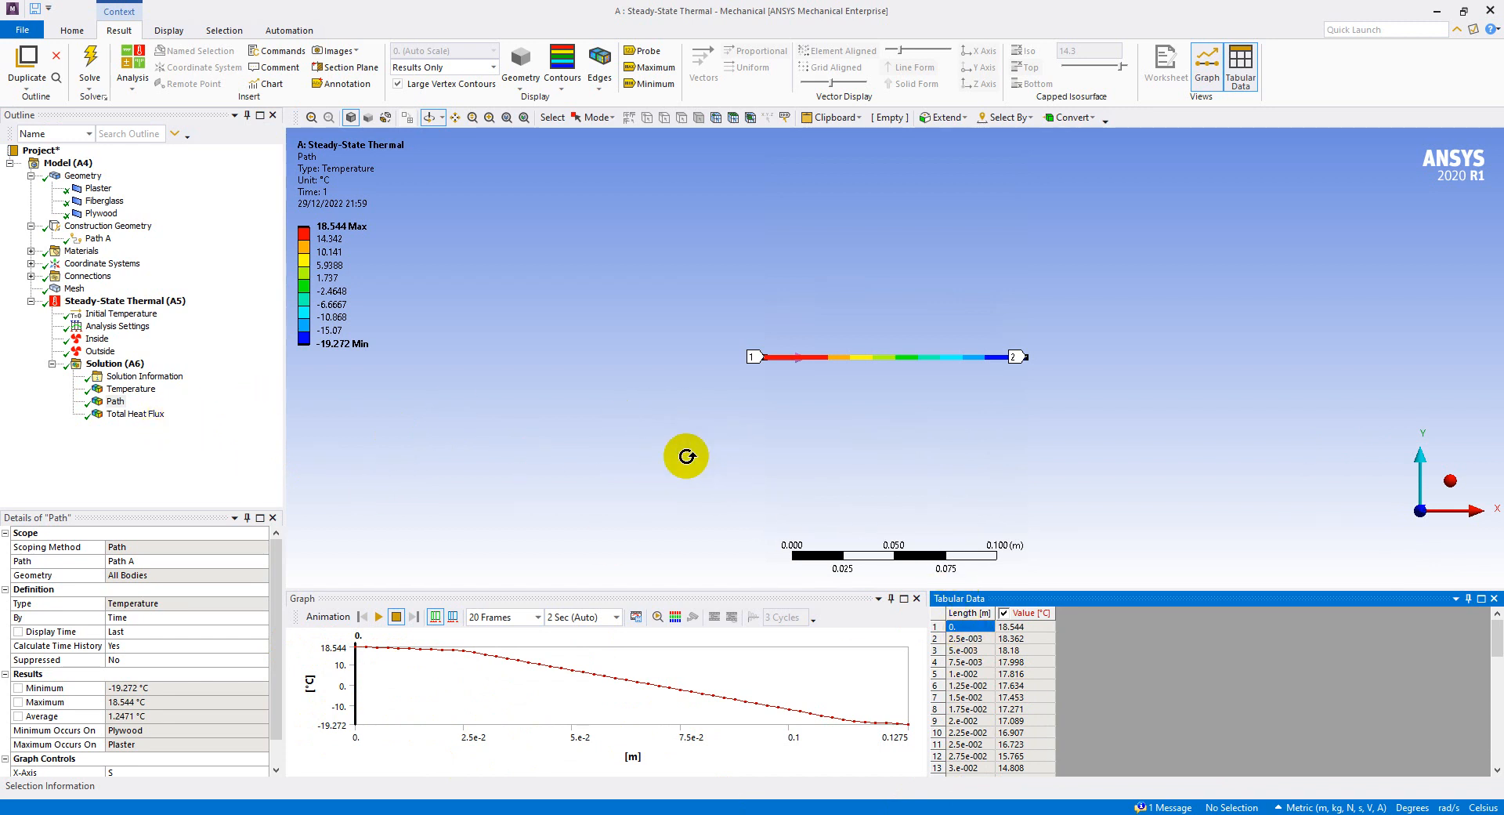
Step: Compare the reference temperatures on the PowerPoint slide with the path table, locating the plaster–fiberglass interface value at 2.5e-002 m
key(alt+Tab)
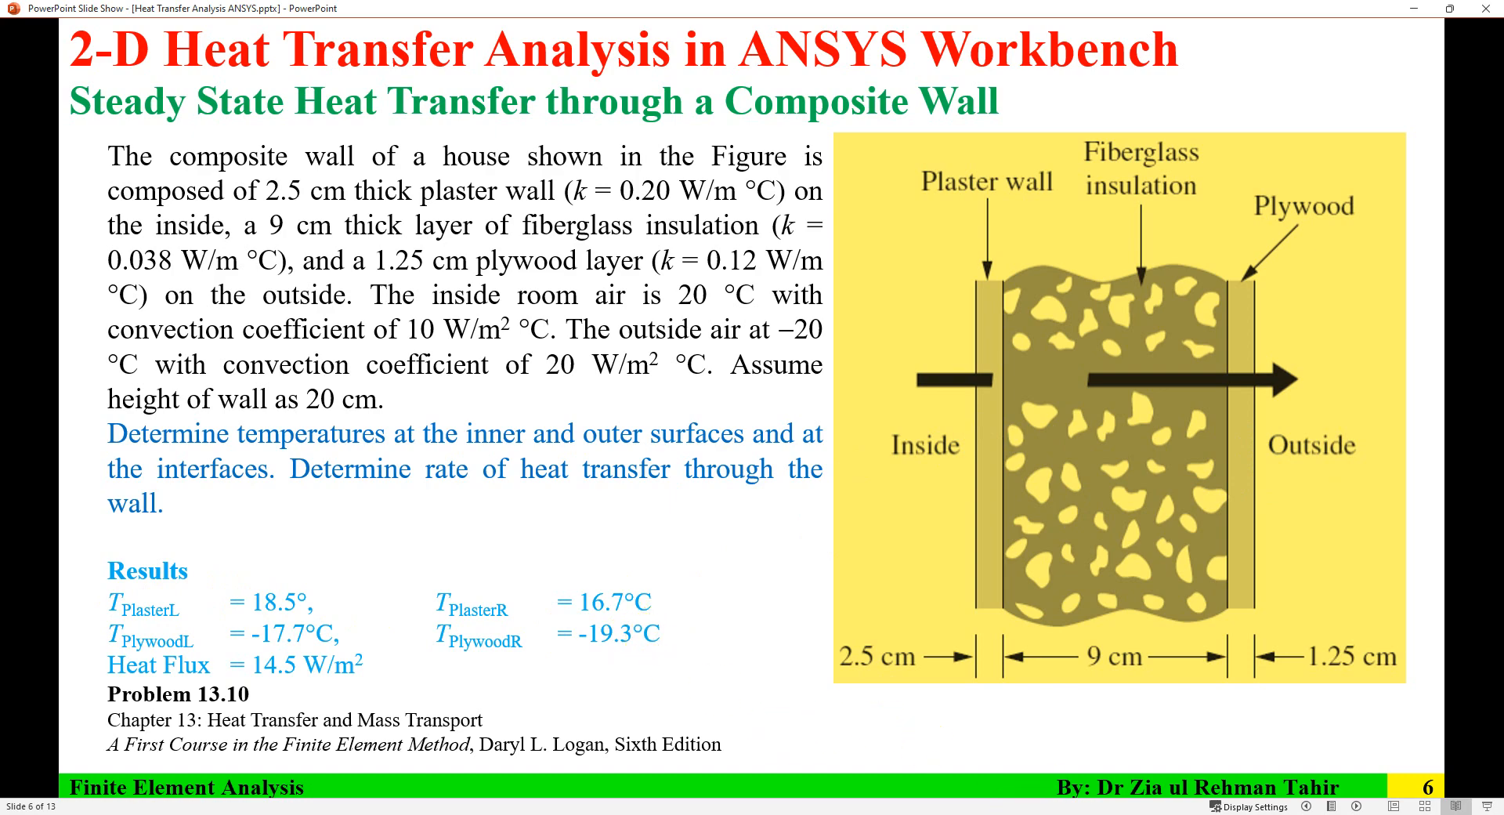
key(alt+Tab)
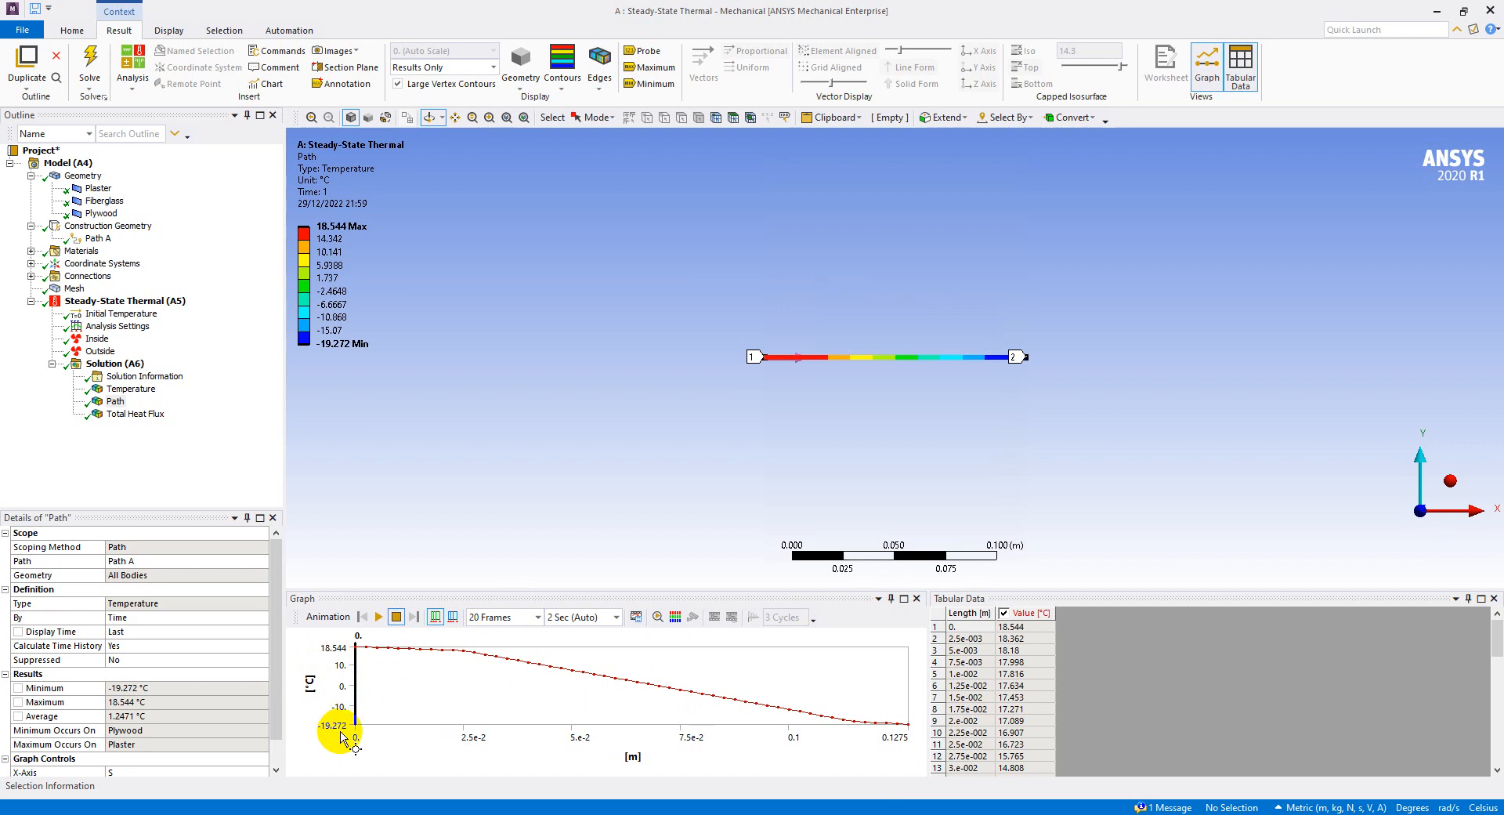
click(1008, 731)
scroll(1011, 735, down, 13)
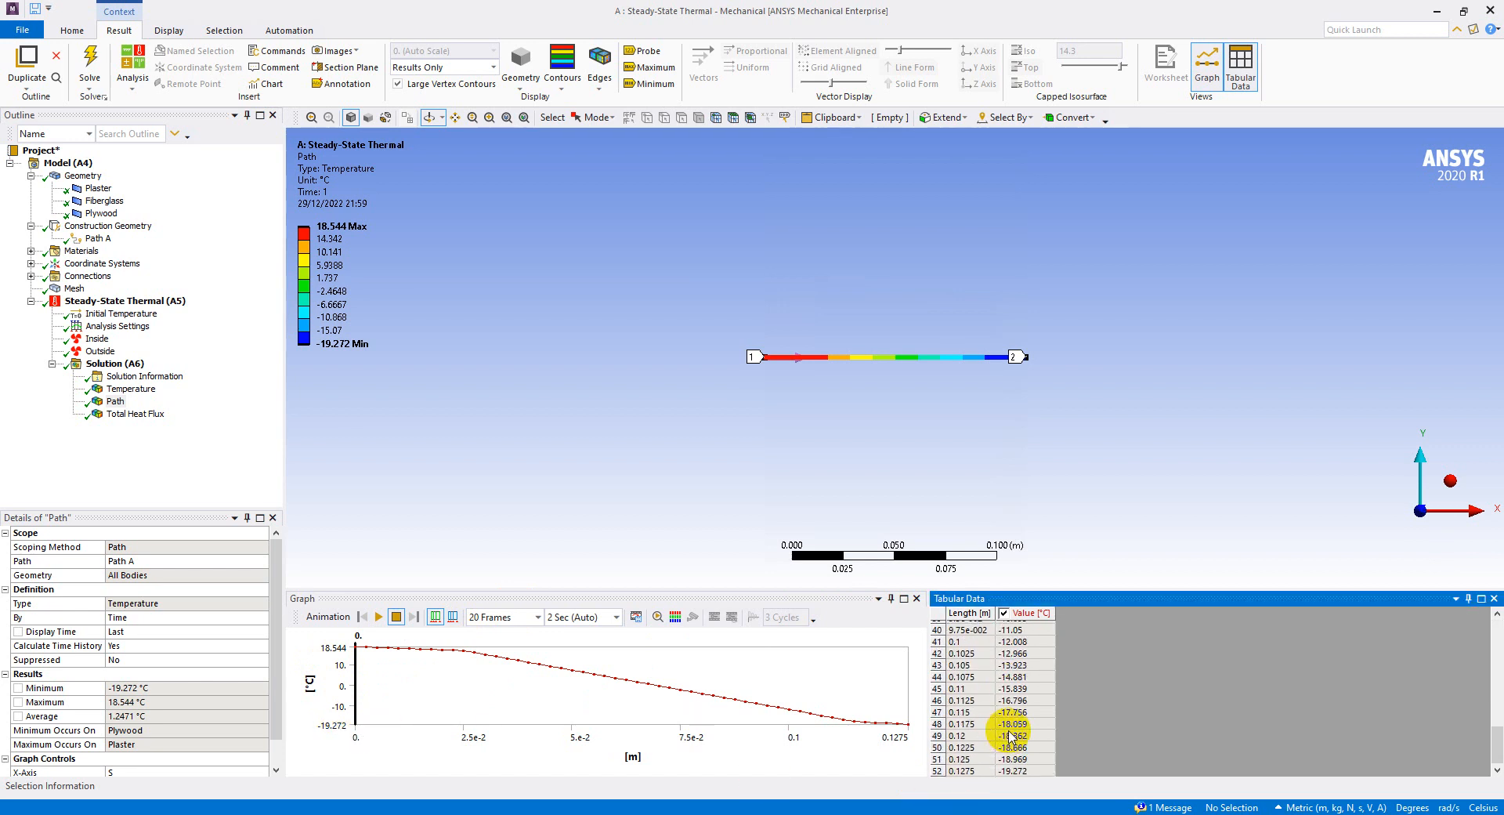
scroll(1011, 734, up, 13)
scroll(1011, 735, down, 1)
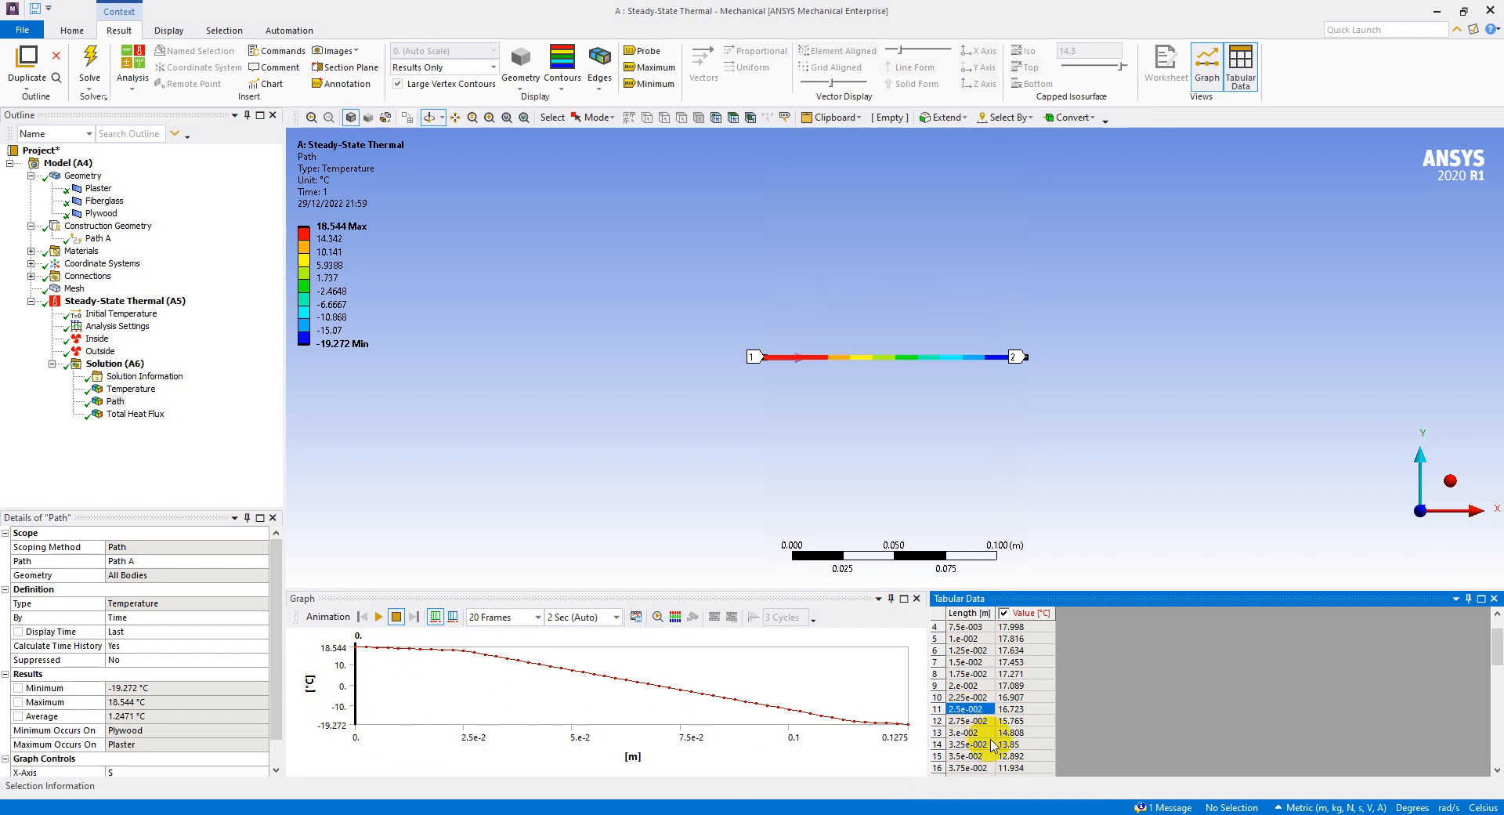
scroll(989, 709, down, 1)
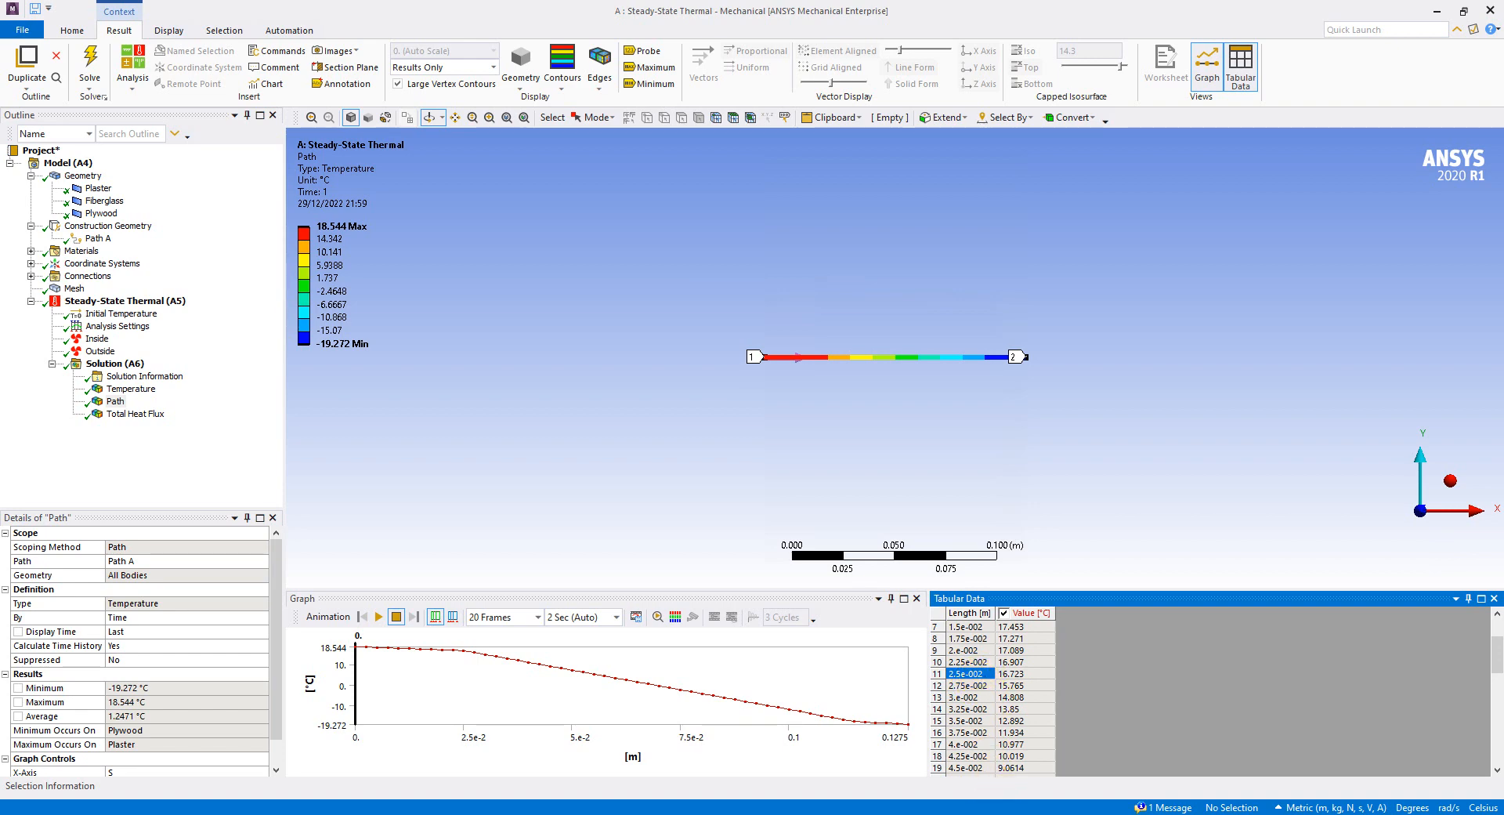
key(alt+Tab)
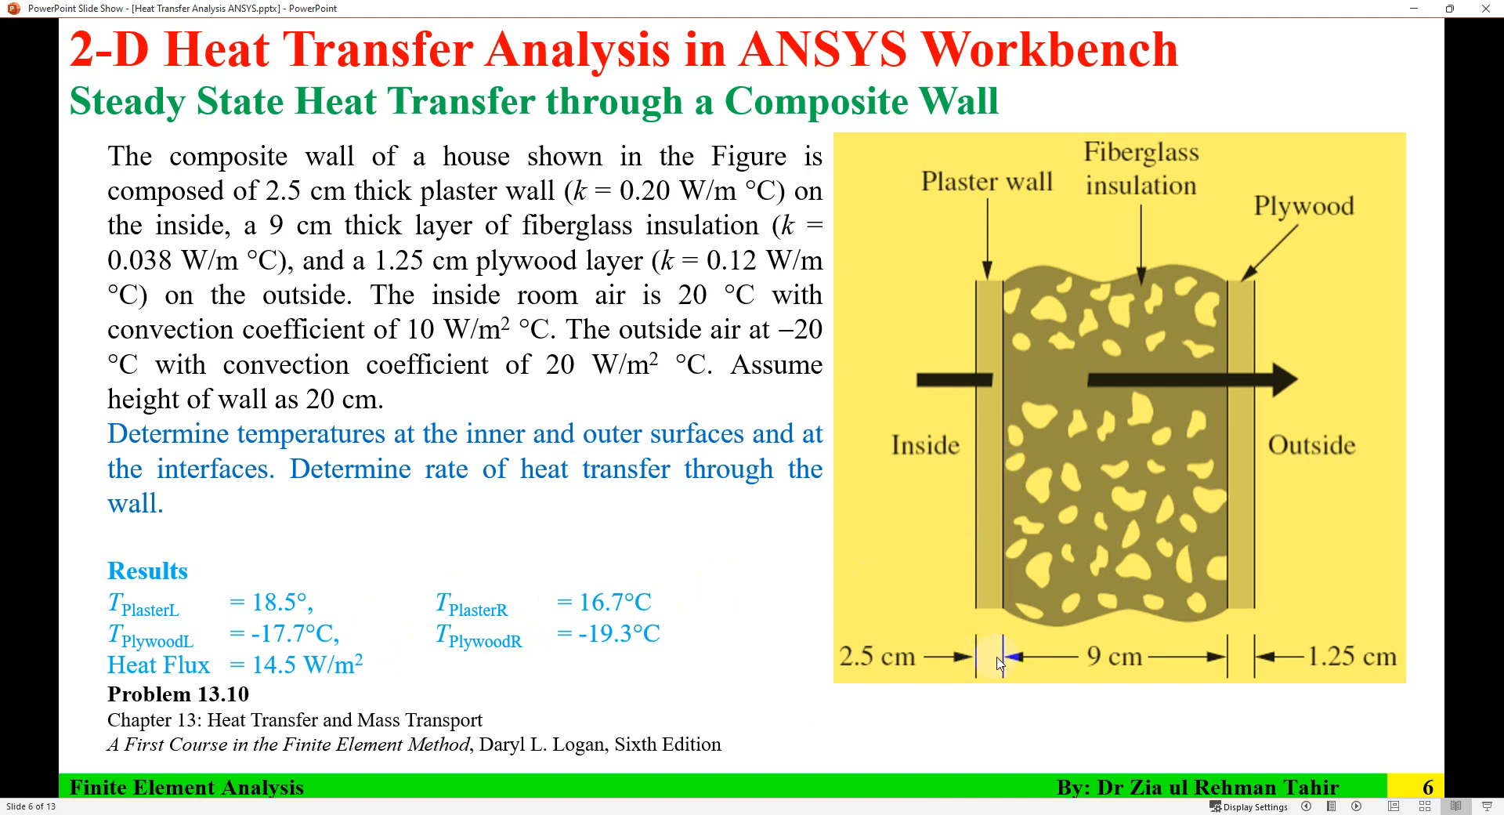
key(alt+Tab)
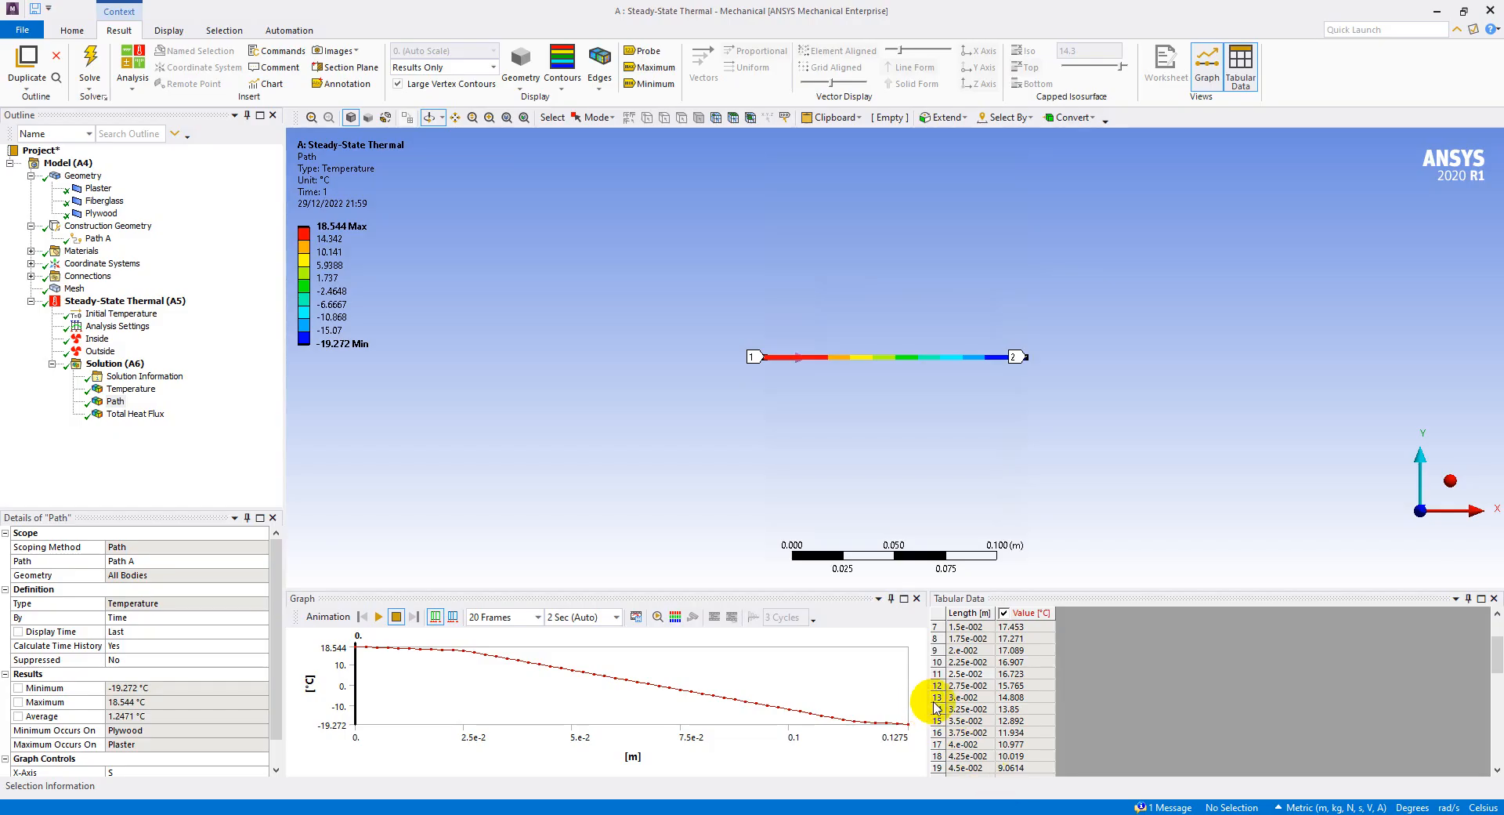
click(983, 685)
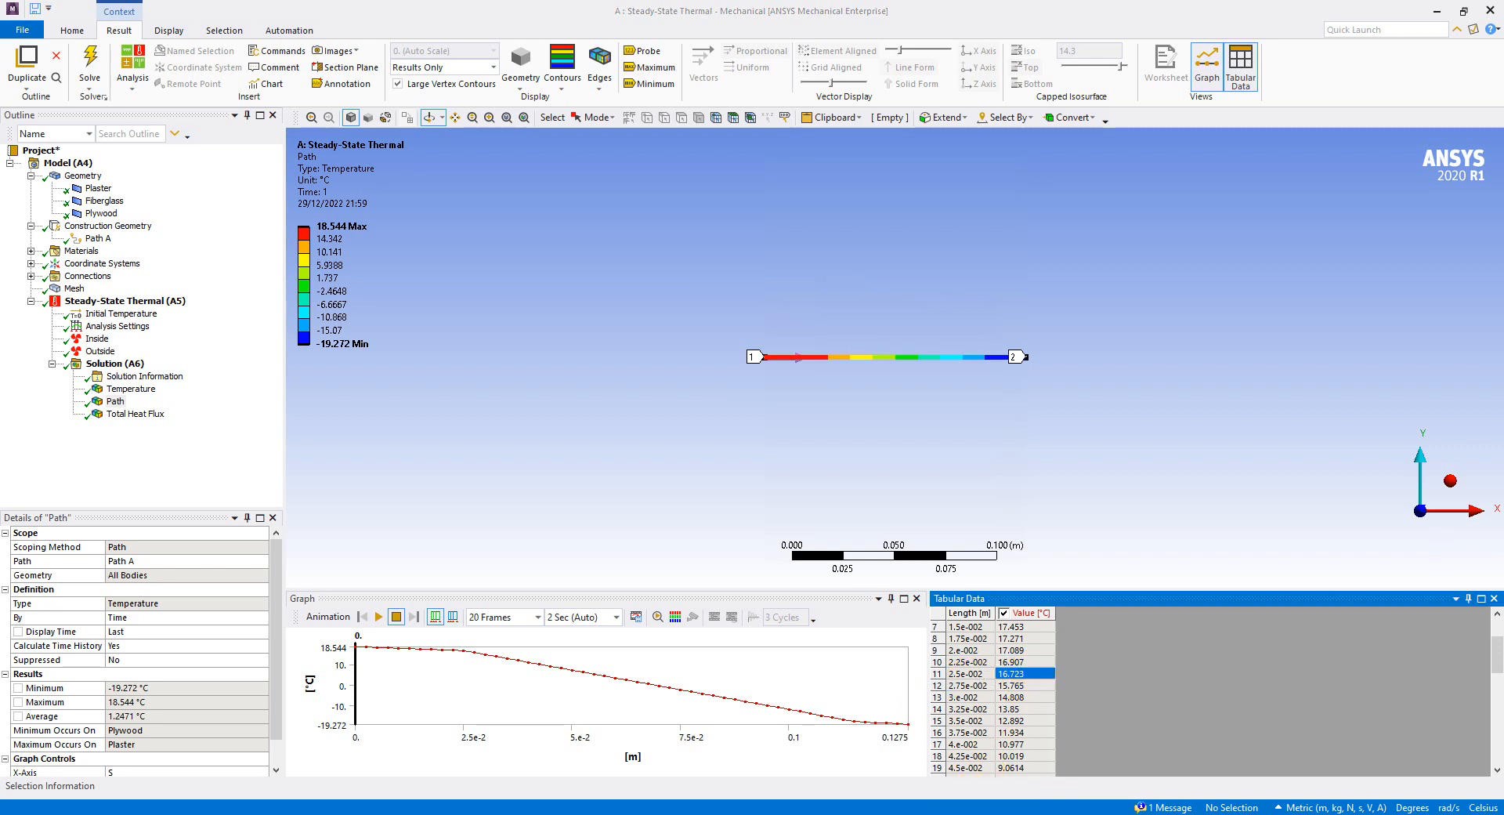
Step: Recheck the PowerPoint slide's layer thicknesses and look up the fiberglass–plywood interface at 0.115 m in the path table
key(alt+Tab)
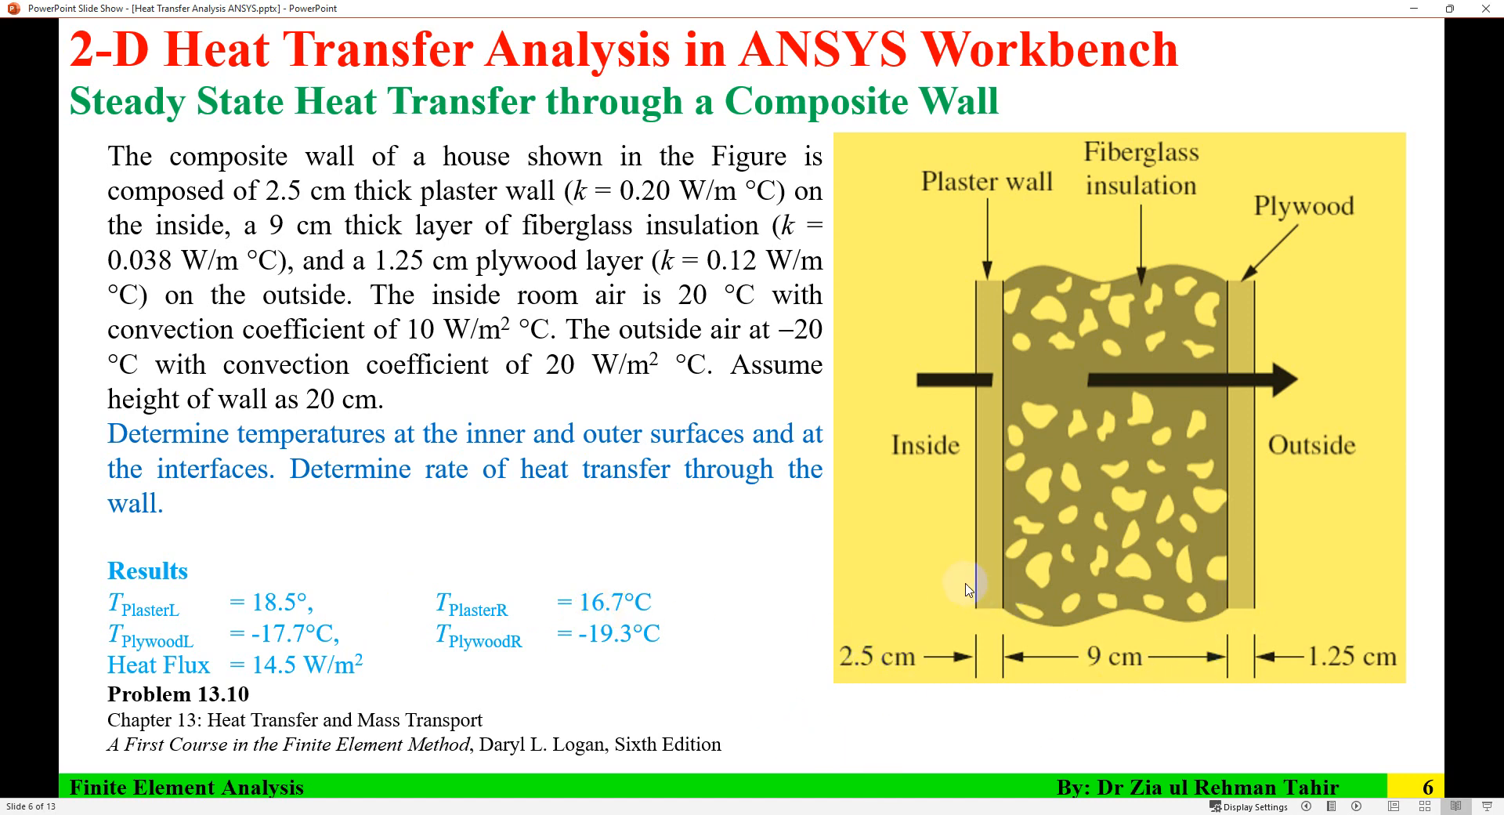
key(alt+Tab)
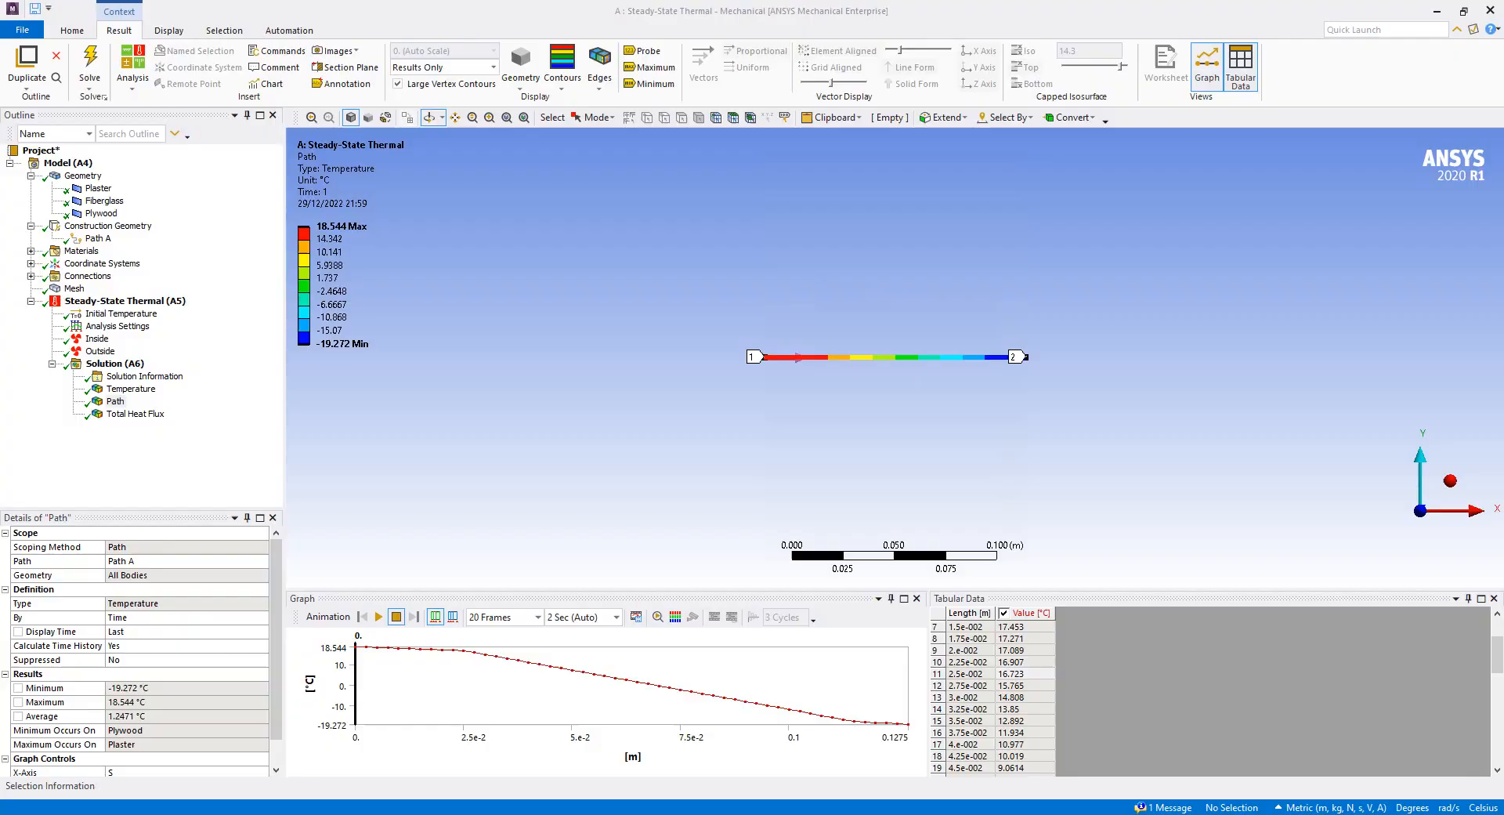
click(987, 694)
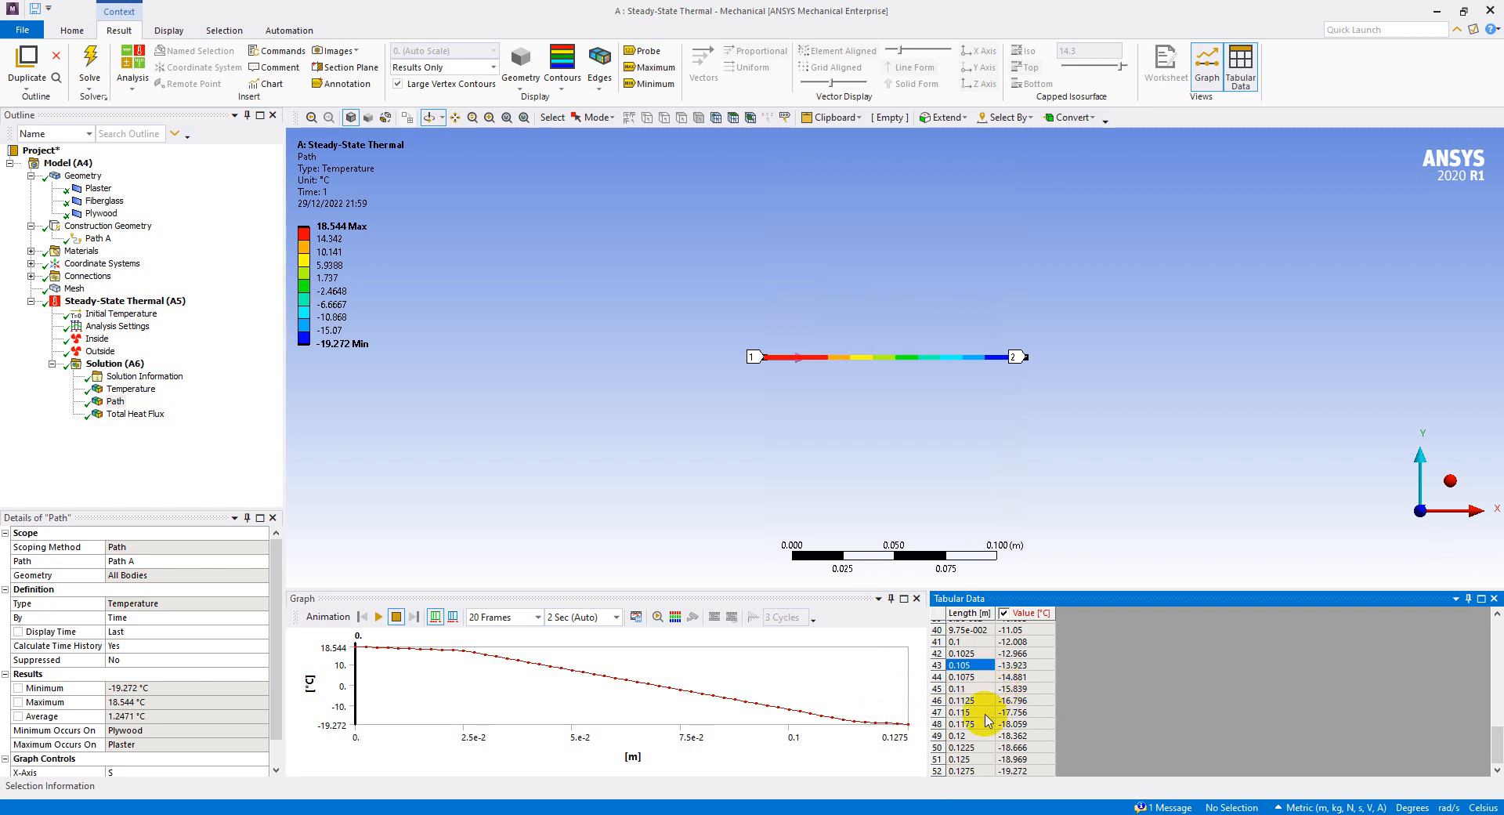
Step: Compare the path temperature at 0.115 m with the PowerPoint slide's reference value, and check the Temperature contour result against the procedure slide
click(1031, 713)
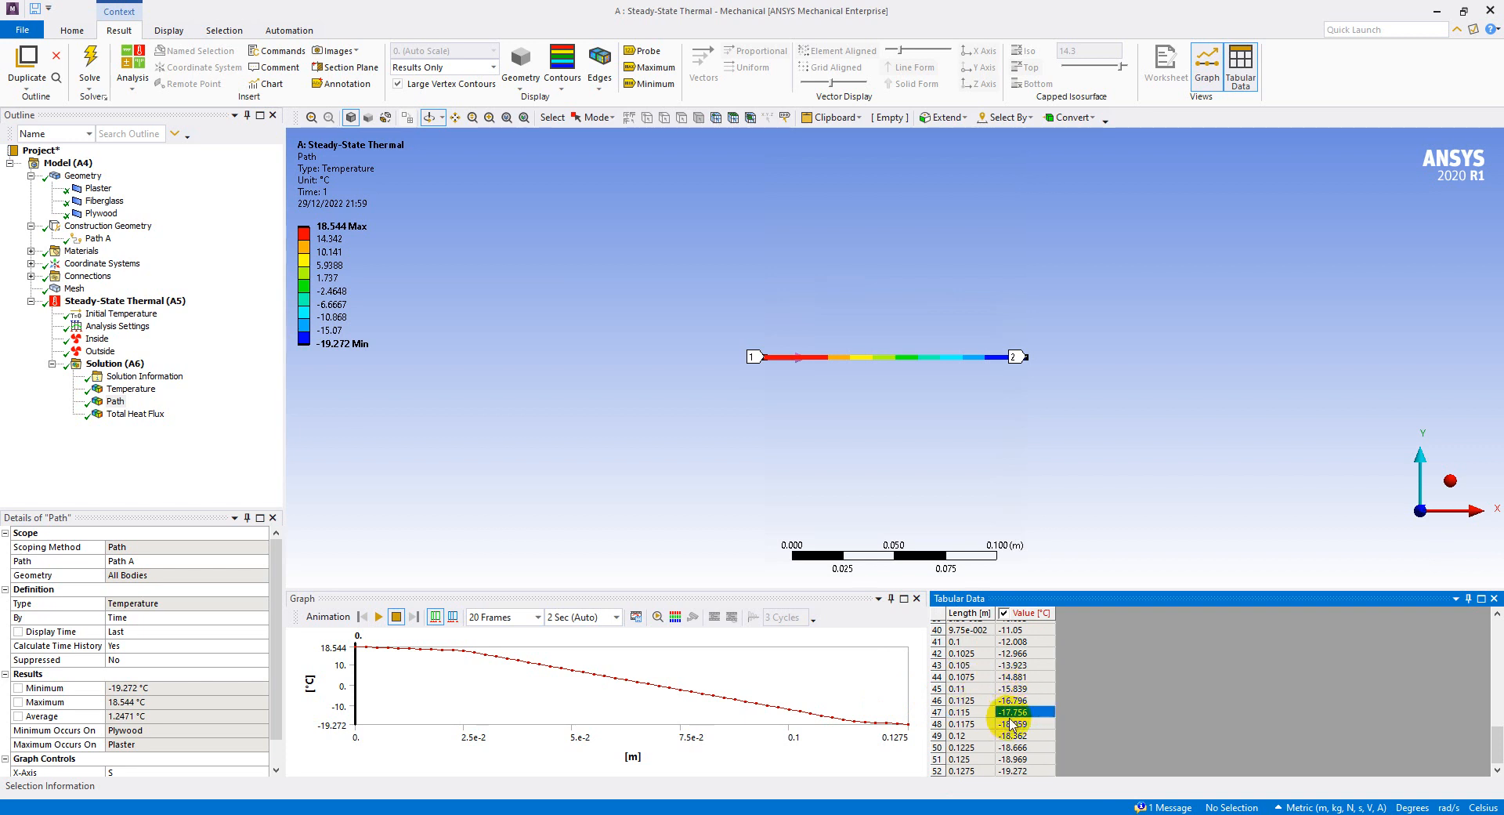
key(alt+Tab)
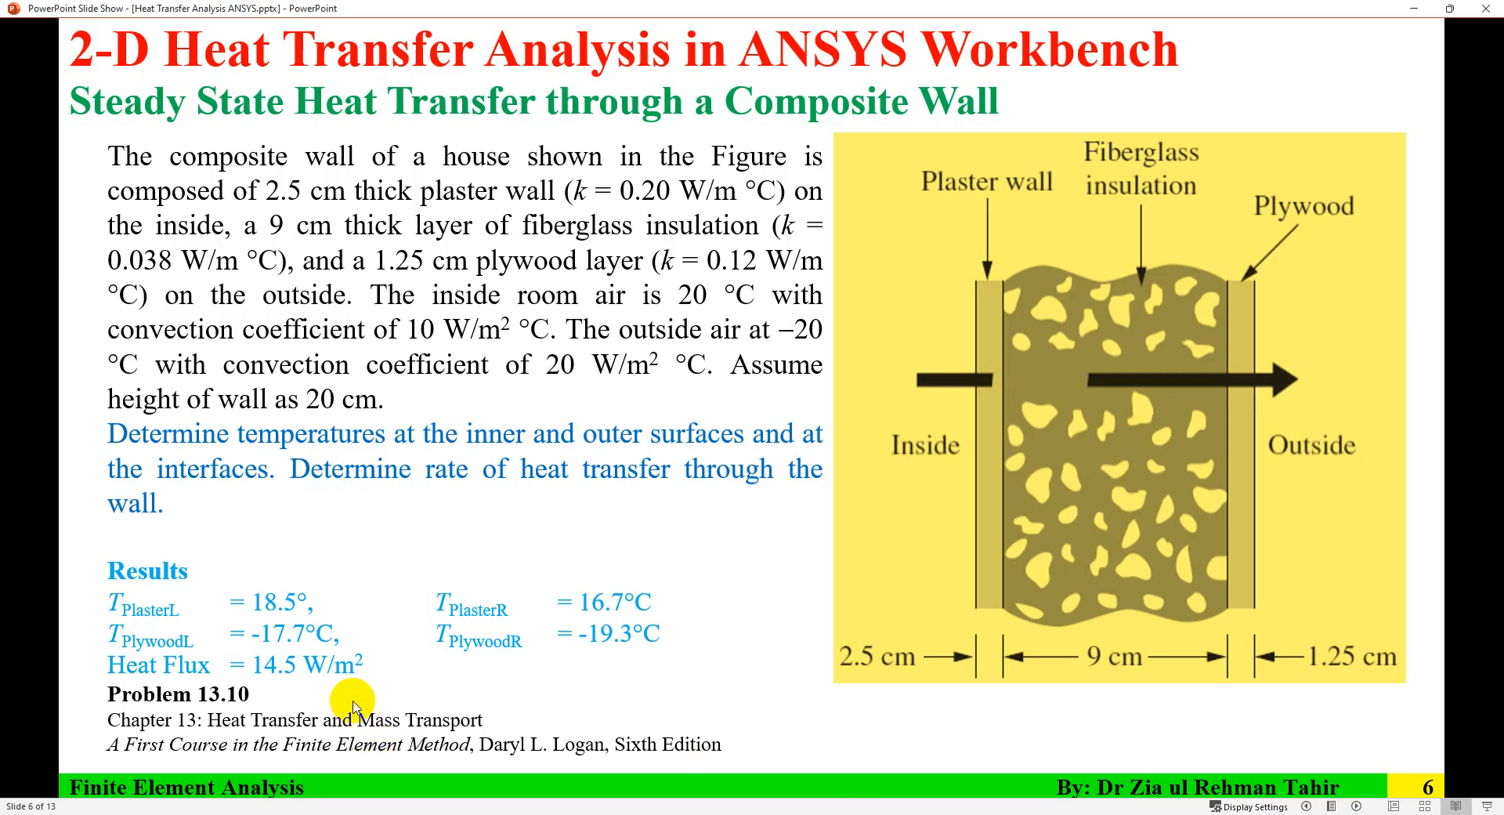
key(alt+Tab)
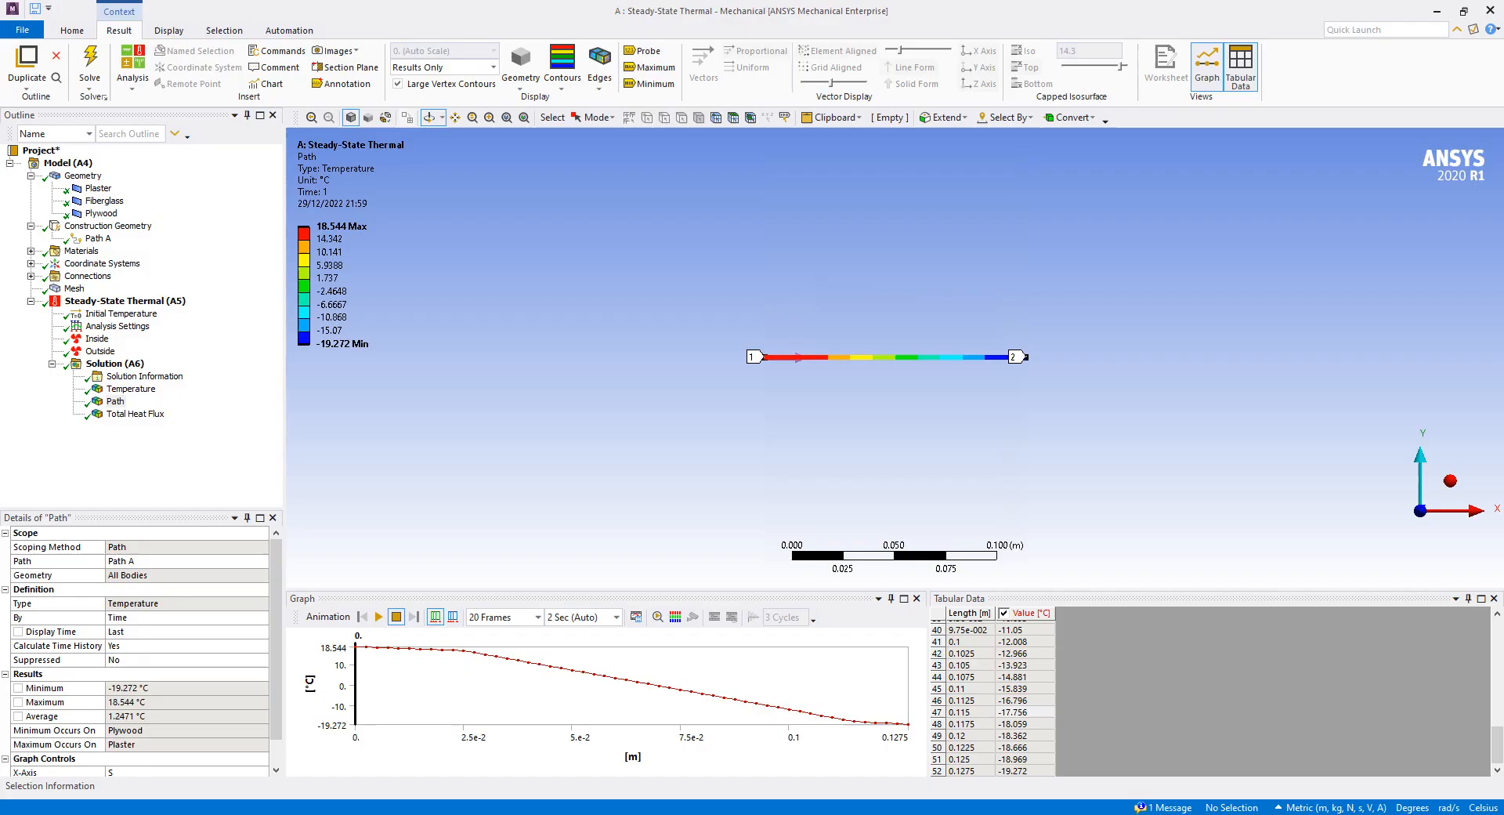
click(133, 391)
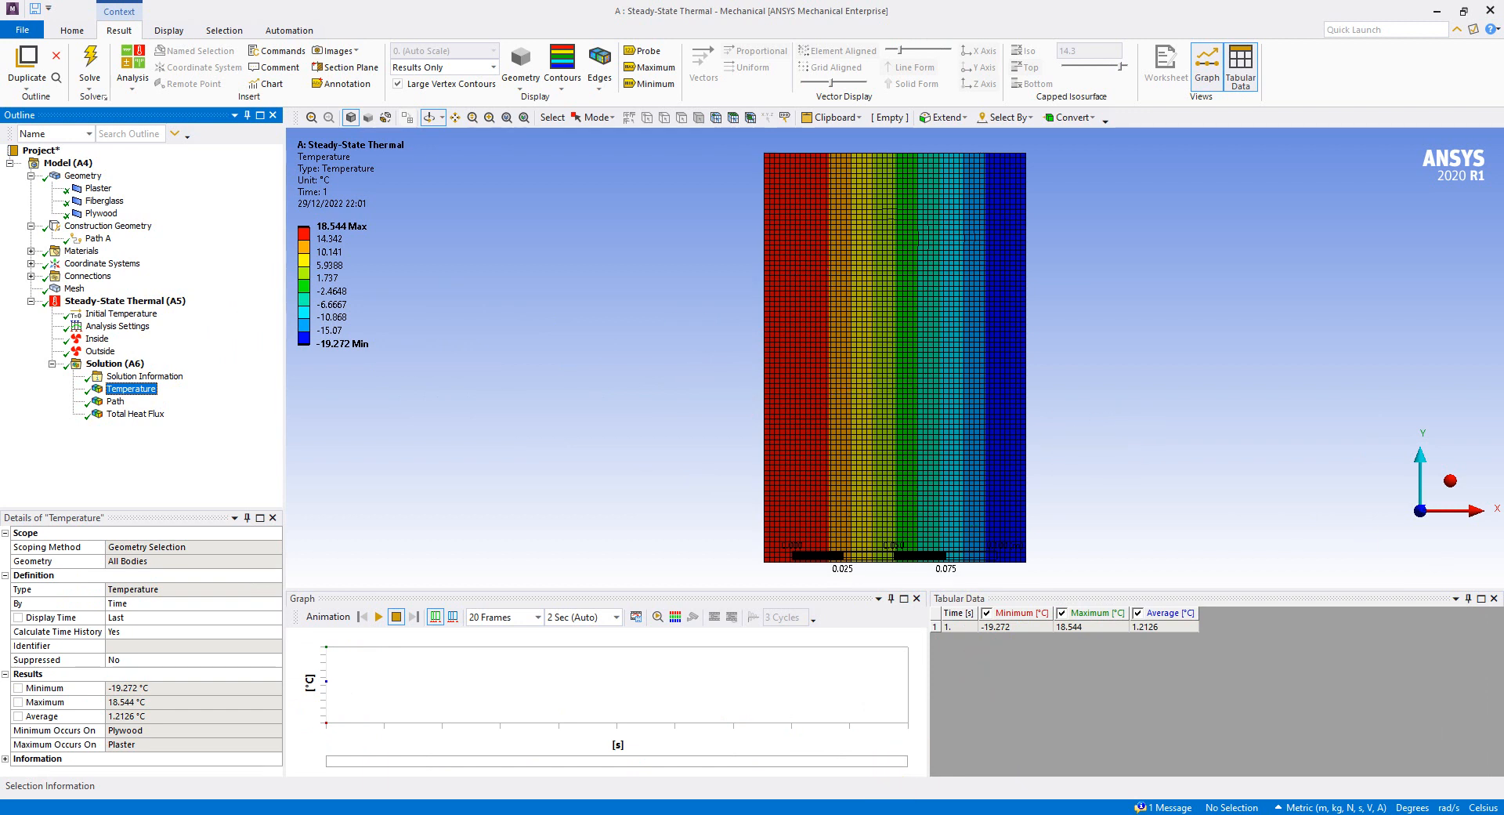
key(alt+Tab)
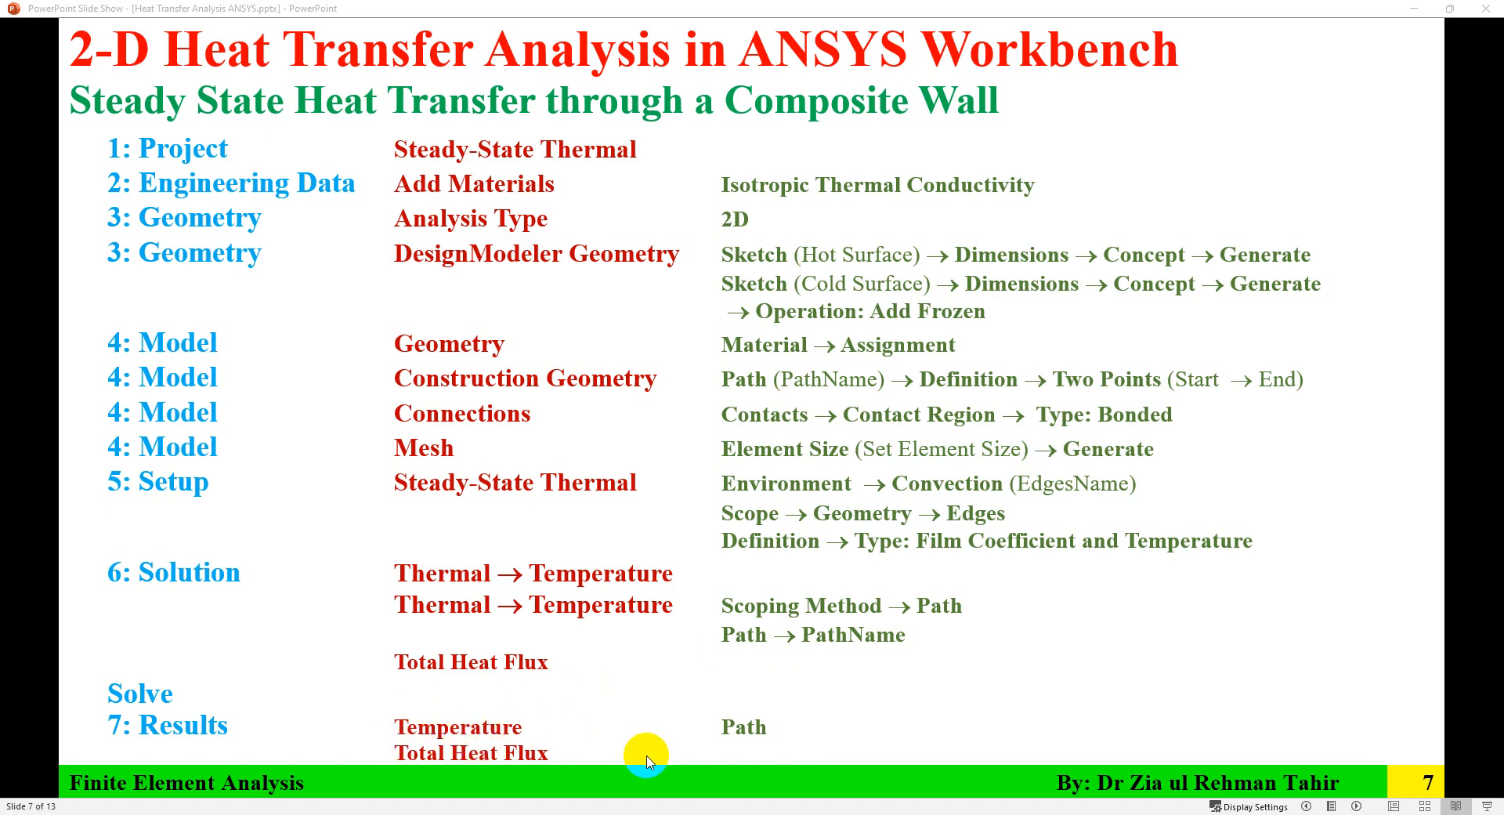
key(alt+Tab)
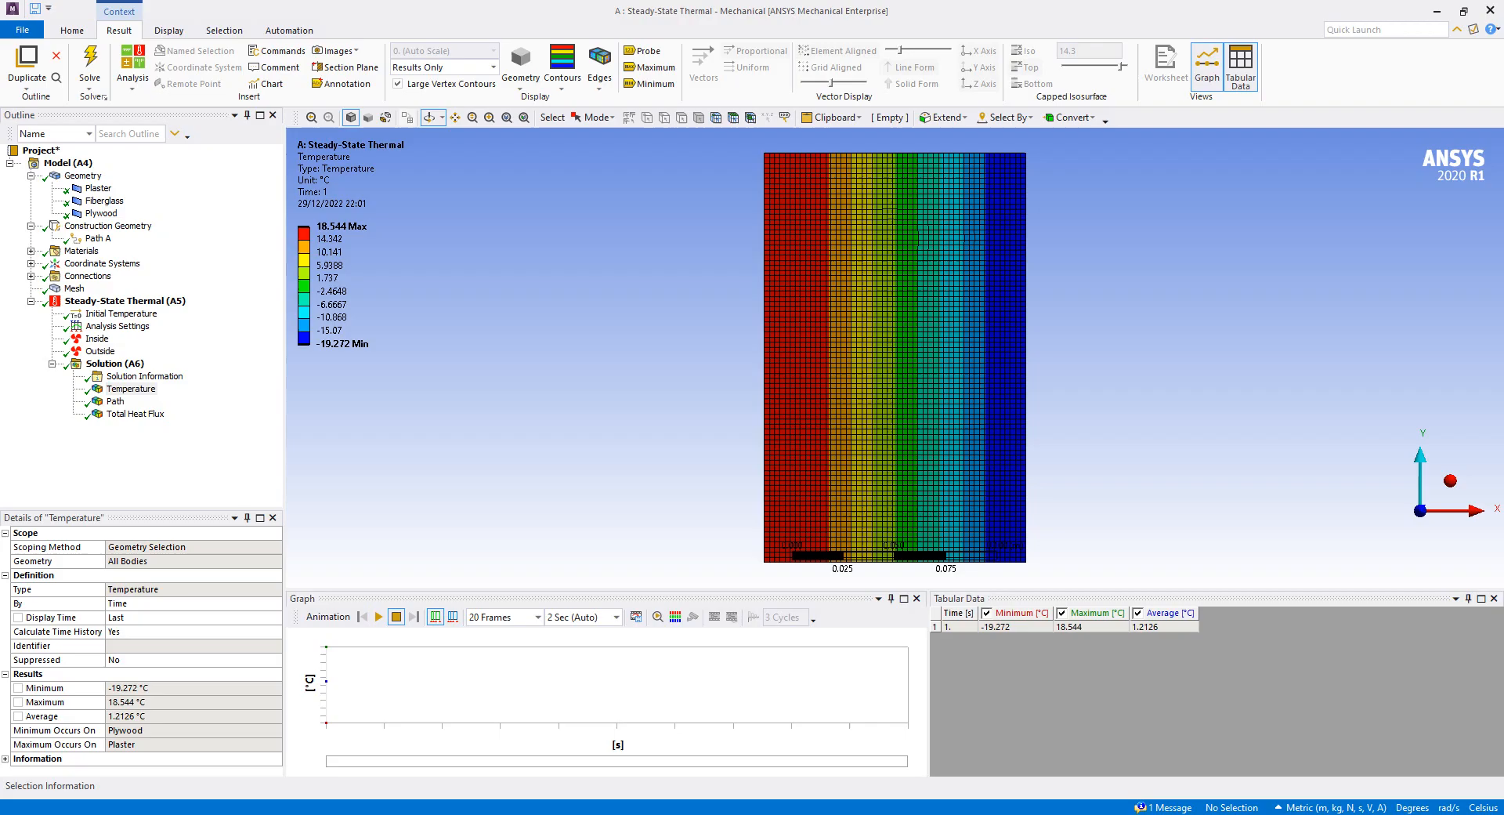
Step: Examine the Total Heat Flux result across the wall and compare it with the reference heat flux on the PowerPoint slide
click(134, 413)
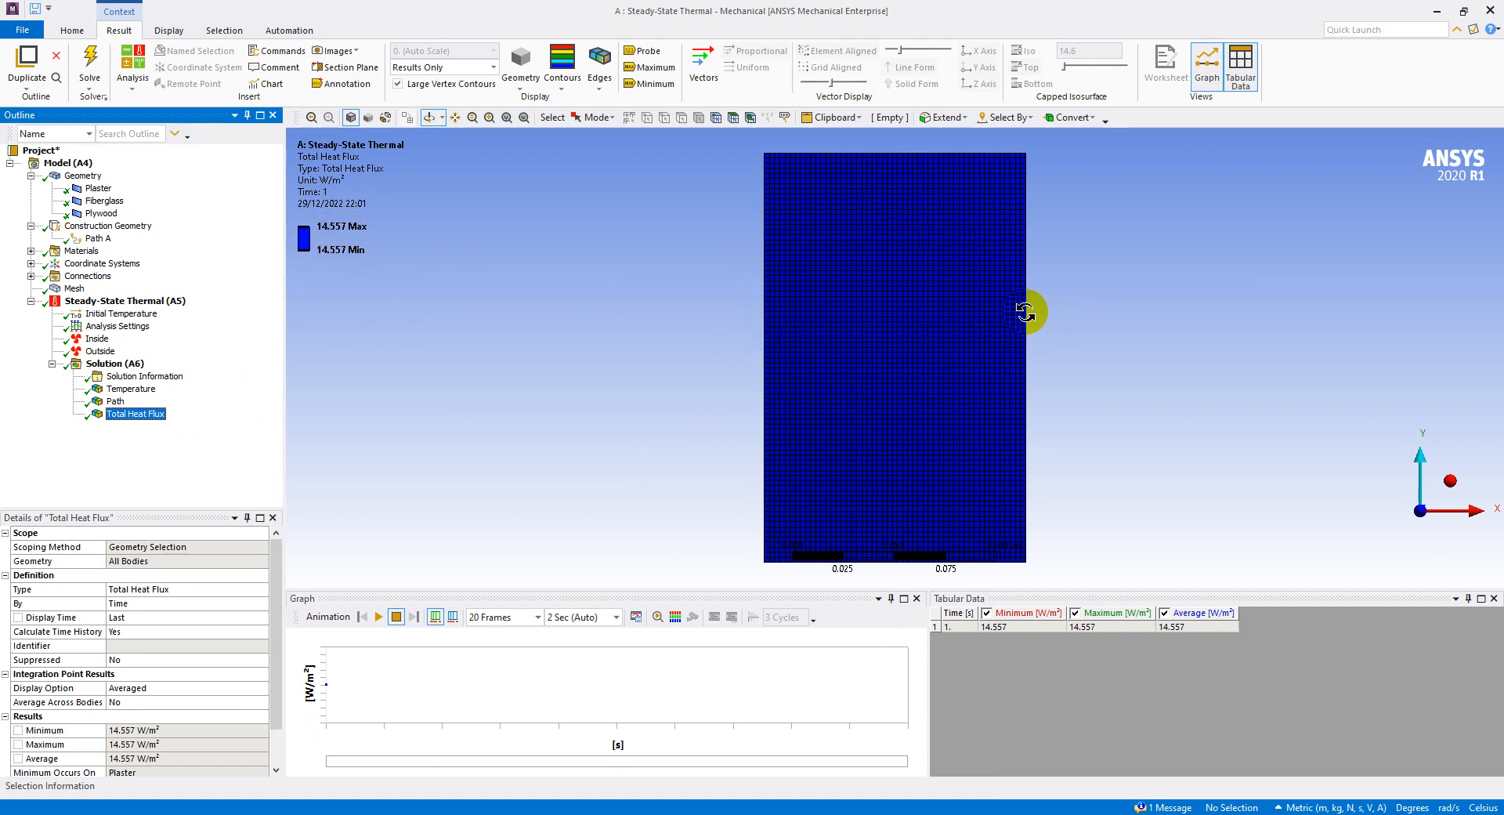
scroll(877, 320, down, 1)
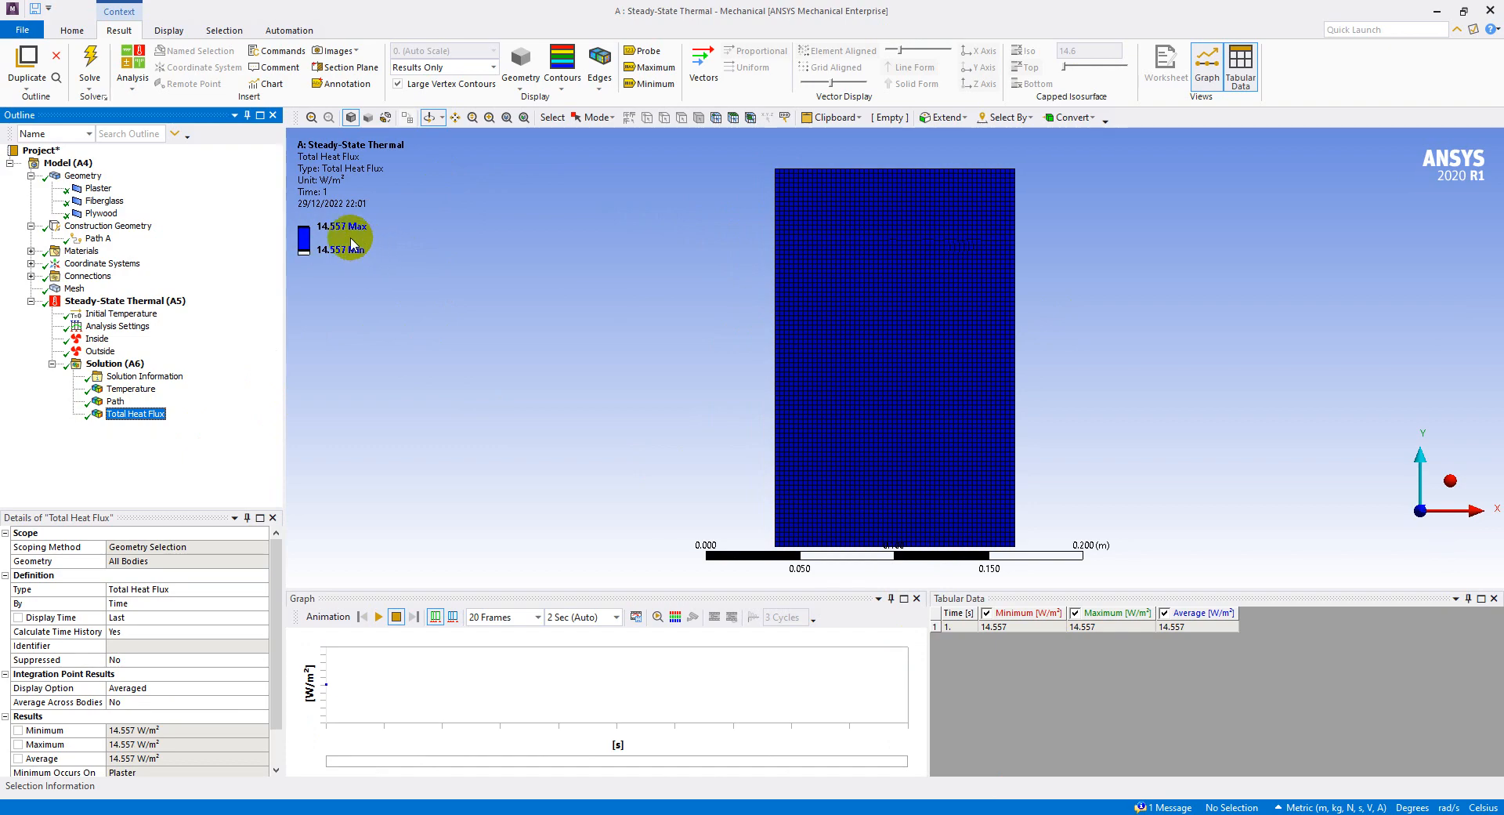
key(alt+Tab)
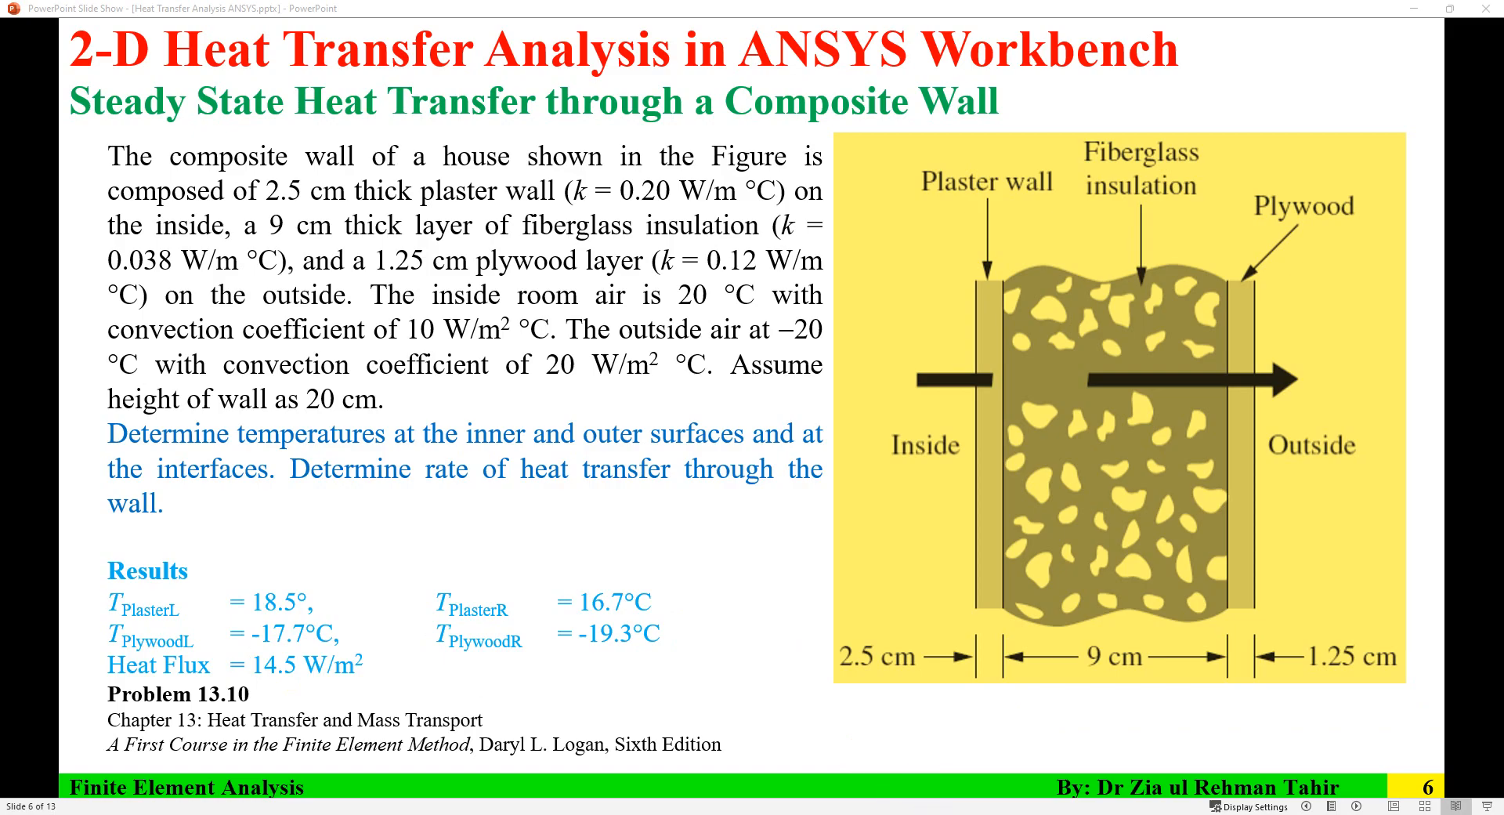
key(alt+Tab)
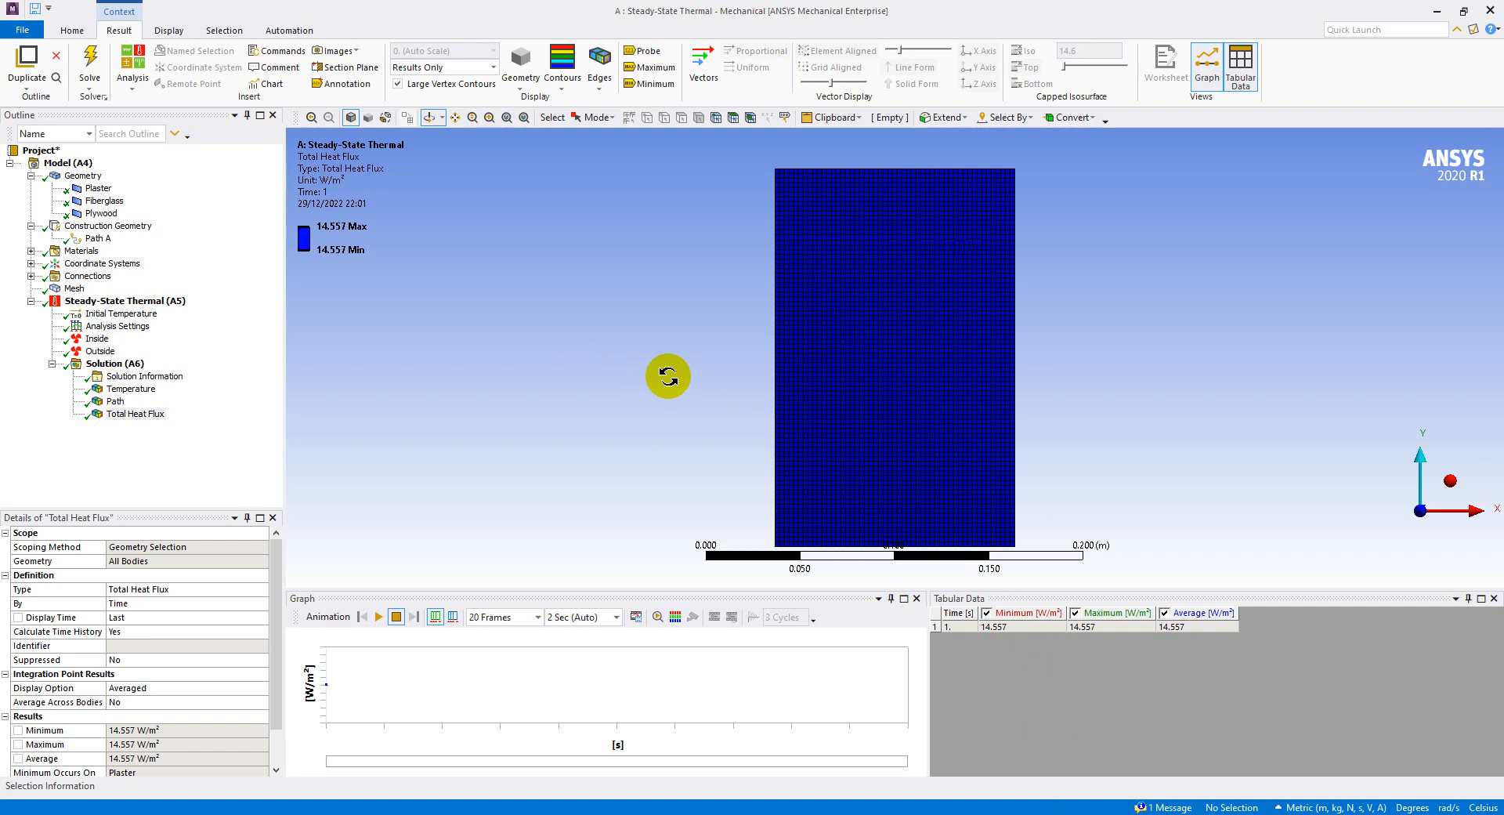
Step: Review the Temperature contour result once more alongside the Path temperature result with its graph and table
click(131, 388)
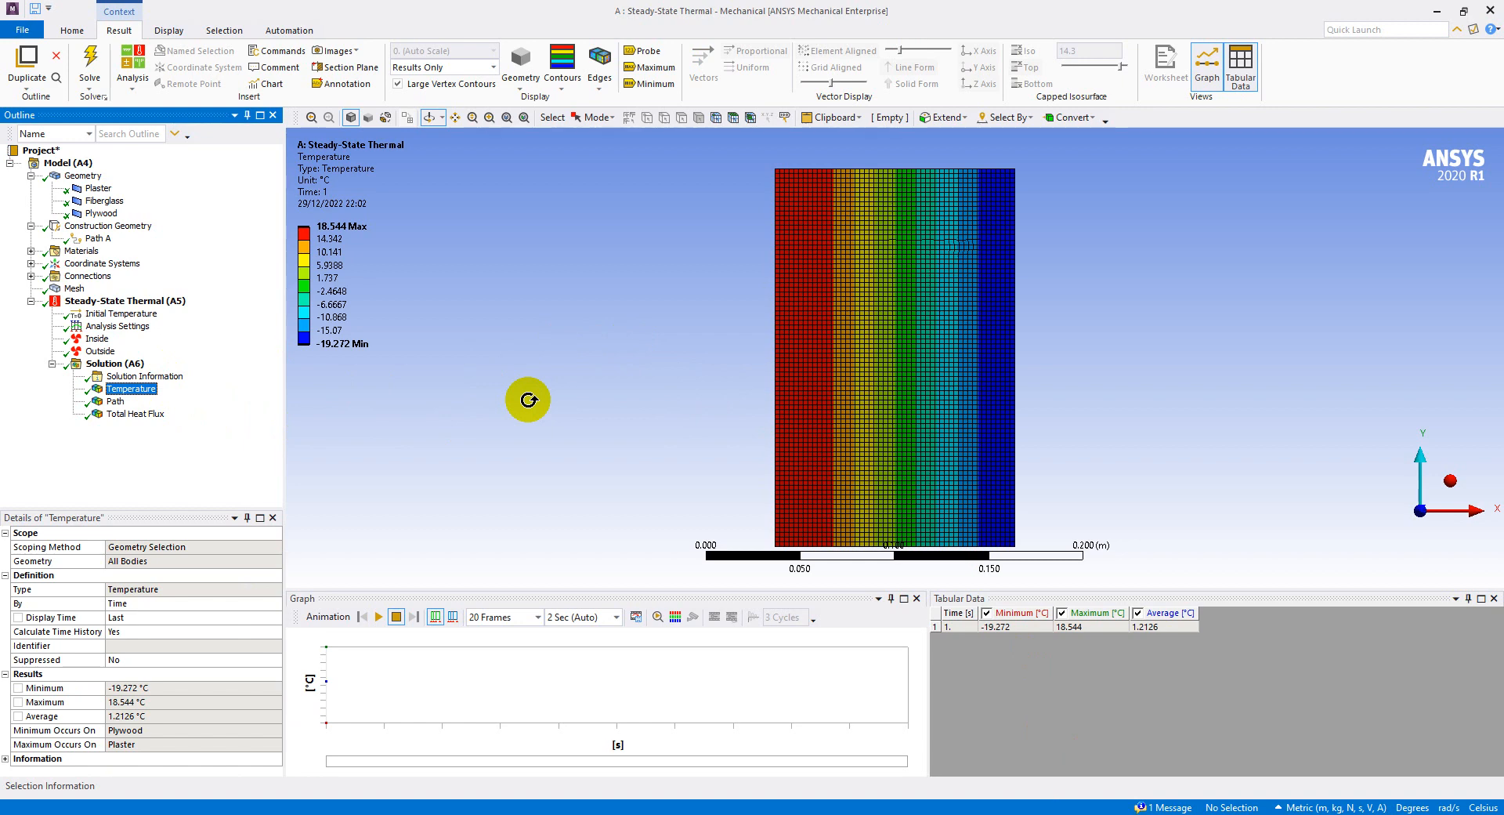
click(116, 401)
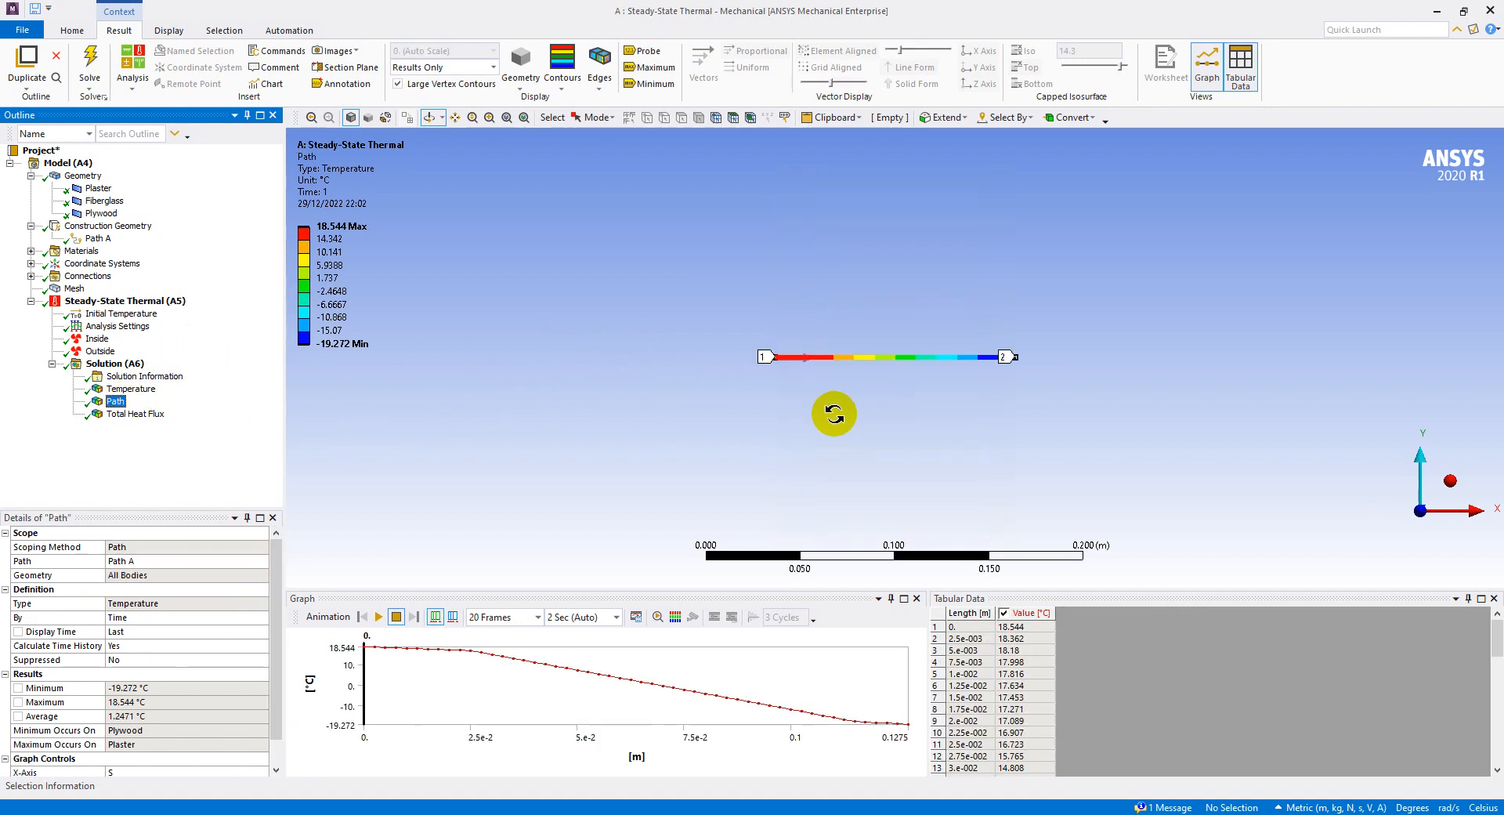
click(146, 390)
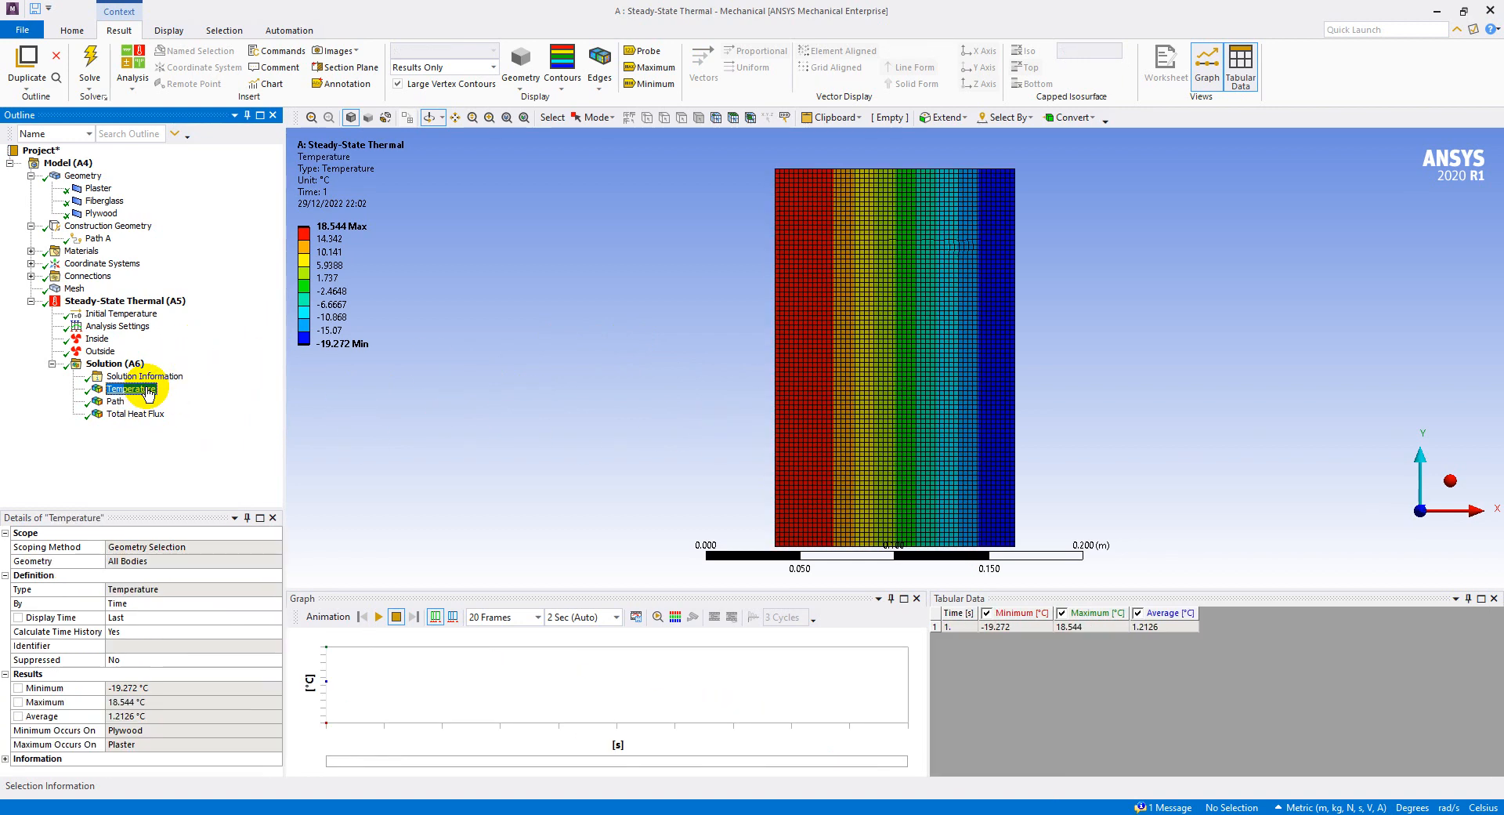
click(118, 401)
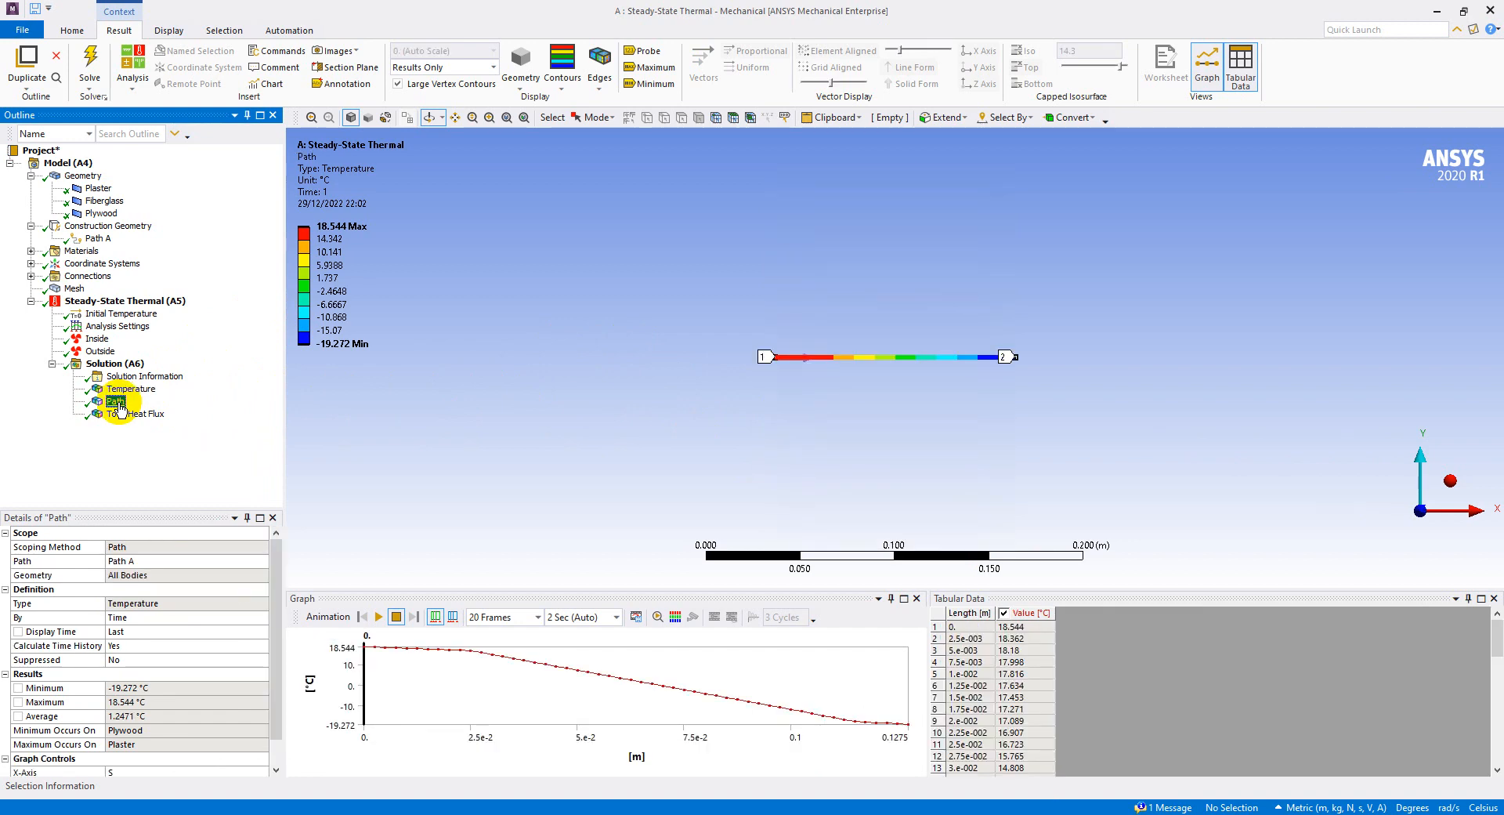
Step: Show the mesh and inspect the locations of the mid-height nodes on the plaster's inside surface and at the plaster–fiberglass interface
click(72, 289)
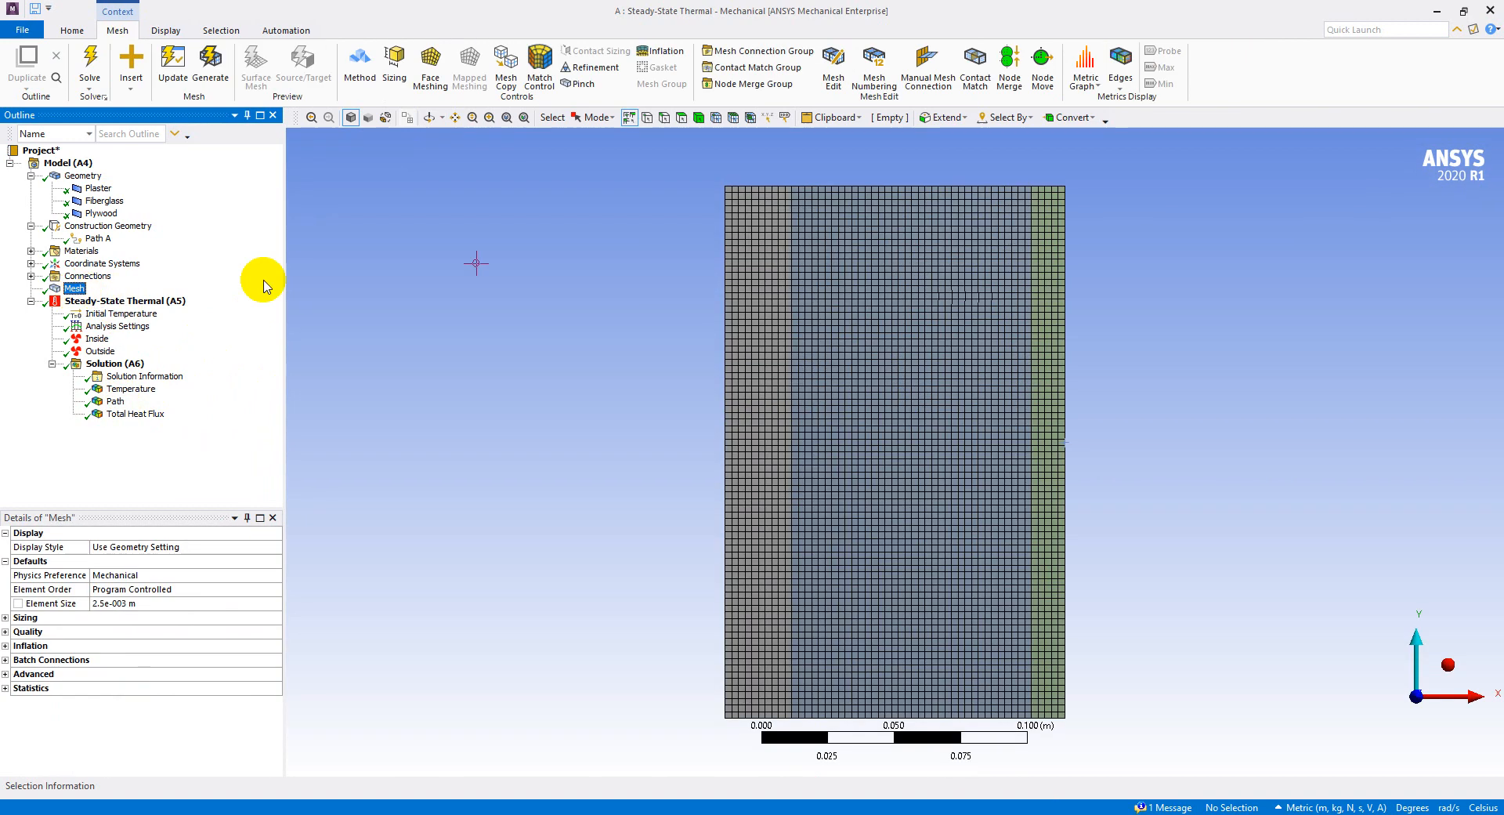
click(715, 118)
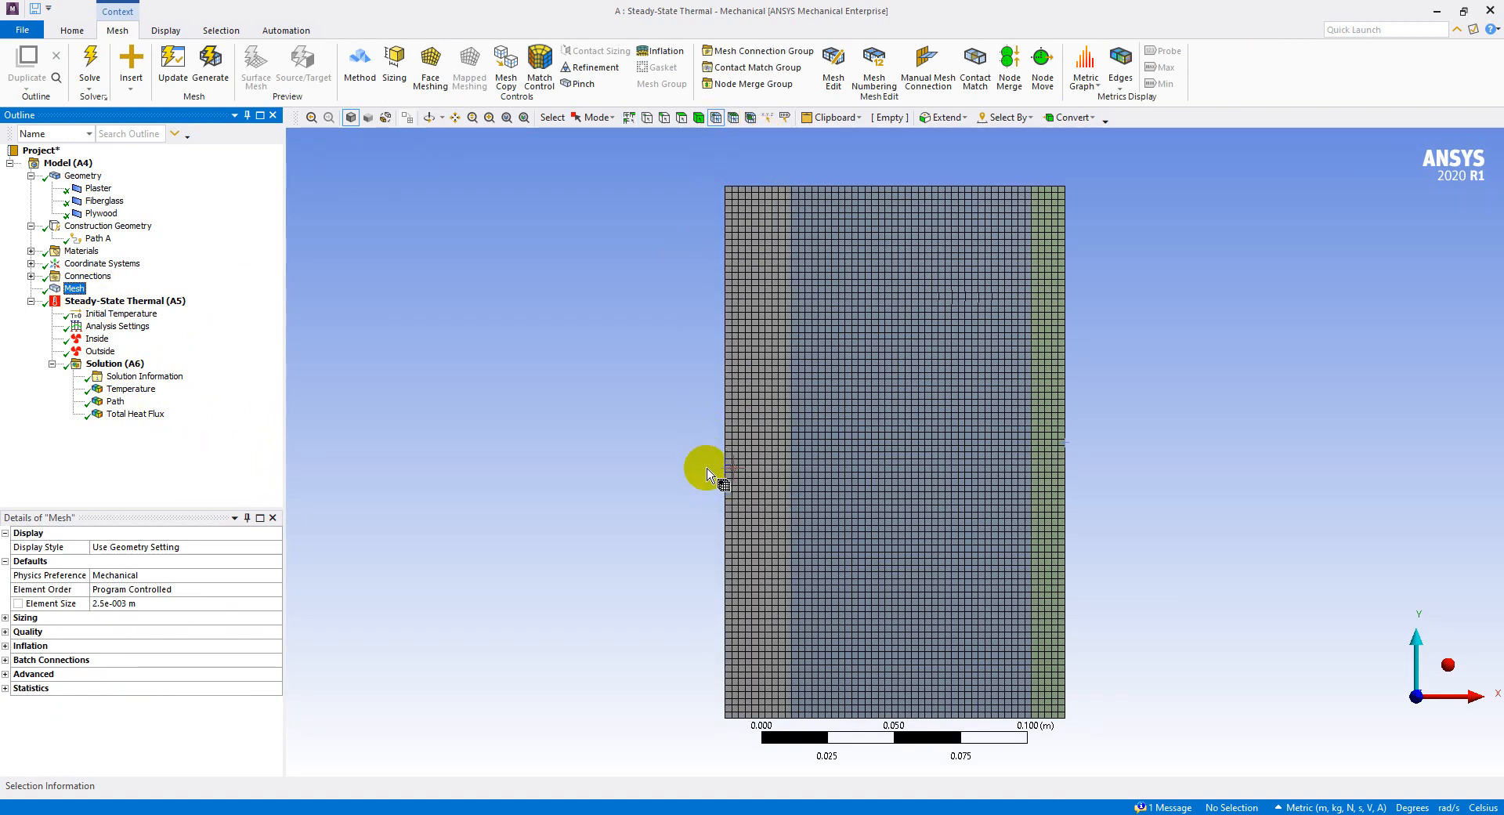
click(726, 453)
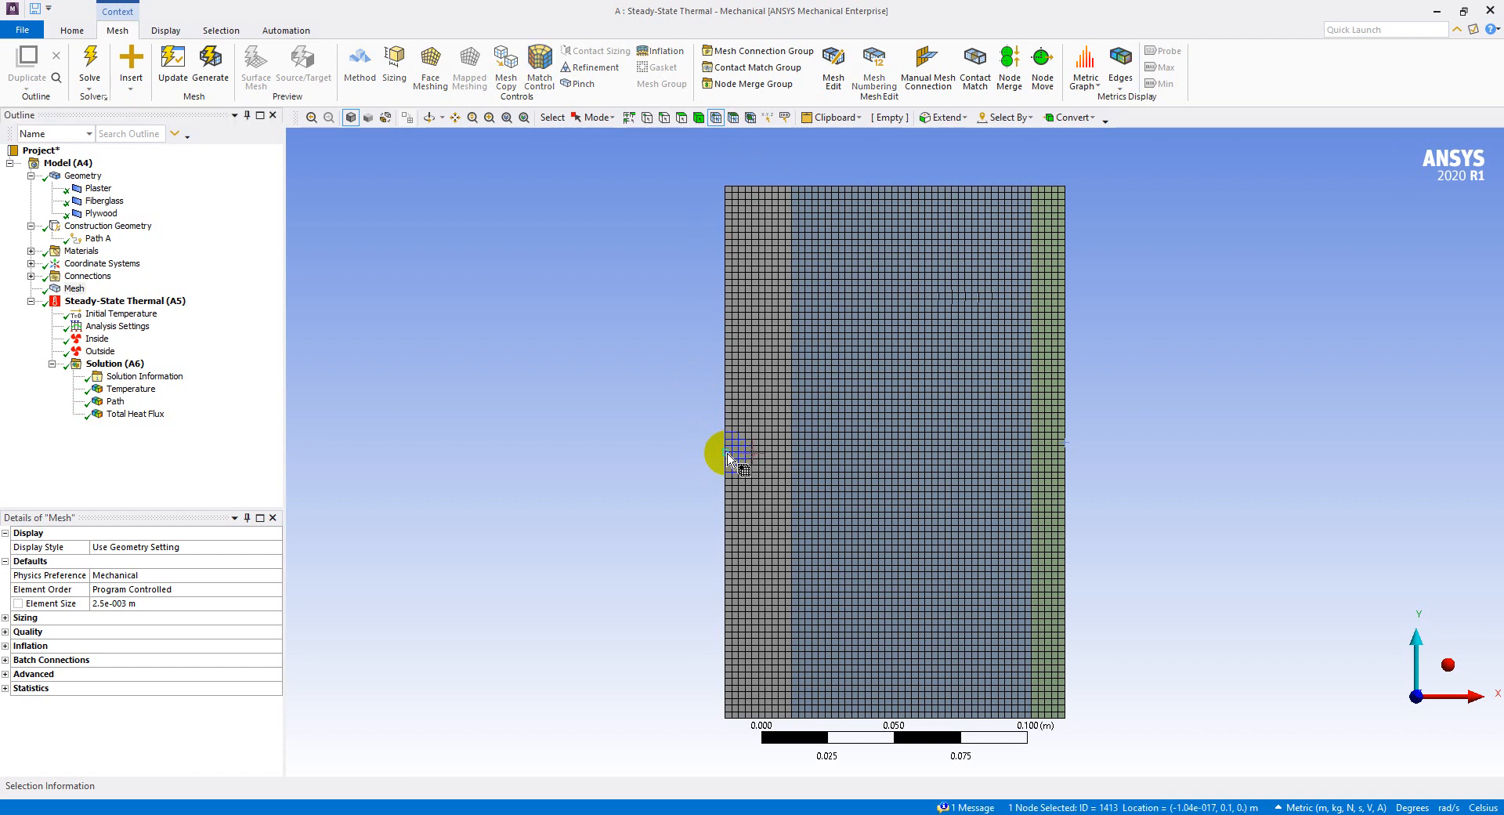
click(793, 458)
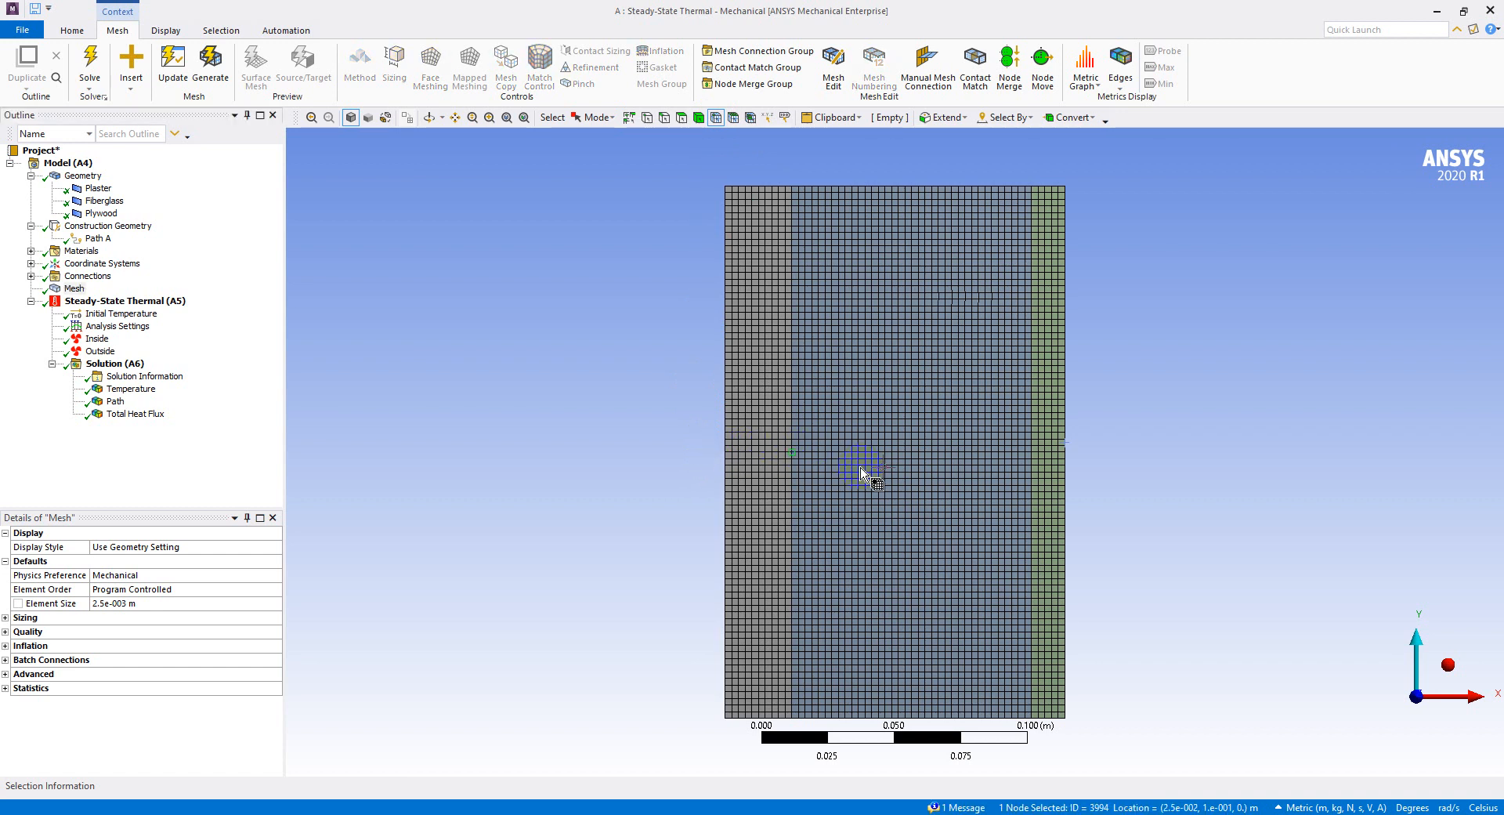
Step: Select four mid-height mesh nodes together: the inside surface, plaster–fiberglass interface, fiberglass–plywood interface and outside surface
click(727, 453)
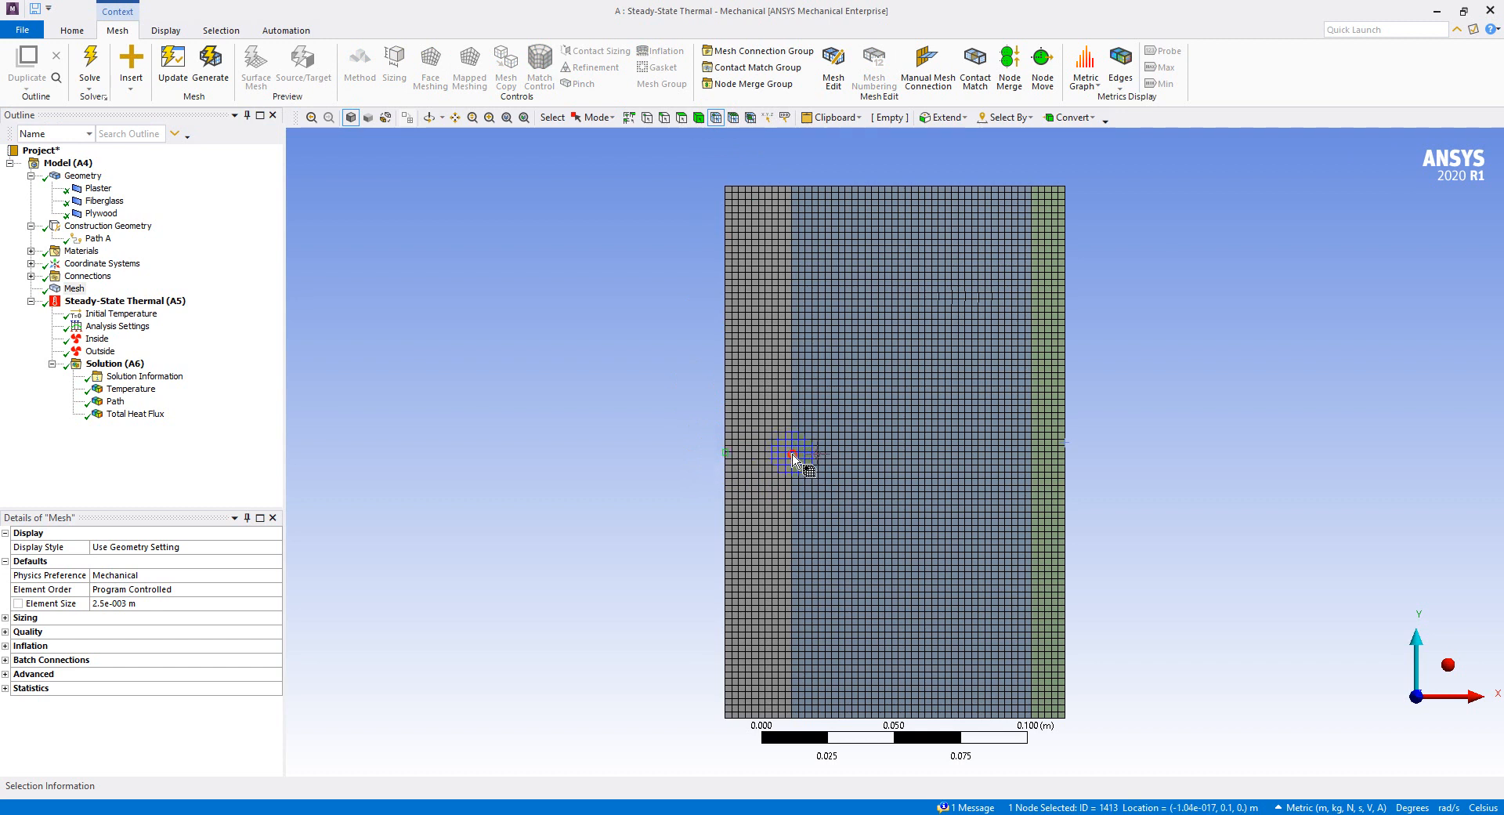
ctrl+click(793, 457)
ctrl+click(792, 455)
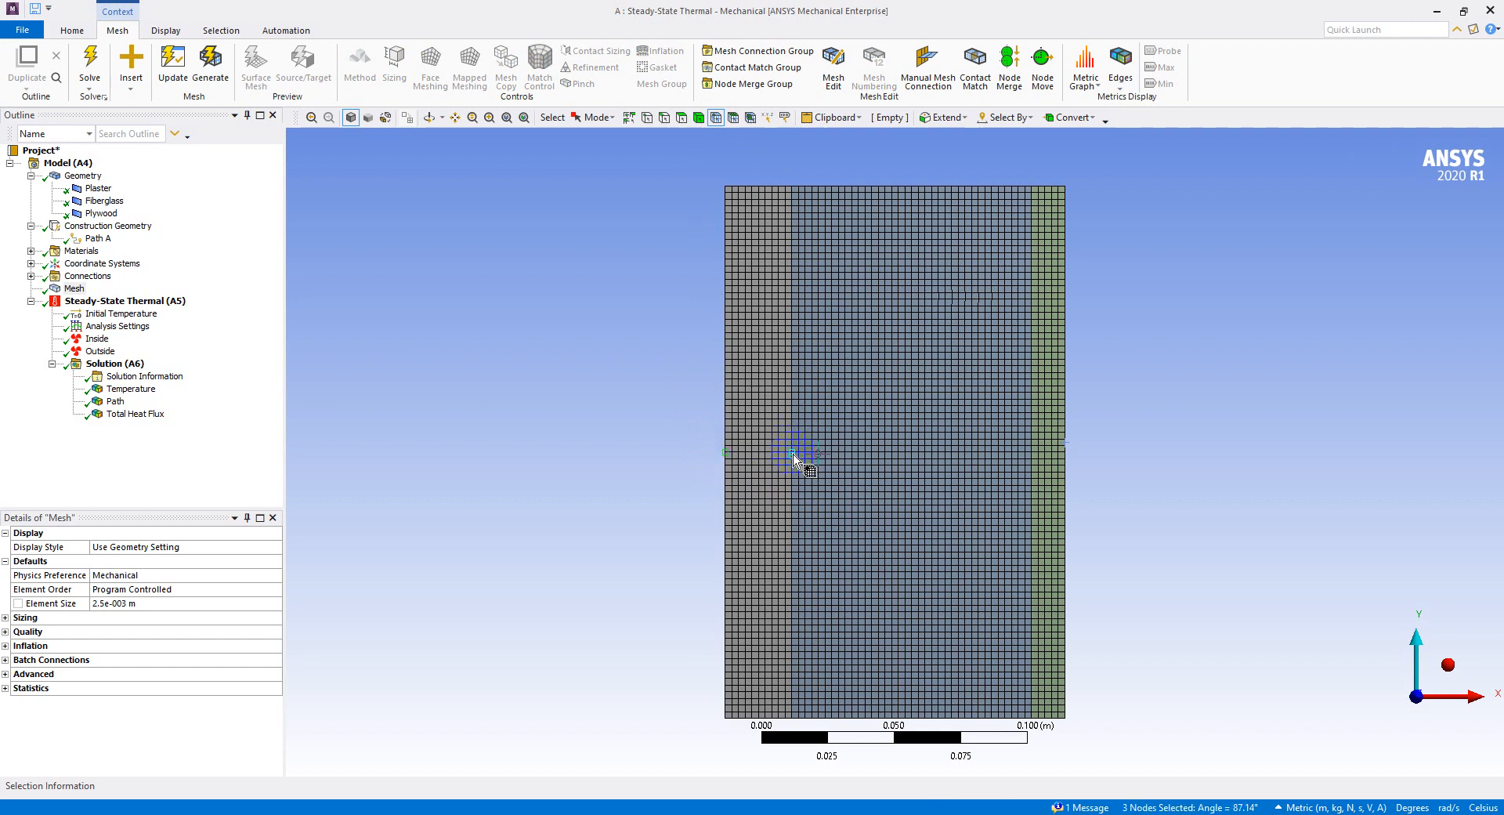
ctrl+click(793, 457)
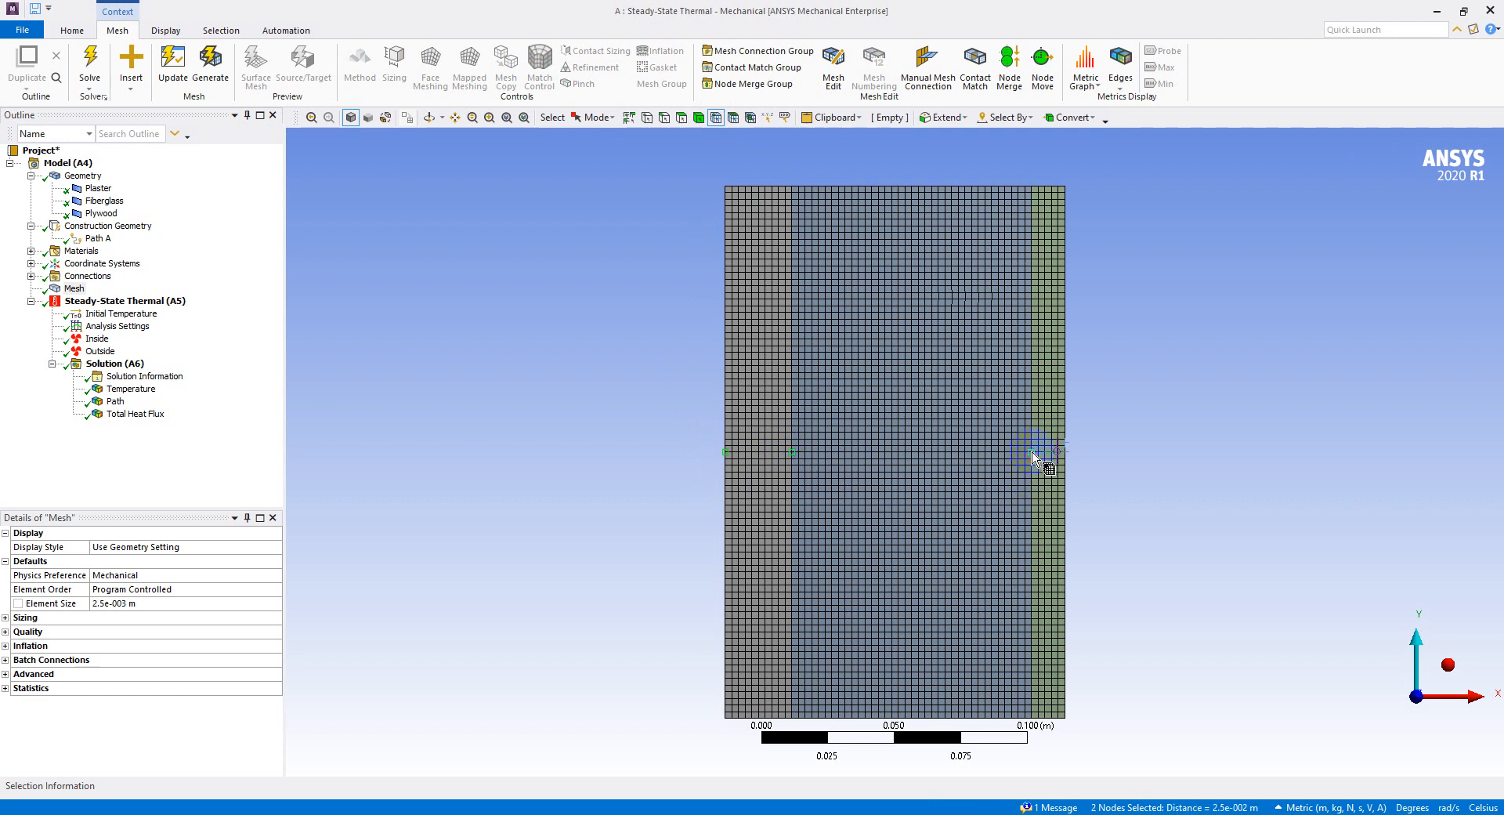
ctrl+click(1064, 454)
ctrl+click(1064, 453)
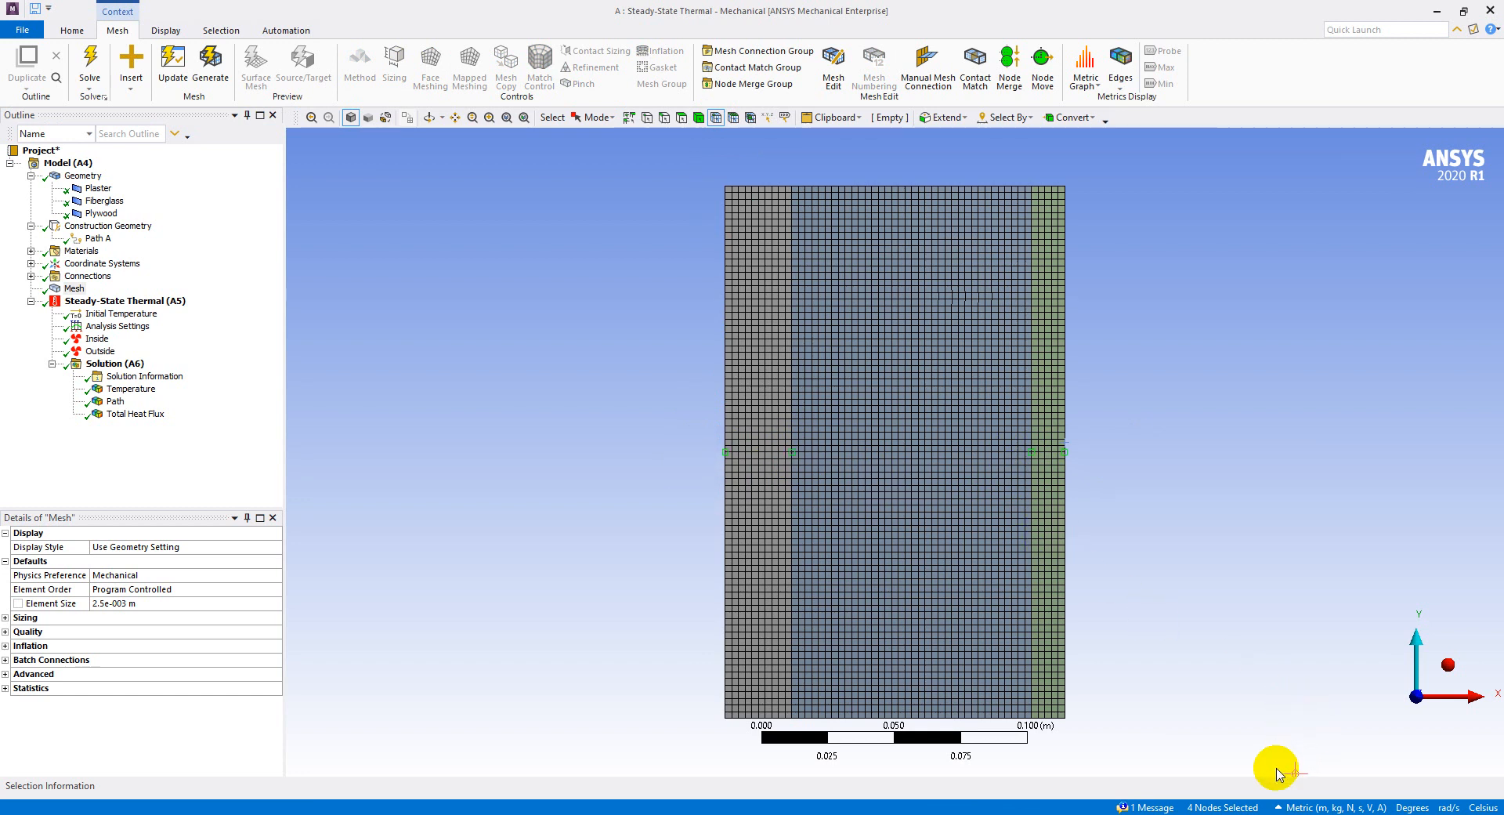
Step: Try to open the selection information for the four selected nodes, and switch to the procedure slide in PowerPoint
double_click(1241, 809)
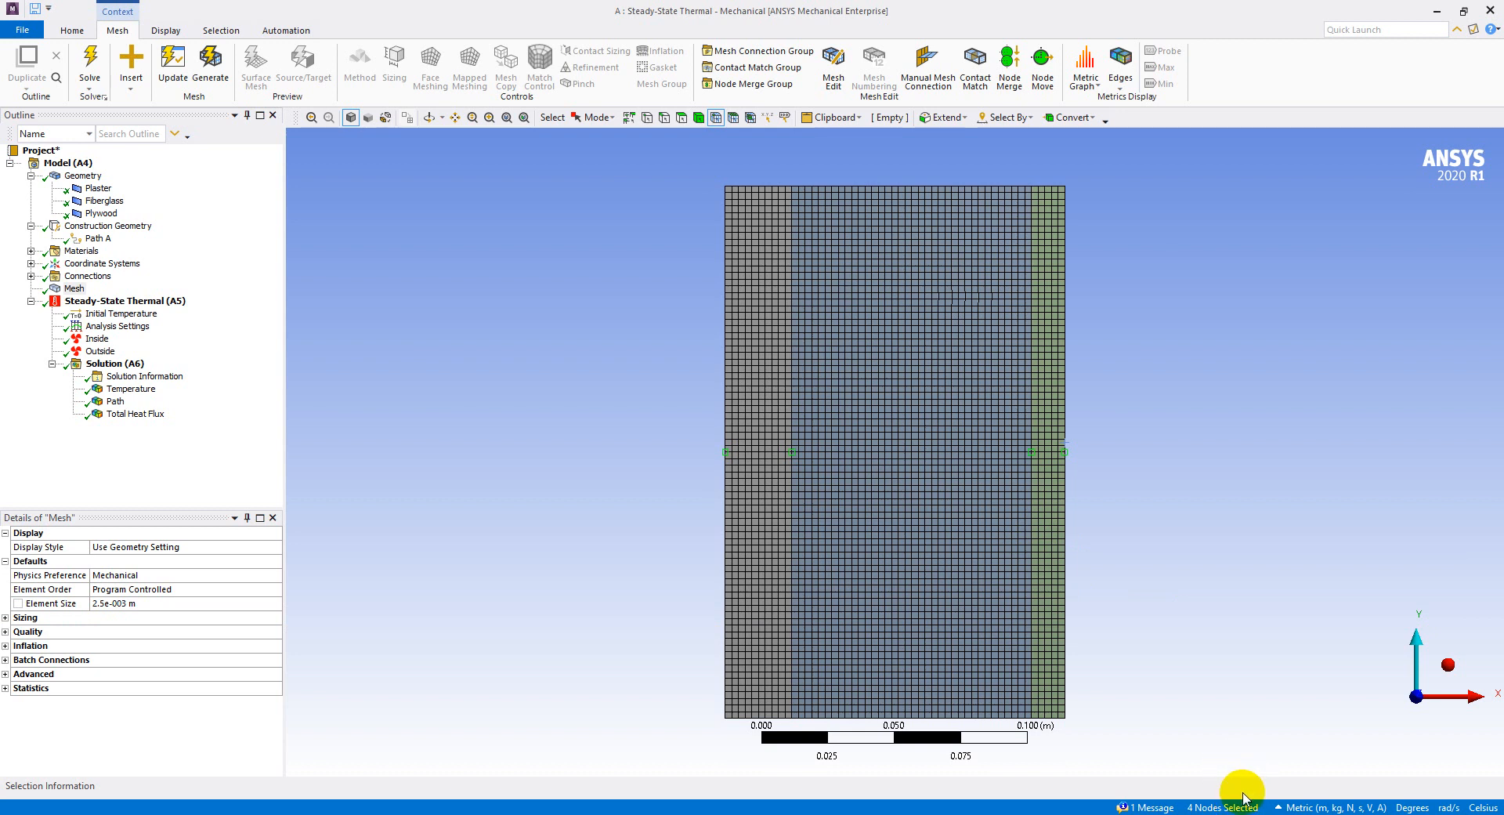
double_click(1246, 809)
double_click(1243, 809)
click(1275, 808)
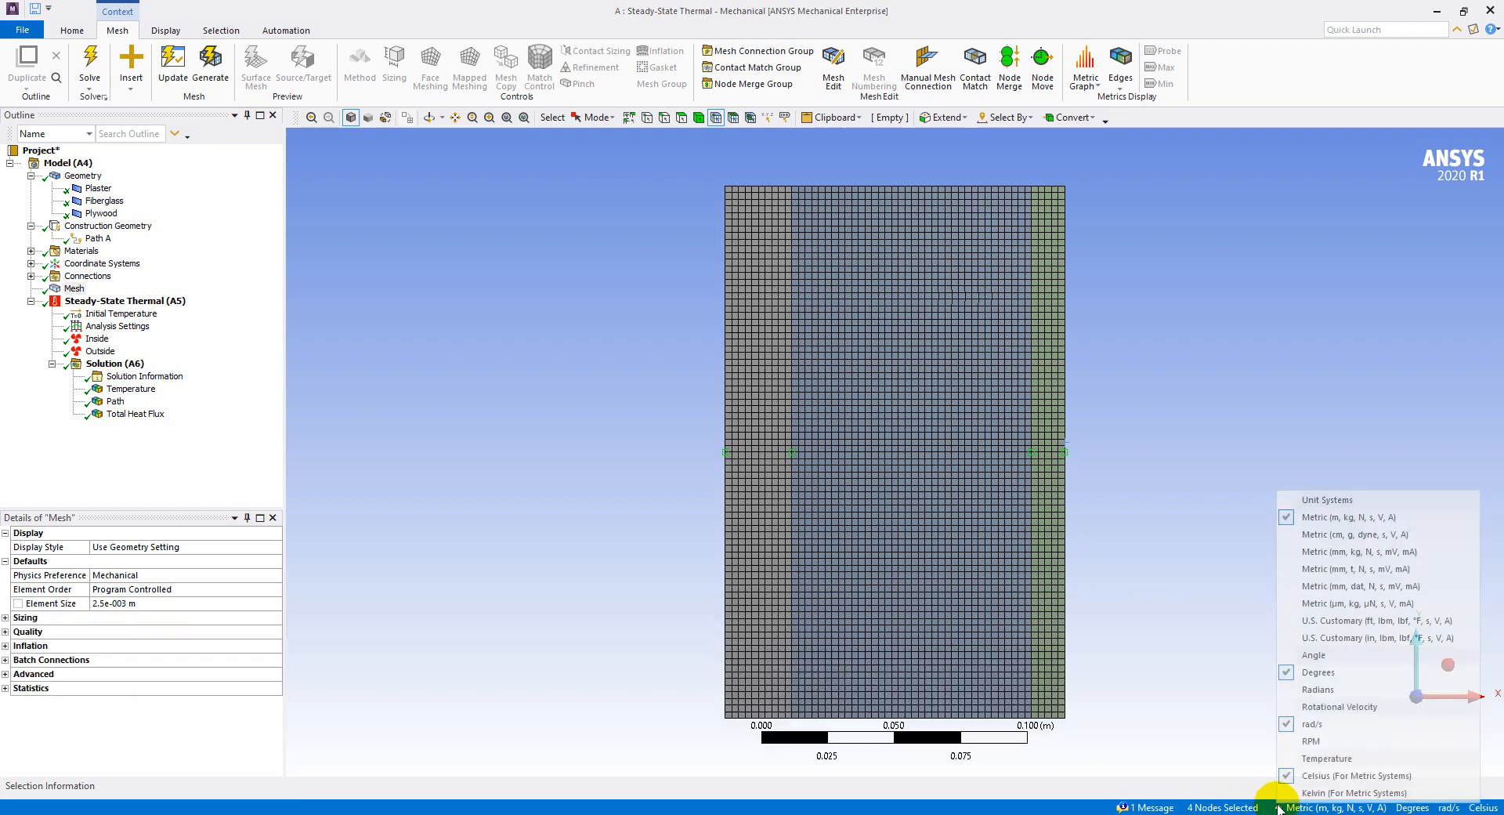
click(1238, 810)
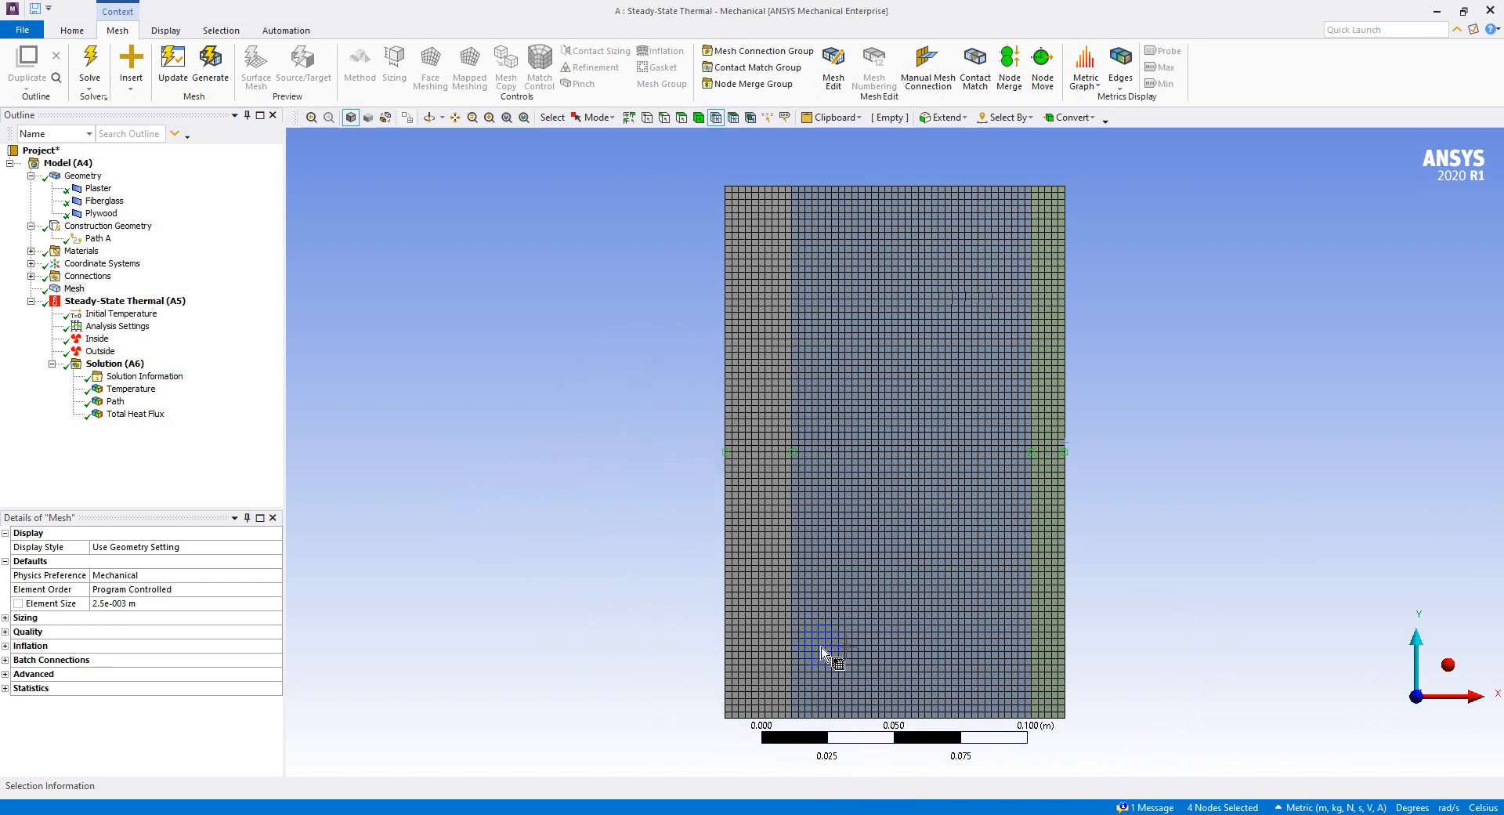
key(alt+Tab)
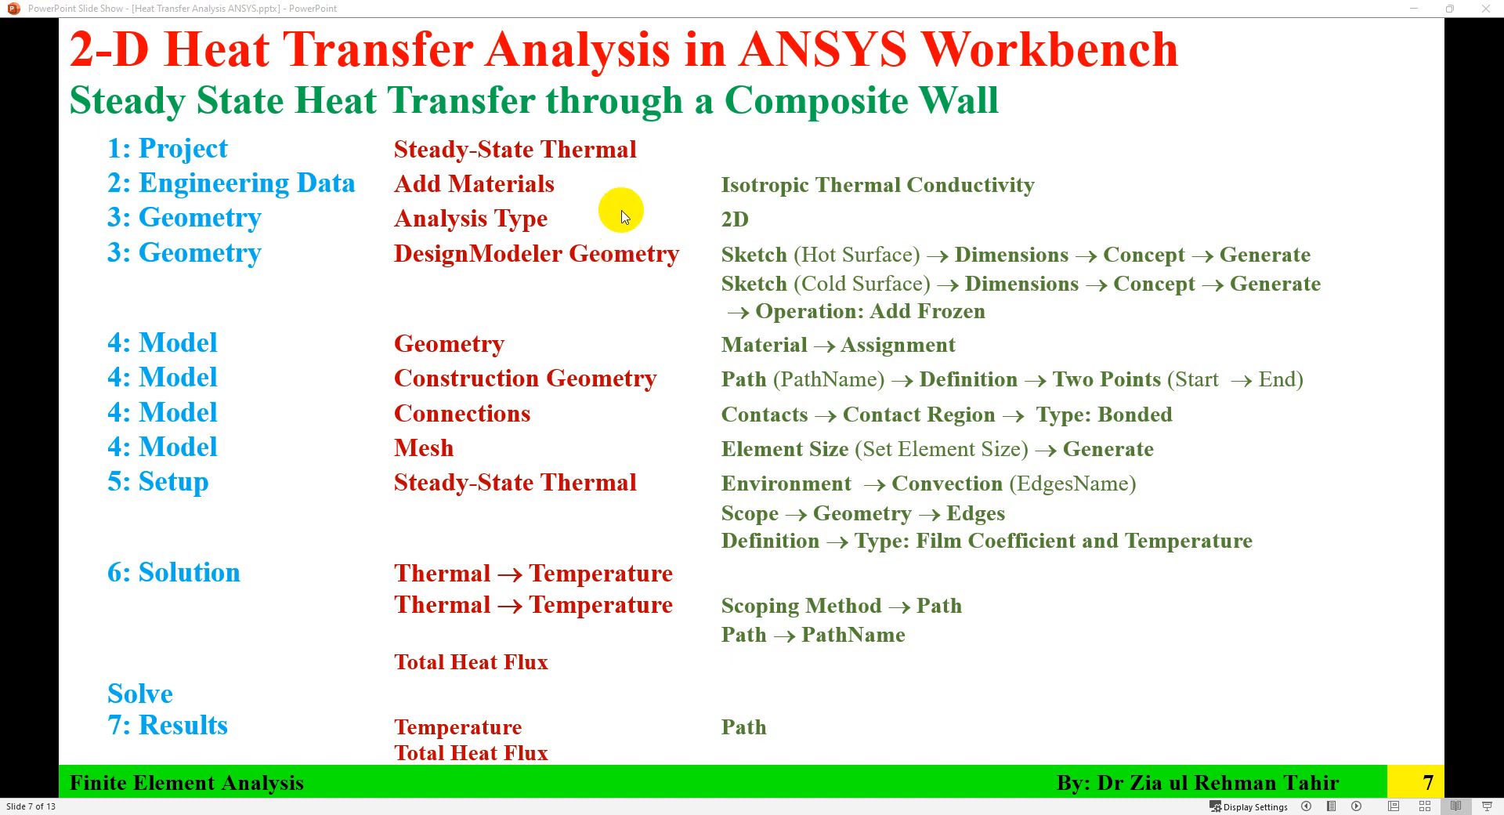